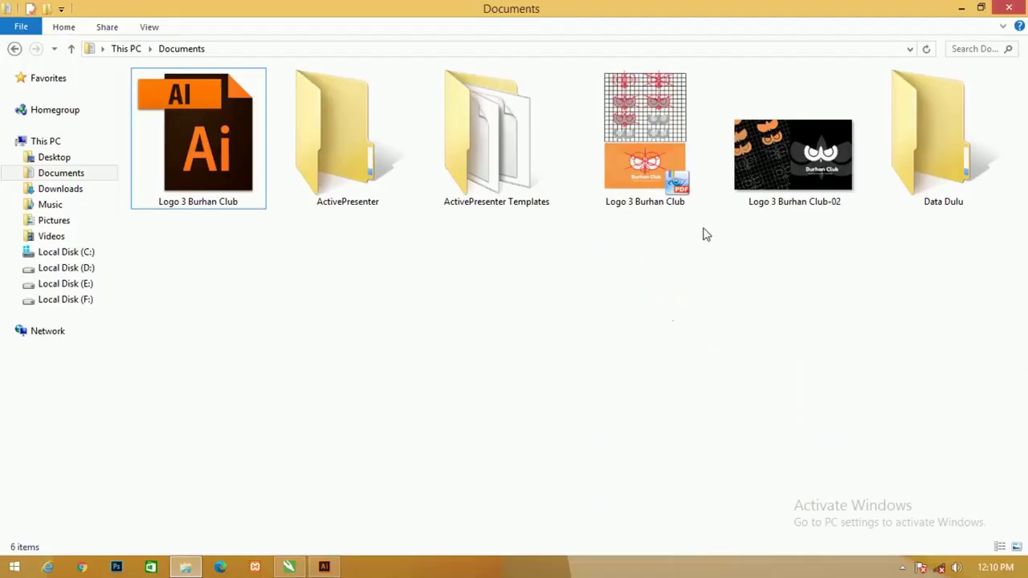
Open the Logo 3 Burhan Club PDF, review the owl sketches, then return to Illustrator
double_click(654, 142)
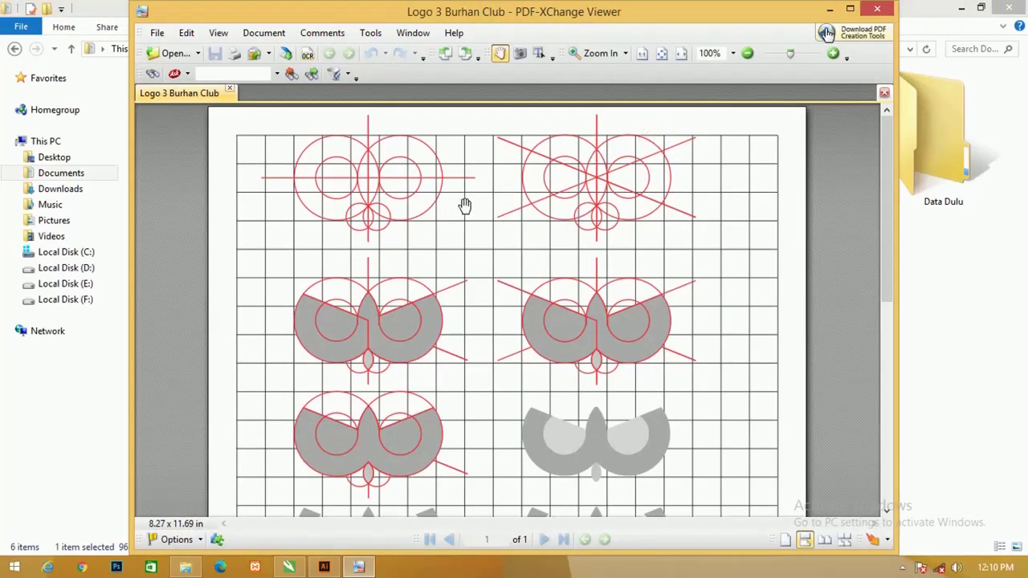
left_click_drag(546, 356, 539, 206)
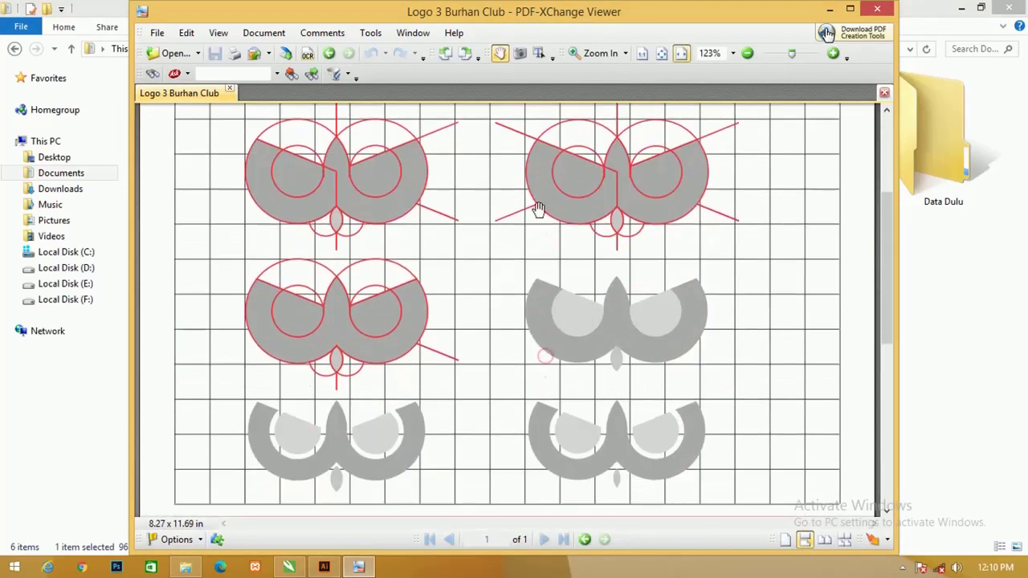
left_click_drag(562, 385, 566, 233)
scroll(562, 209, "up", 5)
left_click_drag(557, 180, 562, 294)
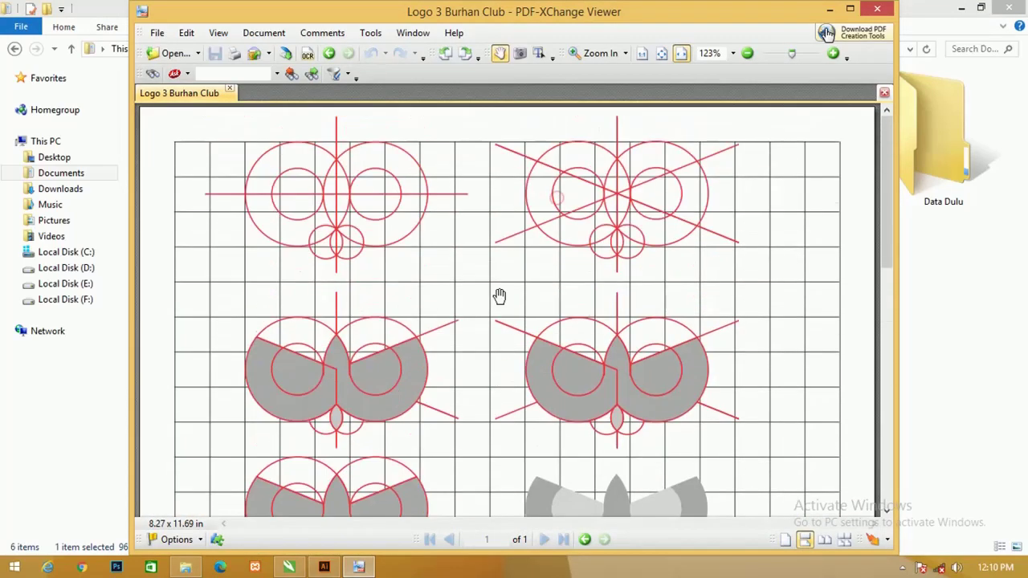
scroll(514, 425, "down", 5)
scroll(562, 422, "down", 5)
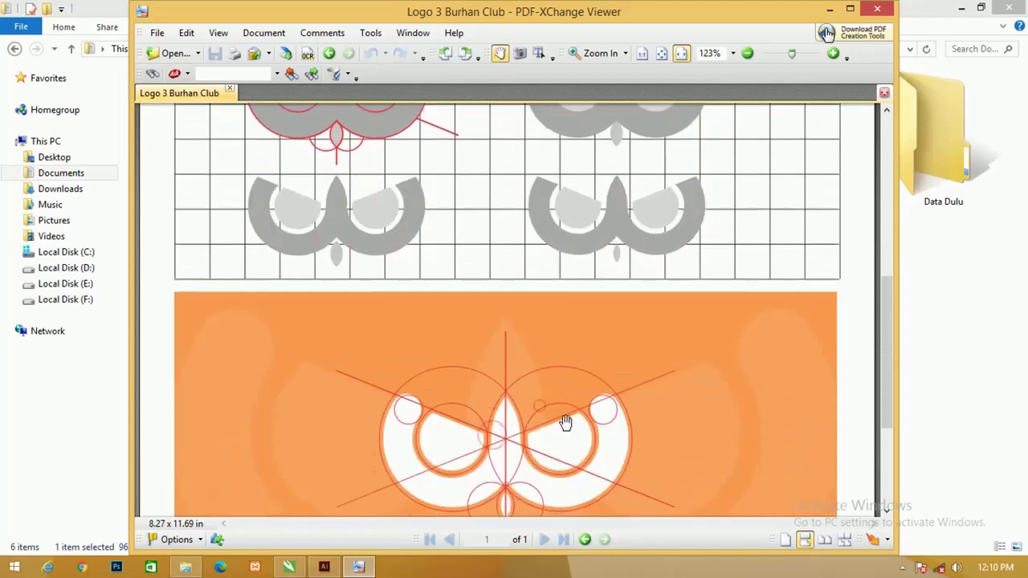
left_click_drag(565, 423, 567, 322)
scroll(587, 449, "down", 2)
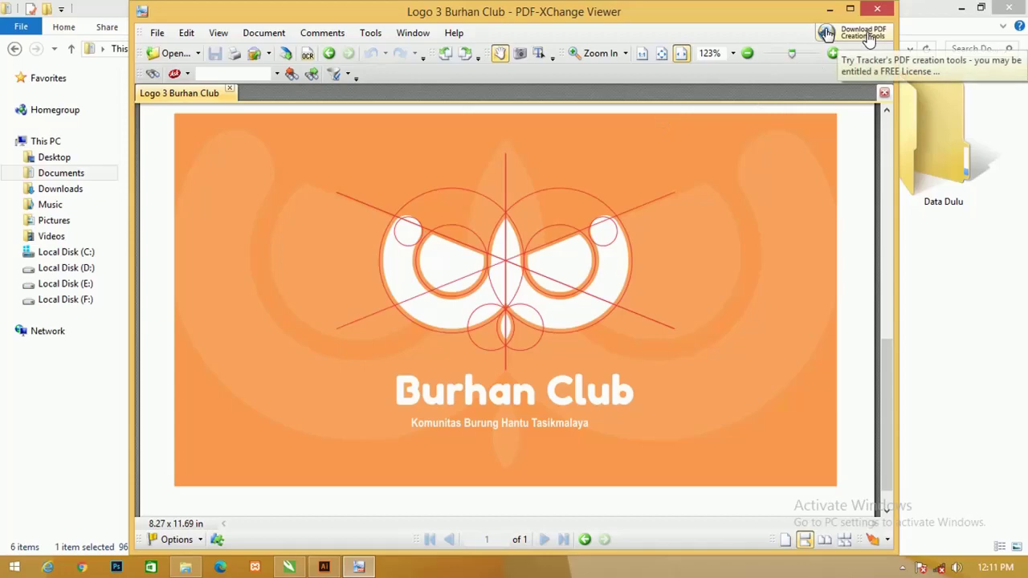
key("alt+Tab")
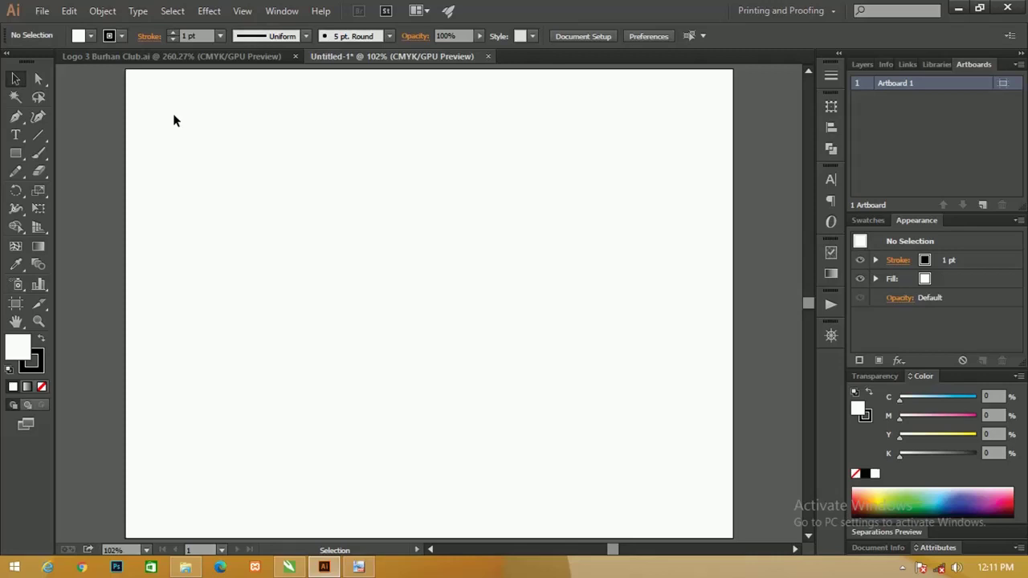
Resize the Untitled-1 artboard to the A4 landscape preset (841.89 × 595.28 pt)
left_click(18, 312)
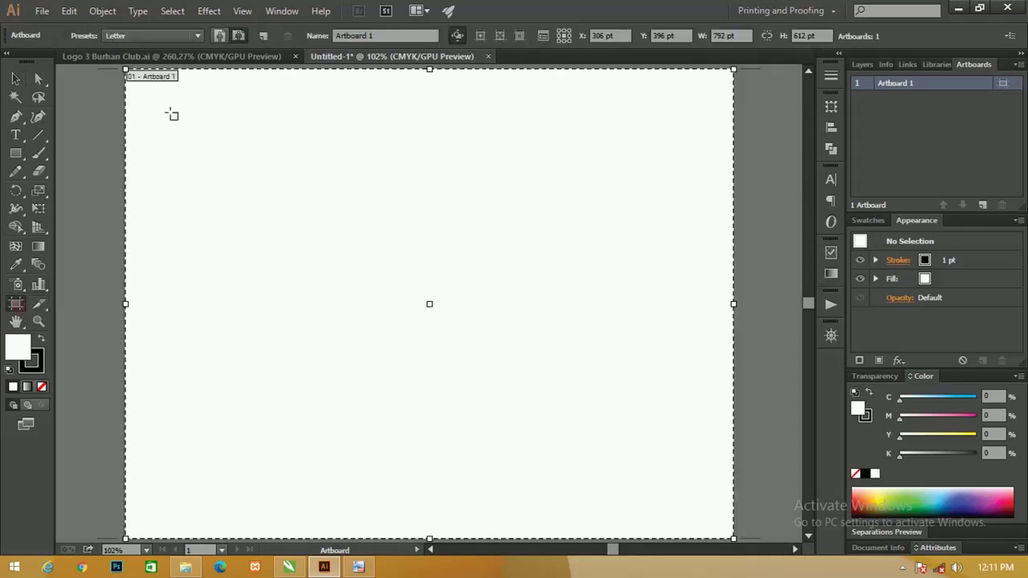
left_click(163, 38)
left_click(158, 103)
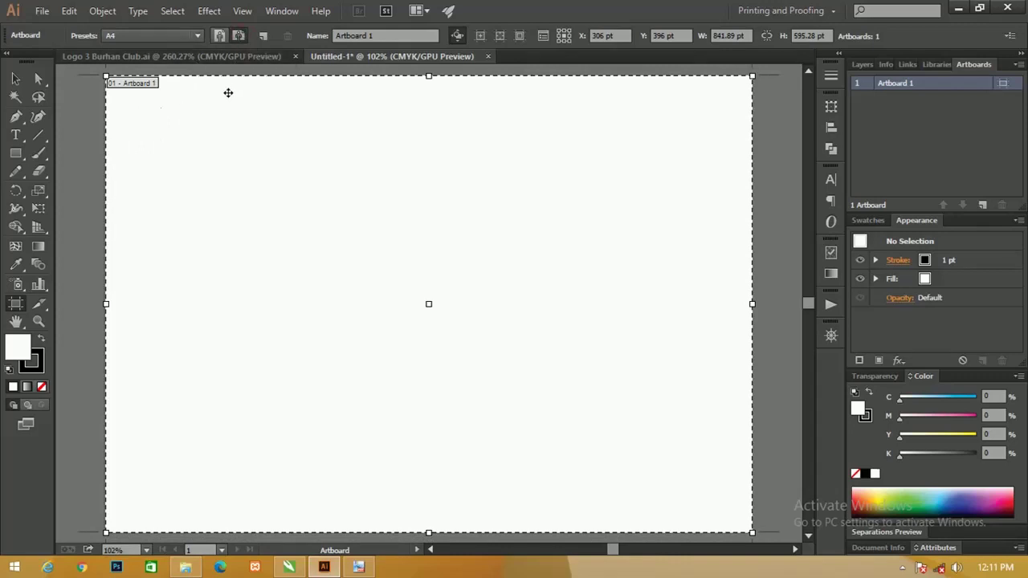
left_click(14, 80)
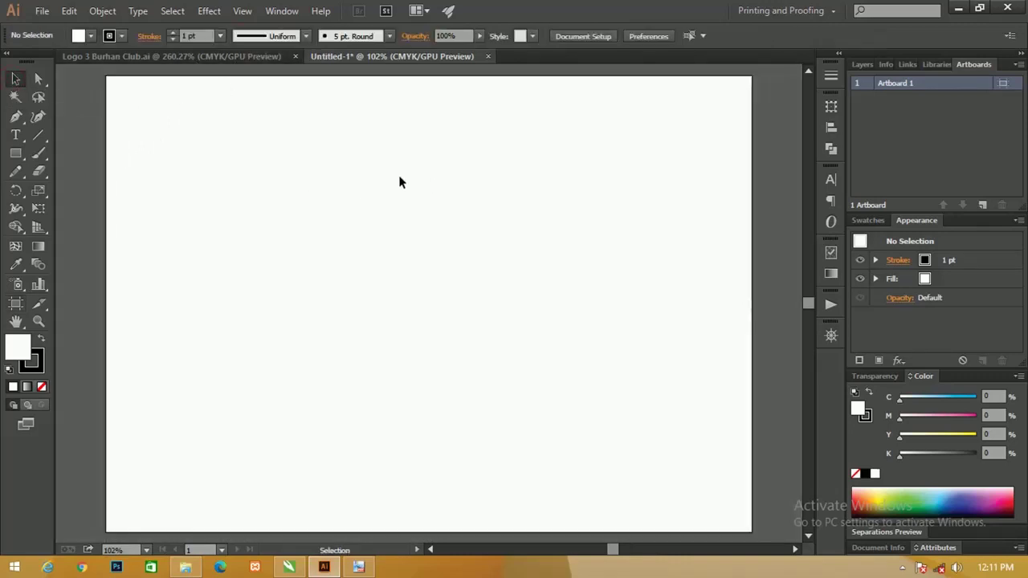
left_click(37, 137)
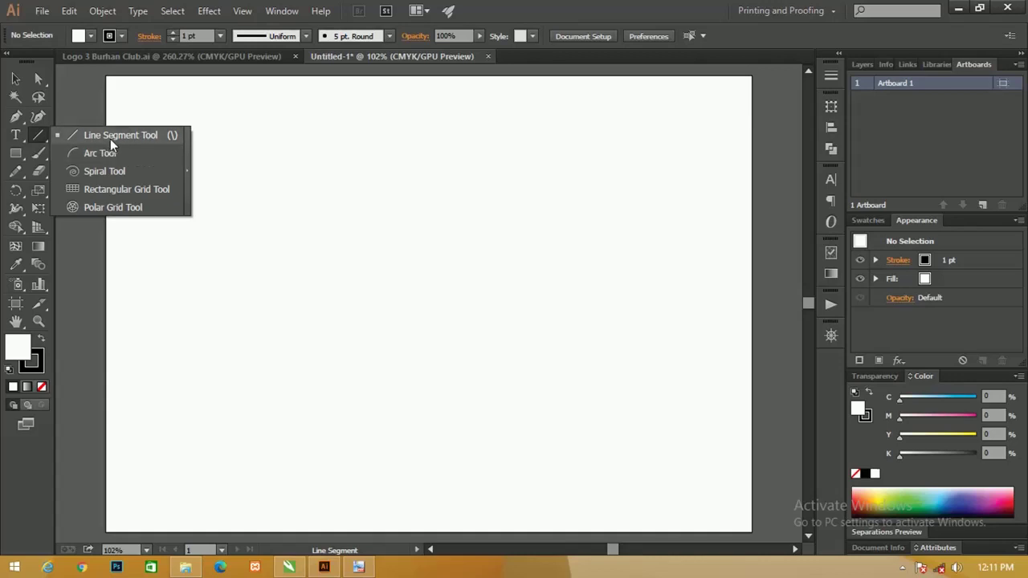
Create a 100 pt rectangular grid with 10 horizontal and 10 vertical dividers
left_click(127, 189)
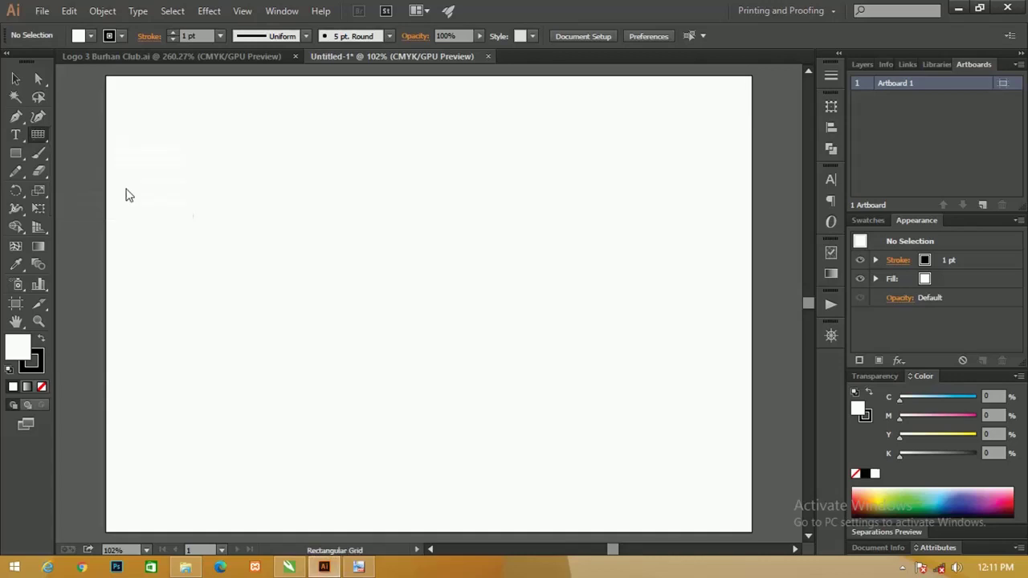
left_click(284, 222)
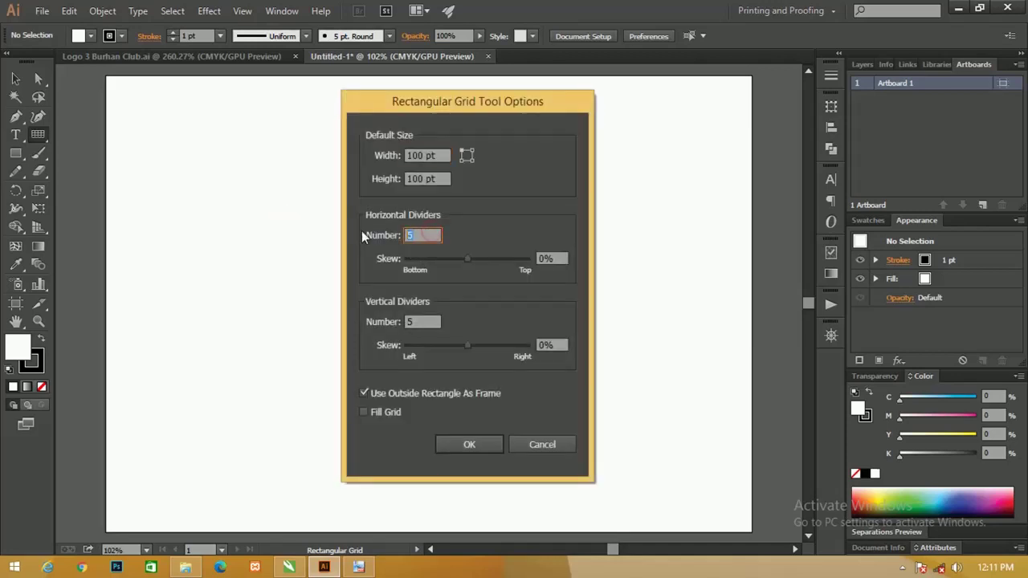
type("10")
left_click(425, 321)
type("10")
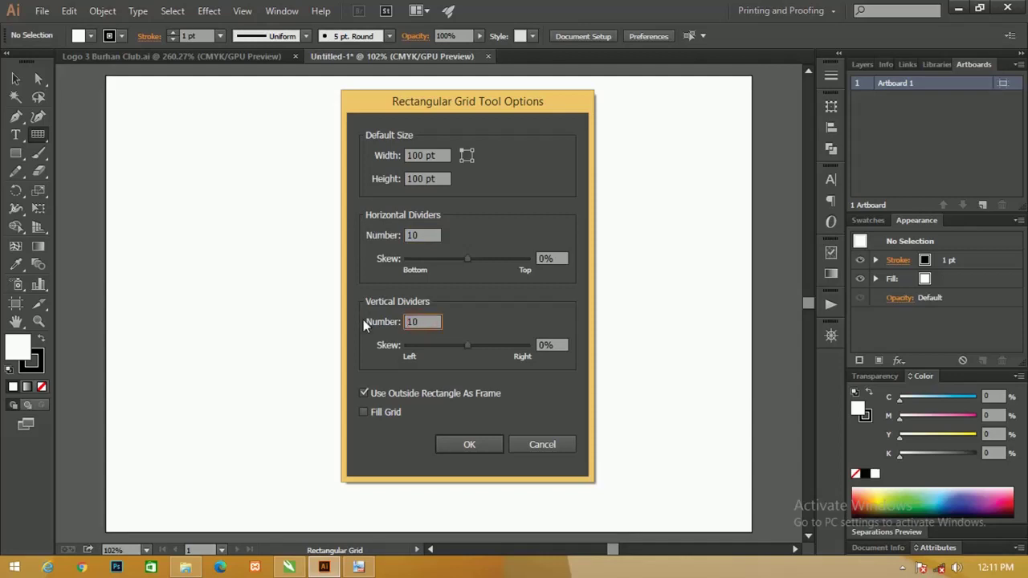
left_click_drag(415, 100, 355, 96)
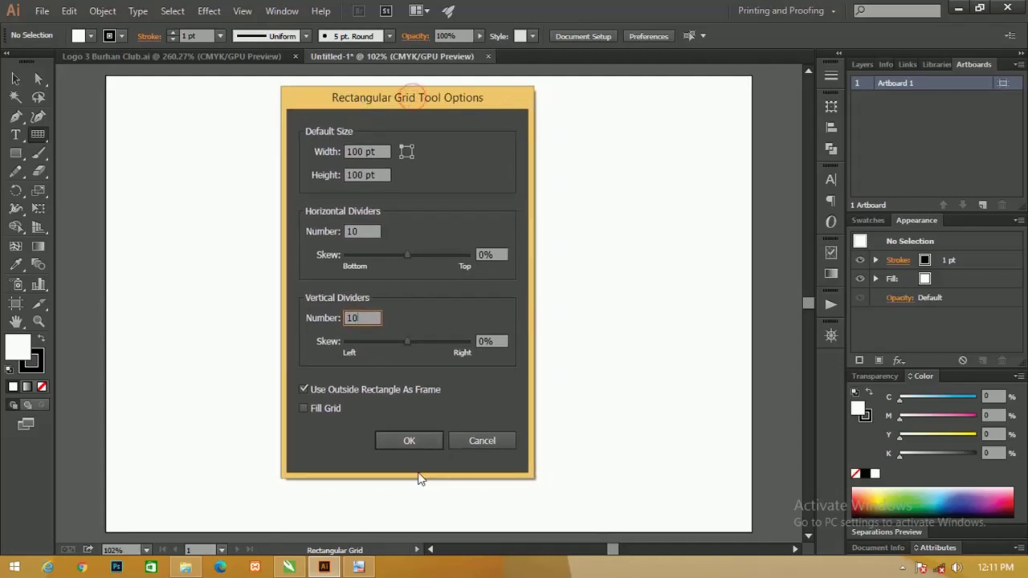
left_click(407, 438)
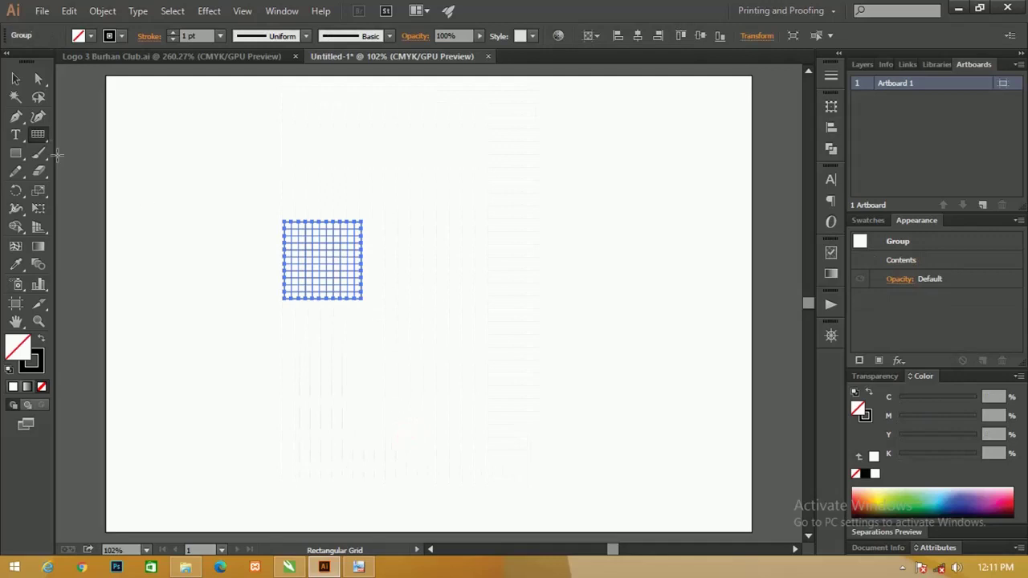
Drag the grid's corner handles outward until it fills most of the artboard
left_click(15, 78)
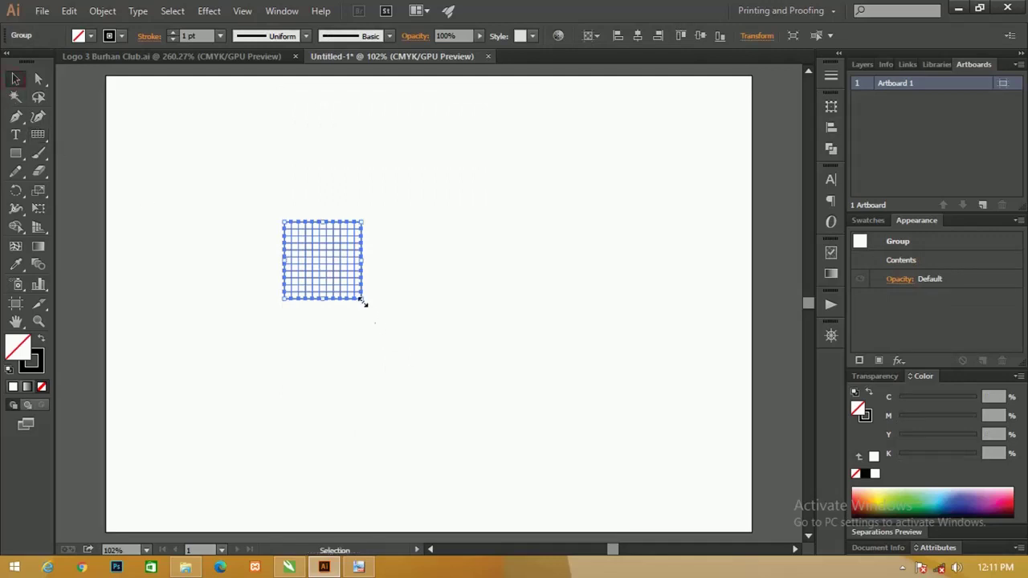
left_click_drag(363, 301, 571, 507)
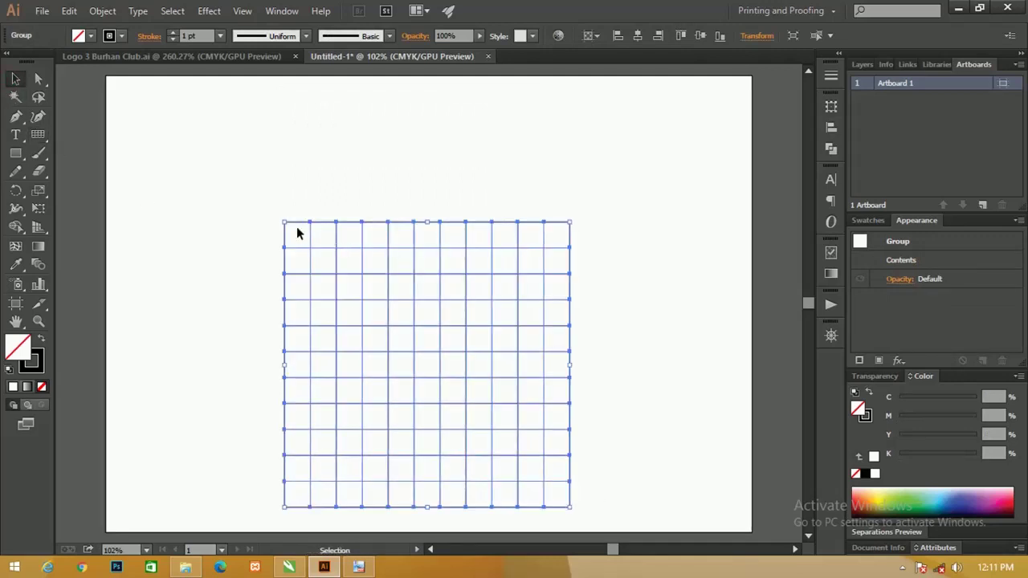
mouse_move(283, 222)
left_mouse_down()
mouse_move(207, 206)
mouse_move(169, 177)
left_mouse_up()
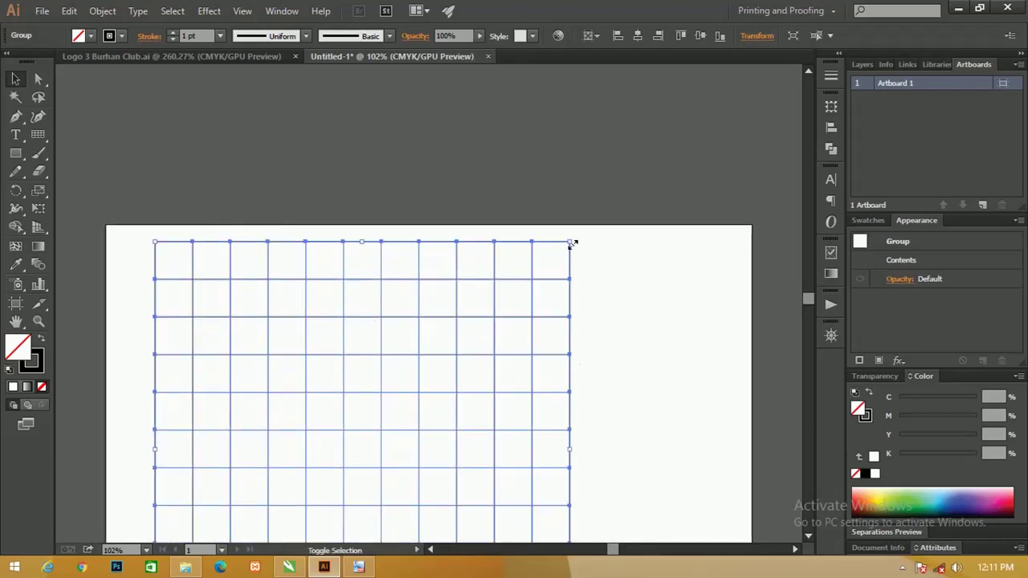
left_click_drag(571, 243, 613, 225)
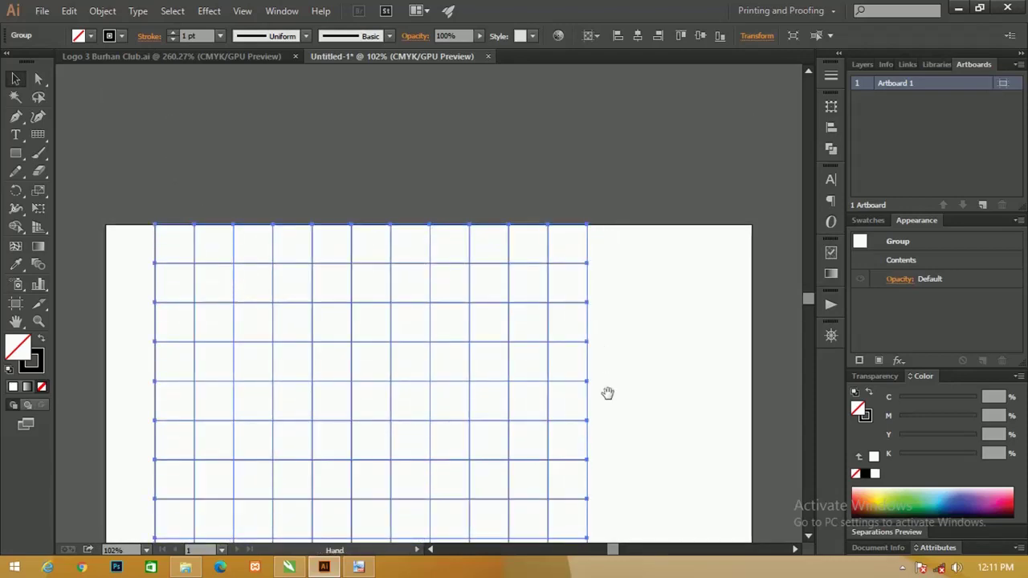
left_click_drag(607, 393, 565, 264)
scroll(597, 434, "down", 2)
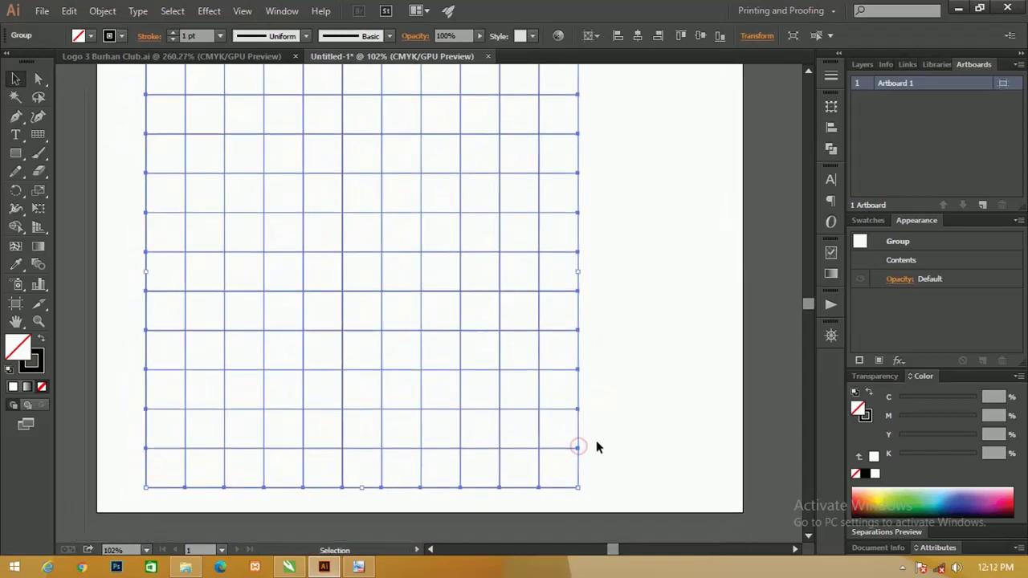
mouse_move(578, 489)
left_mouse_down()
mouse_move(608, 523)
mouse_move(604, 514)
left_mouse_up()
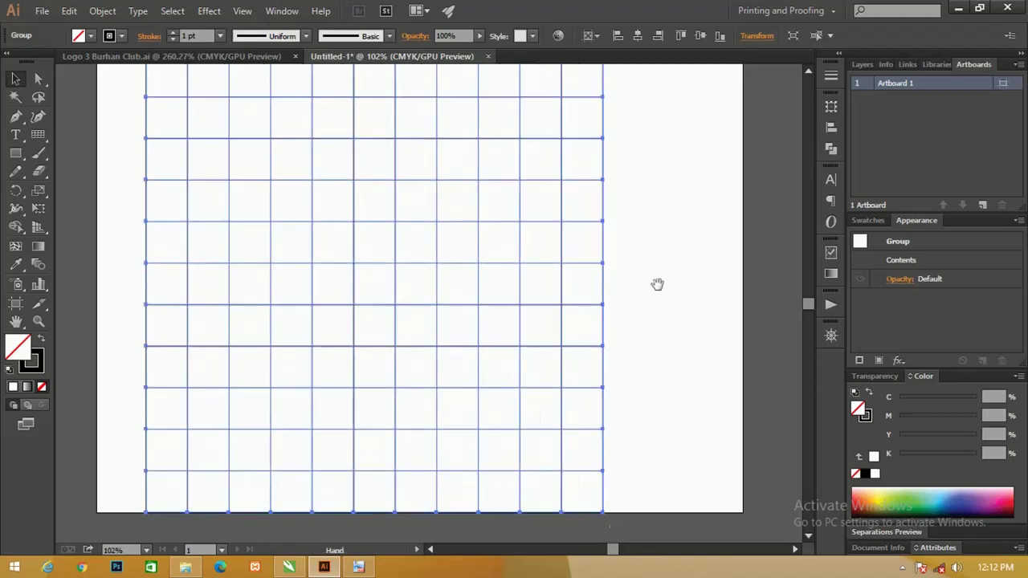
left_click_drag(656, 285, 723, 423)
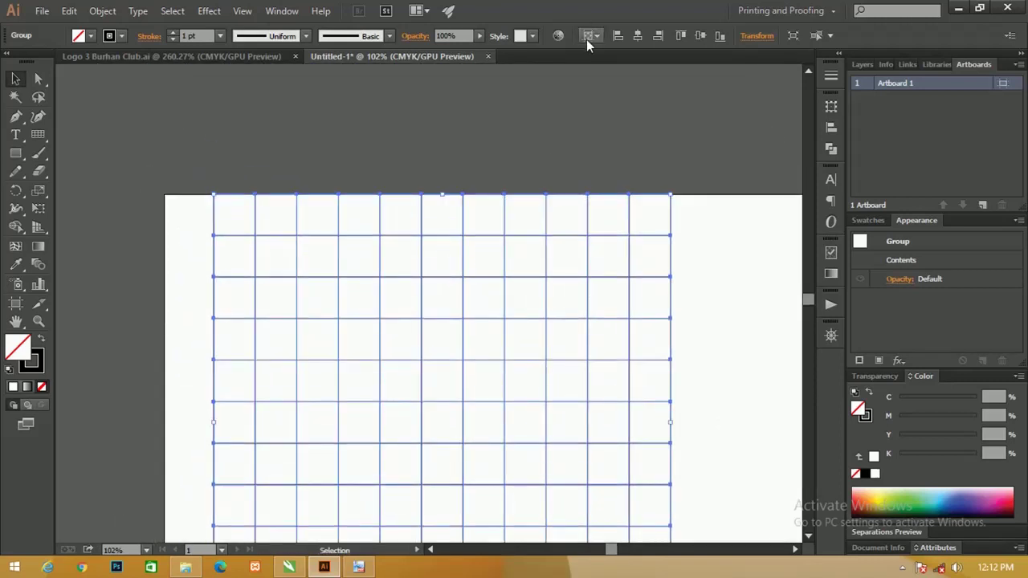
Centre the grid horizontally using Align To Artboard
key("ctrl")
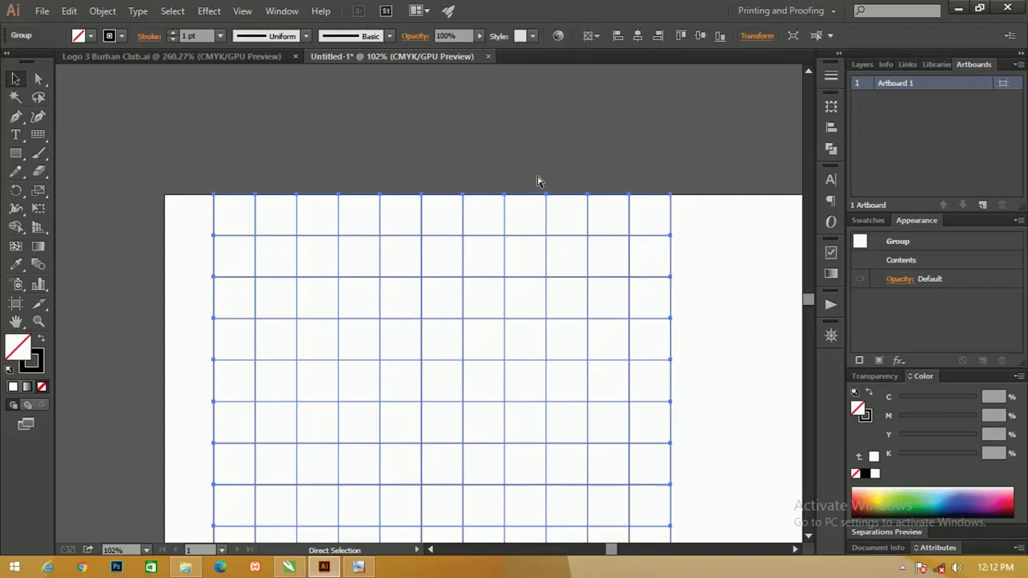
left_click(591, 35)
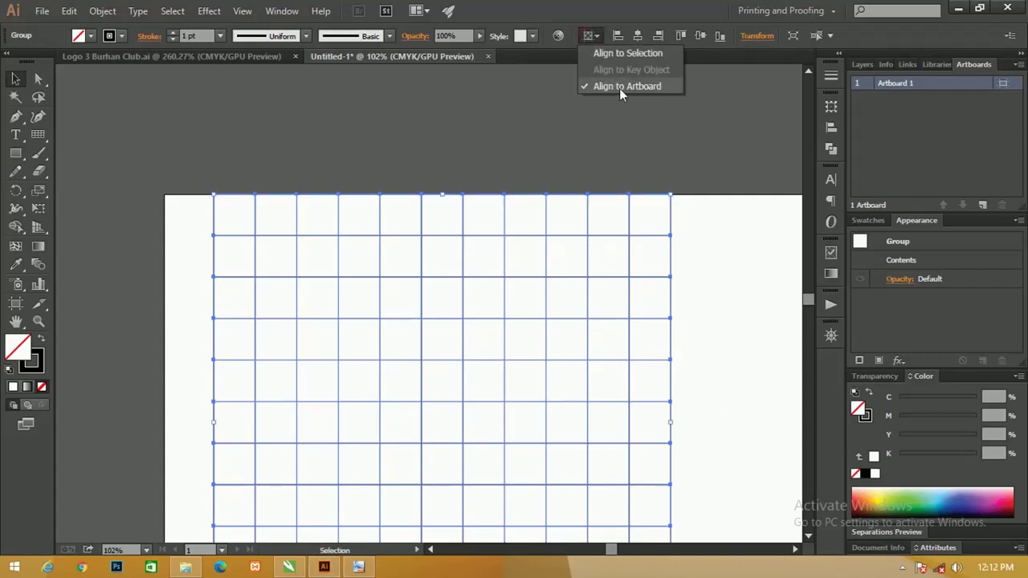
left_click(653, 36)
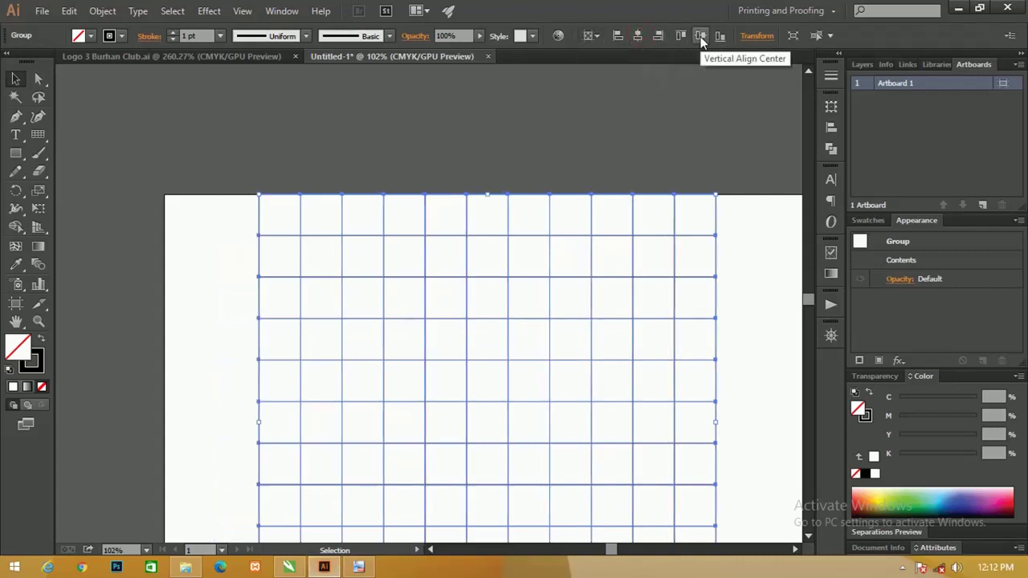
Ungroup the grid and convert its lines into guides
right_click(561, 236)
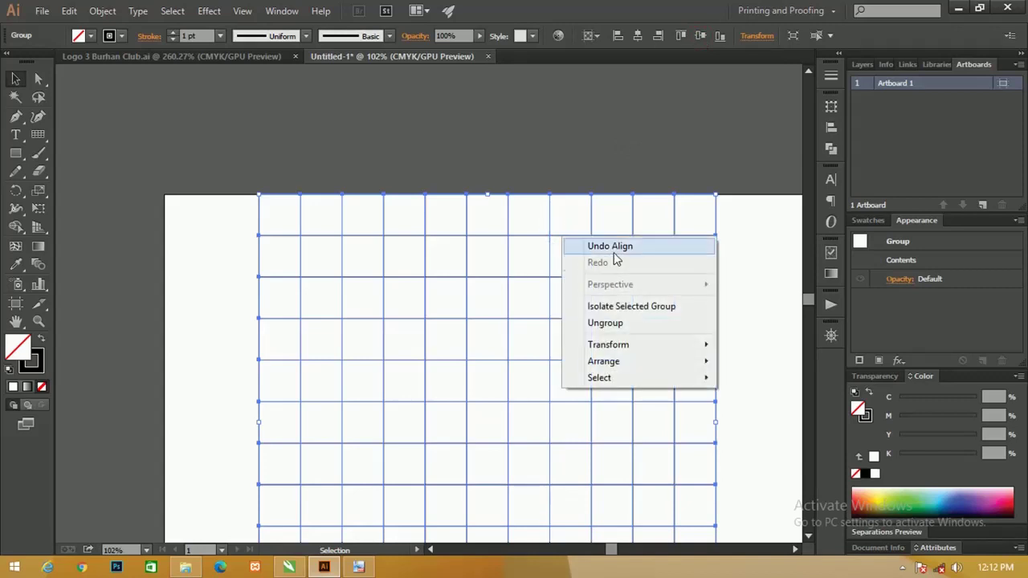
left_click(605, 322)
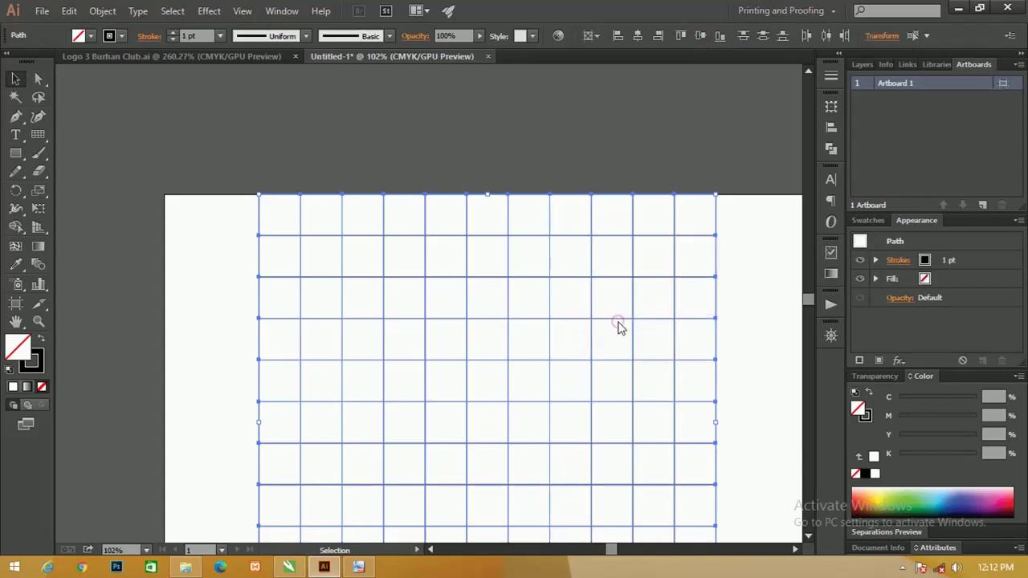
right_click(373, 236)
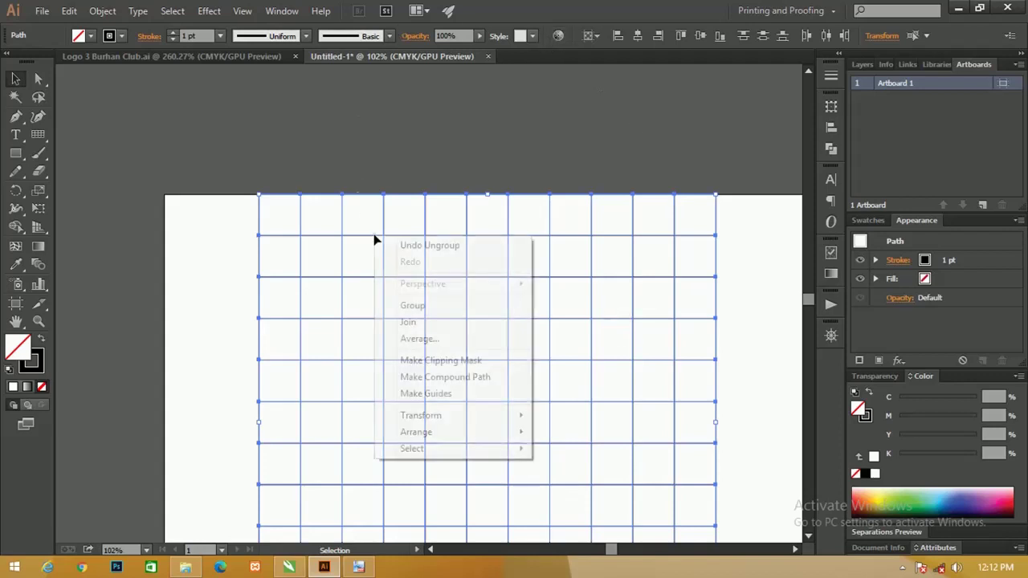
left_click(475, 393)
left_click(755, 221)
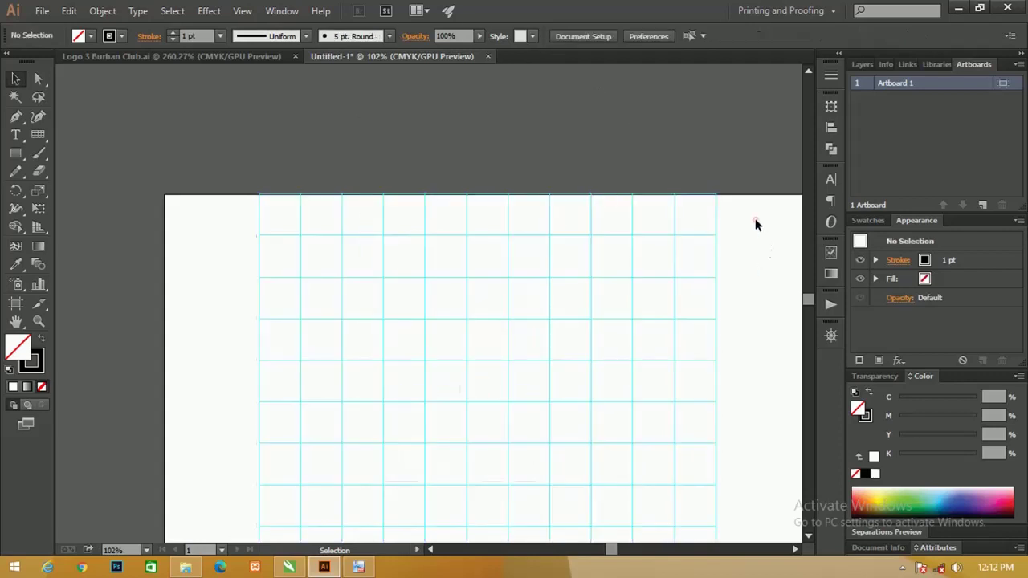
key("z")
mouse_move(422, 236)
left_mouse_down()
mouse_move(462, 287)
mouse_move(476, 216)
left_mouse_up()
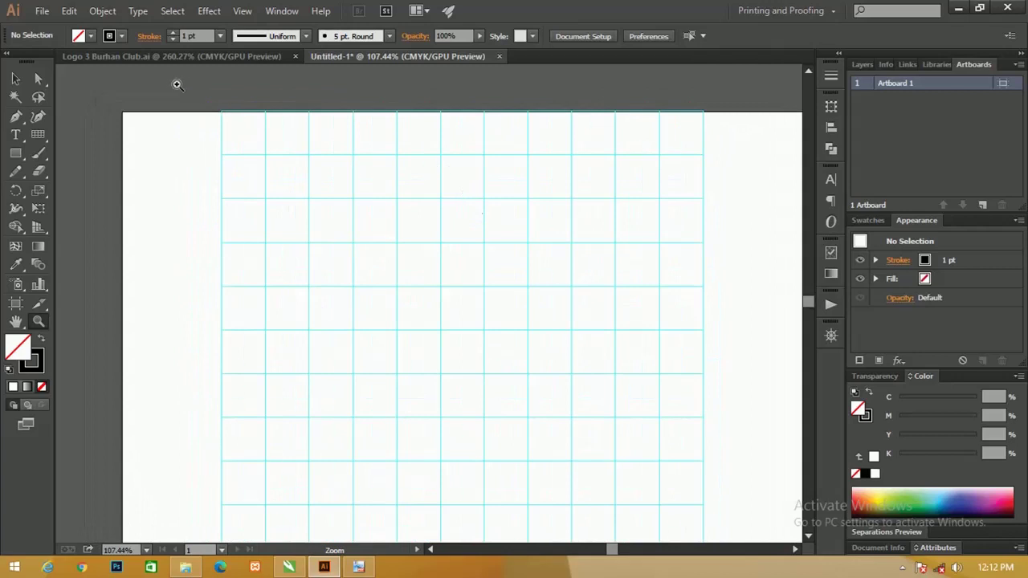
Release the guides to paths, group them, and lock the group in Layers
left_click(15, 79)
left_click(381, 152)
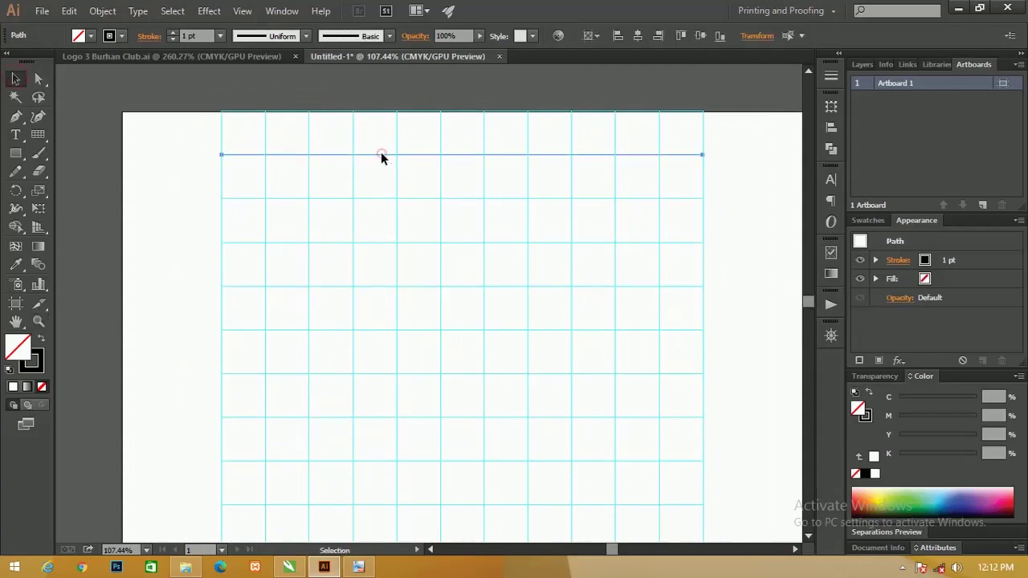
left_click(184, 119)
key("ctrl+alt+5")
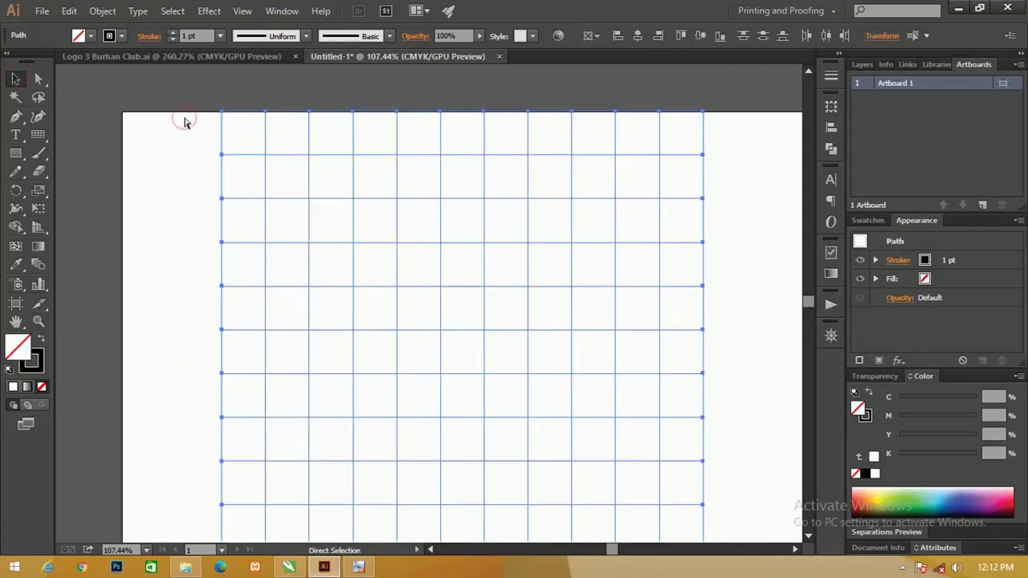
left_click(860, 64)
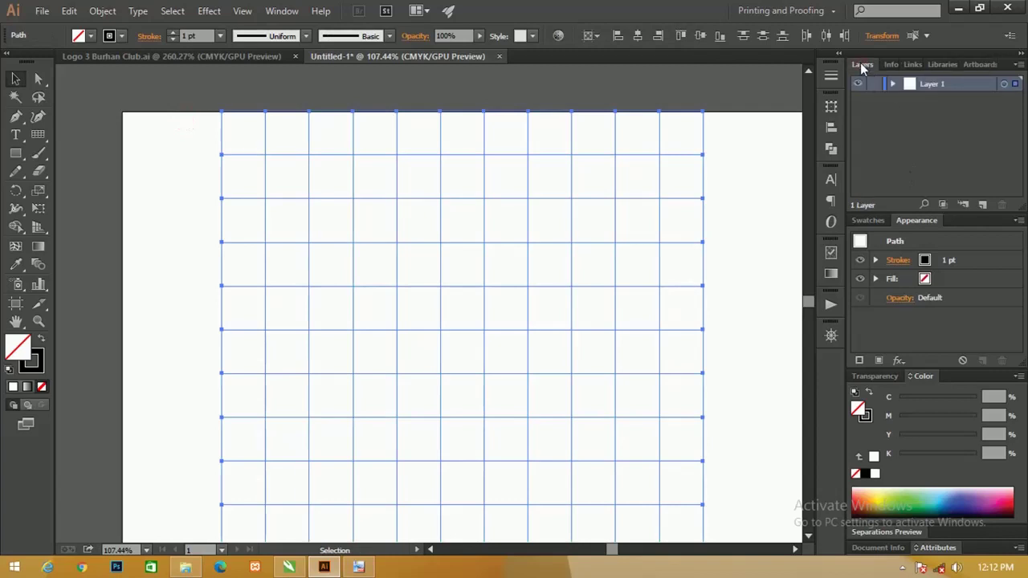
left_click(892, 85)
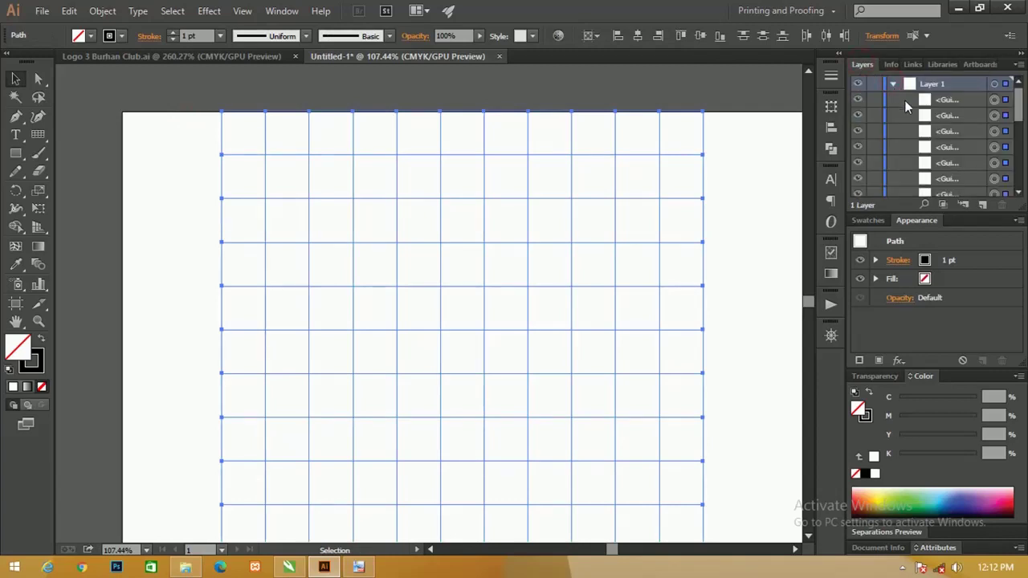
key("ctrl+g")
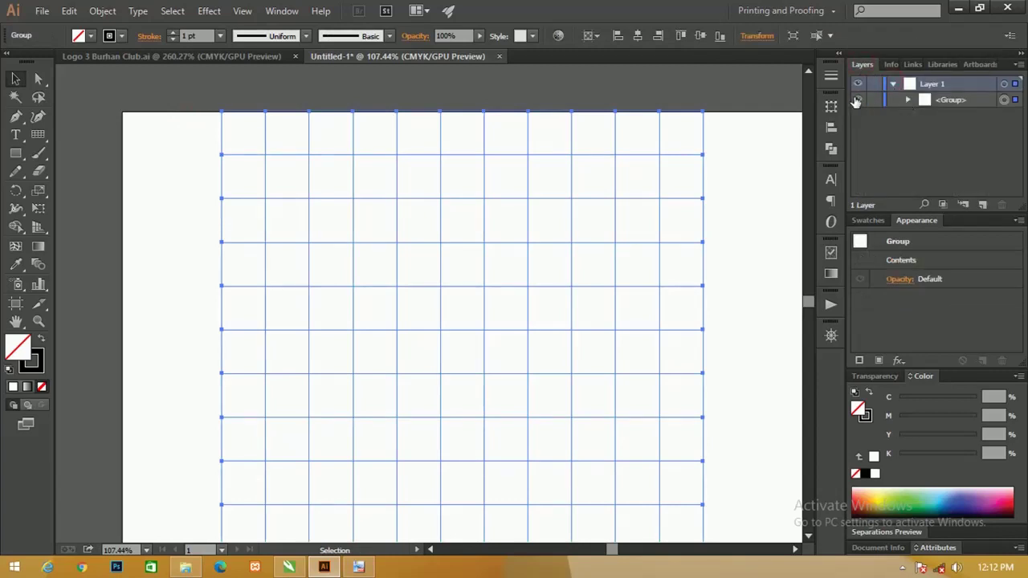
left_click(875, 101)
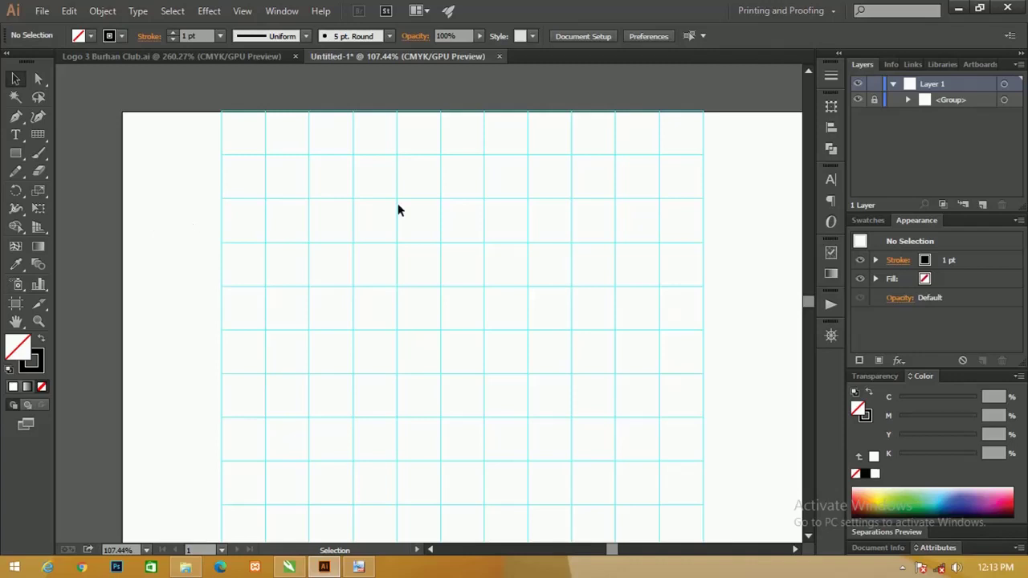
Draw a circle on the upper part of the grid with the Ellipse tool
key("z")
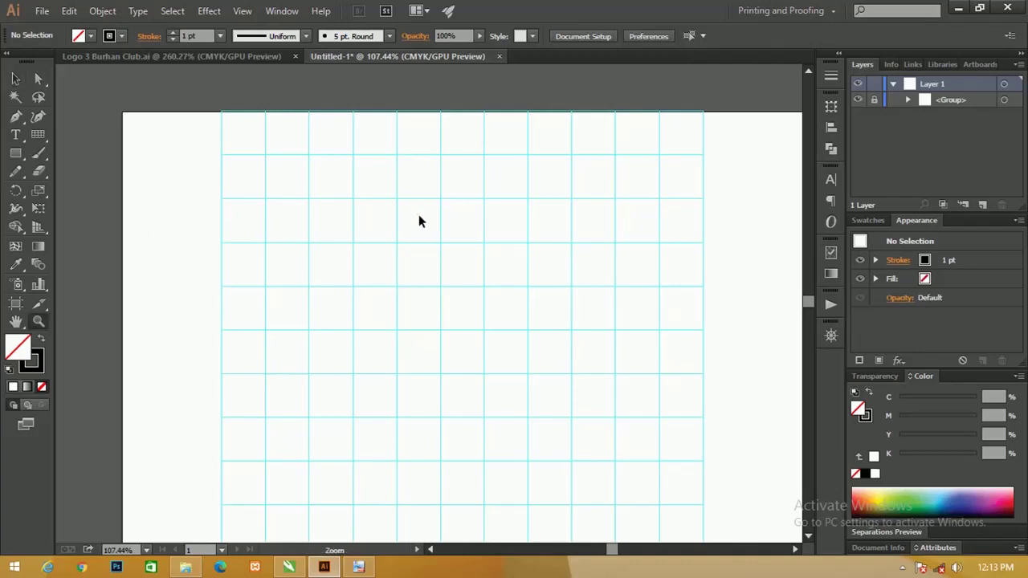
mouse_move(340, 185)
left_mouse_down()
mouse_move(455, 276)
mouse_move(448, 243)
mouse_move(431, 244)
left_mouse_up()
key("l")
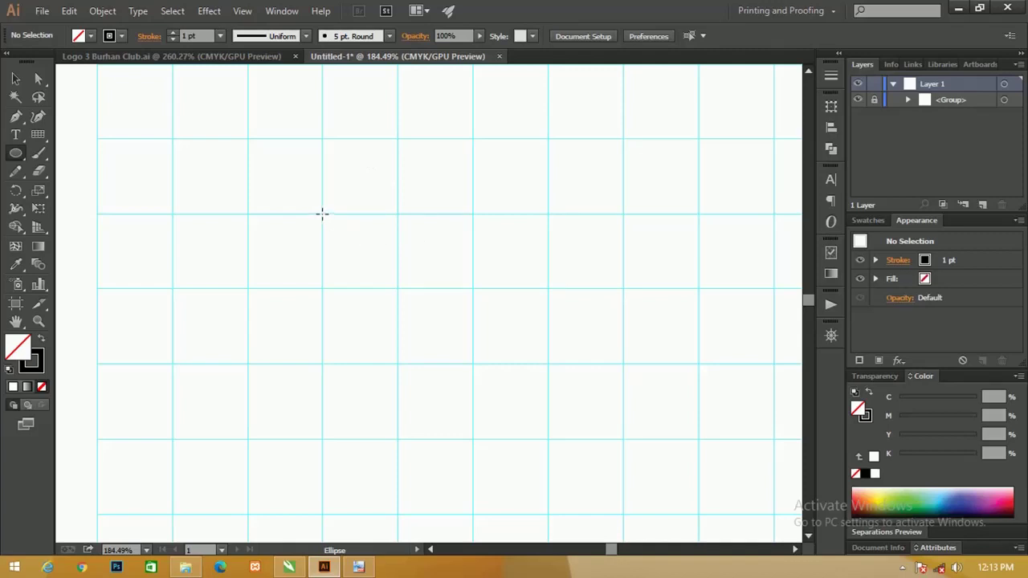
mouse_move(321, 213)
left_mouse_down()
mouse_move(411, 285)
mouse_move(417, 271)
mouse_move(324, 214)
mouse_move(446, 313)
left_mouse_up()
Move the circle down-left and resize it from a corner handle
left_click(16, 77)
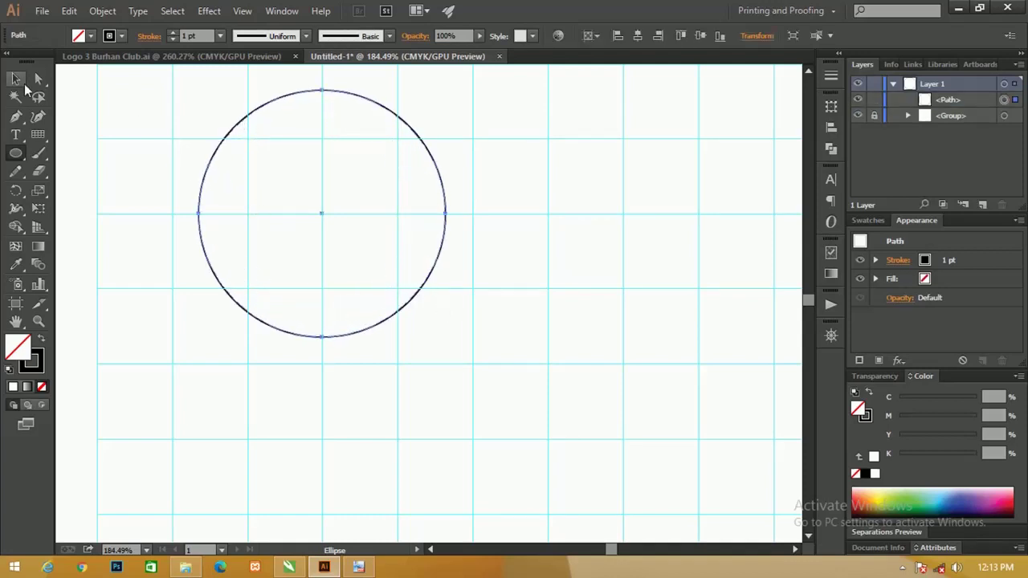
mouse_move(413, 130)
left_mouse_down()
mouse_move(381, 170)
mouse_move(384, 184)
left_mouse_up()
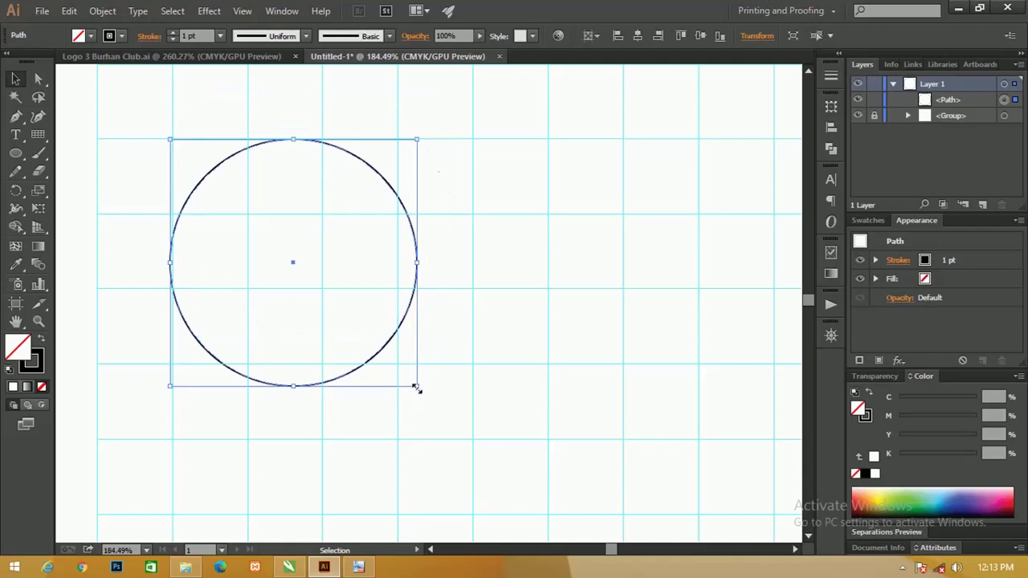
left_click_drag(416, 388, 393, 370)
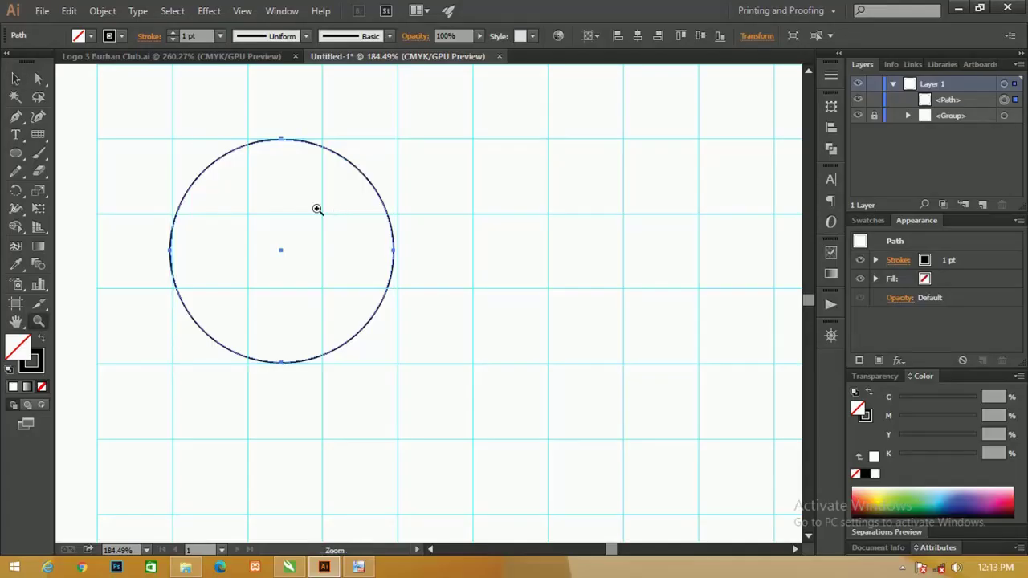
mouse_move(253, 158)
left_mouse_down()
mouse_move(493, 322)
mouse_move(325, 206)
left_mouse_up()
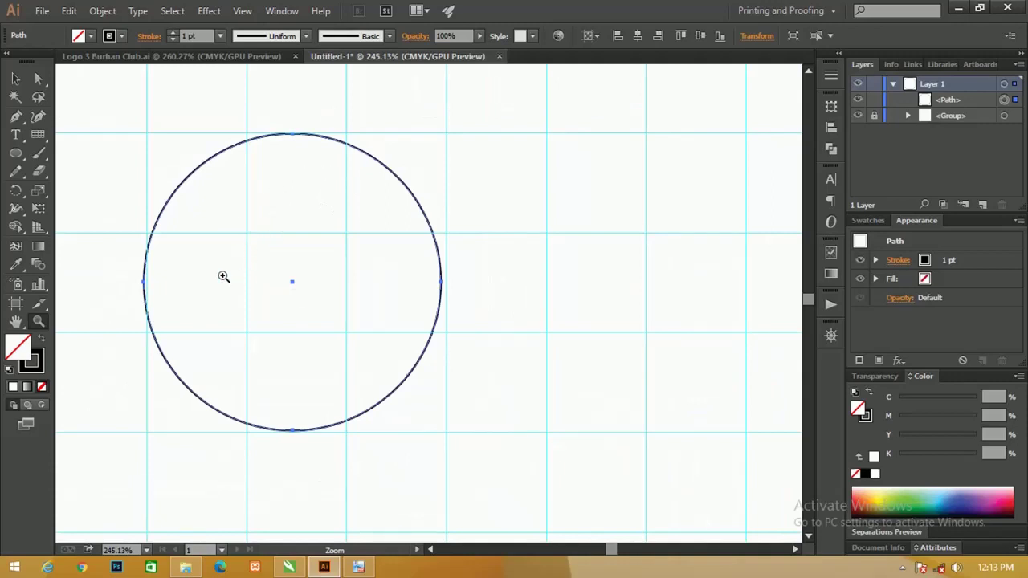
Shift the circle right until its left edge snaps to the grid line
left_click(223, 276)
left_click(15, 78)
left_click(469, 246)
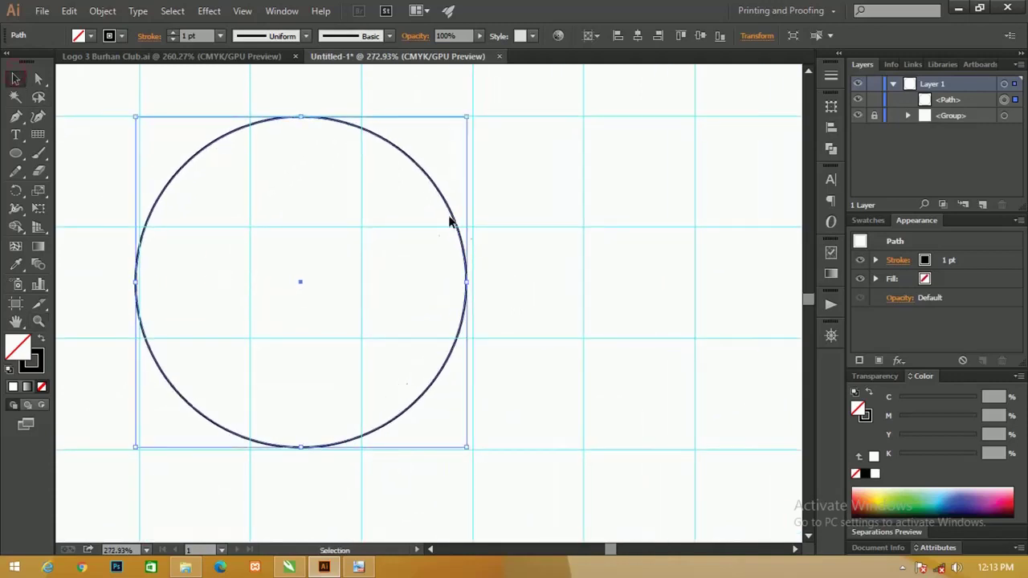
left_click_drag(452, 218, 457, 220)
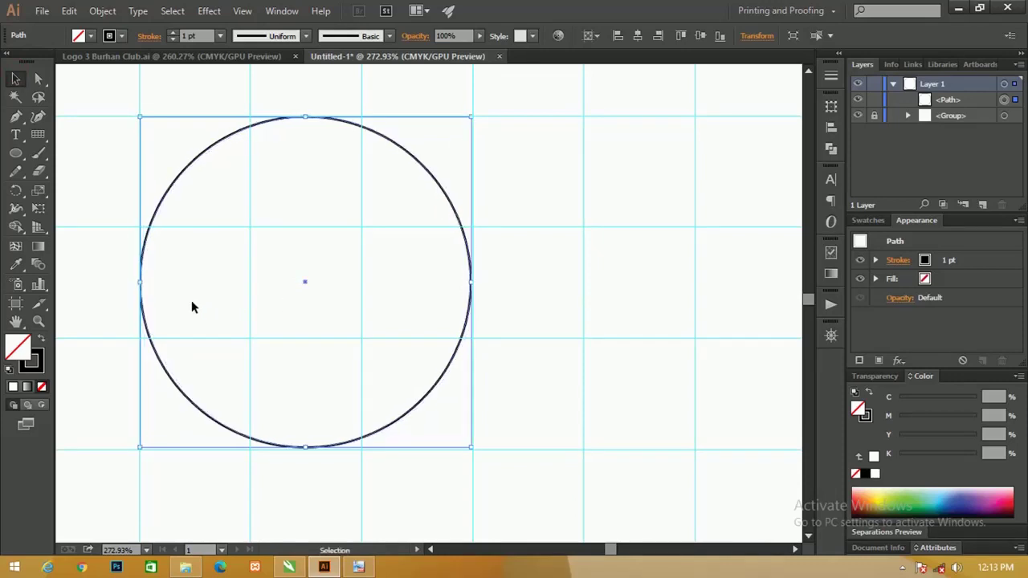
key("z")
left_click(166, 289)
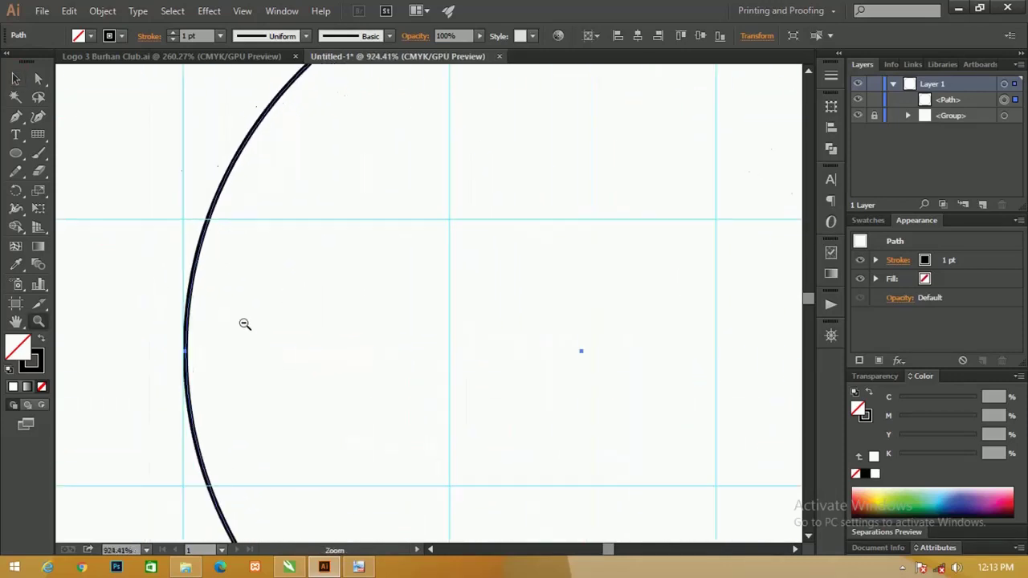
Duplicate the circle in place with Ctrl+C / Ctrl+F and delete the extra copy
left_click(245, 323, "alt")
left_click(247, 322, "alt")
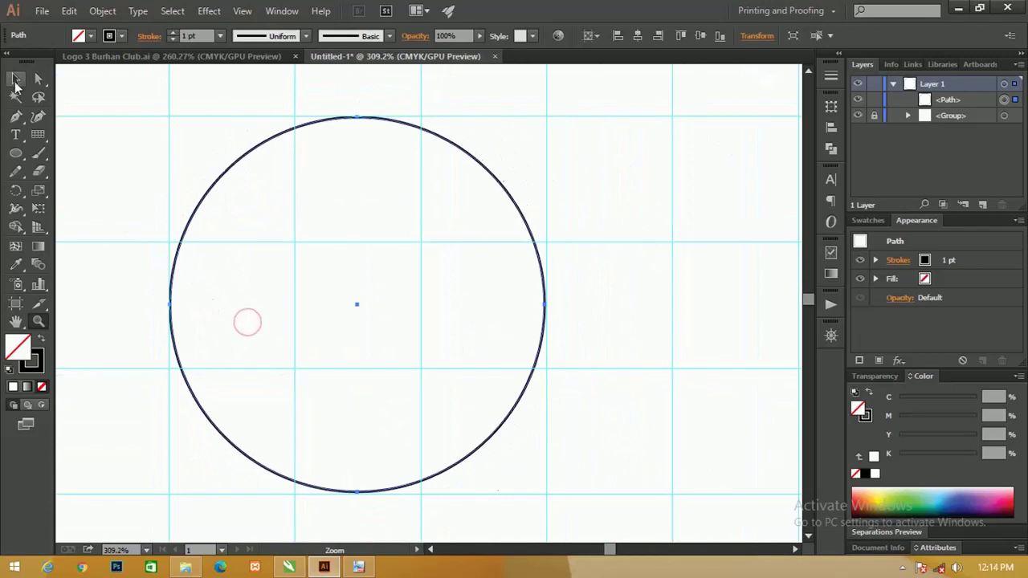
left_click(15, 80)
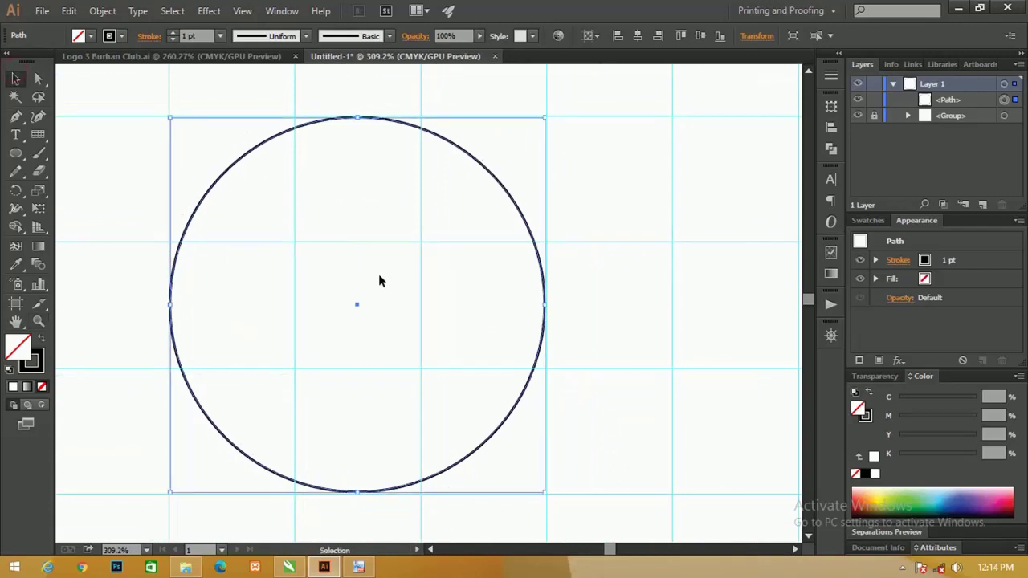
key("a")
key("v")
key("a")
key("ctrl+c")
key("ctrl+f")
key("v")
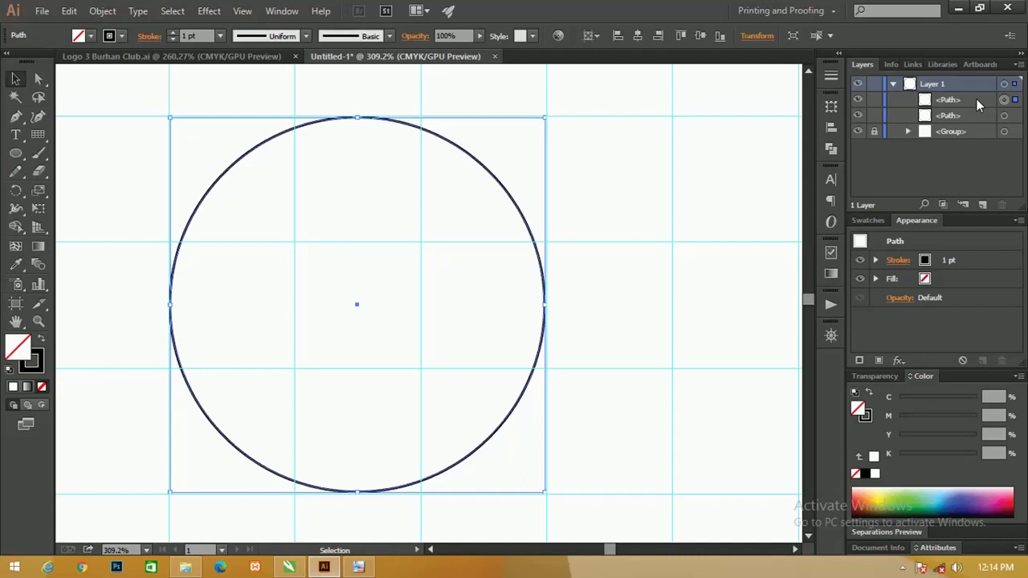
left_click_drag(962, 100, 983, 204)
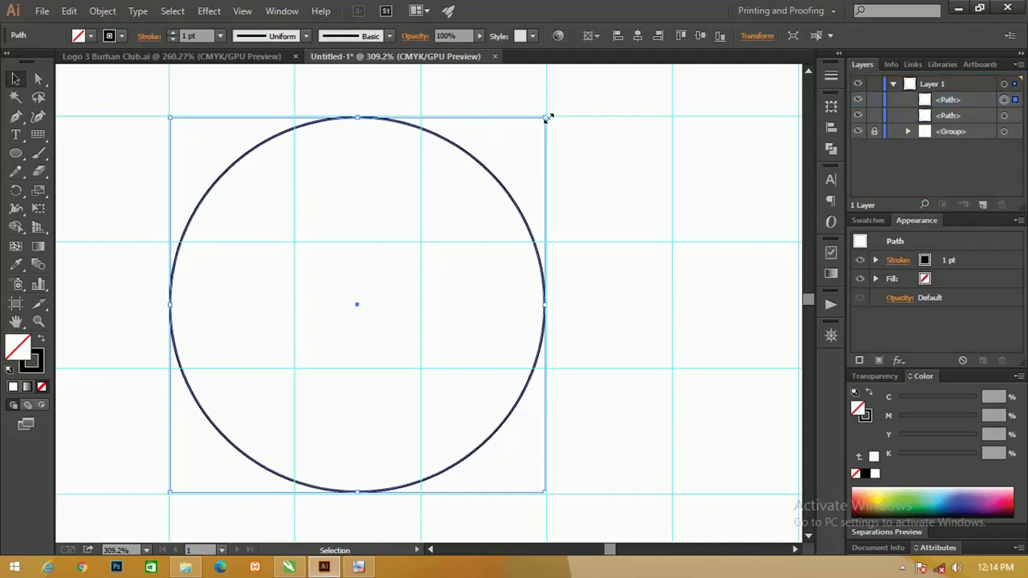
Shrink the copy into a concentric inner circle fitted to the guide lines
mouse_move(547, 118)
left_mouse_down()
mouse_move(489, 142)
mouse_move(481, 151)
mouse_move(513, 129)
mouse_move(451, 200)
left_mouse_up()
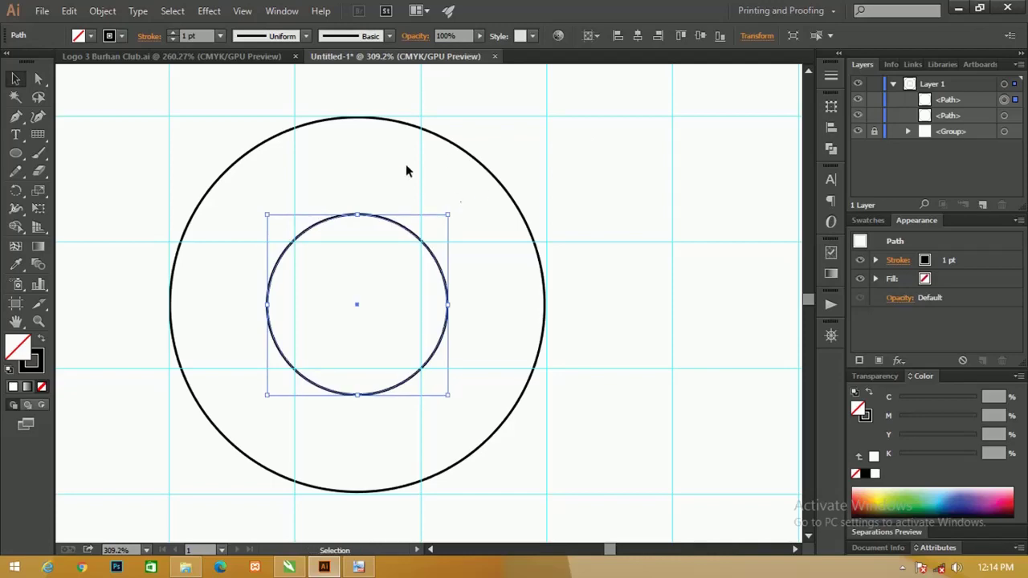
key("z")
mouse_move(390, 218)
left_mouse_down()
mouse_move(706, 404)
mouse_move(477, 285)
left_mouse_up()
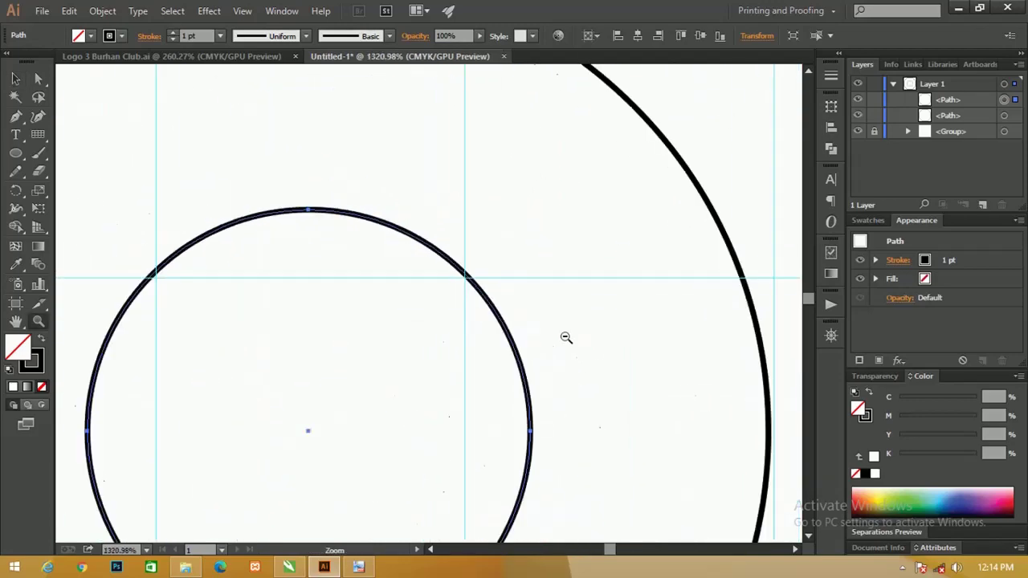
left_click(14, 80)
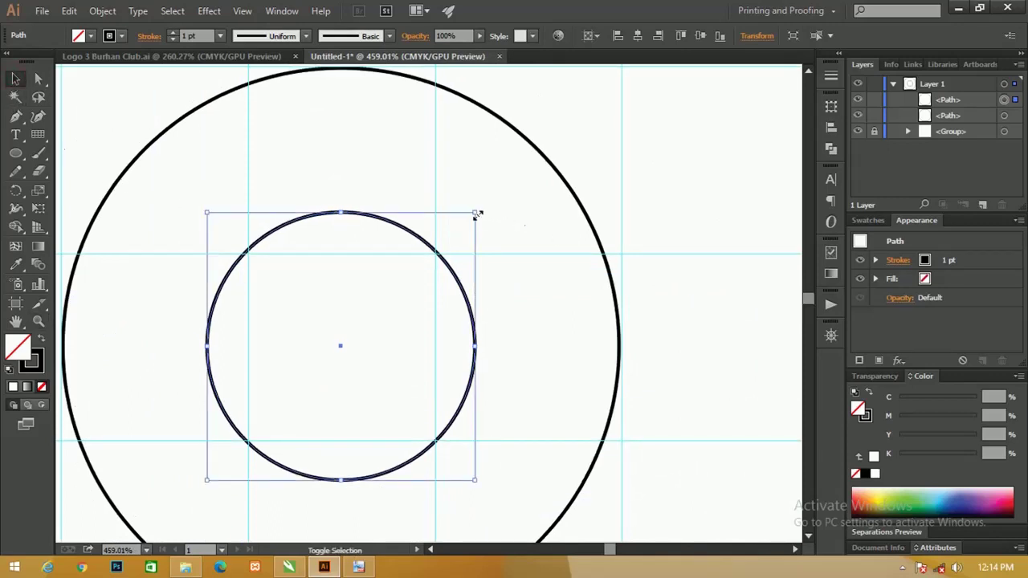
left_click_drag(478, 215, 489, 208)
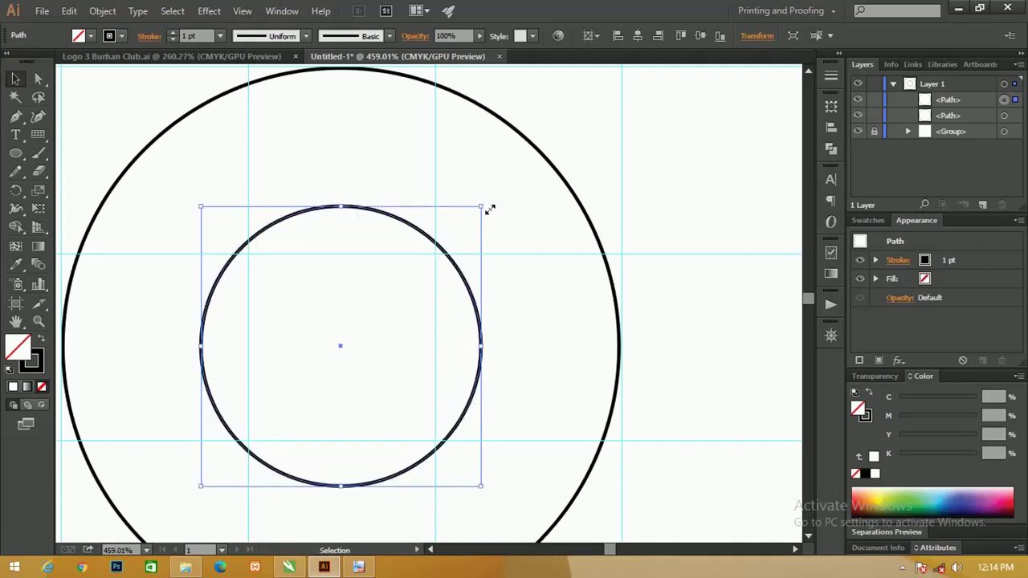
key("ctrl+minus")
key("ctrl+minus")
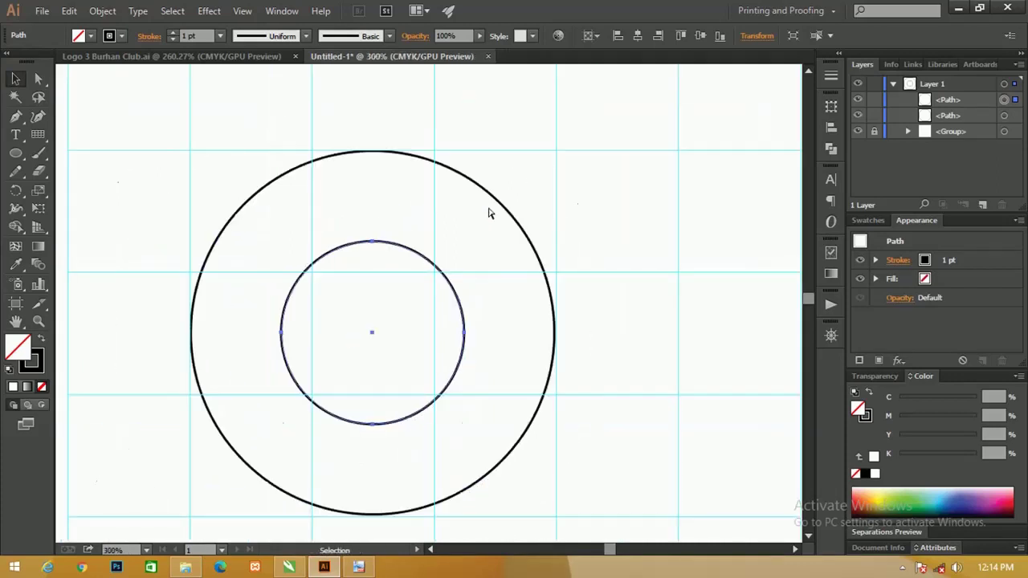
left_click_drag(479, 220, 396, 177)
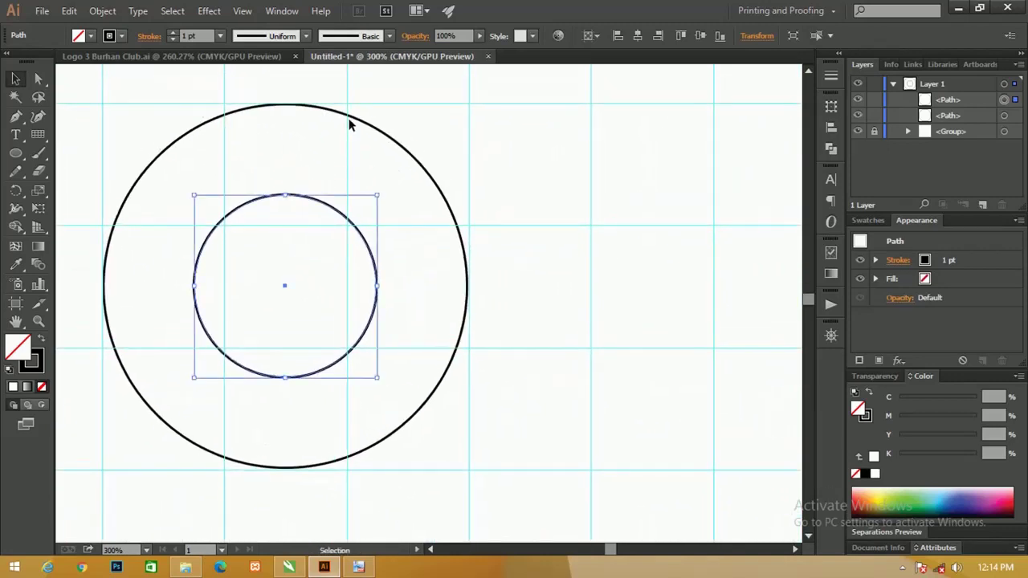
left_click(365, 124, "shift")
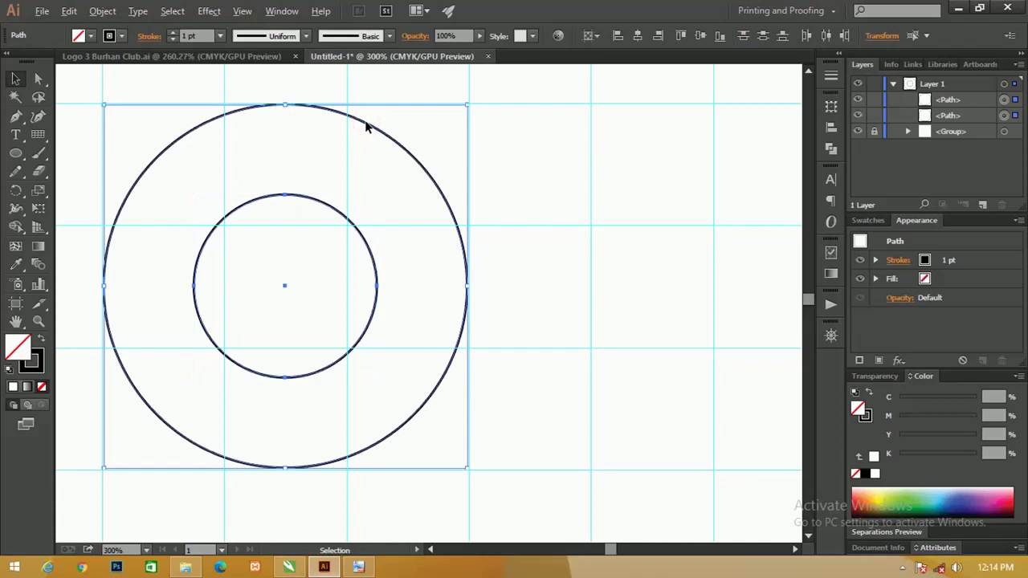
Copy both circles to the right, overlapping the first pair as a second eye
mouse_move(365, 126)
left_mouse_down()
mouse_move(611, 151)
mouse_move(550, 148)
left_mouse_up()
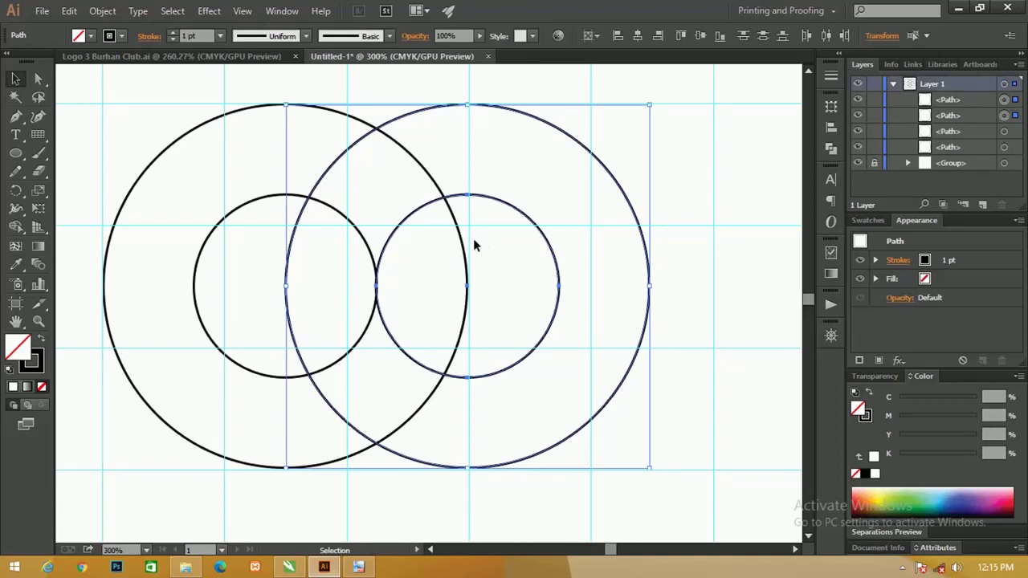
left_click_drag(393, 240, 468, 241)
key("a")
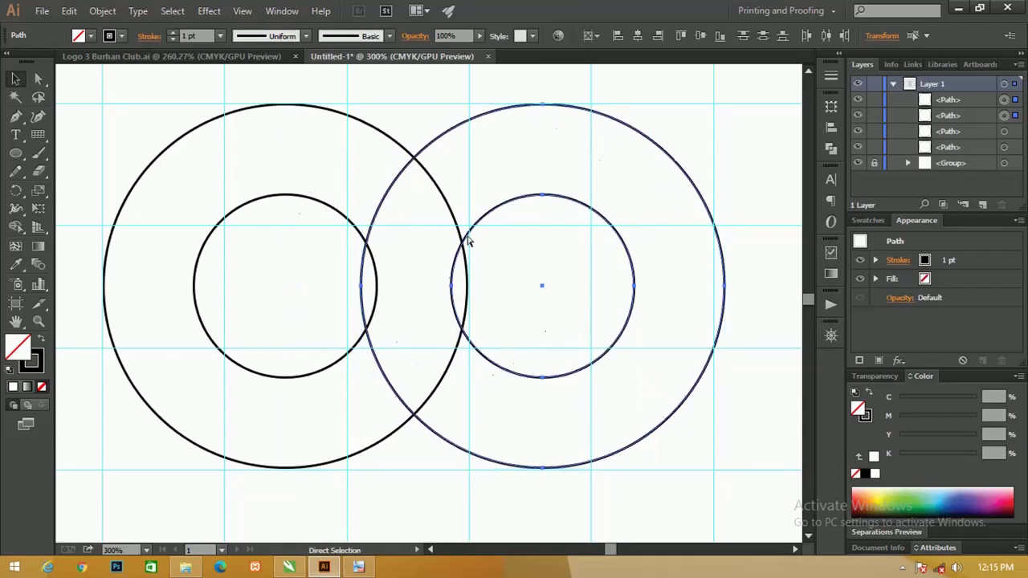
key("ctrl+z")
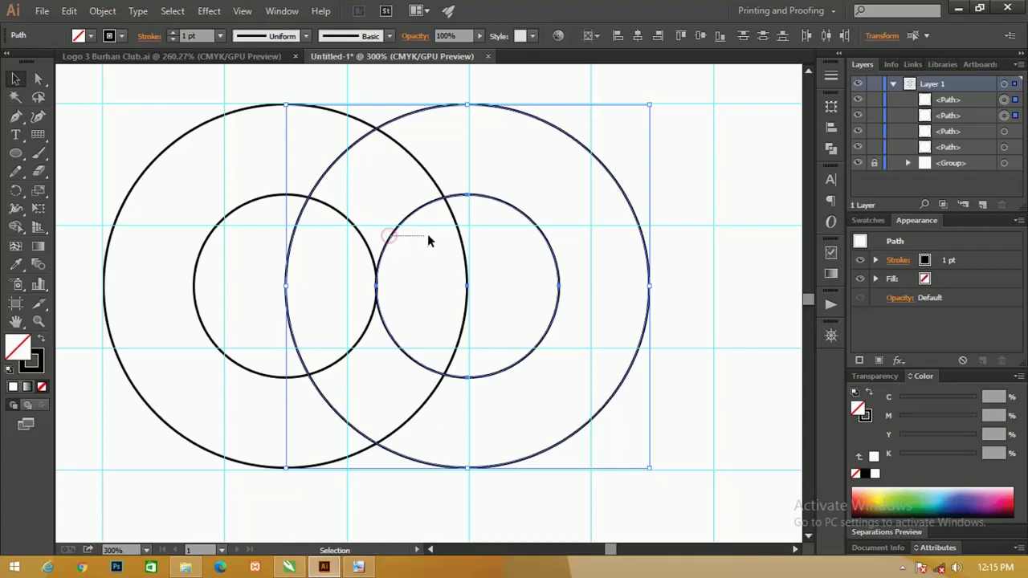
Select both right circles and nudge them right three times with the arrow key
left_click(387, 249)
left_click(383, 248)
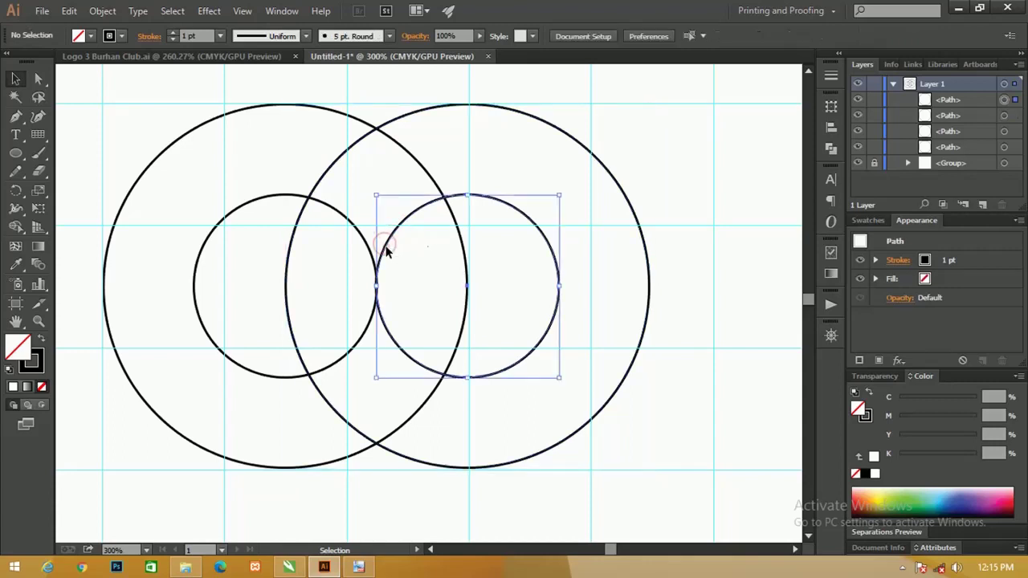
left_click(292, 249, "shift")
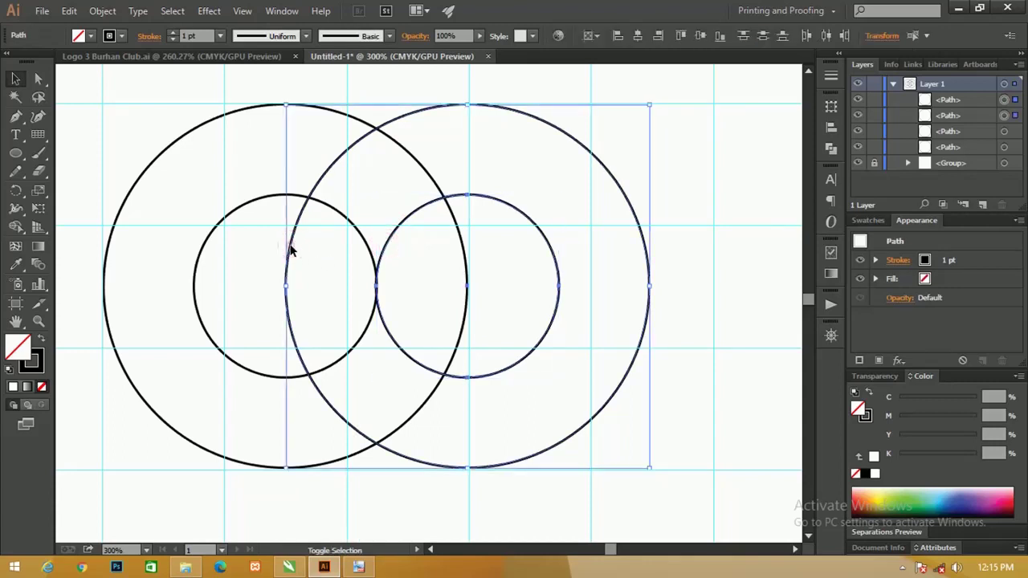
left_click(384, 249)
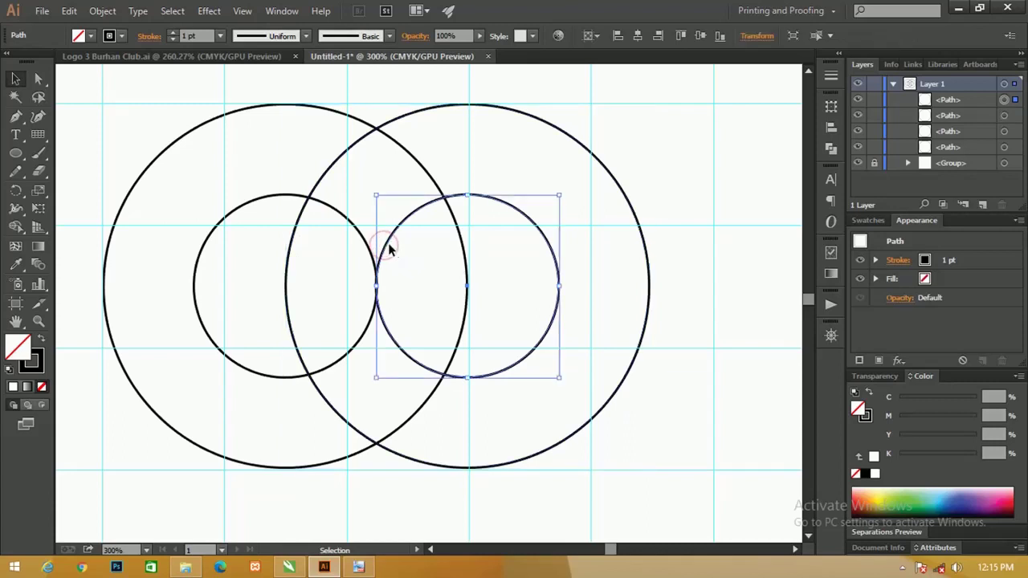
left_click(290, 249, "shift")
key("Right")
key("Right")
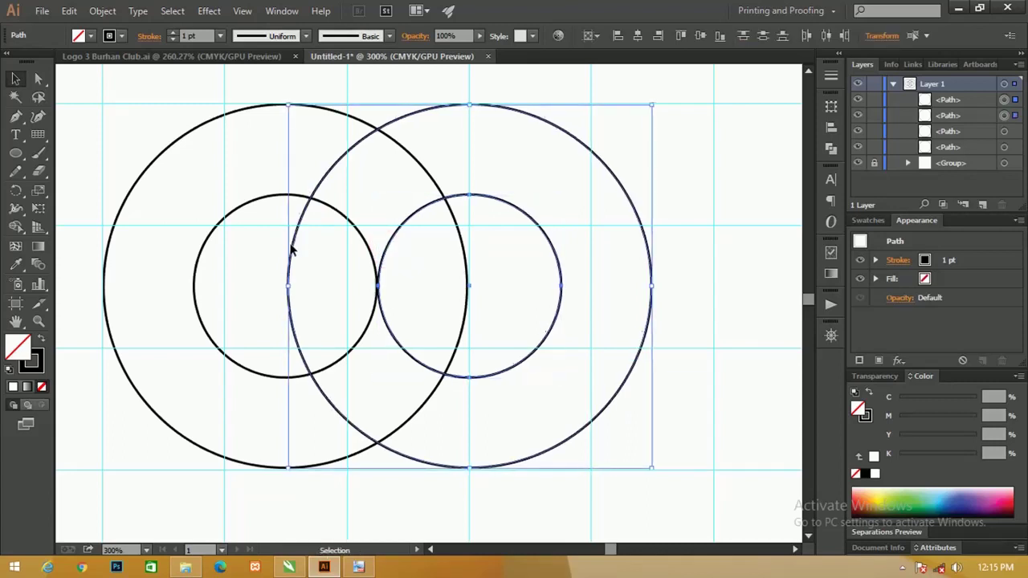
key("Right")
key("Right")
key("Right")
key("Right")
key("Right")
key("Right")
key("Right")
key("Right")
key("Right")
key("Right")
key("Right")
key("Right")
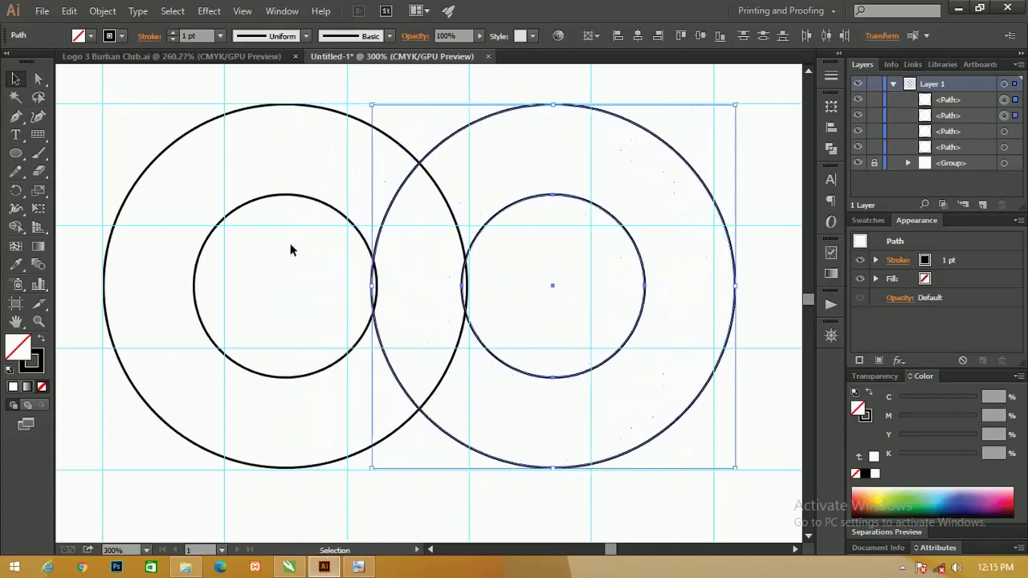
key("Right")
Fine-tune the right pair until its inner circle touches the left outer circle
key("z")
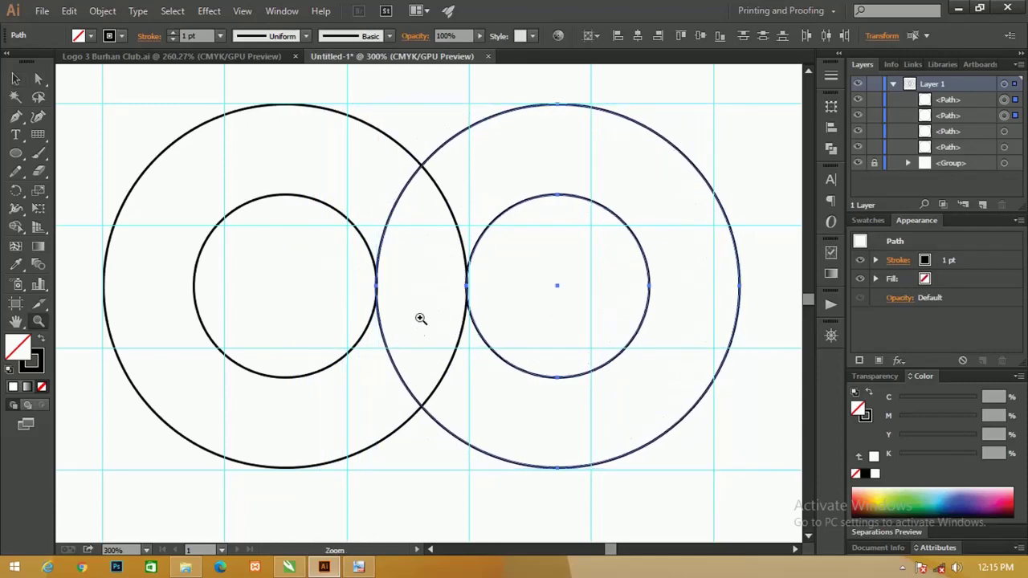
mouse_move(420, 313)
left_mouse_down()
mouse_move(730, 420)
mouse_move(498, 300)
left_mouse_up()
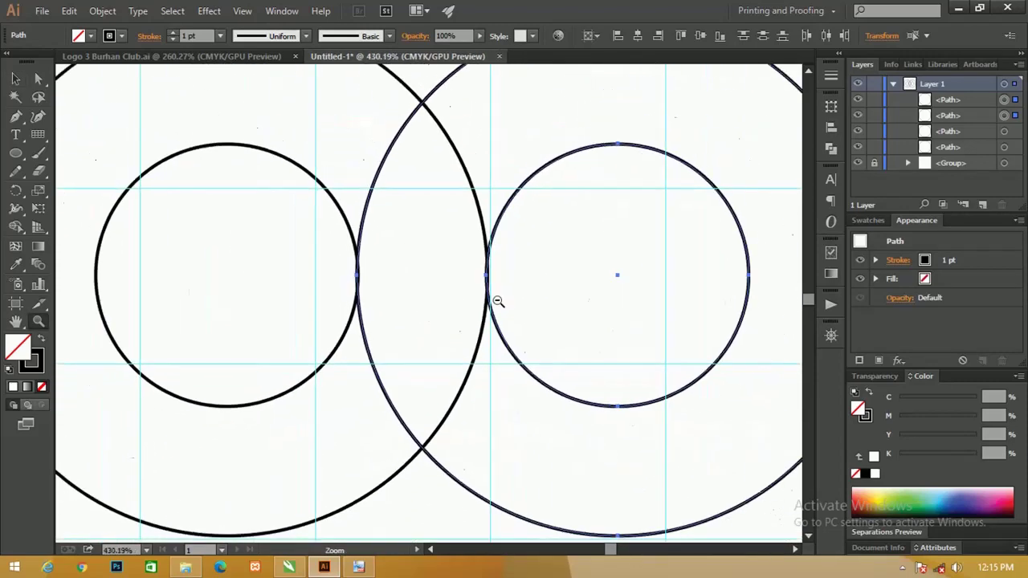
key("v")
scroll(498, 165, "up", 5)
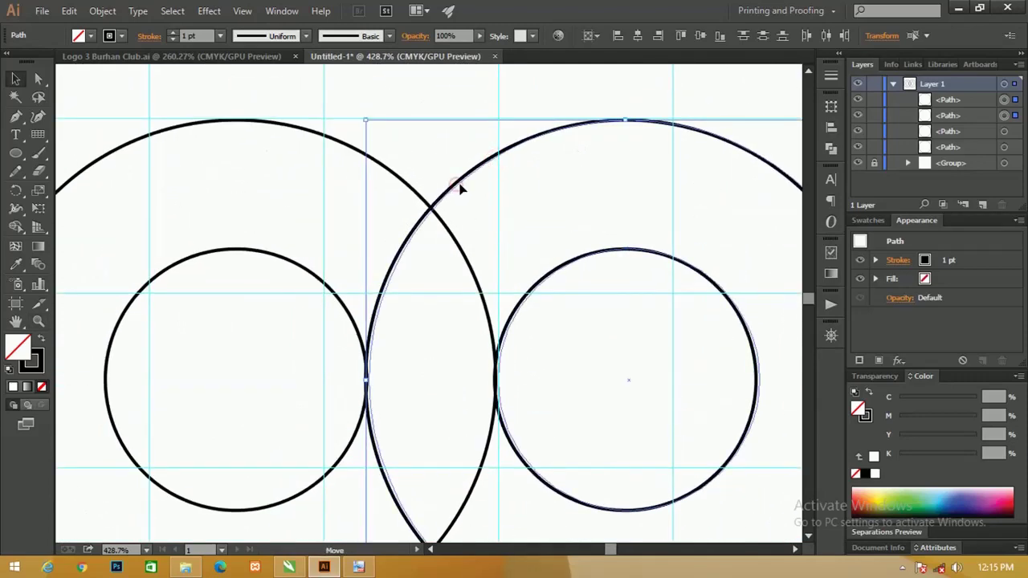
left_click_drag(457, 188, 460, 189)
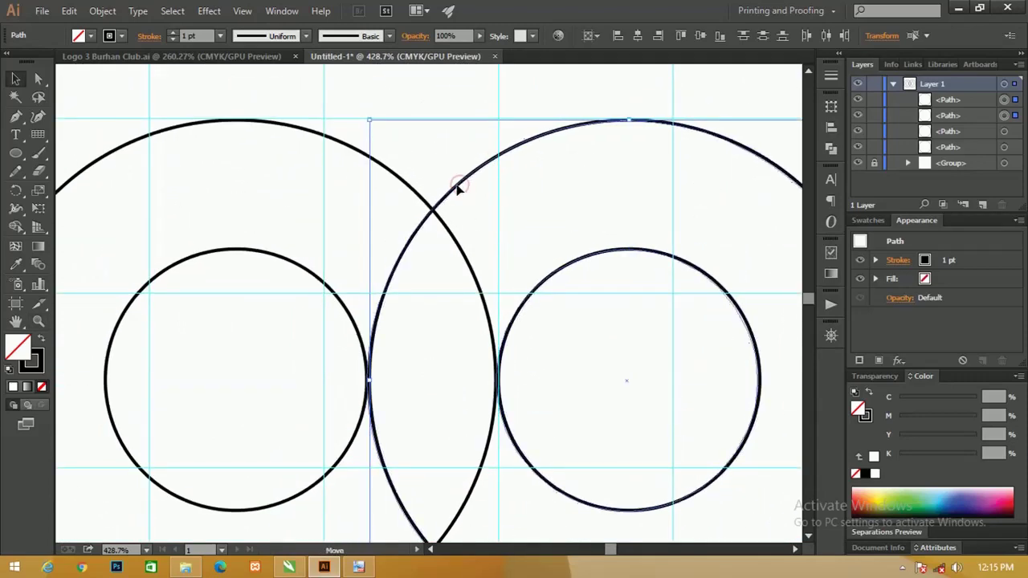
left_click(465, 135)
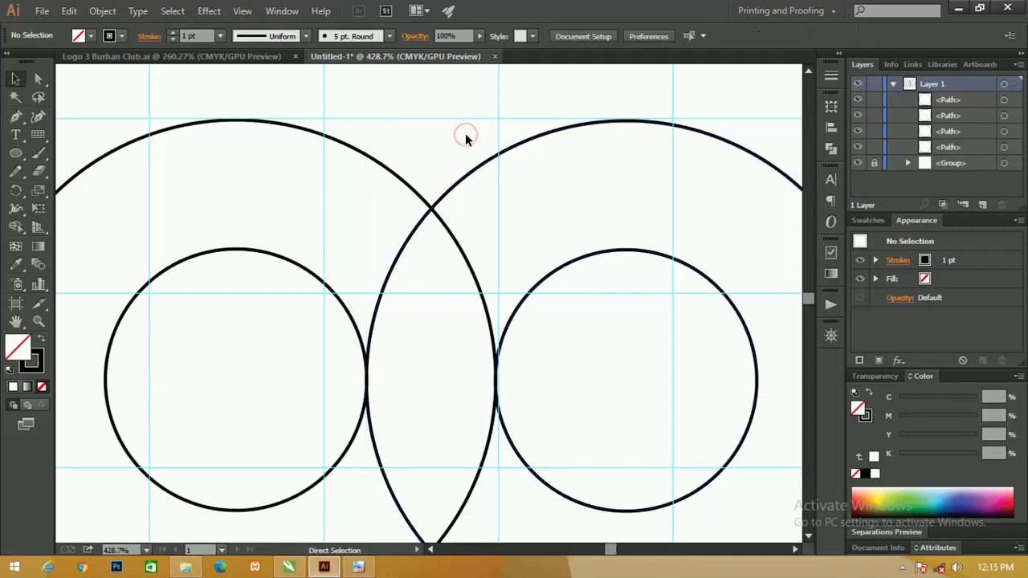
key("ctrl+minus")
key("ctrl+minus")
key("ctrl+minus")
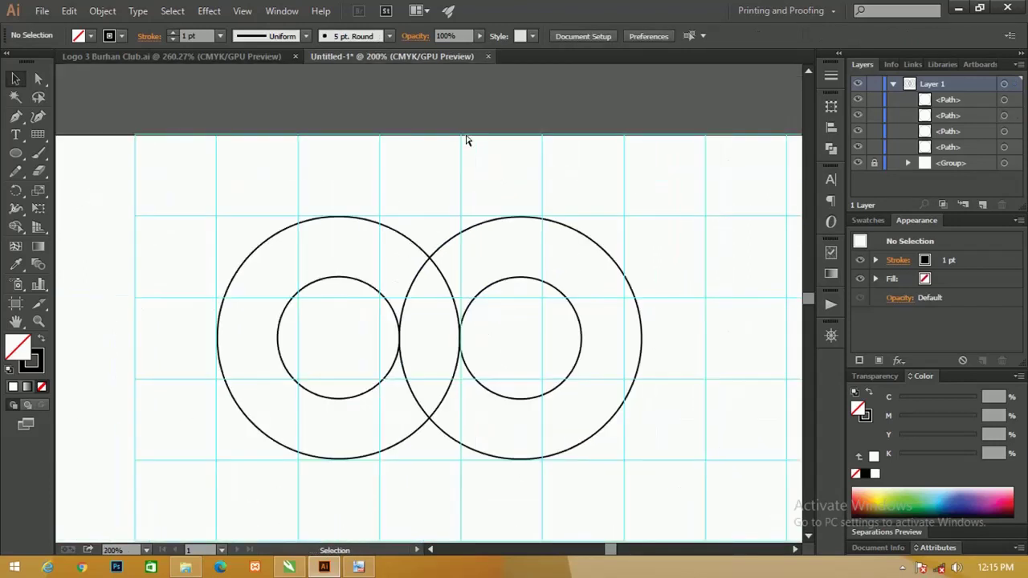
left_click_drag(462, 248, 430, 213)
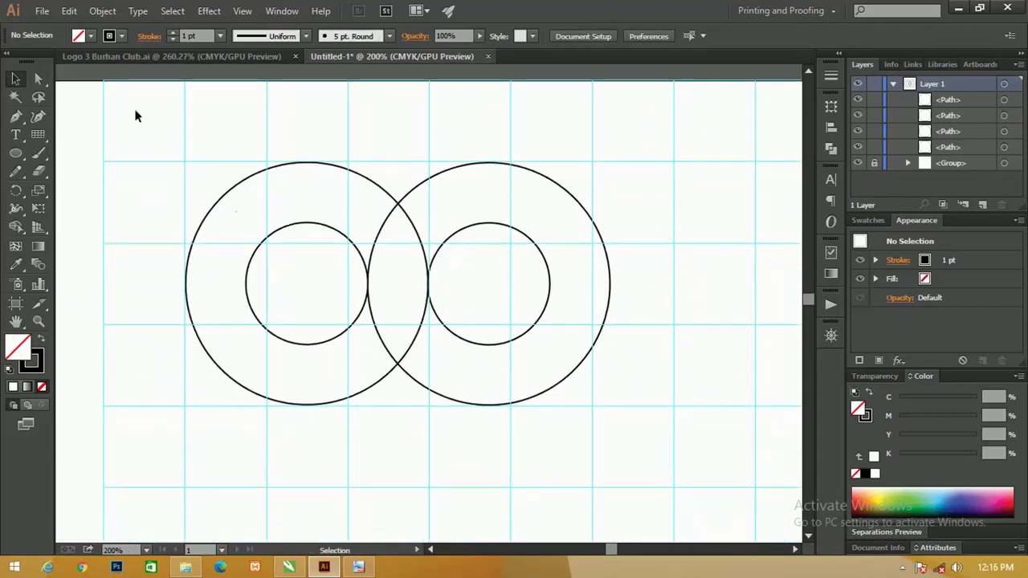
Draw a vertical line through the outer circles' crossing point and check it zoomed in
left_click(40, 137)
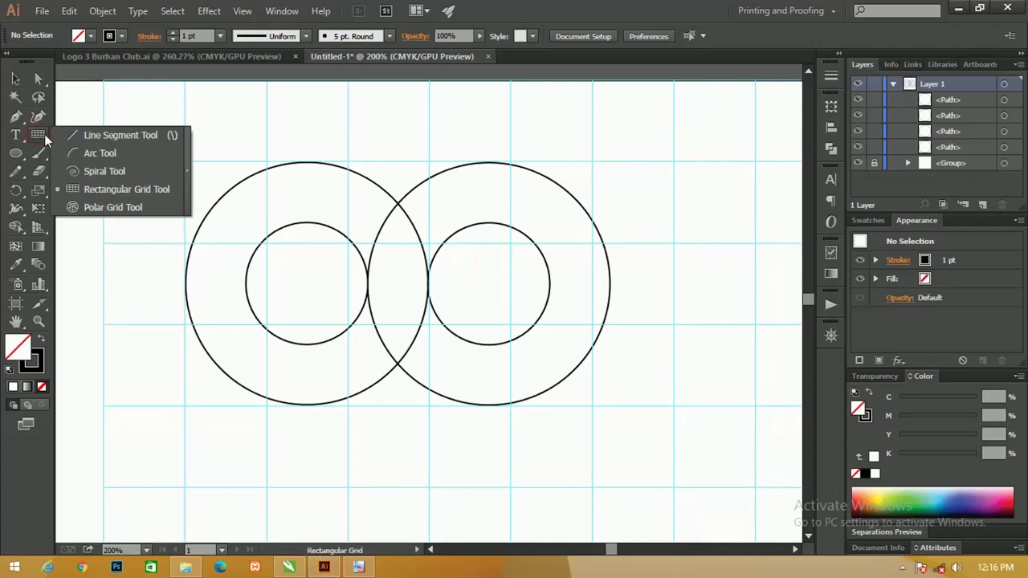
left_click(116, 135)
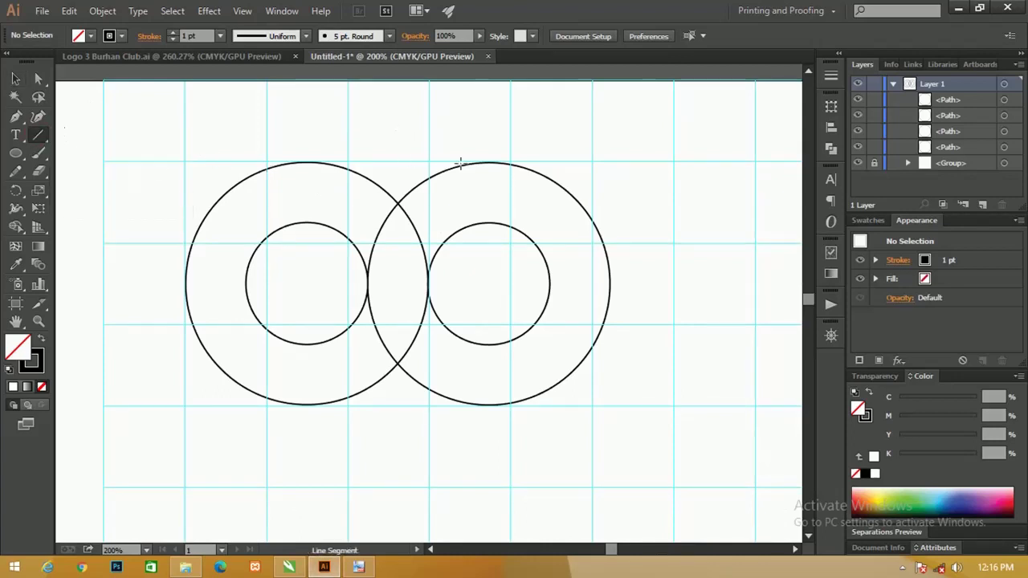
left_click_drag(396, 102, 389, 480)
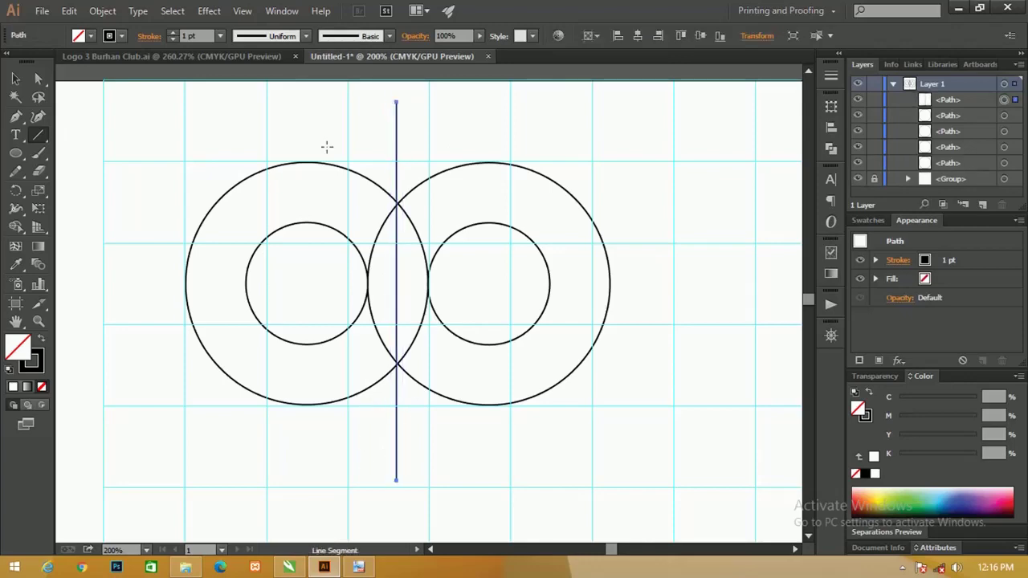
key("z")
left_click_drag(373, 177, 610, 360)
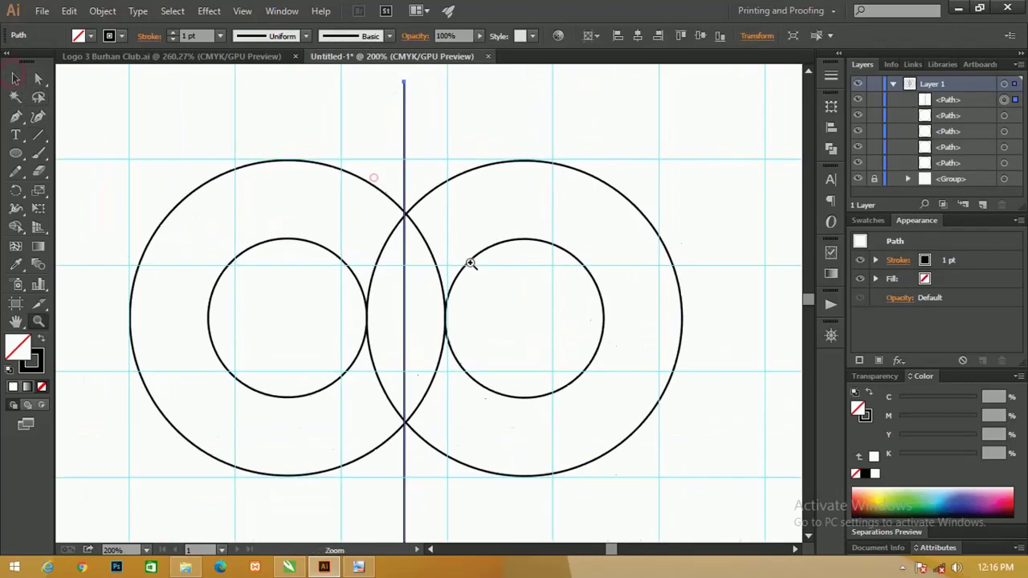
mouse_move(453, 269)
left_mouse_down()
mouse_move(382, 197)
mouse_move(390, 185)
left_mouse_up()
key("v")
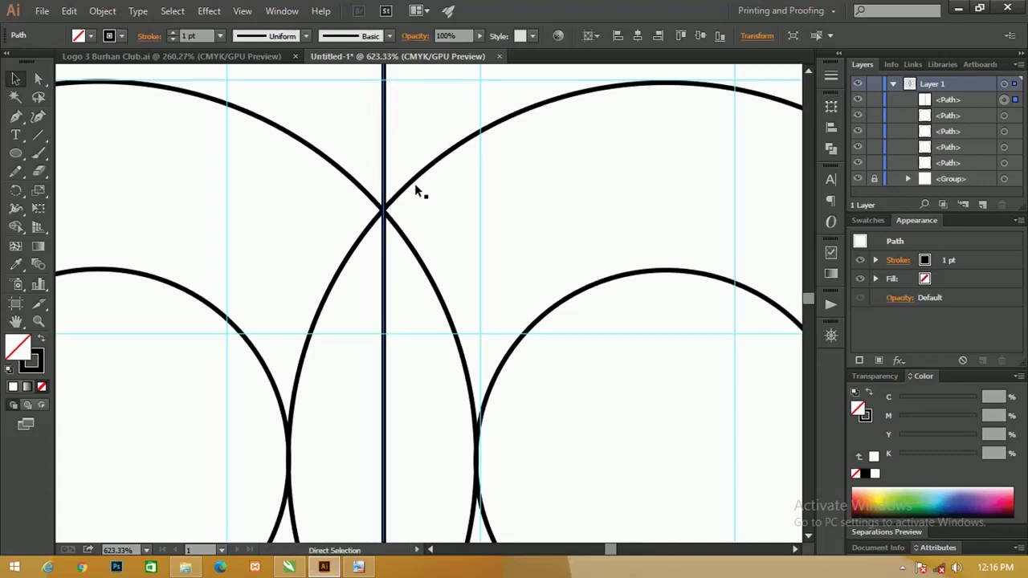
key("ctrl+plus")
key("ctrl+plus")
key("ctrl+plus")
key("ctrl+minus")
key("ctrl+minus")
key("ctrl+minus")
key("ctrl+minus")
key("ctrl+minus")
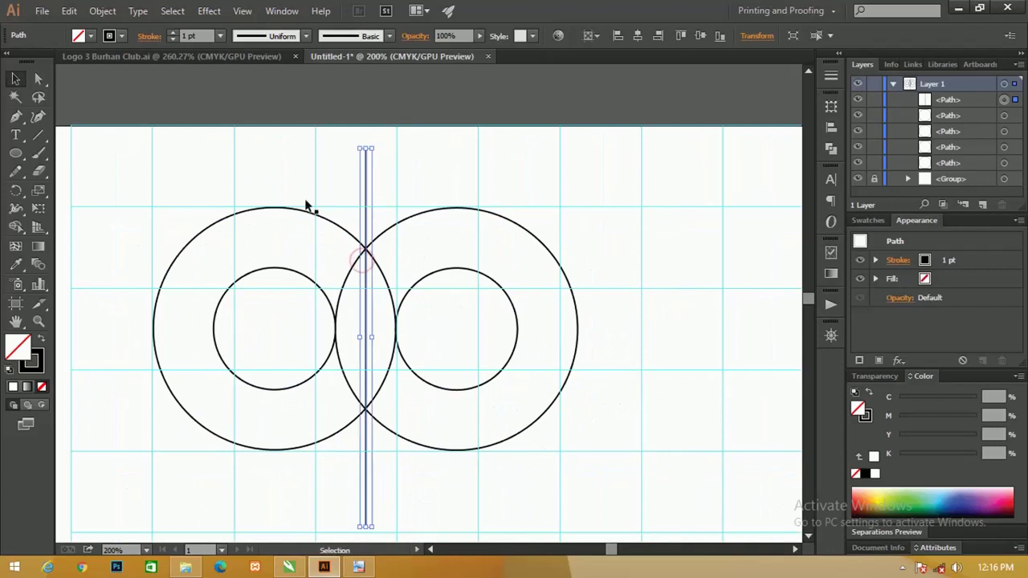
Group the four eye circles together
left_click_drag(305, 193, 343, 341)
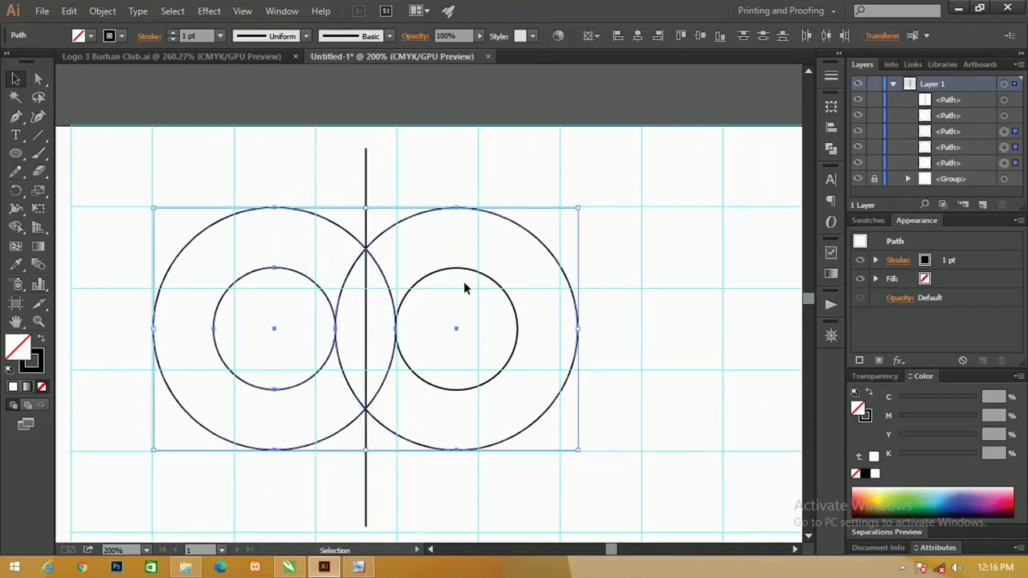
left_click(459, 268, "shift")
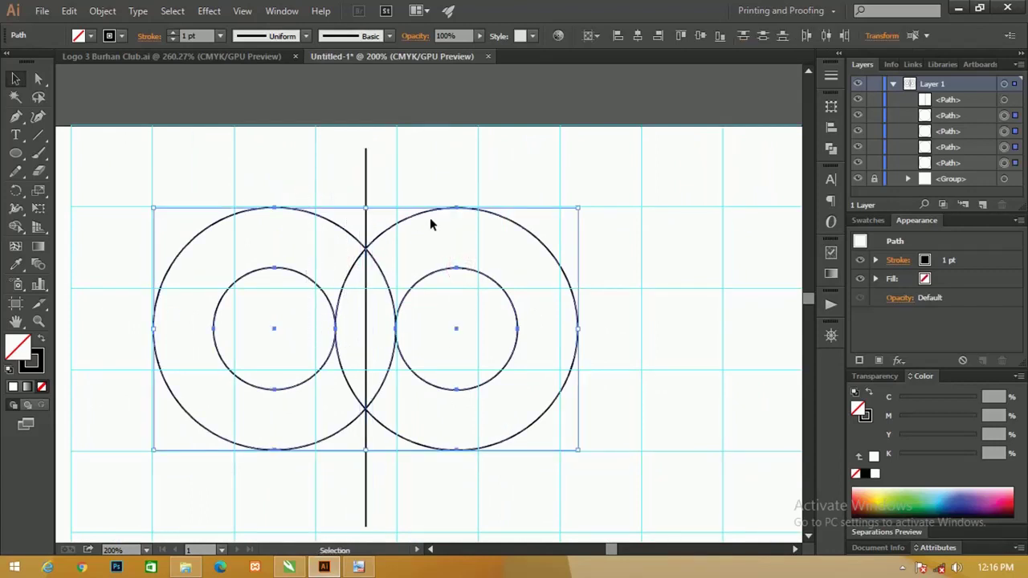
key("a")
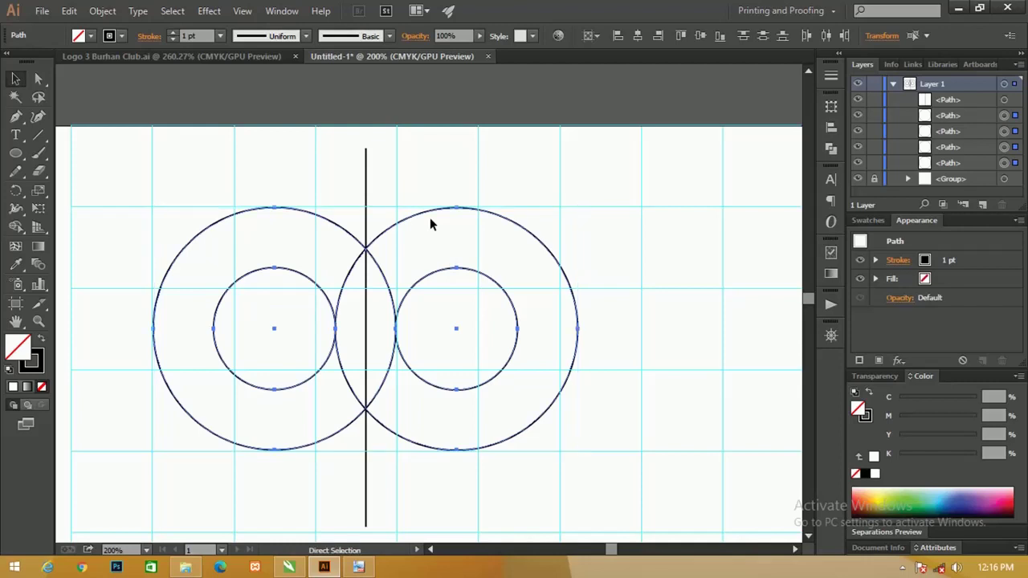
key("ctrl+g")
key("v")
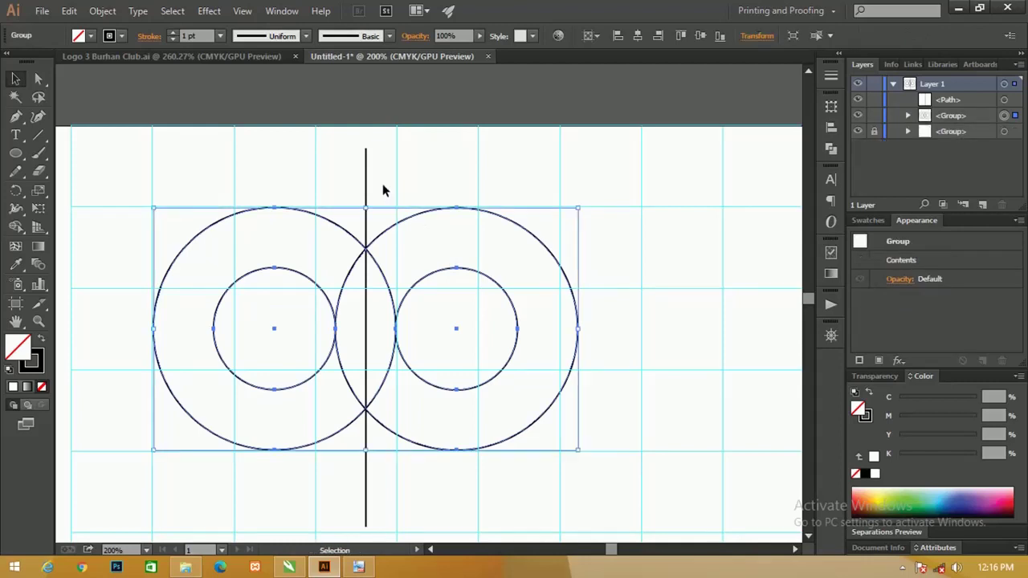
Select all the artwork and centre it horizontally on the artboard
left_click(361, 167)
left_click_drag(366, 170, 346, 170)
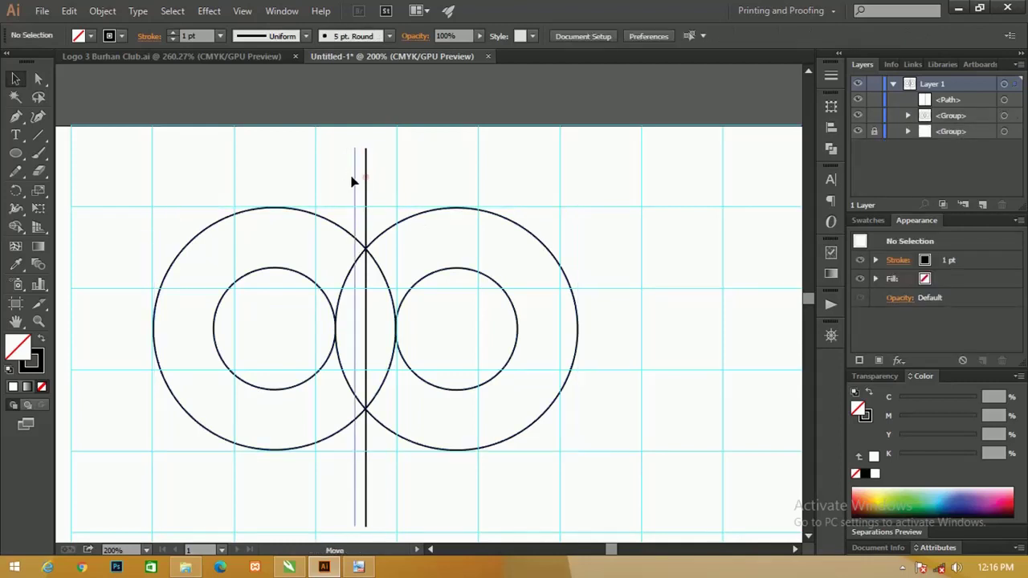
key("a")
key("ctrl+z")
left_click(405, 217)
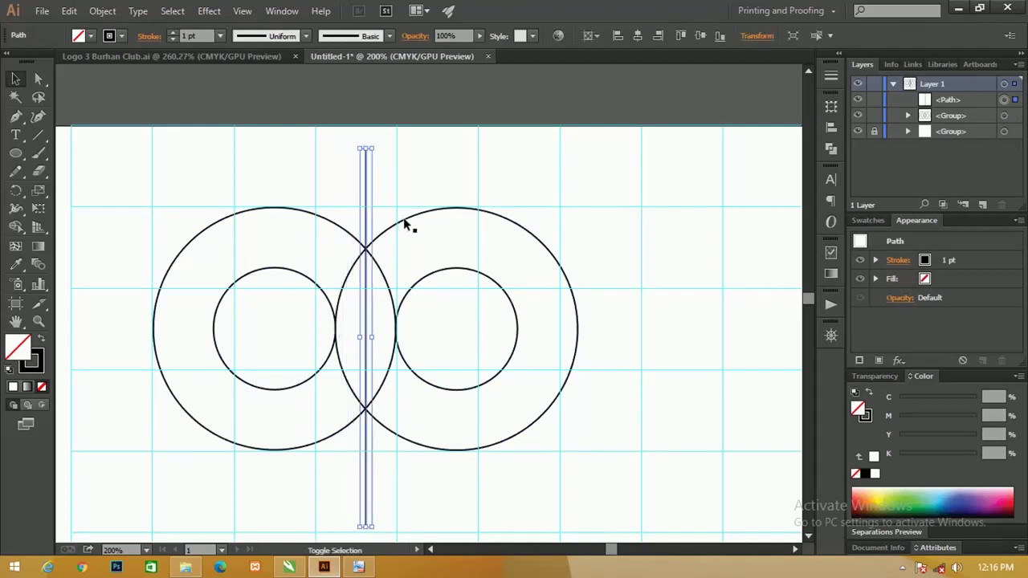
key("ctrl+a")
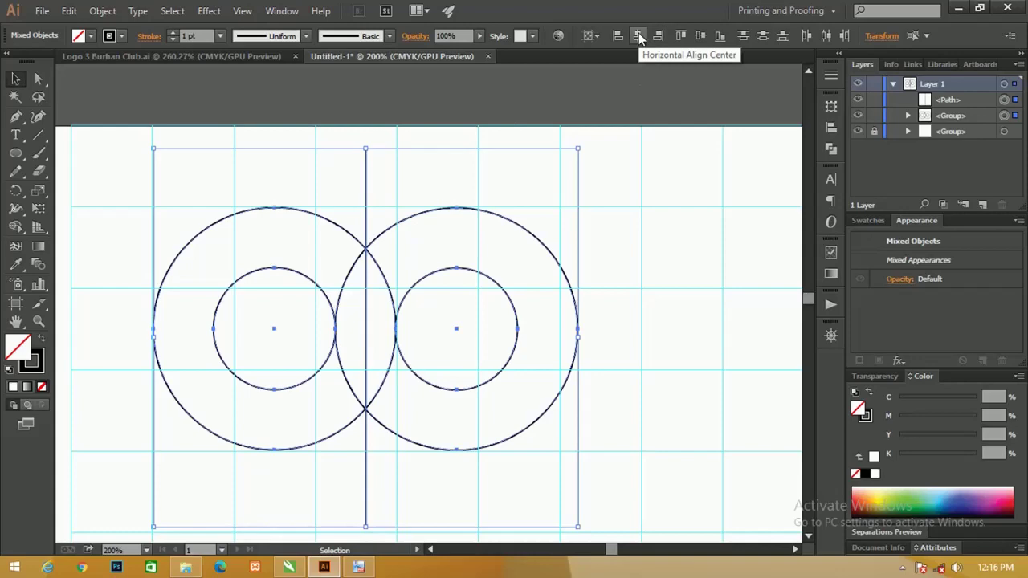
left_click(637, 36)
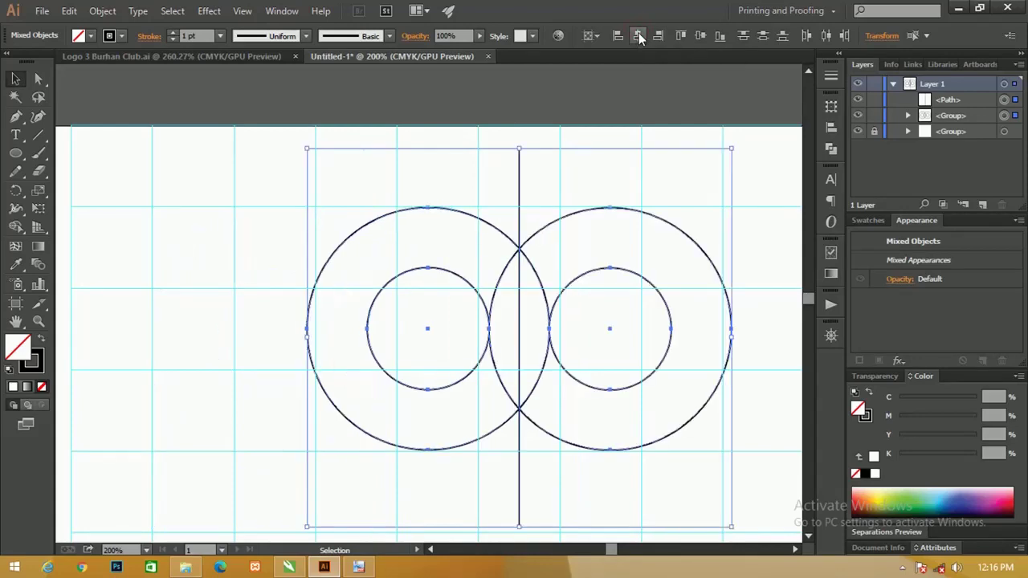
key("z")
mouse_move(530, 313)
left_mouse_down()
mouse_move(420, 209)
mouse_move(467, 248)
left_mouse_up()
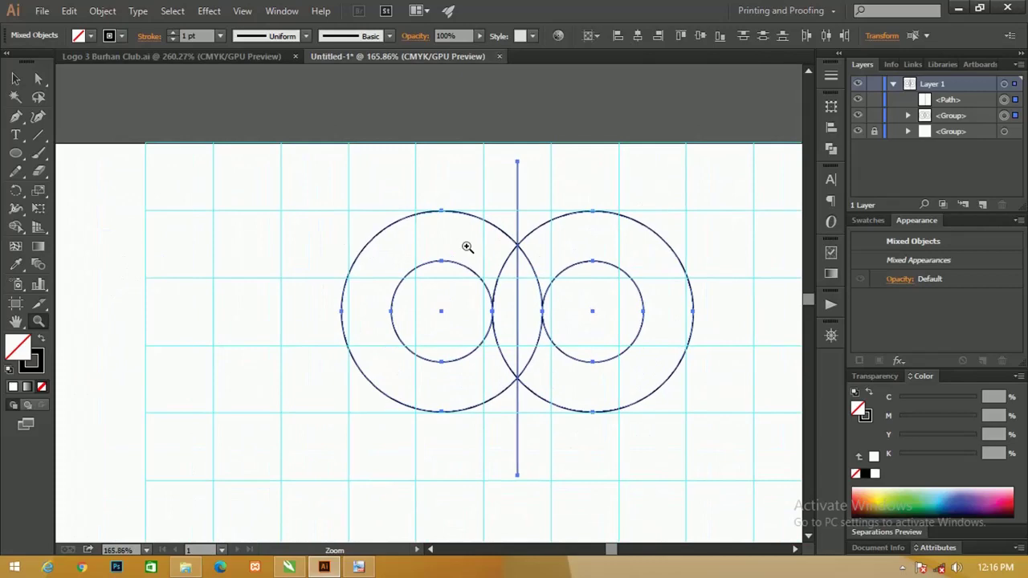
Switch alignment to Align to Selection and horizontally centre the line on the circles
left_click(591, 36)
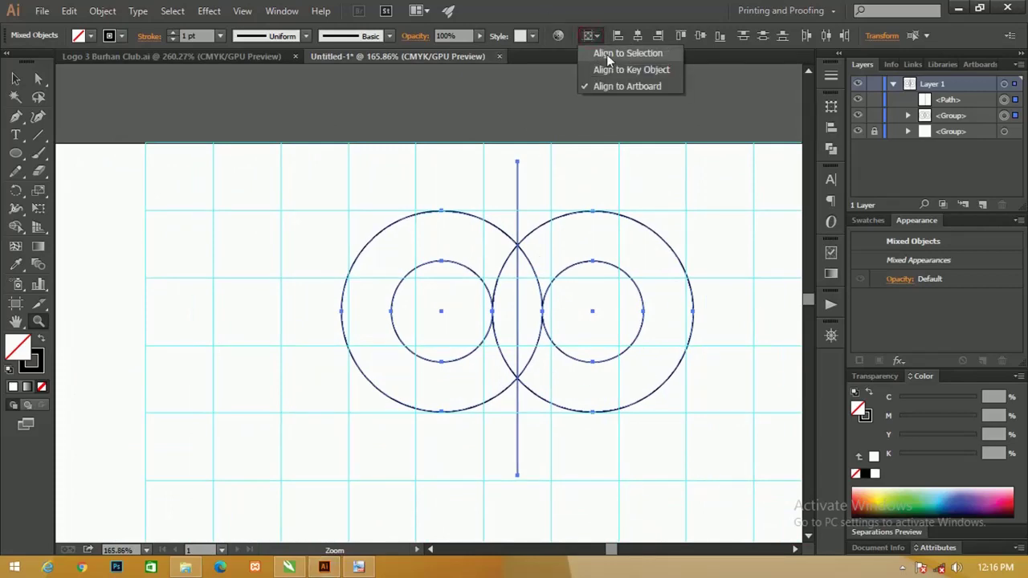
left_click(606, 54)
left_click(601, 36)
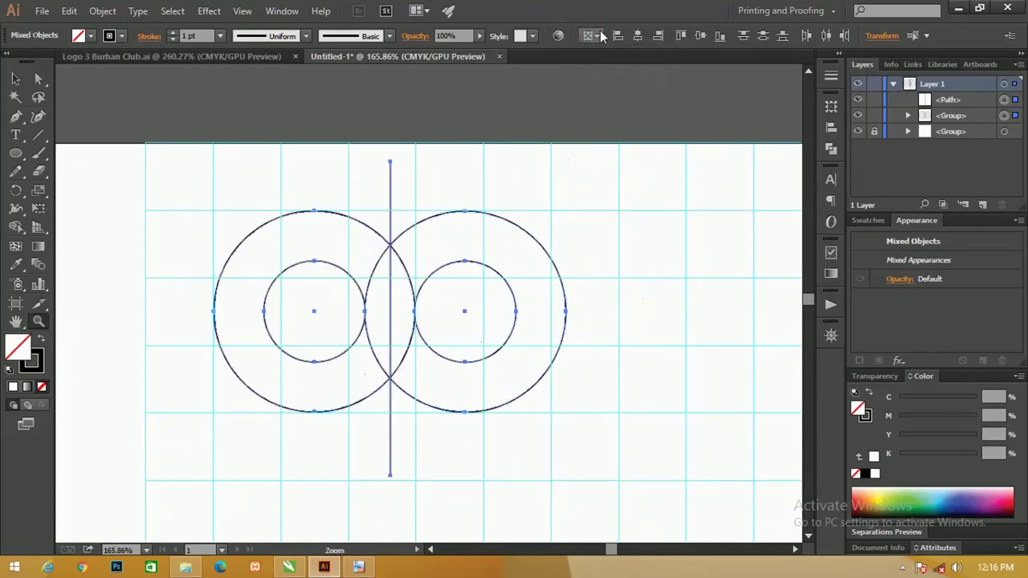
left_click(603, 52)
left_click(637, 36)
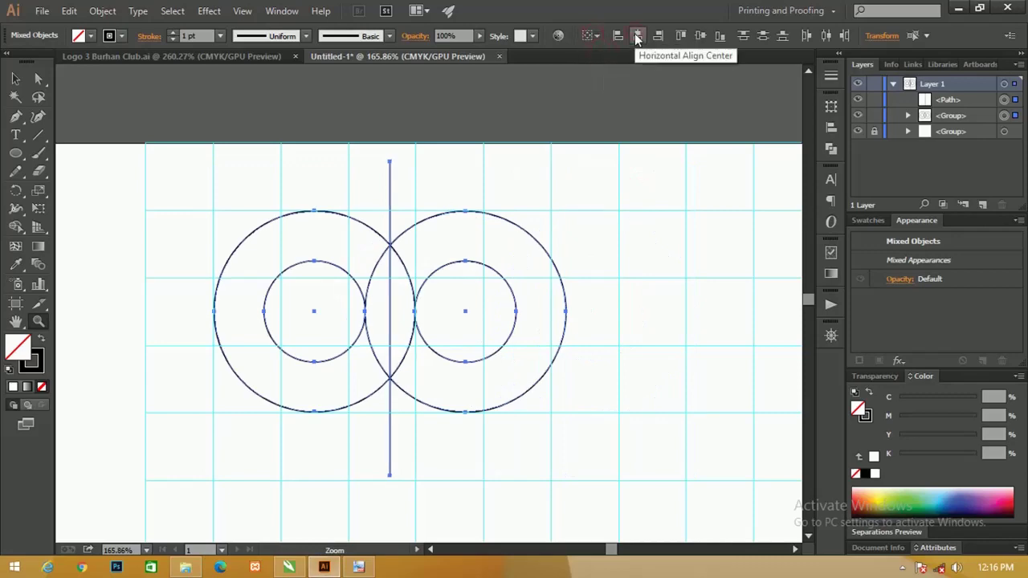
Zoom in to verify the line's centring, then select all the artwork
left_click(361, 220)
left_click(607, 415)
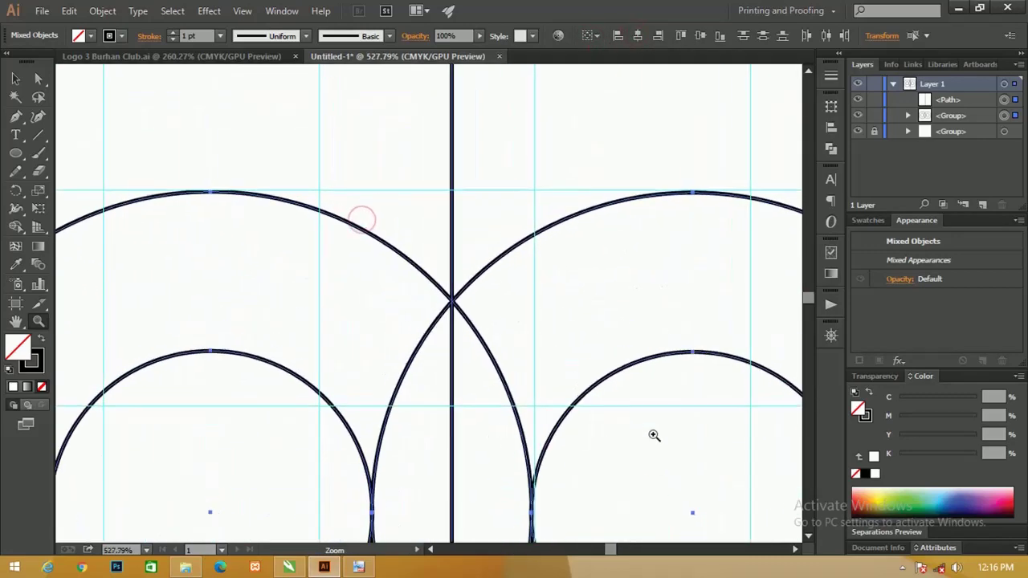
left_click(403, 329, "alt")
left_click_drag(403, 329, 340, 266)
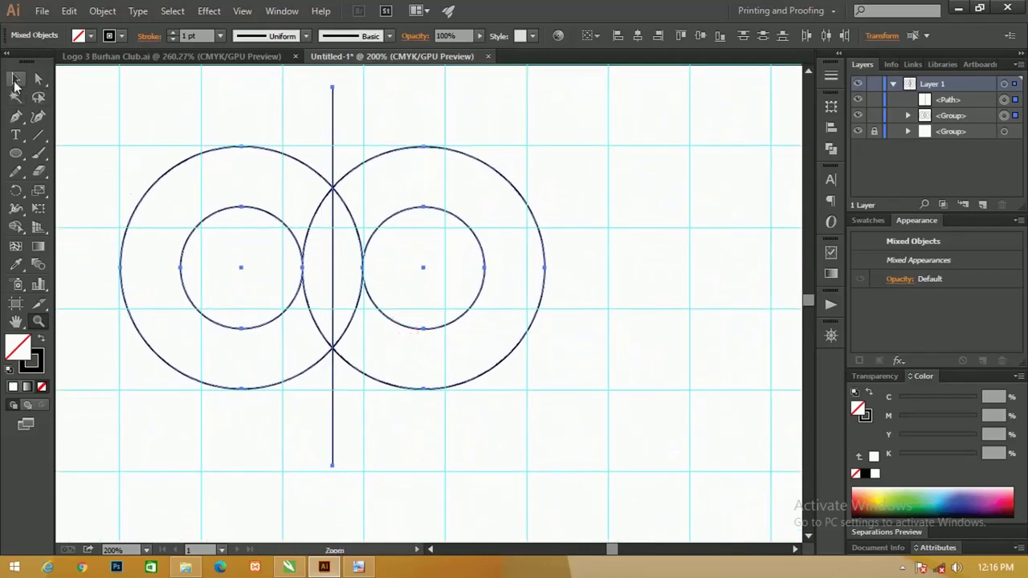
left_click(16, 79)
key("ctrl+a")
right_click(452, 216)
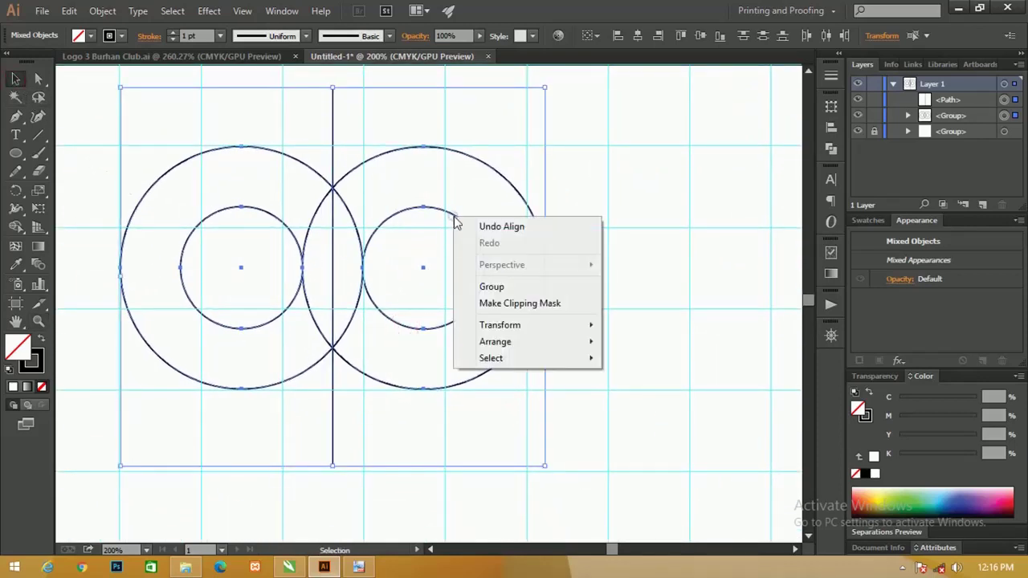
left_click(630, 154)
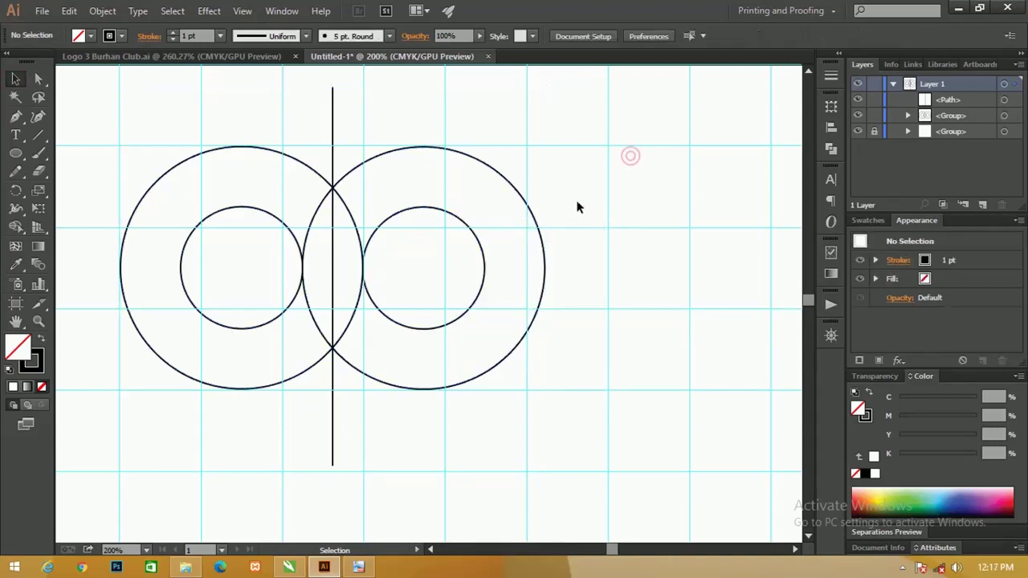
Ungroup the circle artwork into separate paths
left_click(454, 220)
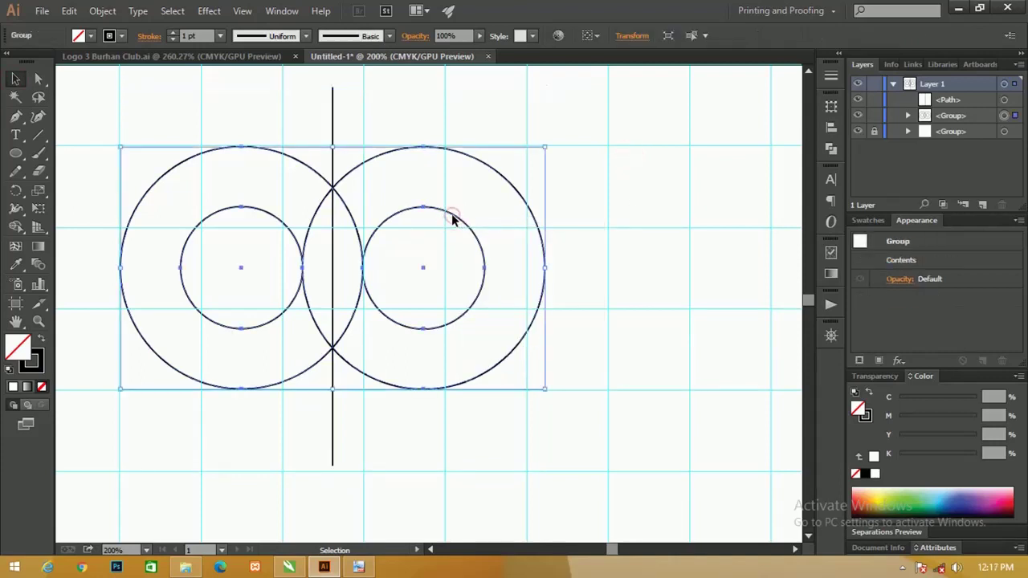
right_click(453, 220)
left_click(527, 299)
left_click(627, 241)
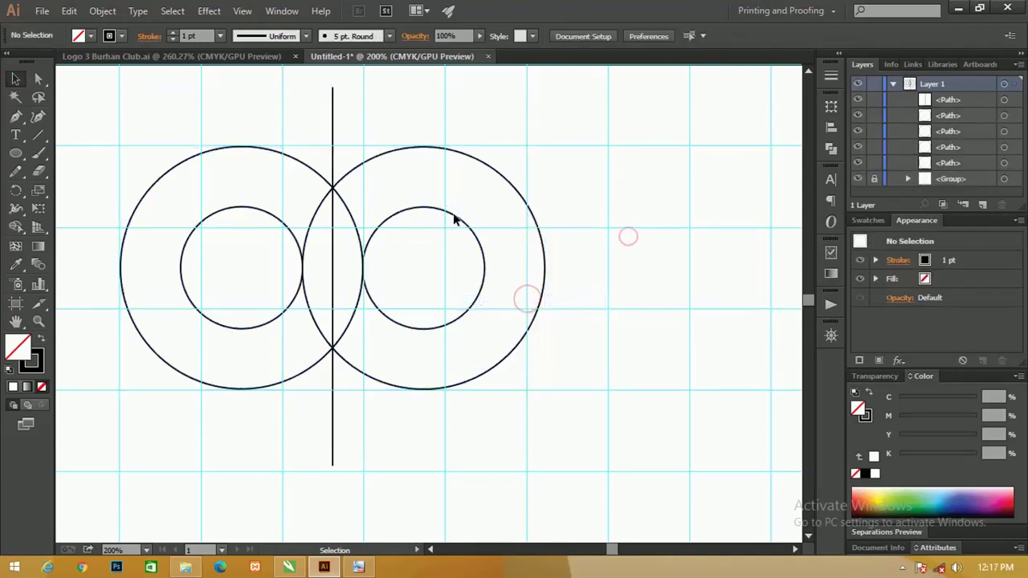
Copy both small eye circles straight down below the eyes, moving the right copy inward
left_click(455, 218)
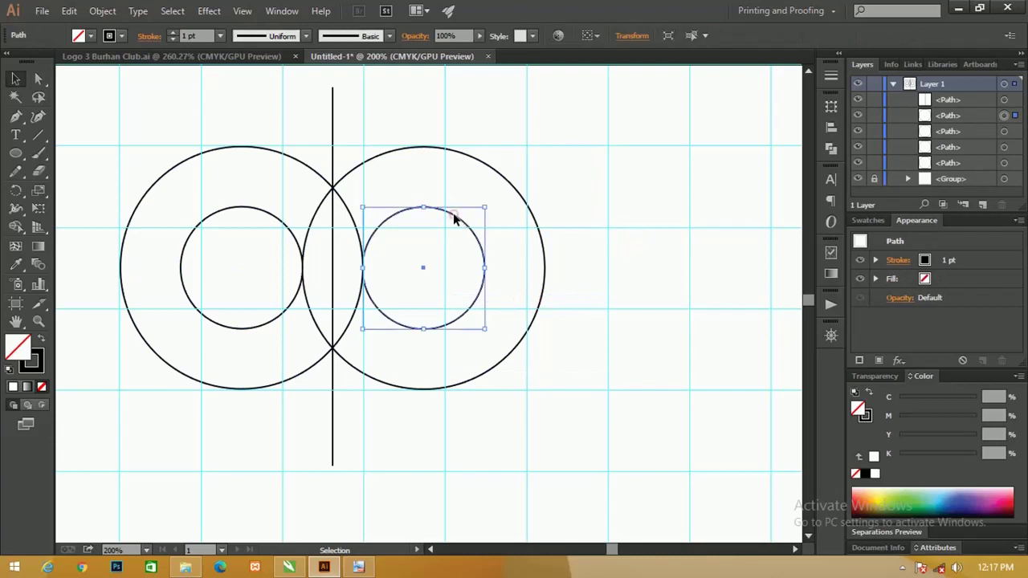
left_click(272, 222, "shift")
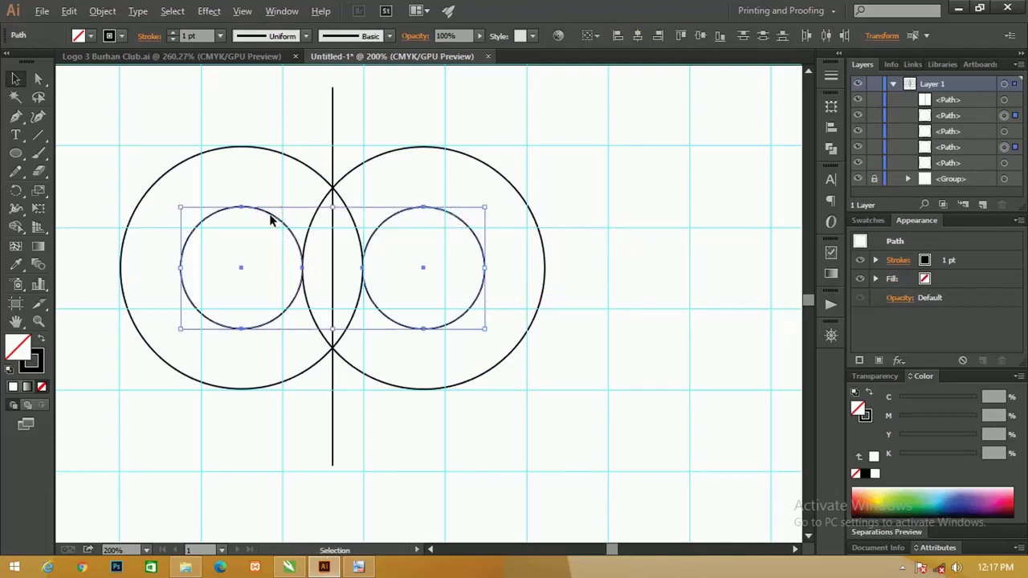
left_click_drag(271, 222, 271, 283)
left_click_drag(270, 296, 272, 348)
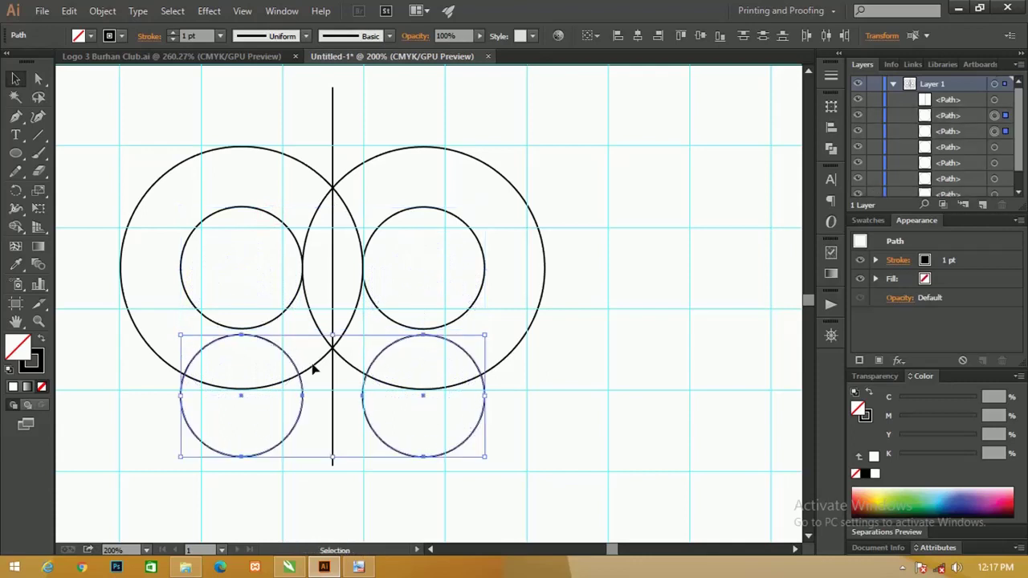
left_click(530, 409)
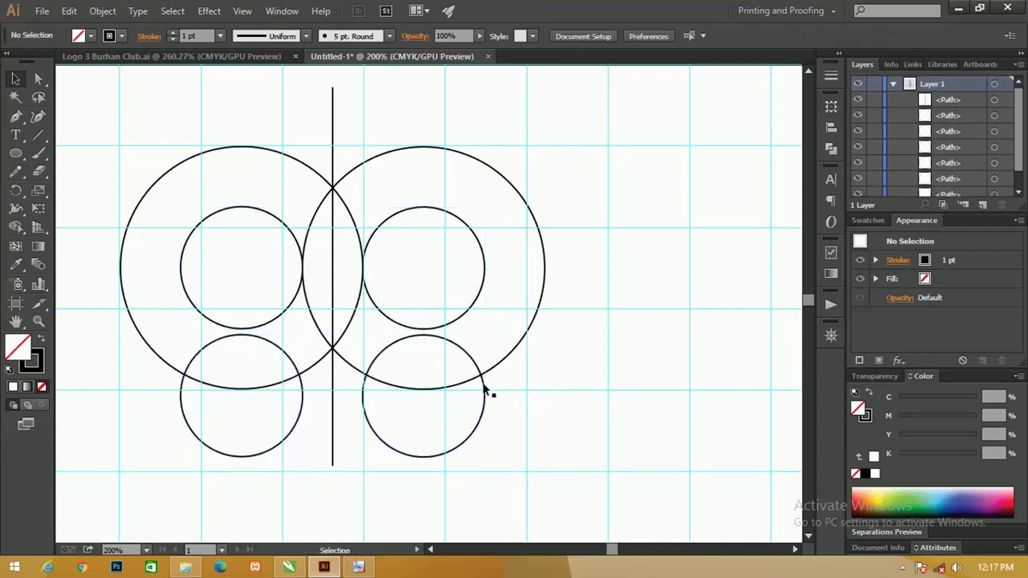
left_click_drag(485, 389, 432, 391)
Slide the lower-left circle right until its edge meets the large circles' lower crossing
key("z")
left_click_drag(310, 338, 537, 455)
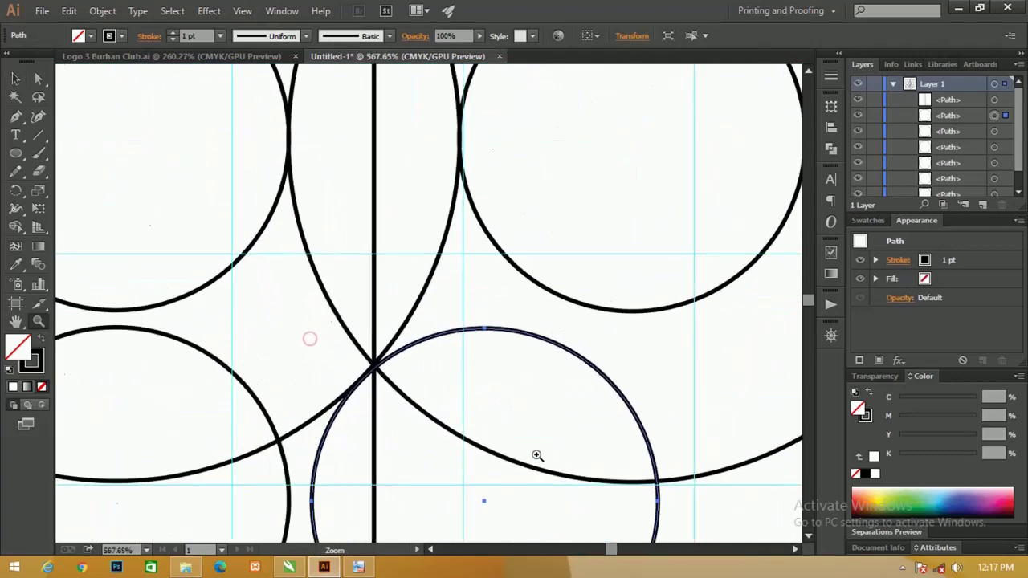
key("v")
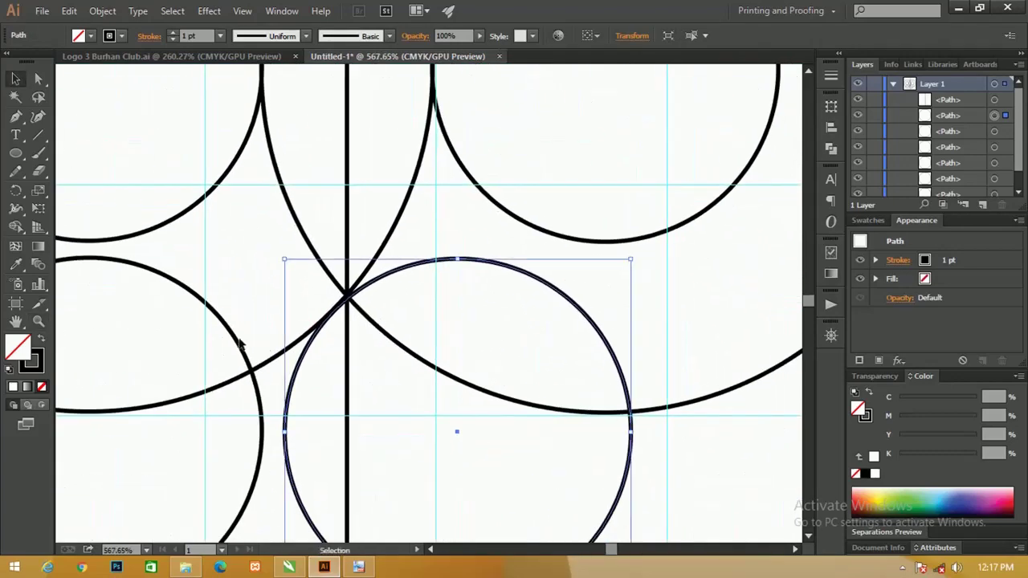
left_click_drag(239, 344, 383, 344)
key("z")
left_click(340, 301)
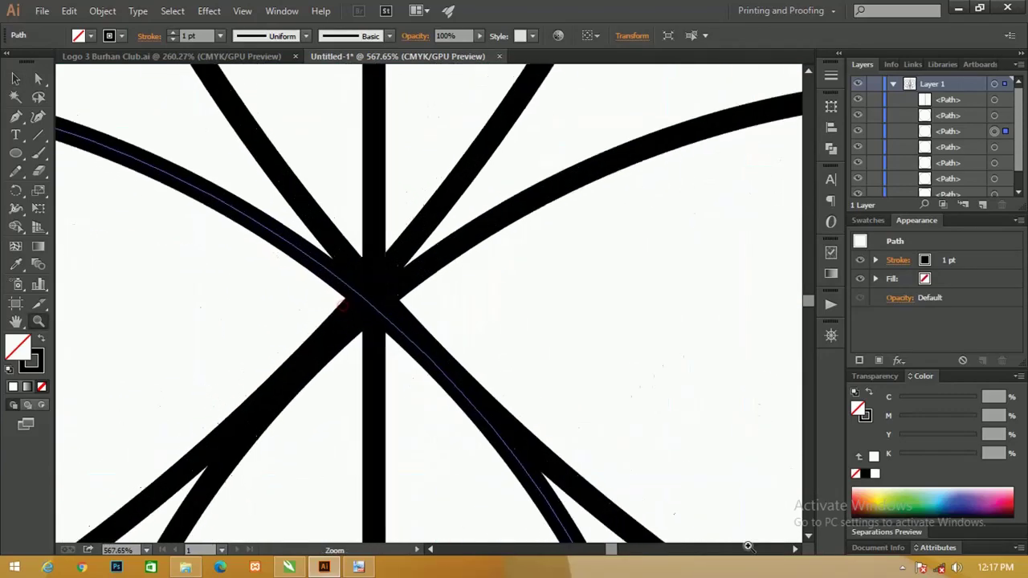
scroll(385, 385, "down", 3)
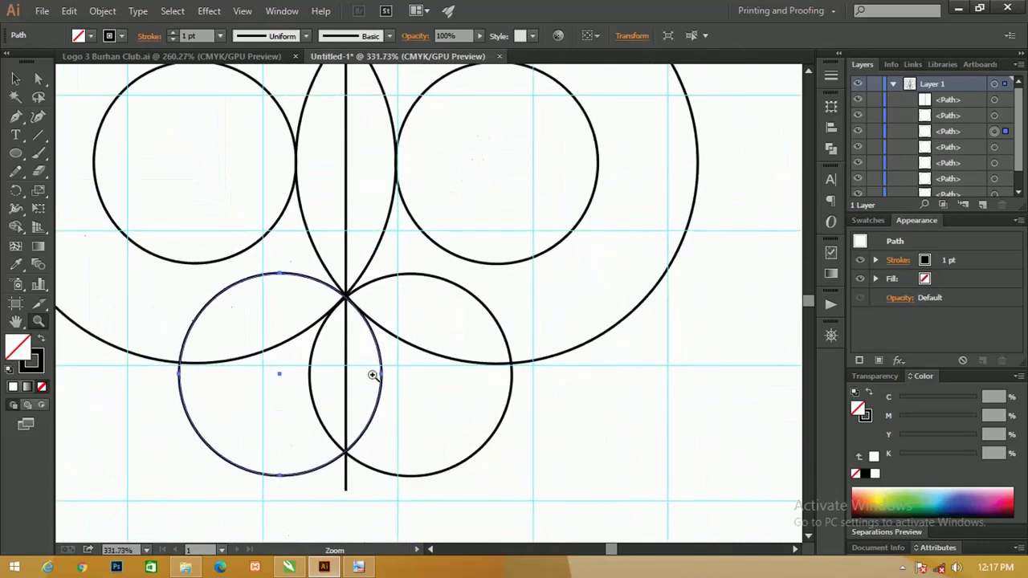
scroll(386, 369, "down", 1)
scroll(413, 346, "up", 1)
scroll(413, 346, "up", 1)
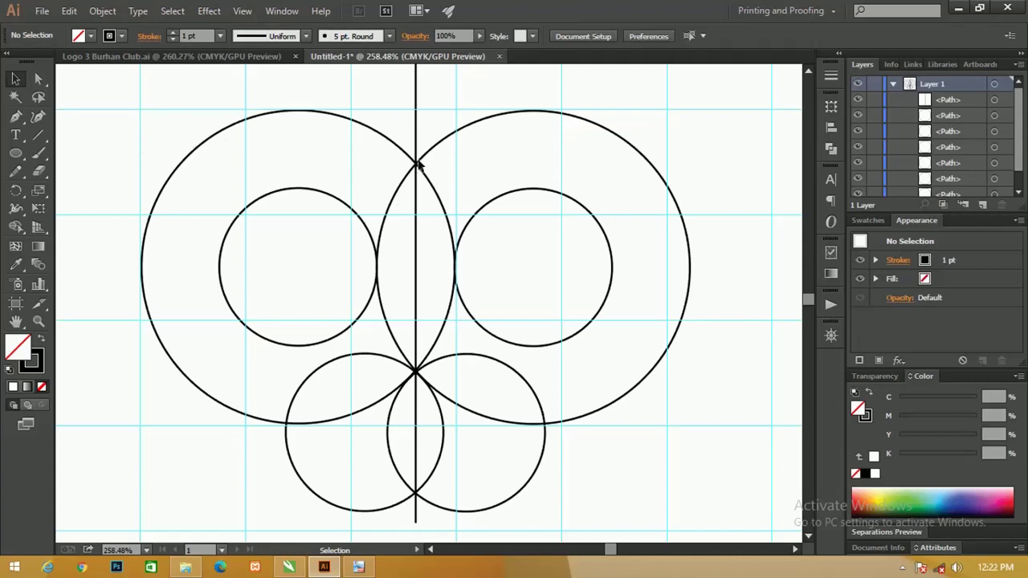
Rotate a horizontal copy of the vertical centre line
left_click(415, 135)
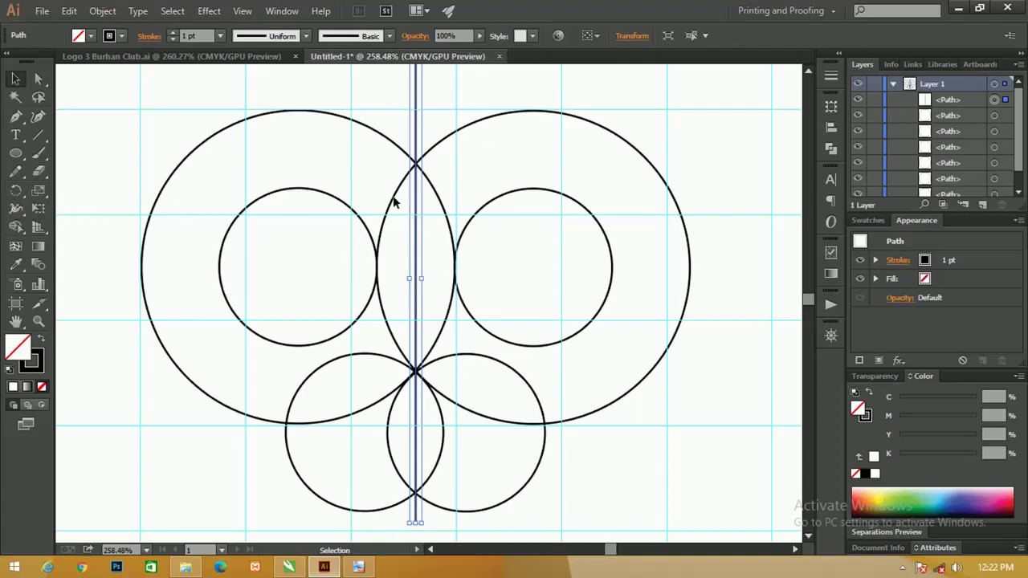
key("r")
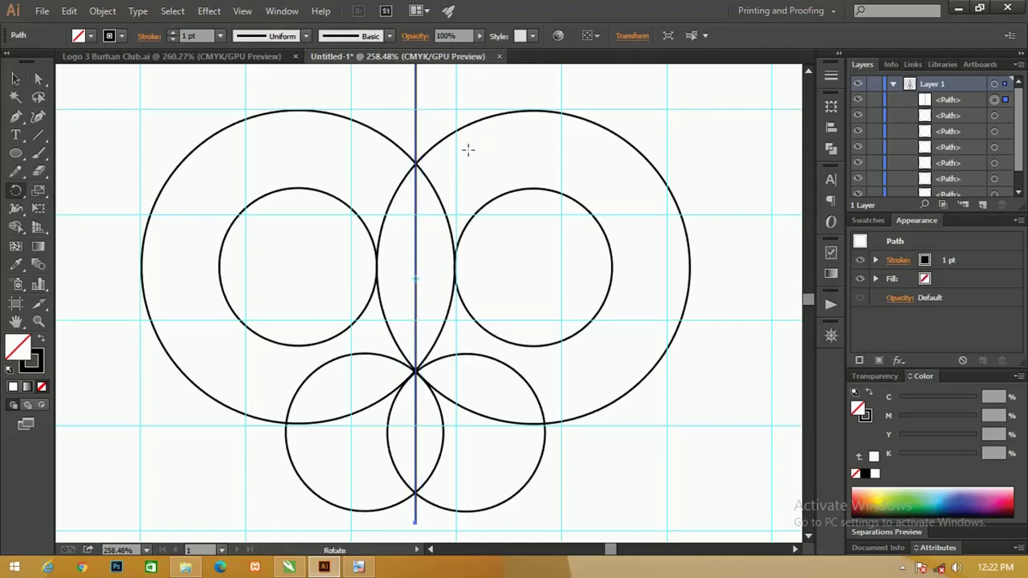
left_click(416, 241)
left_click_drag(417, 243, 441, 285)
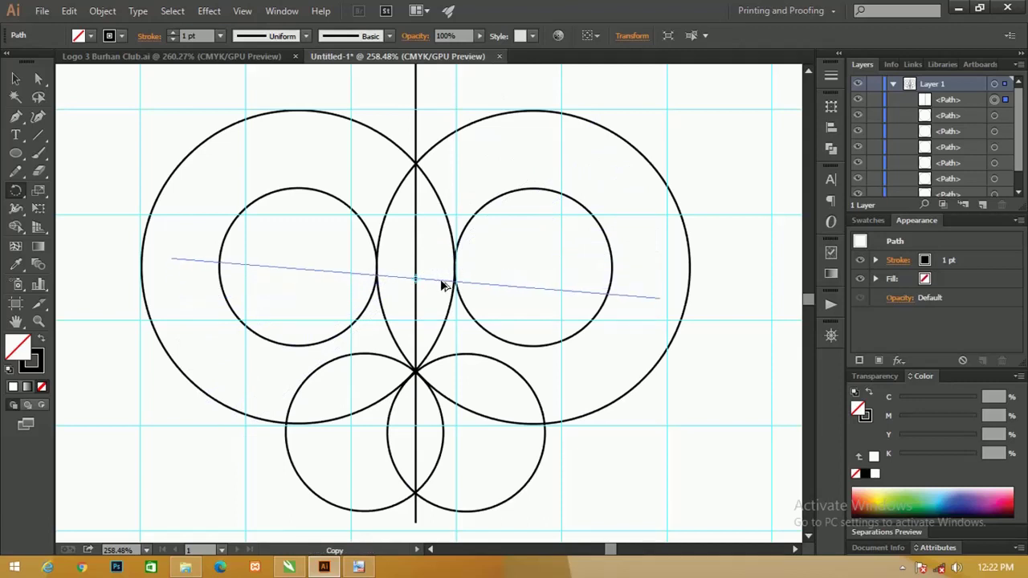
left_click_drag(441, 285, 446, 280)
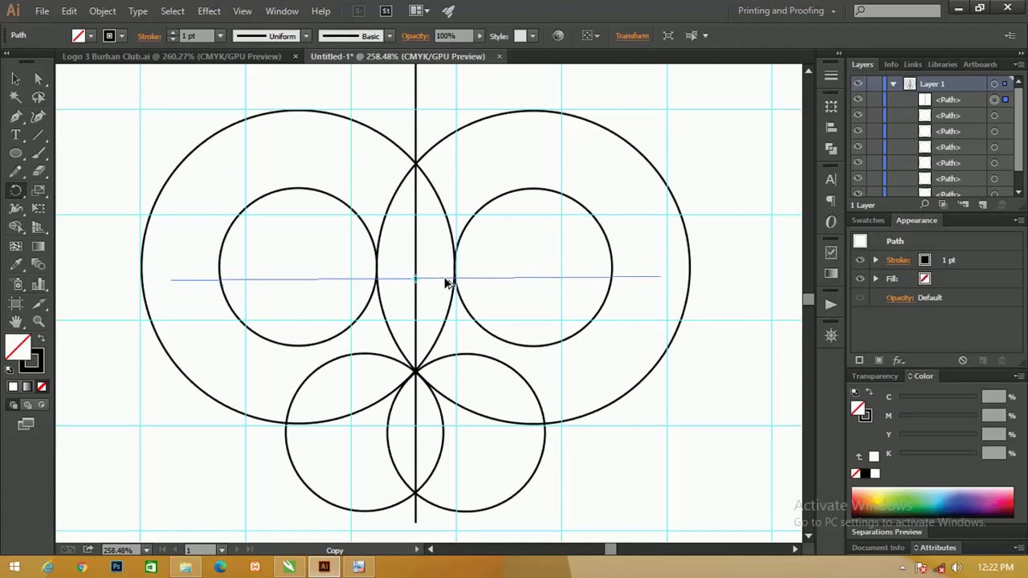
left_click_drag(447, 283, 447, 278)
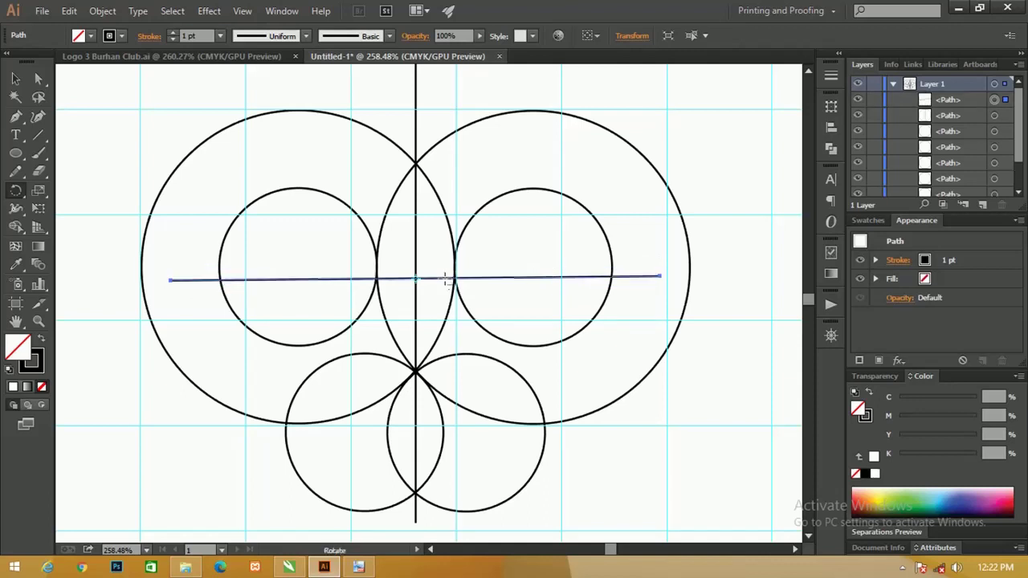
Tilt the copied line up to the right and paste a duplicate on top
left_click(16, 79)
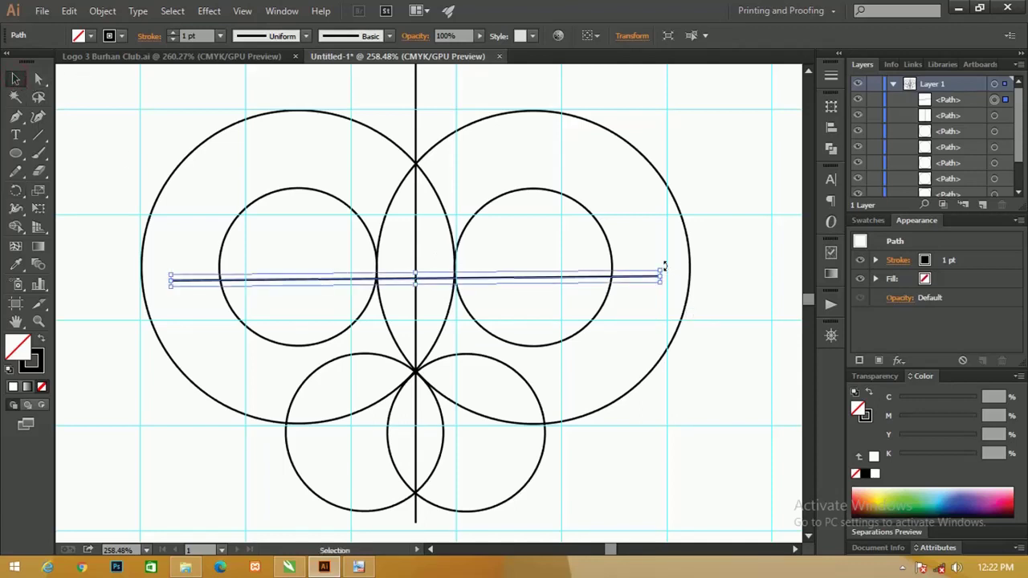
left_click_drag(664, 266, 655, 220)
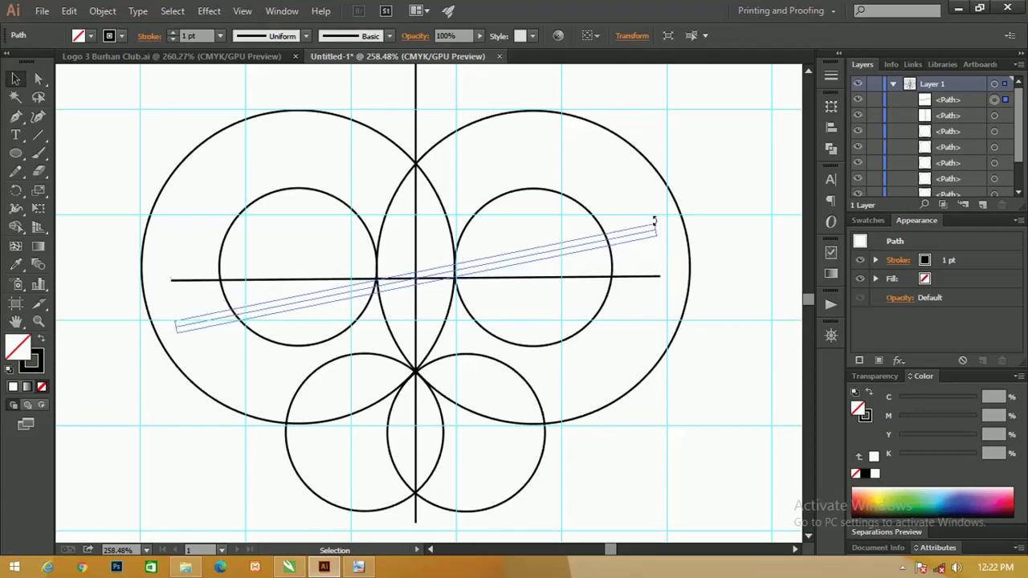
left_click_drag(655, 220, 648, 201)
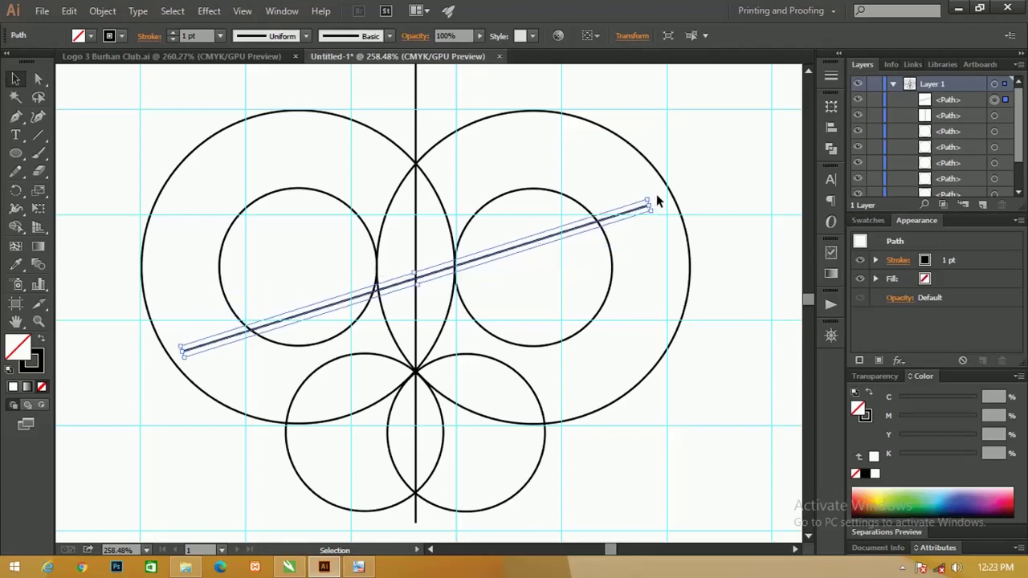
left_click_drag(648, 195, 649, 192)
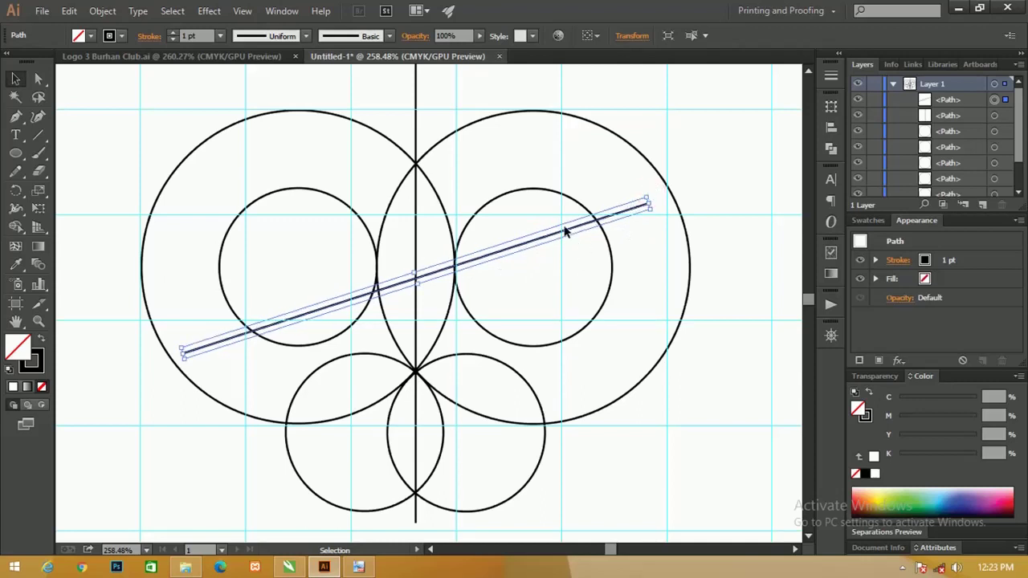
key("a")
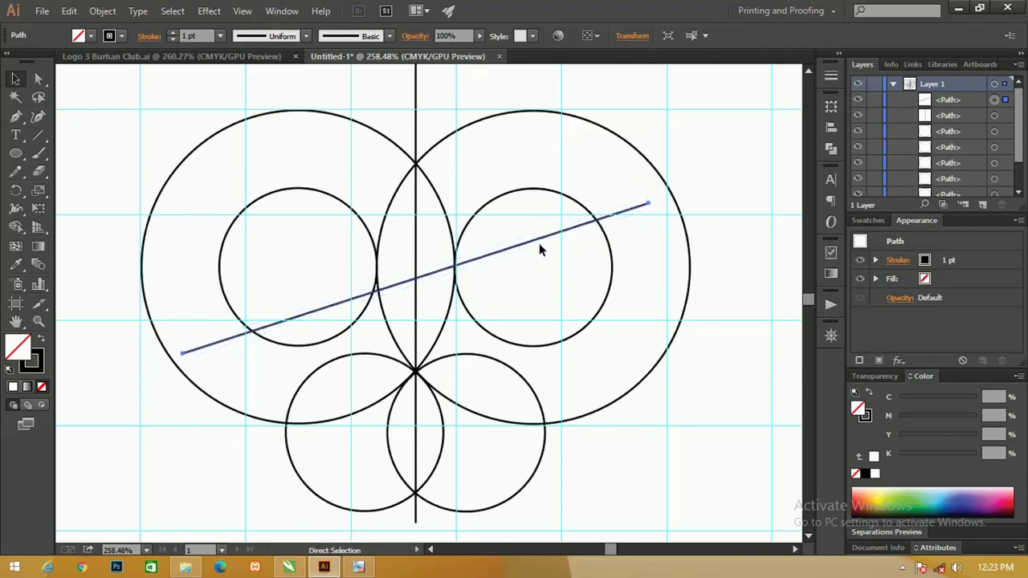
key("v")
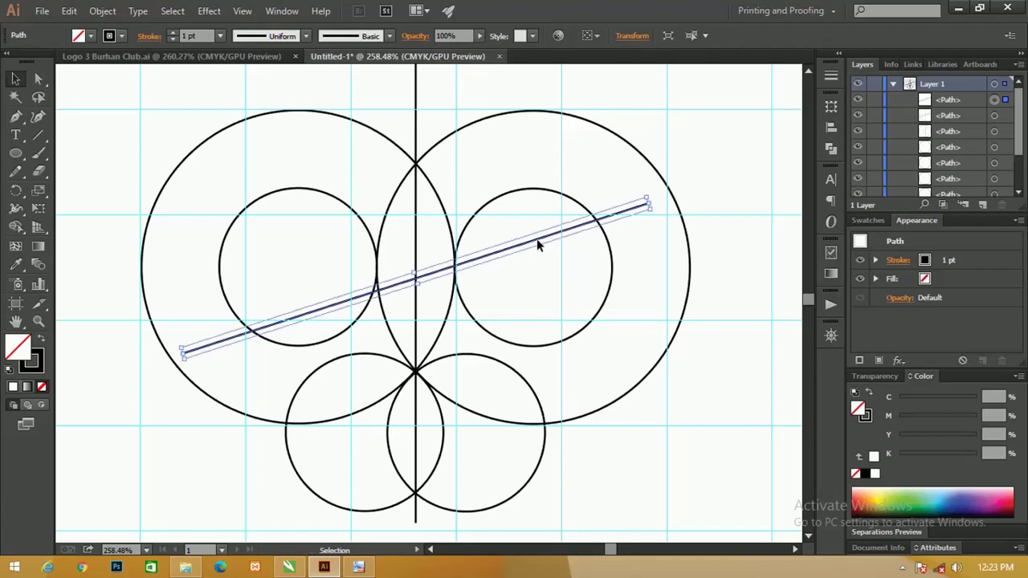
right_click(538, 240)
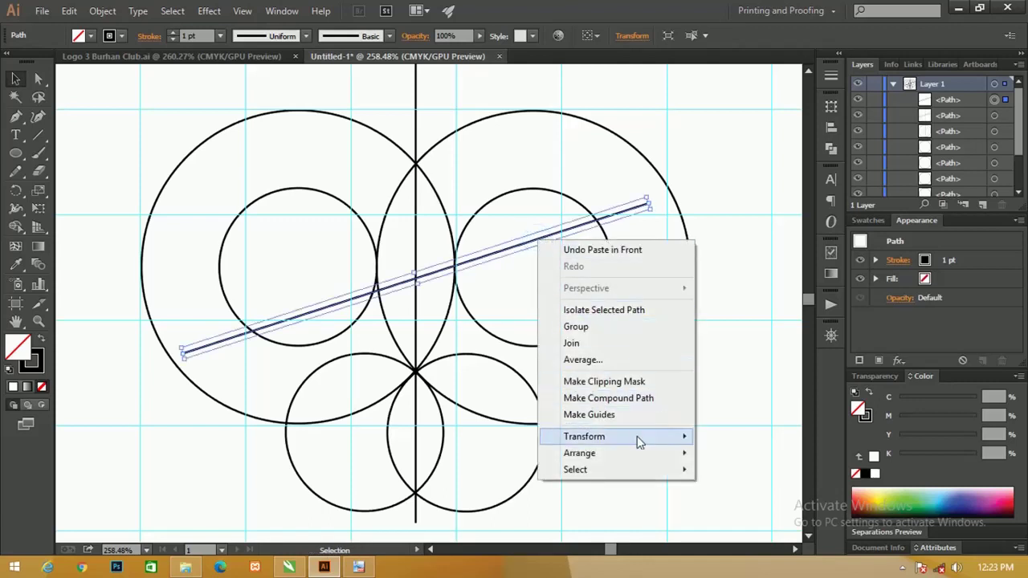
mouse_move(584, 436)
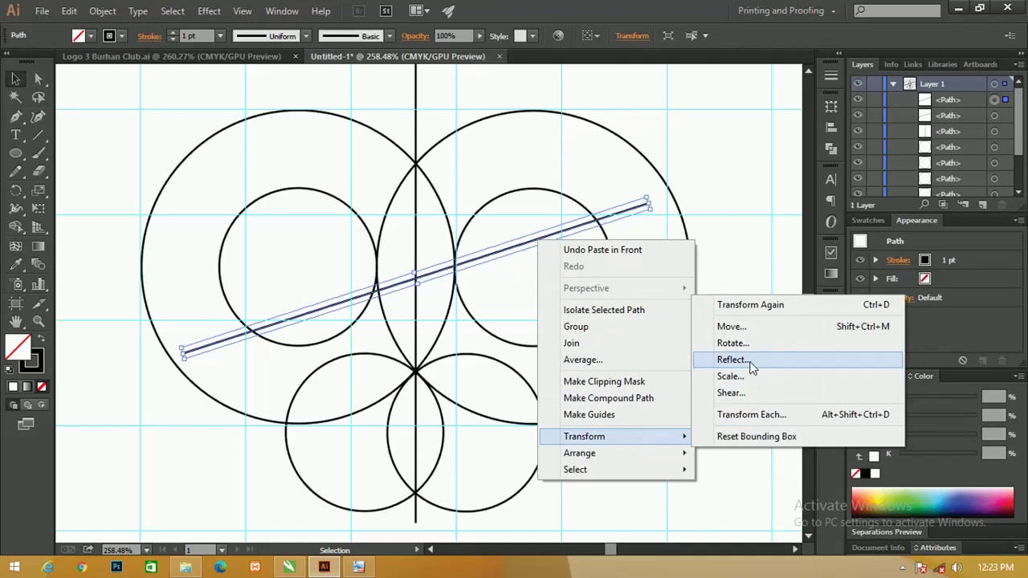
Reflect a Vertical copy of the slanted line so the diagonals form an X
left_click(752, 363)
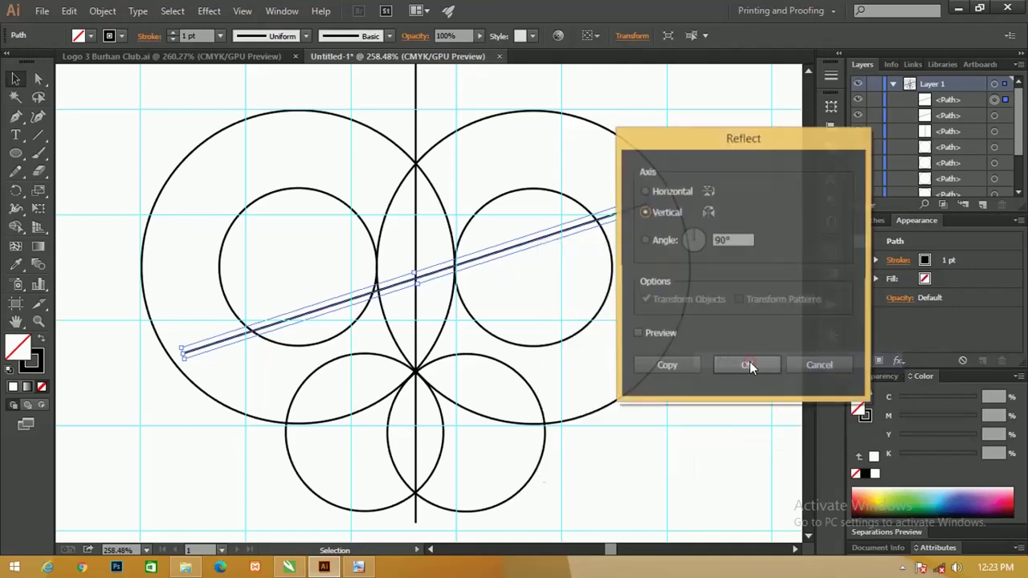
left_click(640, 333)
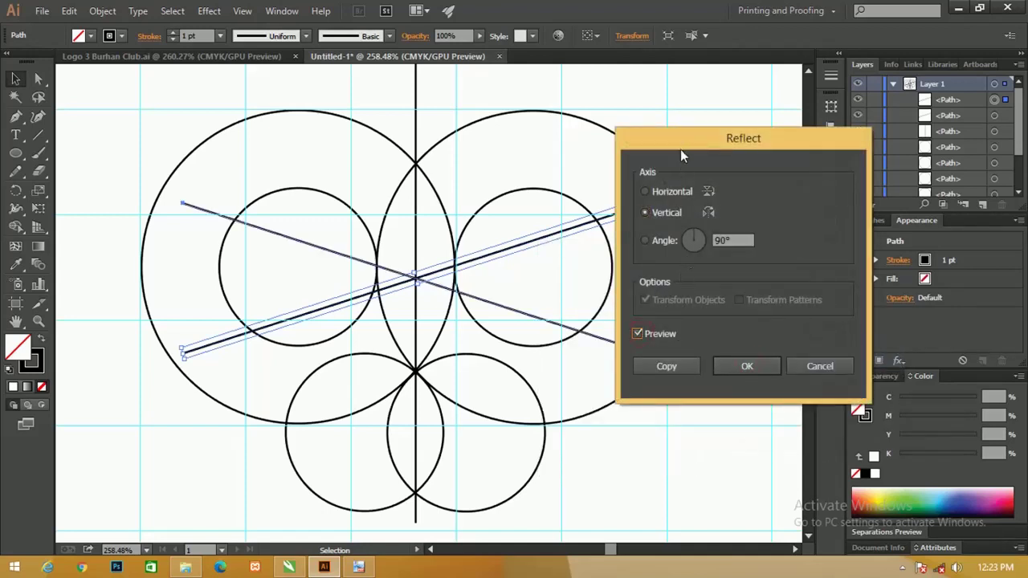
mouse_move(680, 149)
left_mouse_down()
mouse_move(922, 231)
mouse_move(455, 137)
left_mouse_up()
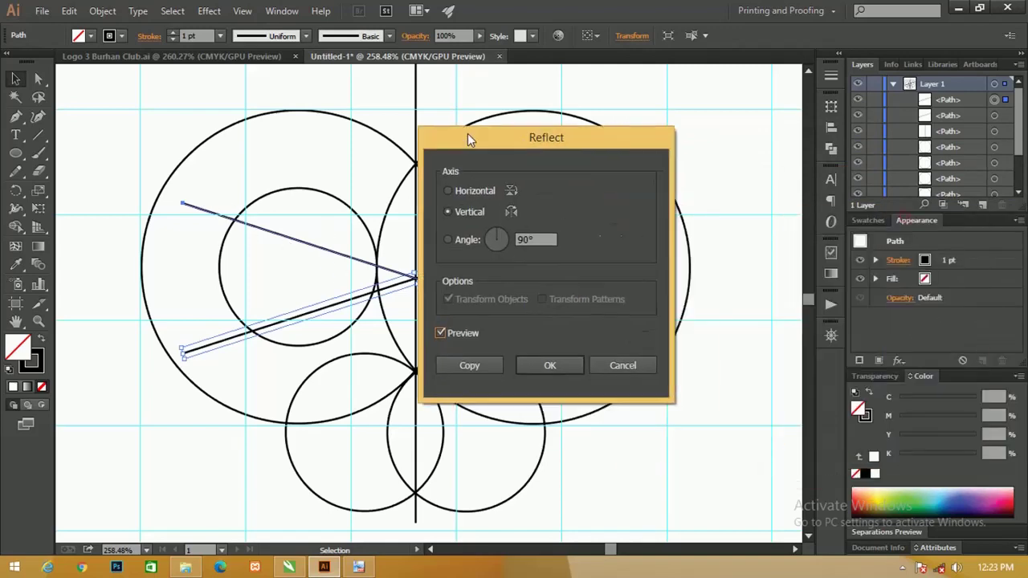
left_click(461, 366)
left_click(706, 183)
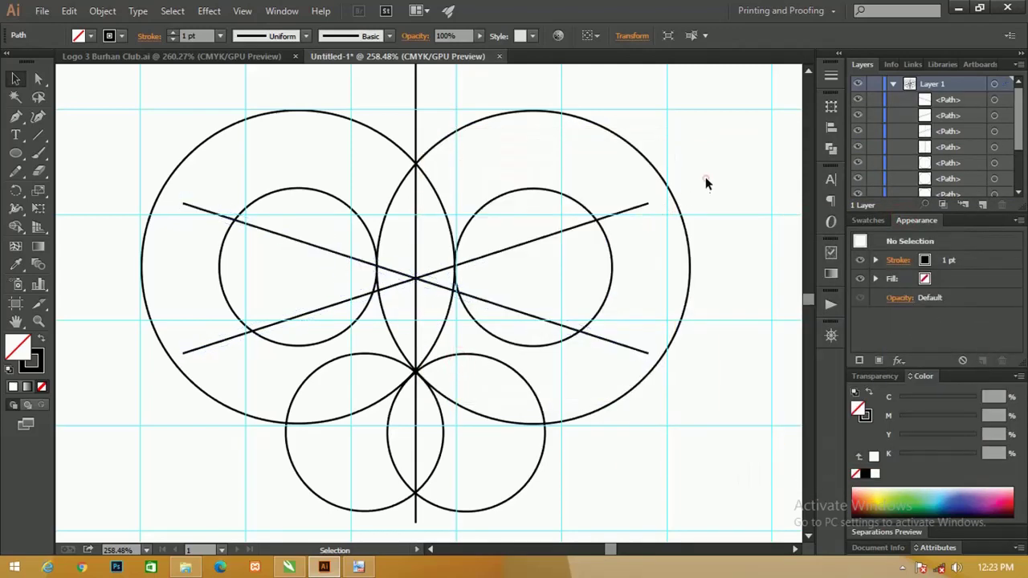
left_click_drag(644, 208, 635, 186)
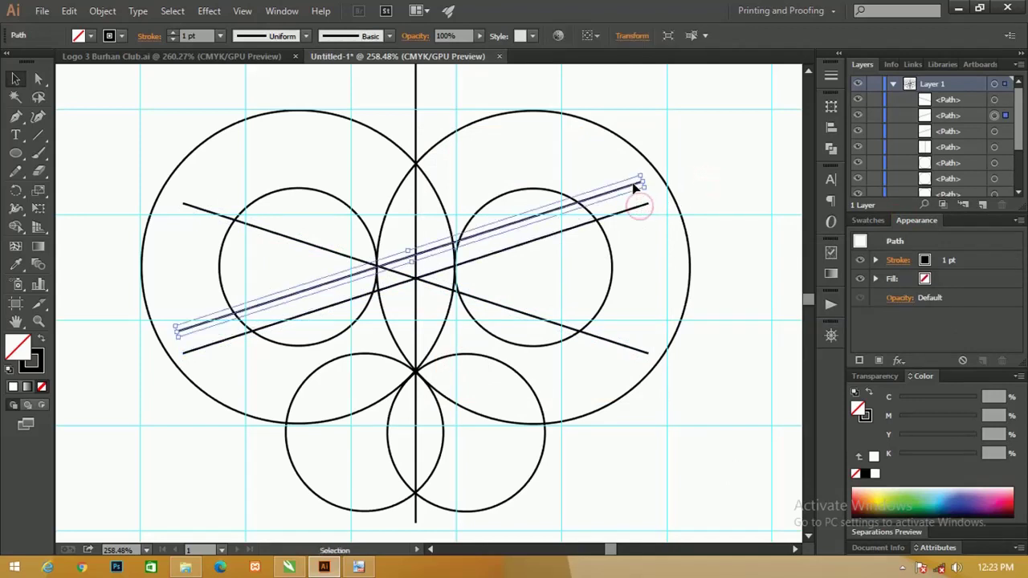
Duplicate the whole construction drawing as a spare copy to its right
key("Escape")
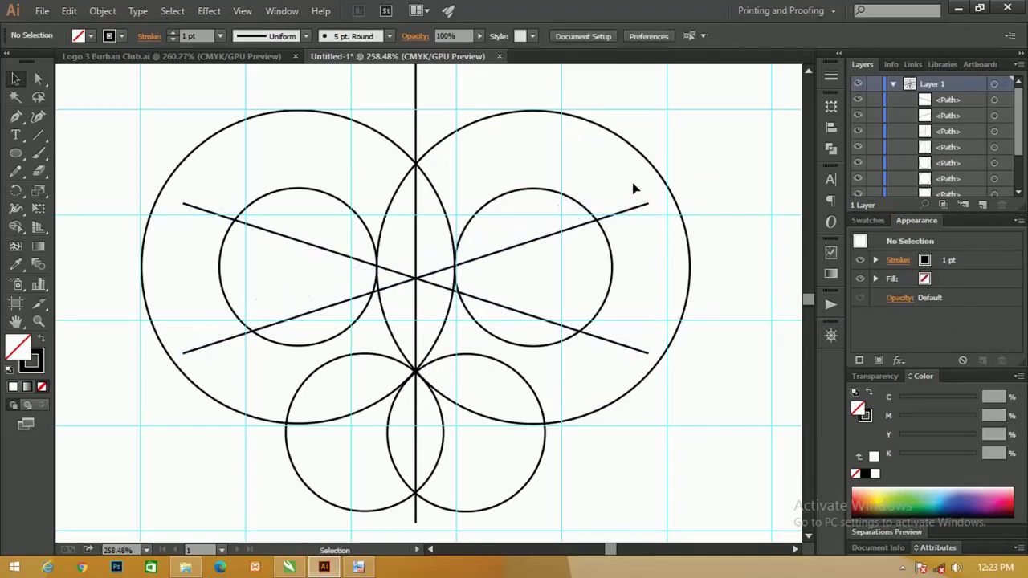
key("a")
key("ctrl+minus")
key("ctrl+minus")
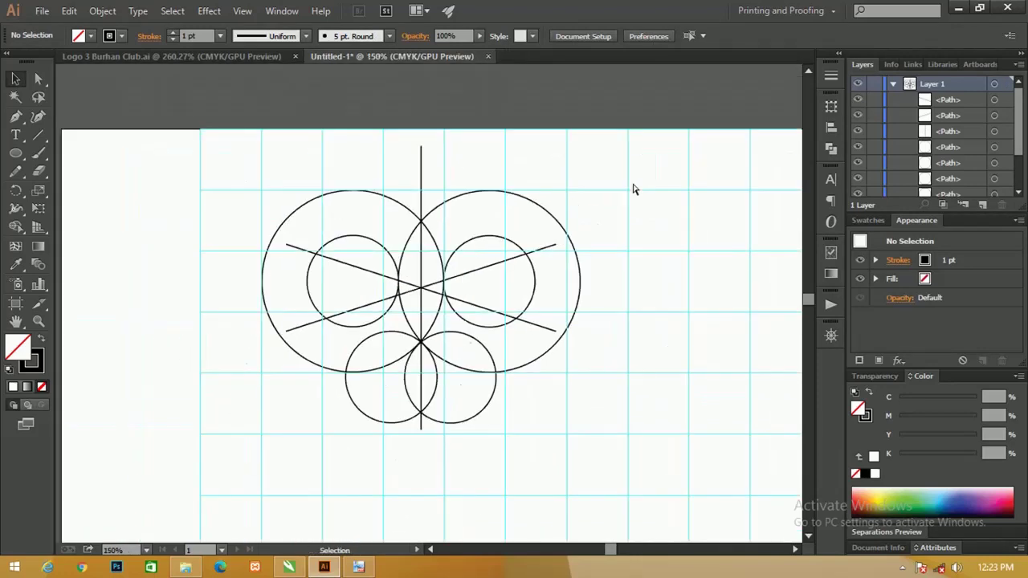
left_click_drag(609, 393, 129, 113)
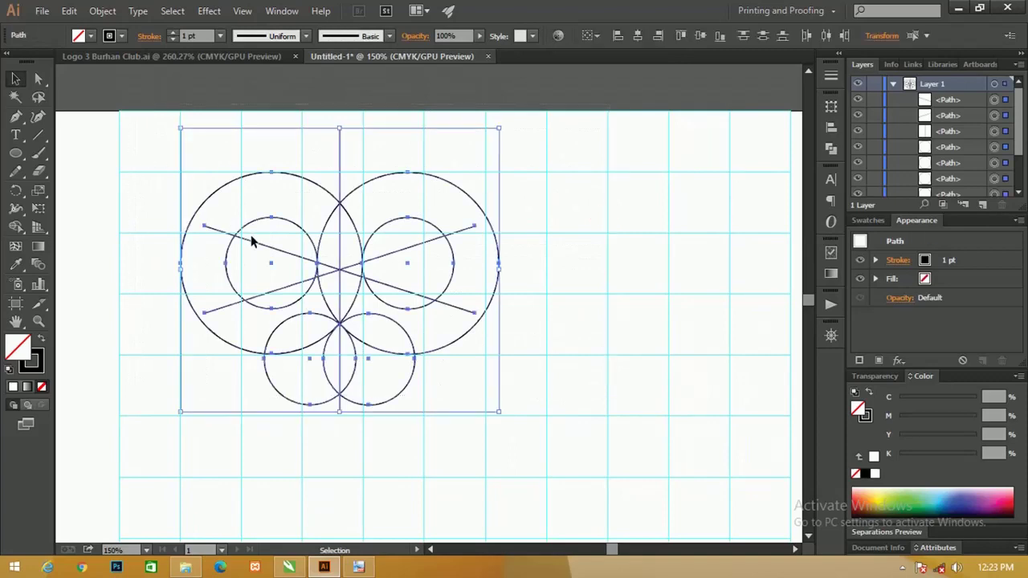
mouse_move(248, 235)
left_mouse_down()
mouse_move(635, 277)
mouse_move(668, 246)
left_mouse_up()
mouse_move(230, 190)
left_mouse_down()
mouse_move(347, 231)
mouse_move(318, 239)
left_mouse_up()
Split the original drawing at every intersection with Pathfinder Outline
left_click(15, 79)
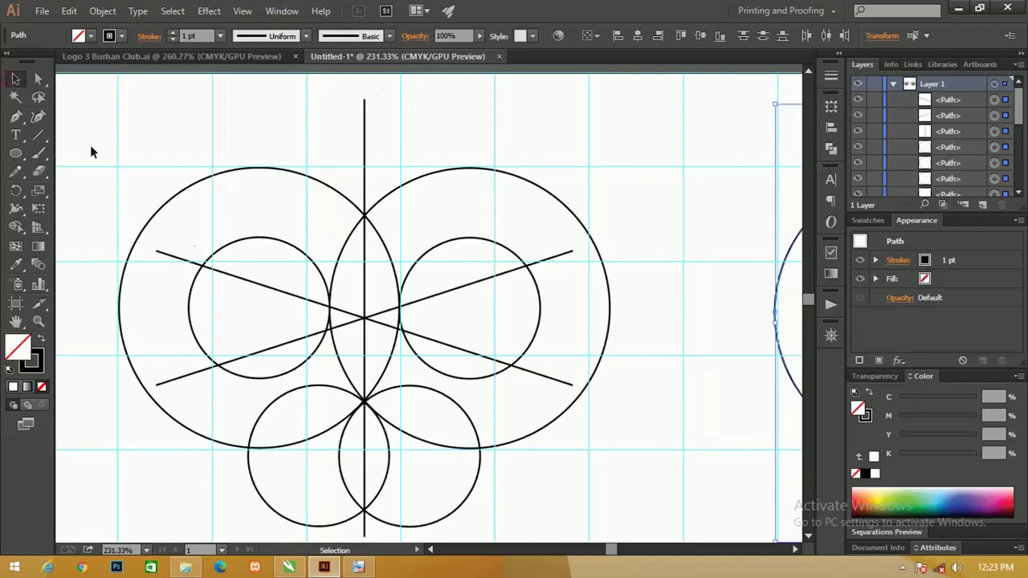
left_click_drag(72, 103, 638, 520)
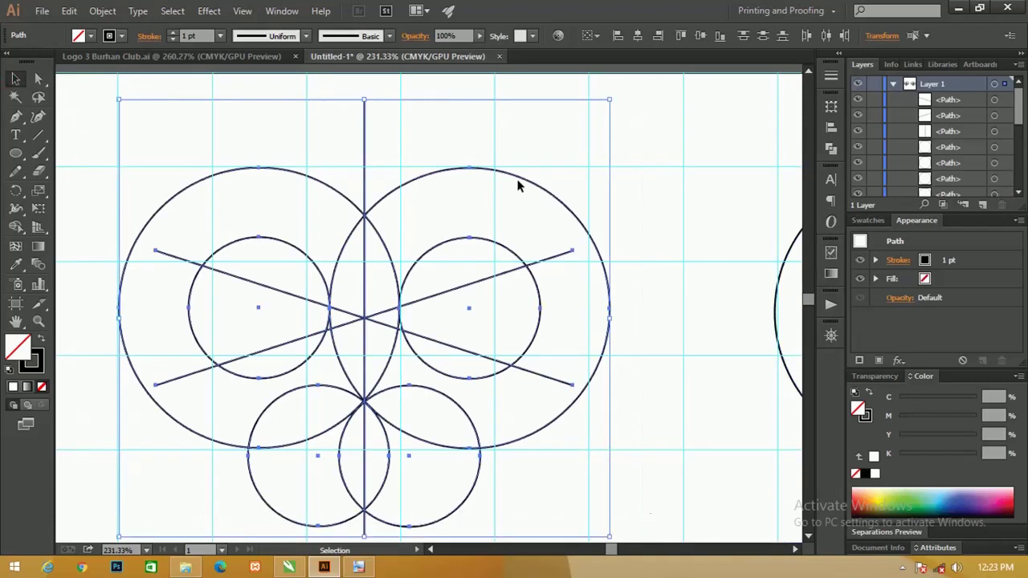
left_click(830, 151)
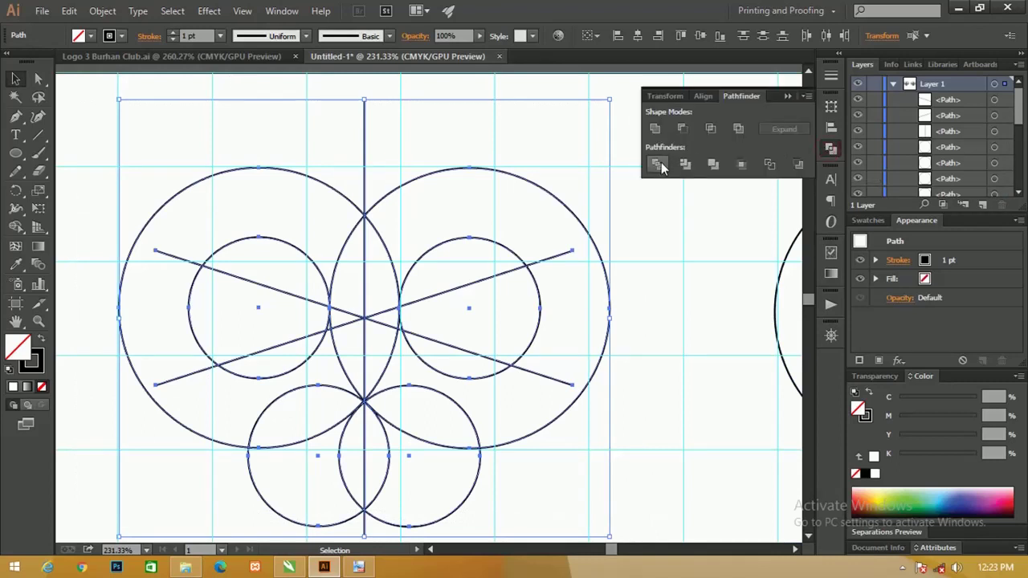
left_click(770, 165)
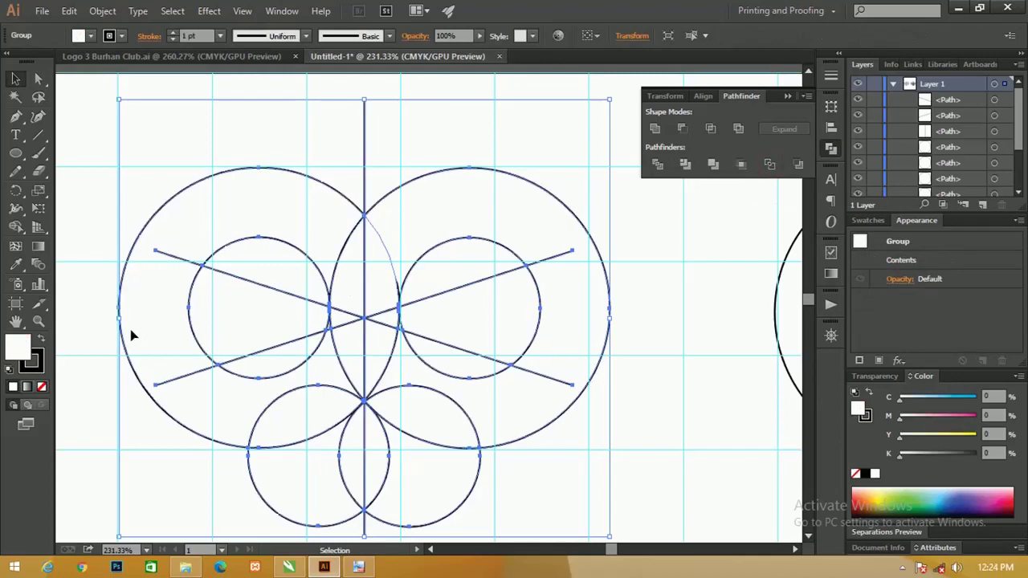
Ungroup the outlined pieces into separate segments
left_click(14, 79)
left_click(128, 106)
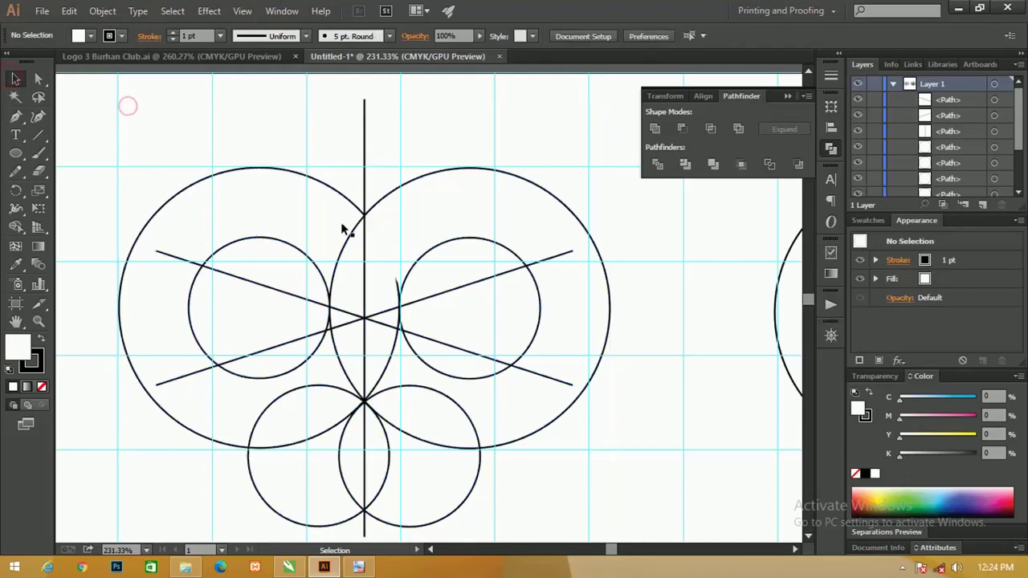
left_click_drag(406, 192, 415, 164)
key("ctrl+z")
right_click(410, 185)
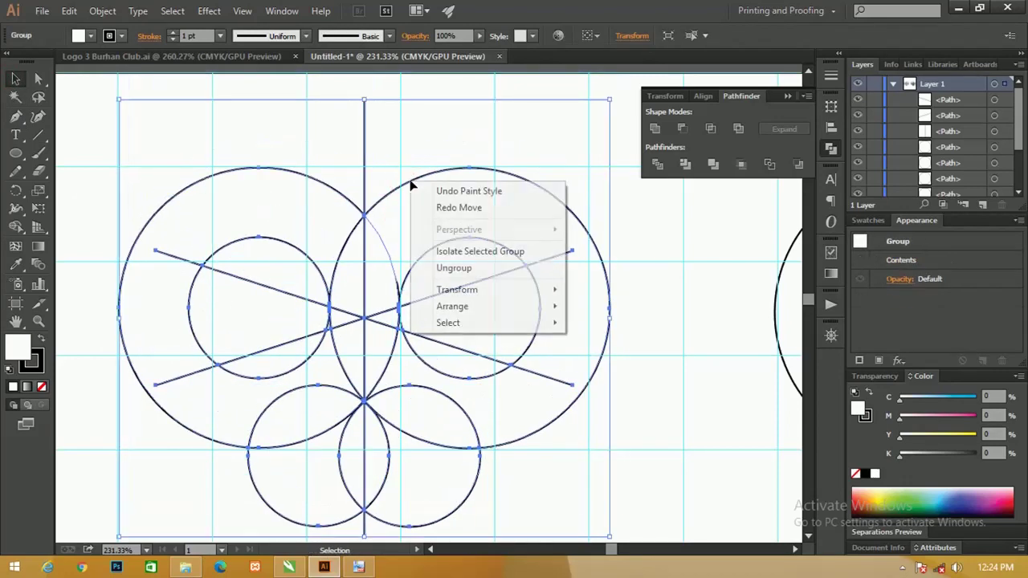
left_click(454, 268)
left_click(477, 505)
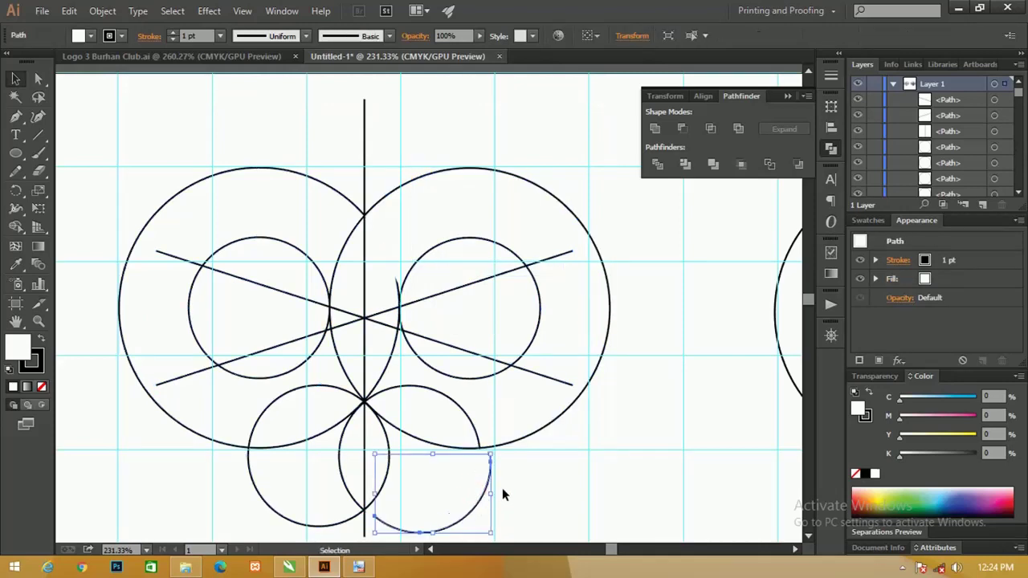
Delete the lower arcs of both bottom circles and the stub below the beak tip
key("Delete")
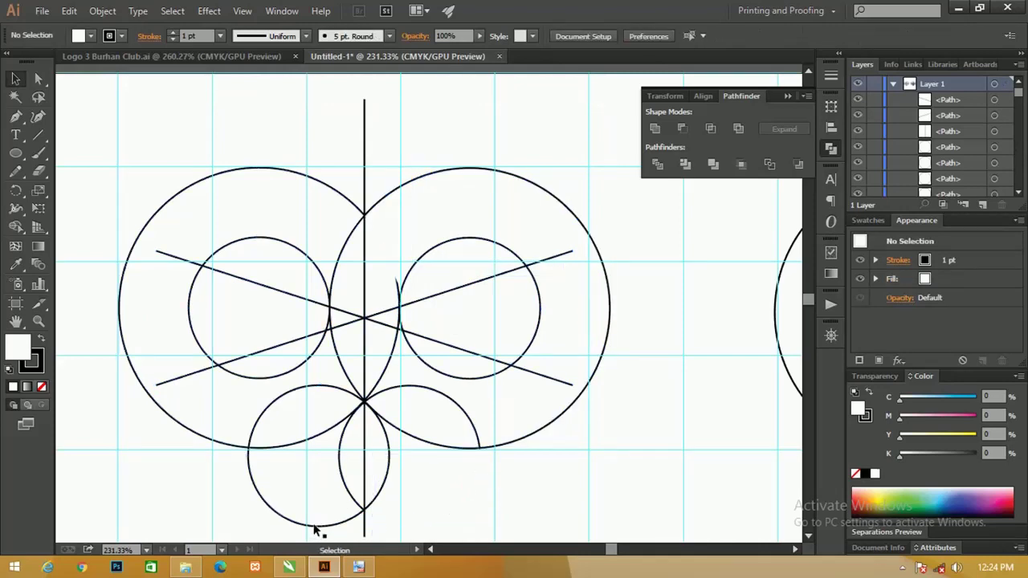
left_click_drag(231, 455, 298, 538)
key("Delete")
left_click_drag(383, 532, 358, 518)
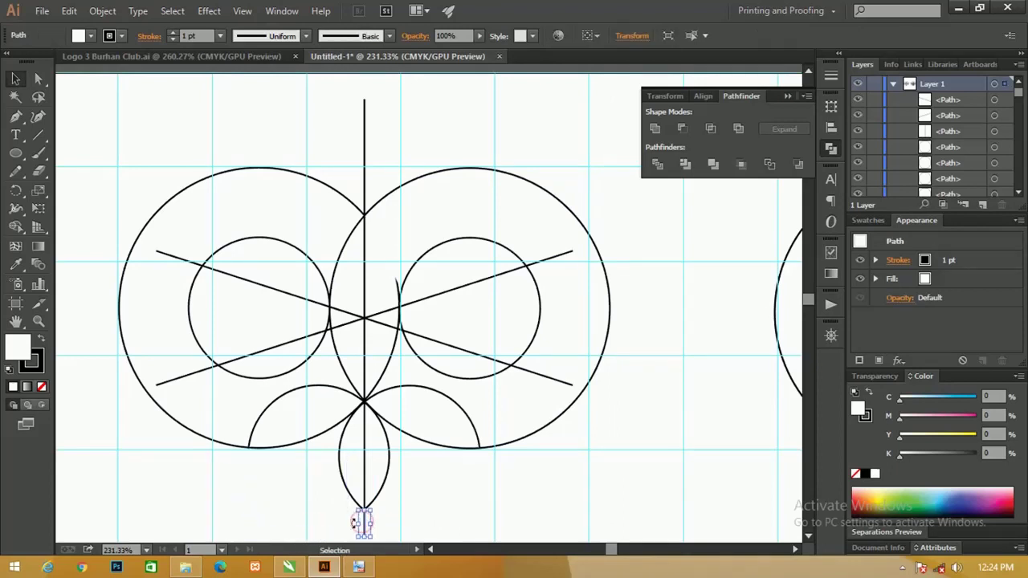
key("Delete")
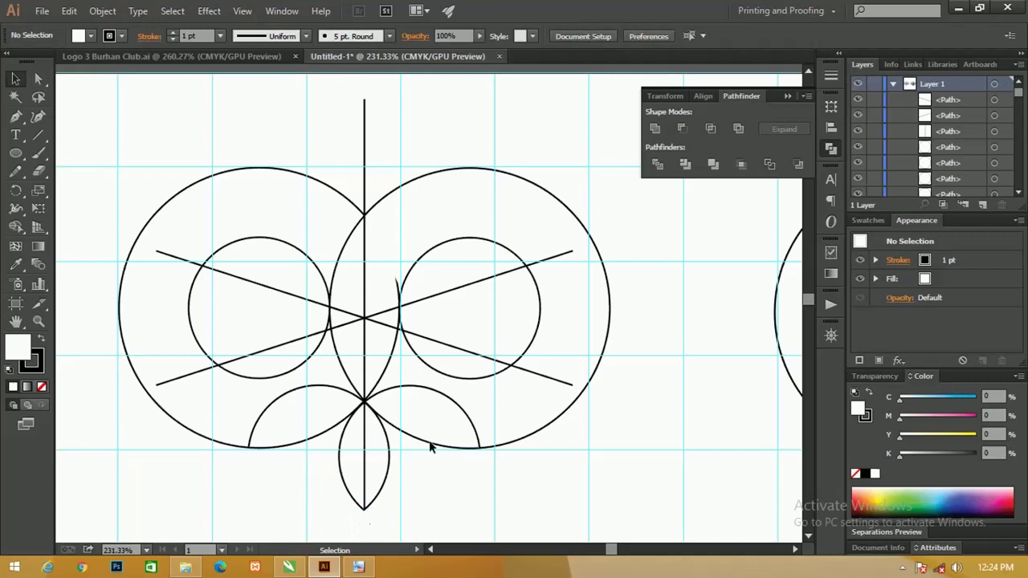
left_click(527, 434)
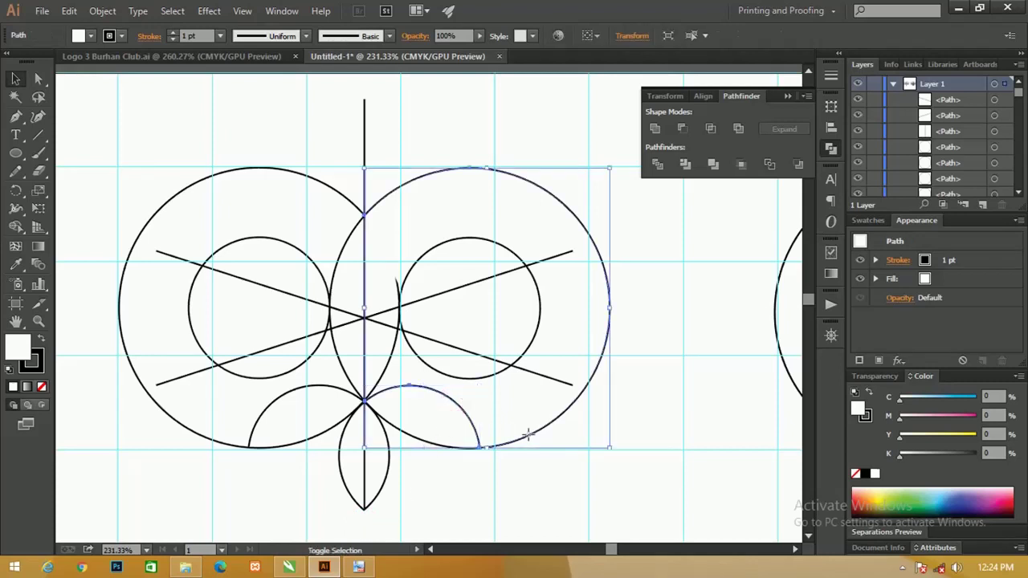
left_click(655, 129)
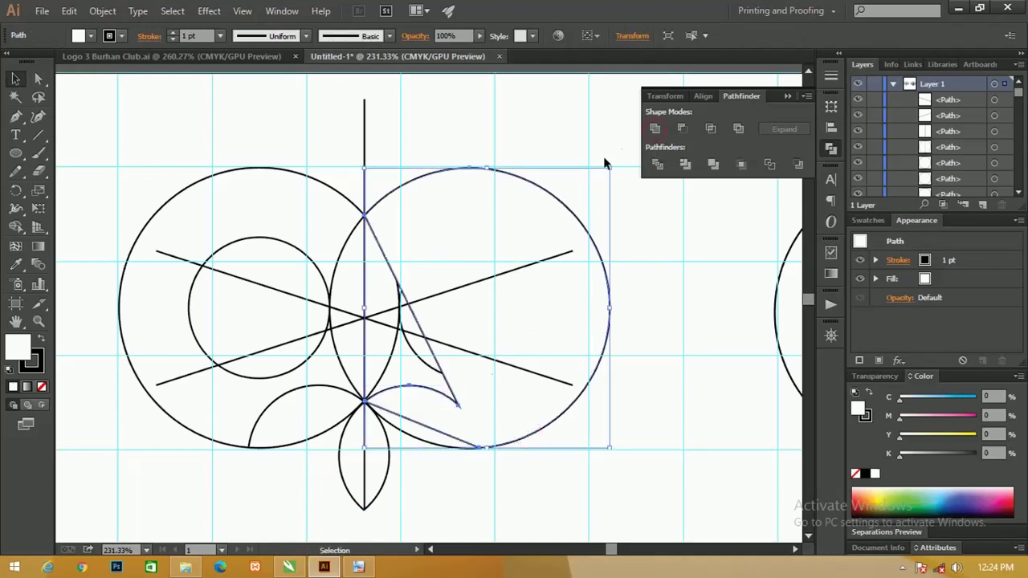
key("ctrl+z")
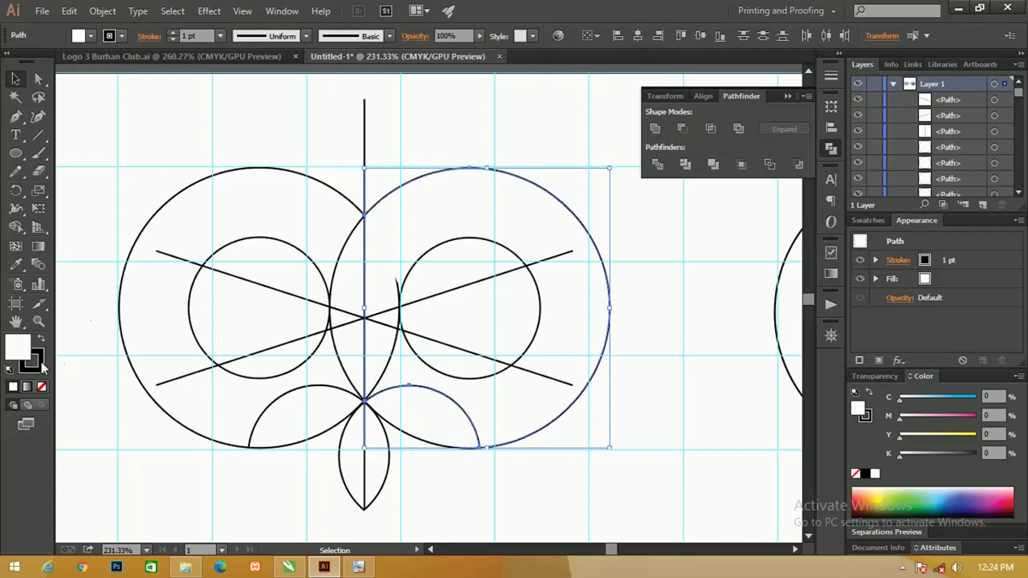
left_click(41, 341)
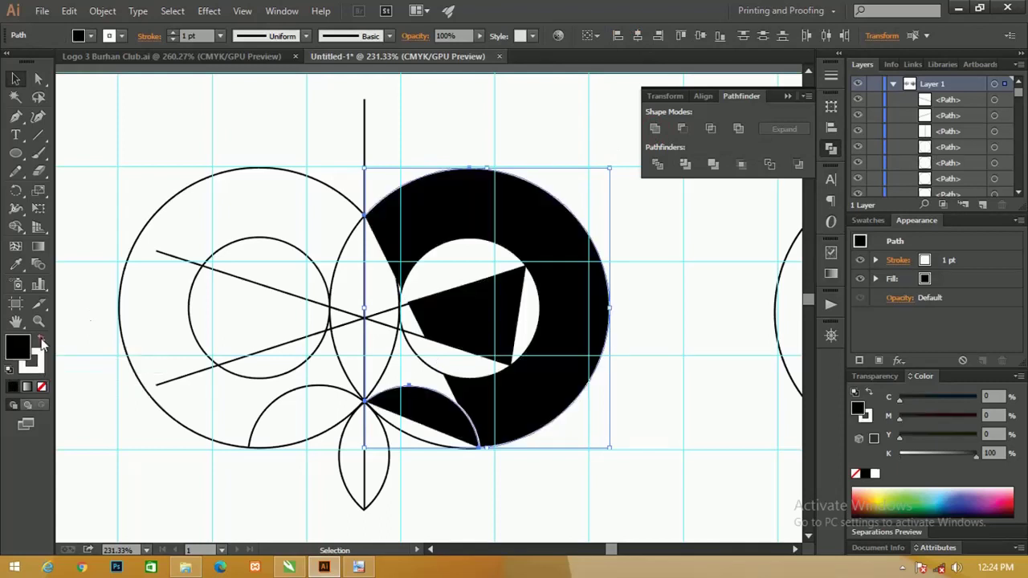
left_click(455, 462)
left_click(435, 440)
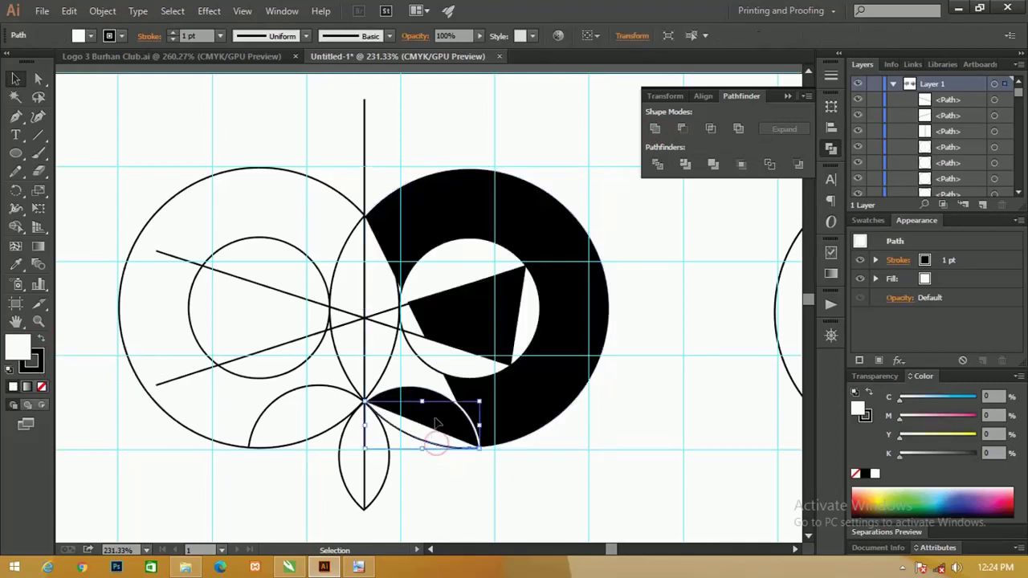
key("ctrl+z")
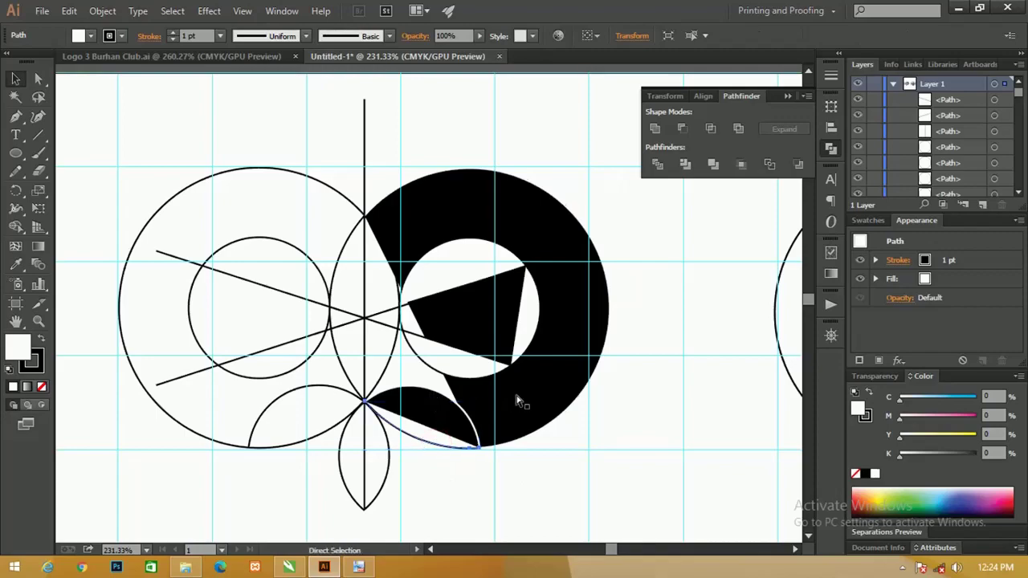
key("ctrl+z")
key("z")
mouse_move(445, 271)
left_mouse_down()
mouse_move(458, 332)
mouse_move(367, 297)
left_mouse_up()
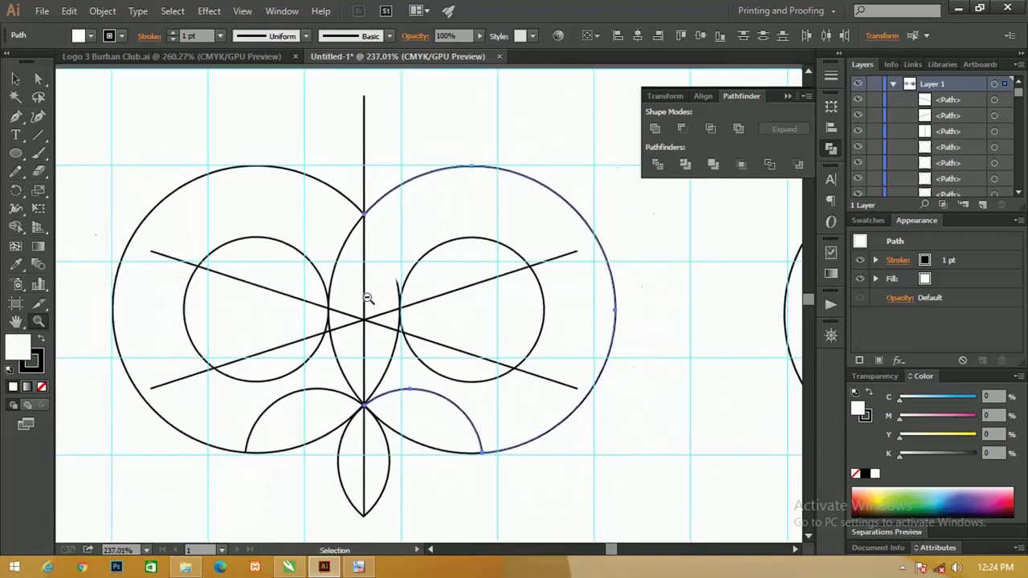
key("v")
key("ctrl+z")
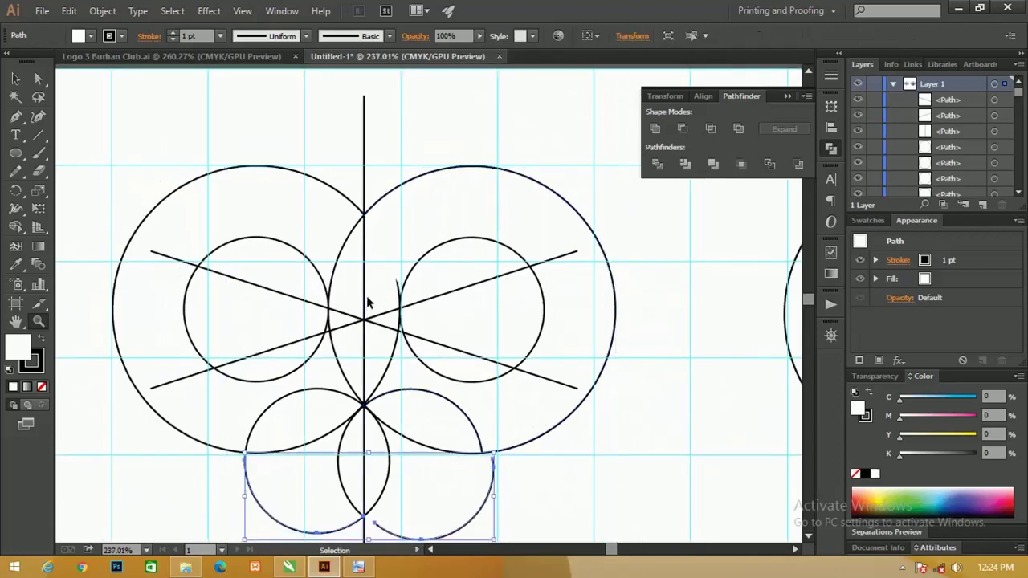
key("ctrl+z")
key("ctrl+a")
key("ctrl+g")
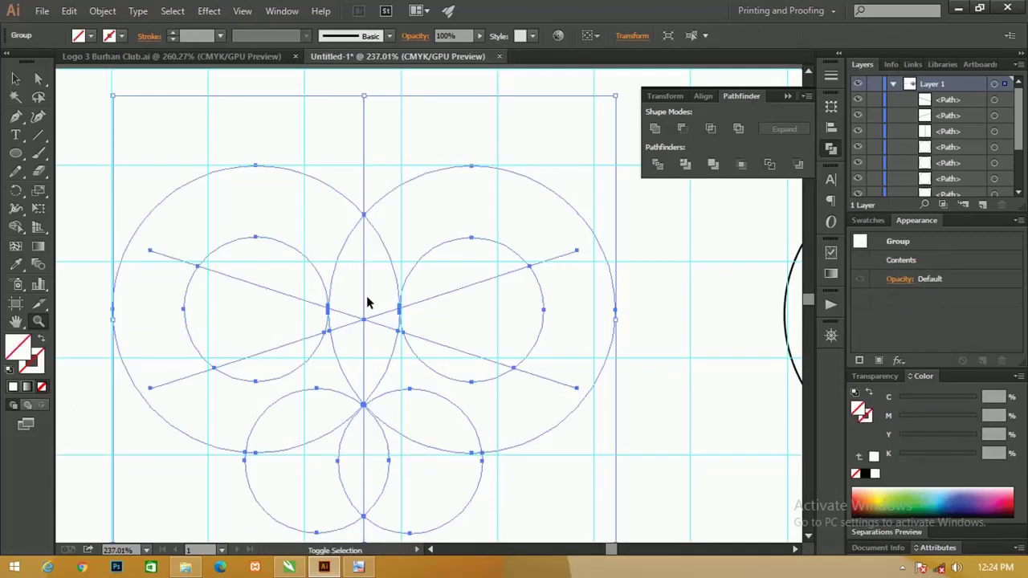
key("ctrl+z")
key("z")
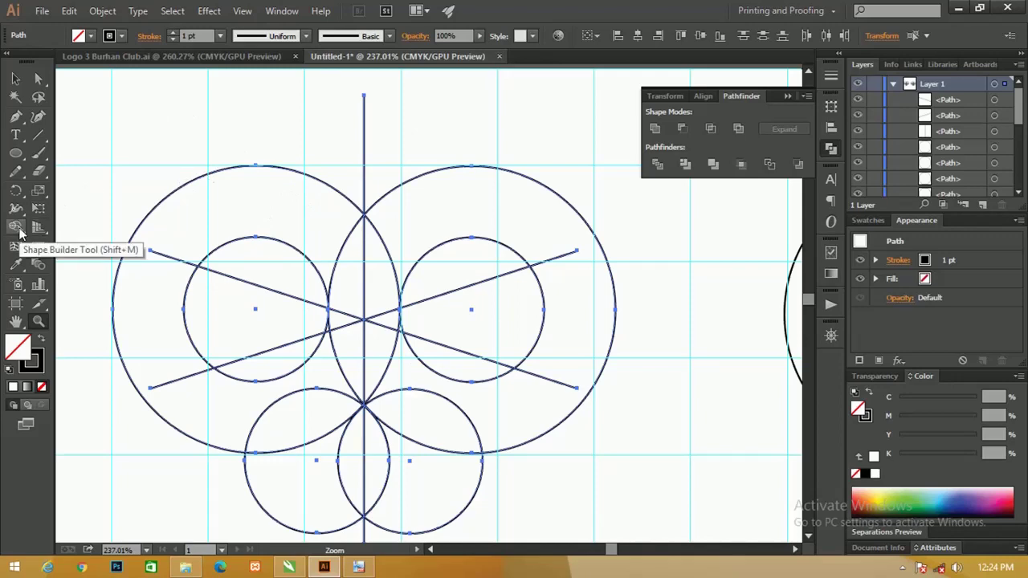
left_click(19, 229)
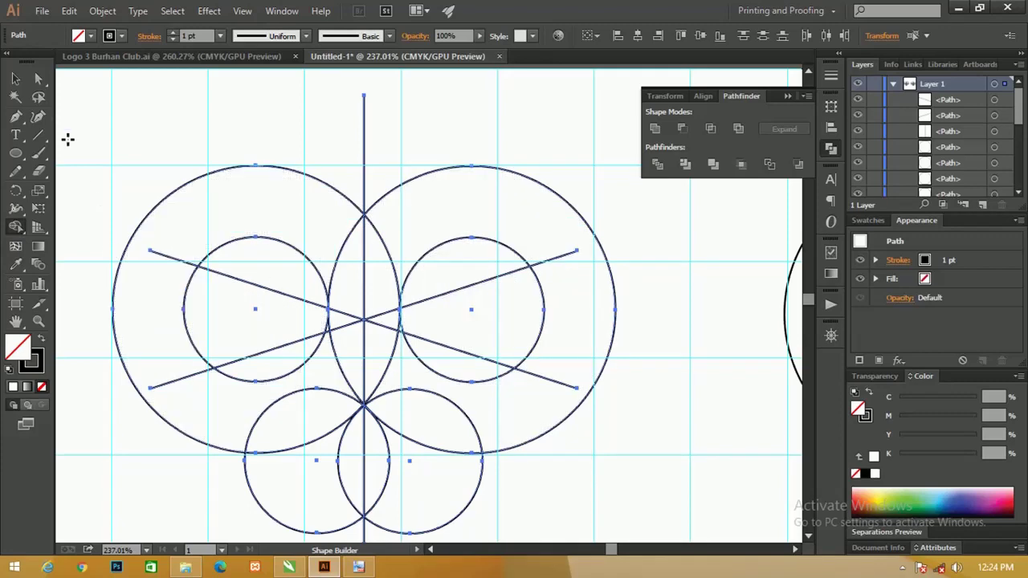
left_click(16, 79)
Scale both crossing diagonals from centre past the outer circles, then select all paths
left_click(558, 172)
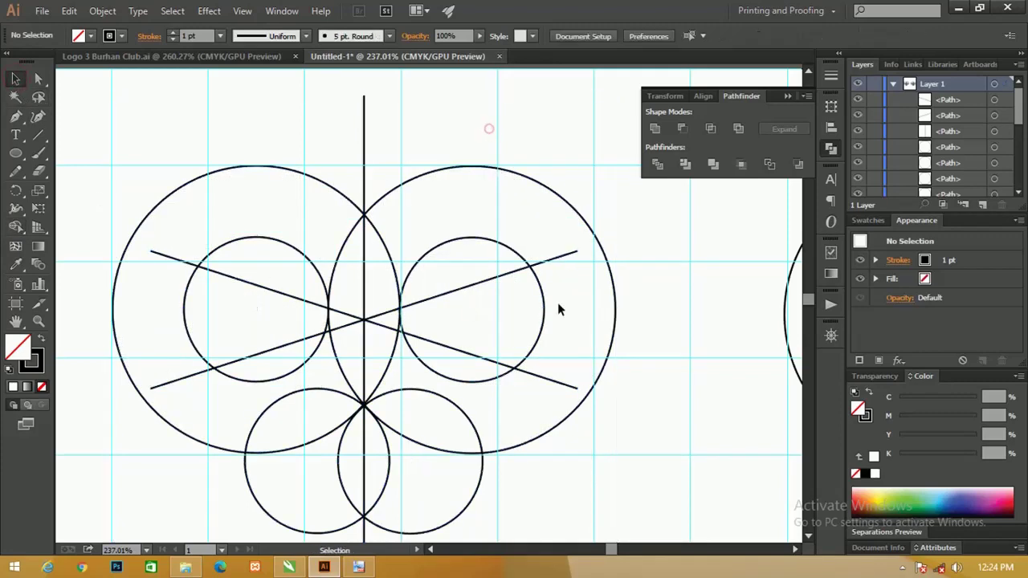
left_click(576, 251)
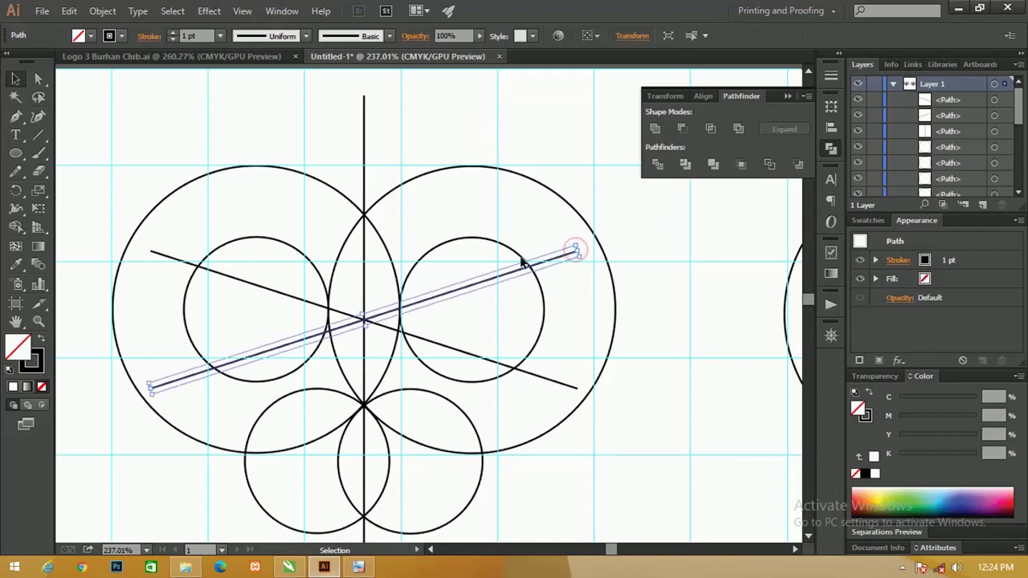
left_click(552, 380, "shift")
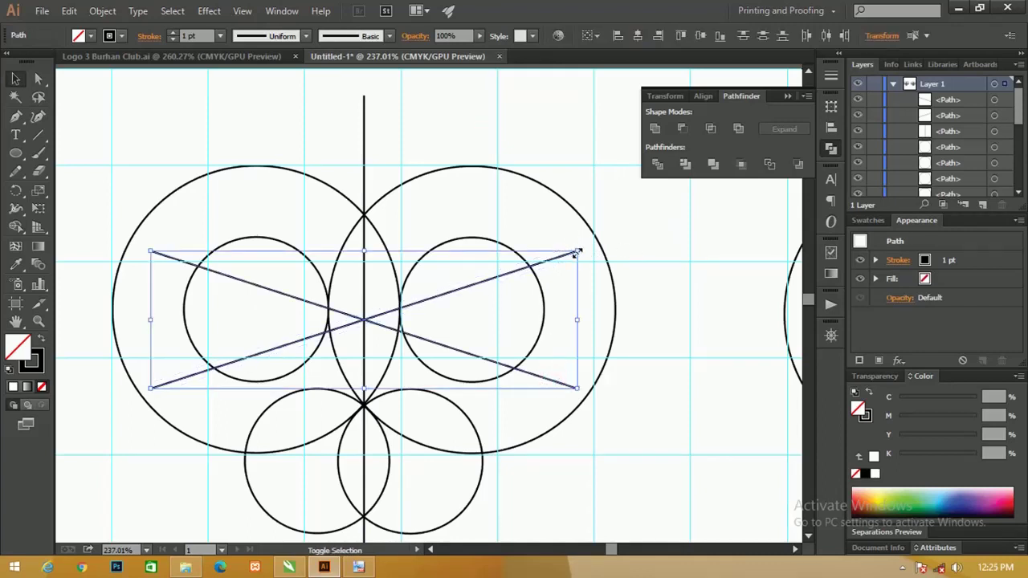
left_click_drag(577, 252, 651, 216)
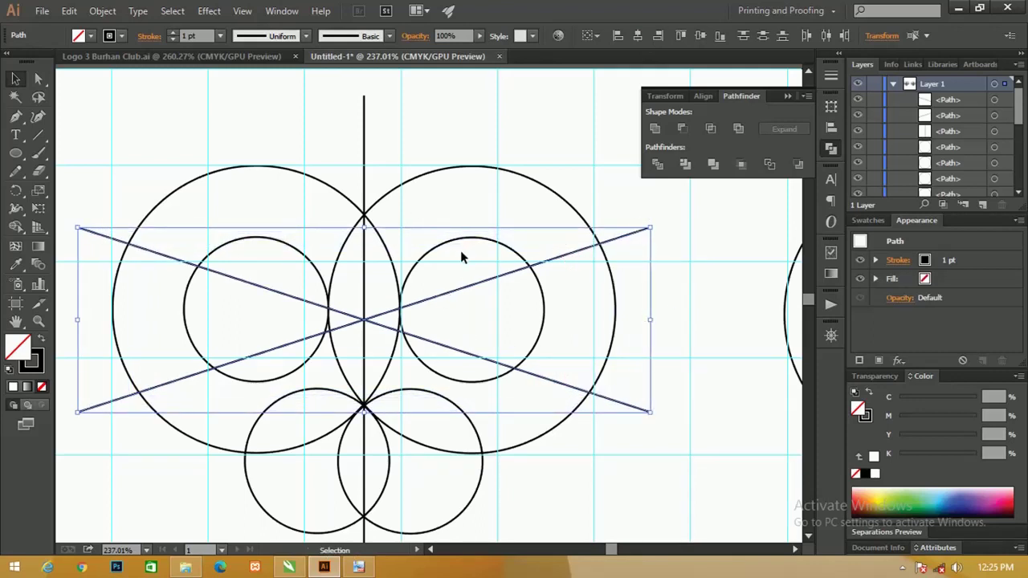
left_click(180, 119)
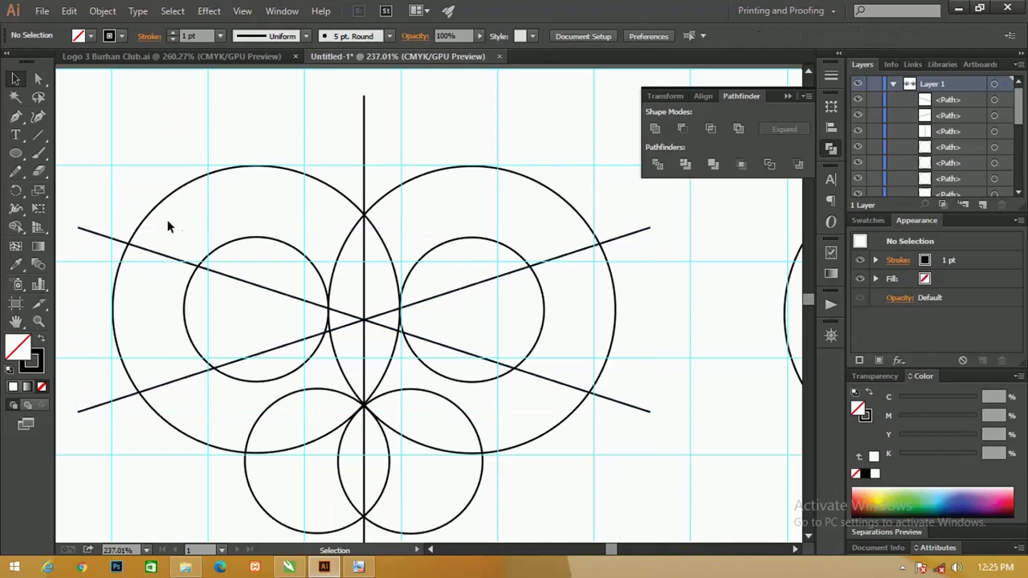
left_click_drag(114, 149, 592, 491)
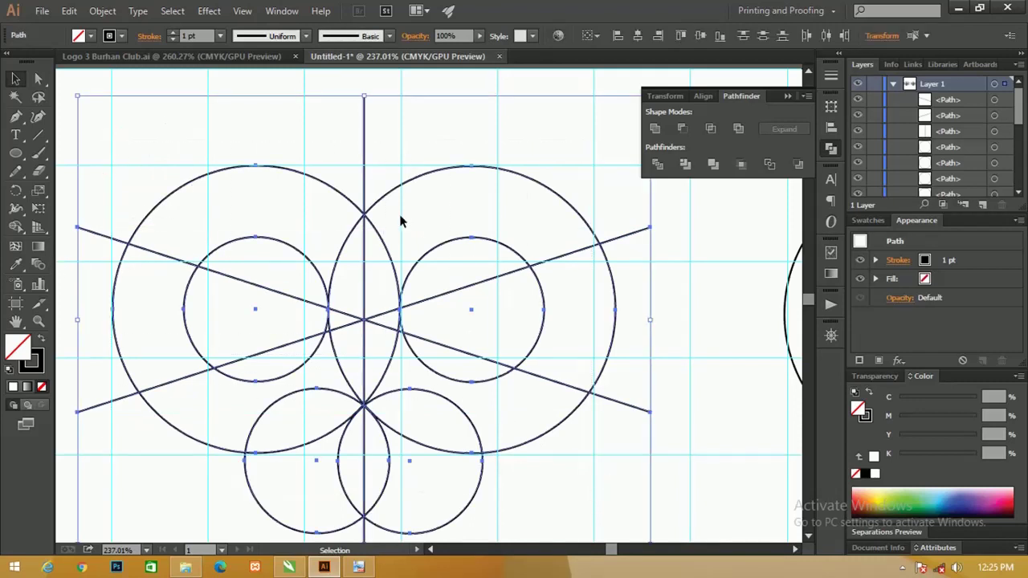
With Shape Builder and black fill, merge the left eye-ring regions into a black crescent
left_click(16, 227)
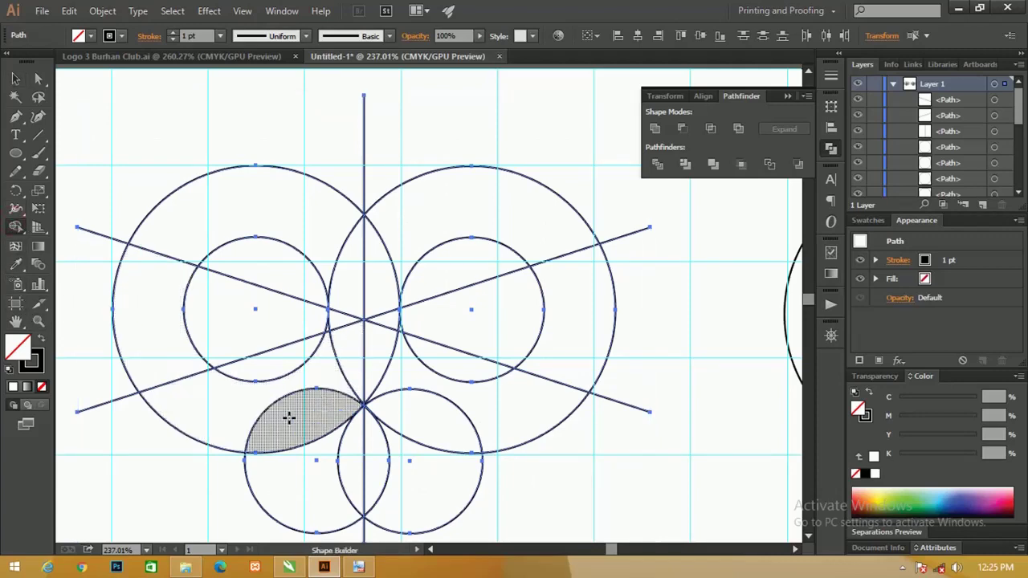
left_click_drag(153, 270, 299, 424)
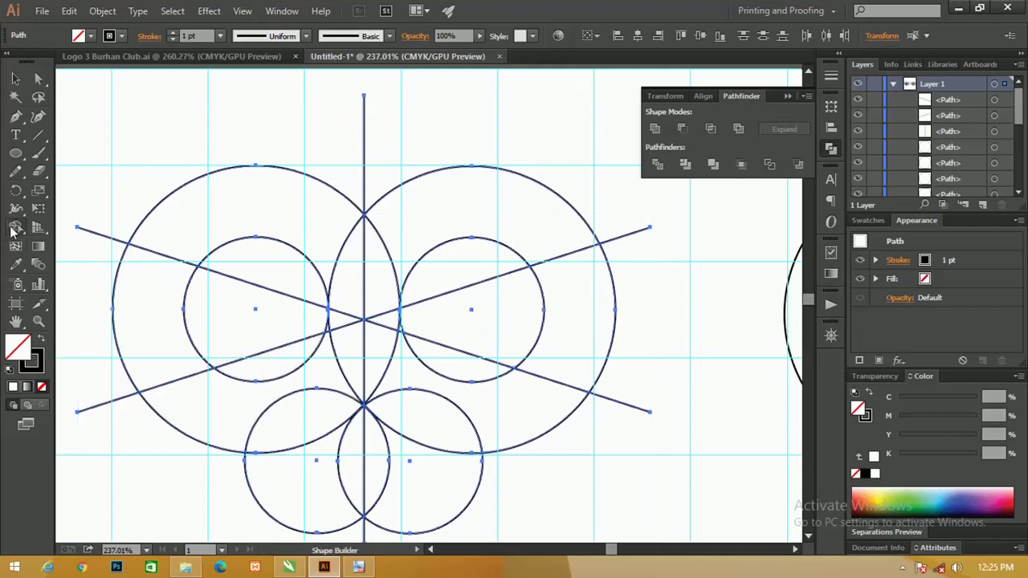
left_click(43, 341)
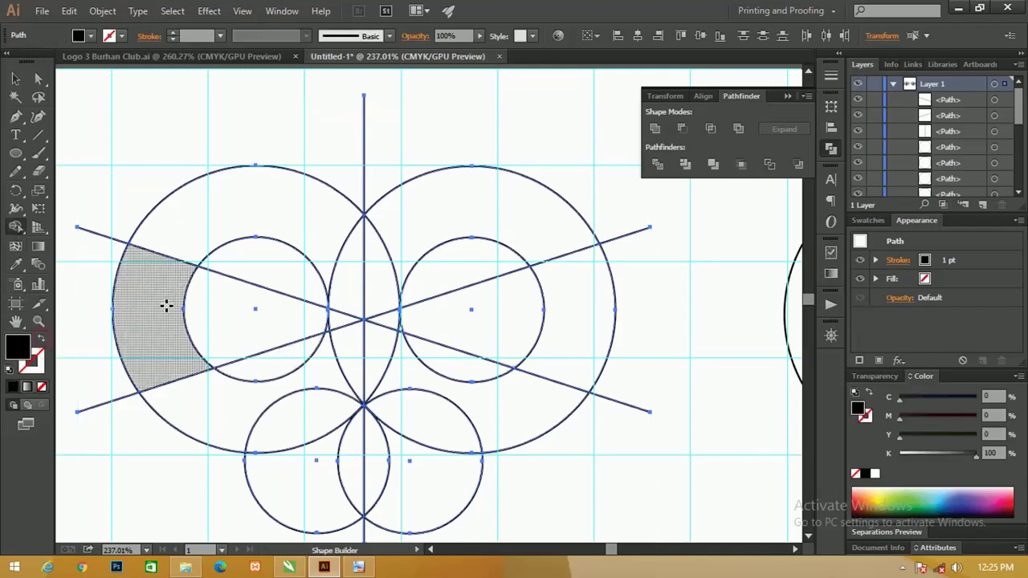
mouse_move(149, 270)
left_mouse_down()
mouse_move(267, 420)
mouse_move(278, 420)
left_mouse_up()
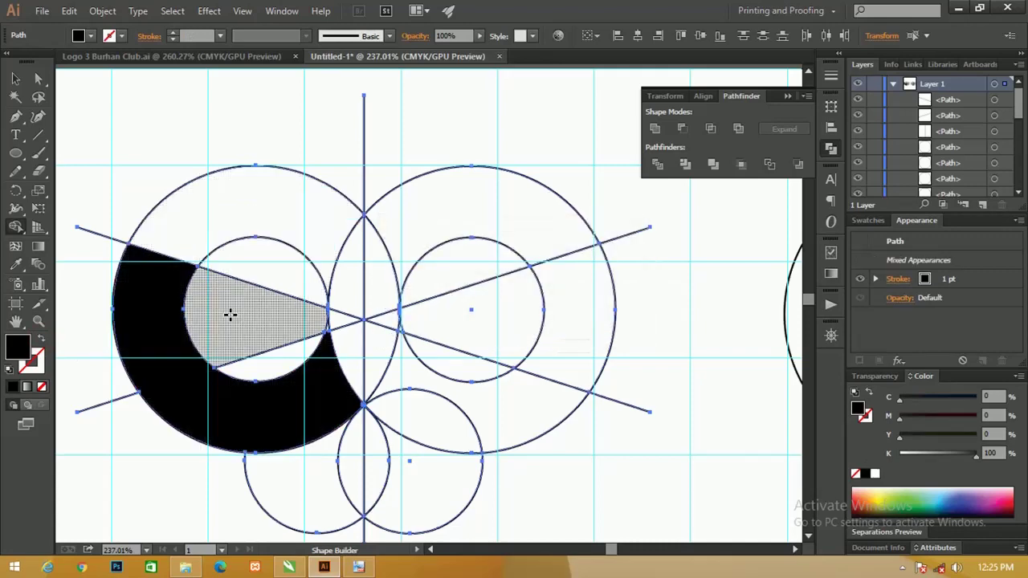
left_click(337, 345)
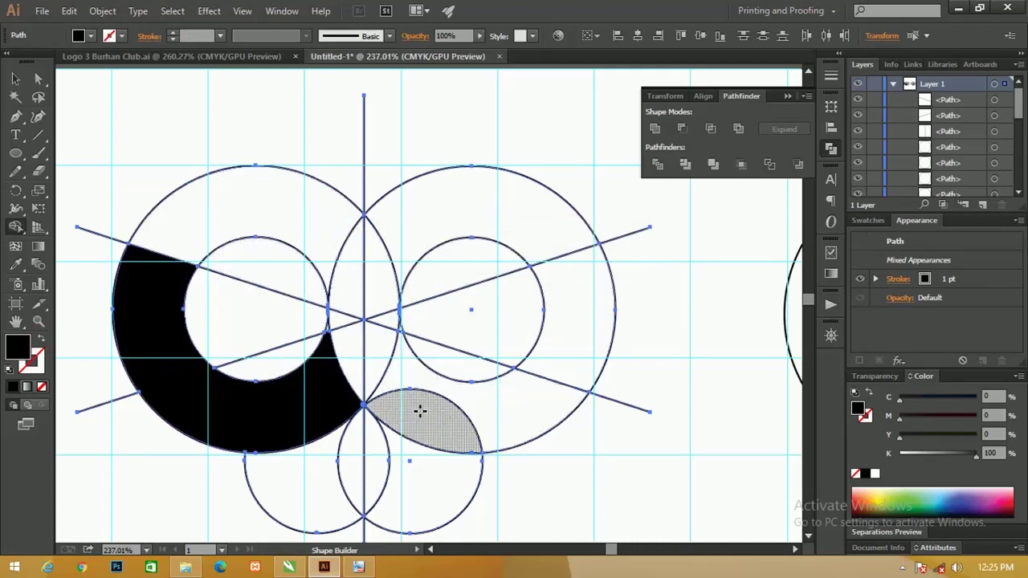
Merge the right crescent, beak lens and central peak into solid black shapes
mouse_move(400, 384)
left_mouse_down()
mouse_move(488, 415)
mouse_move(567, 346)
left_mouse_up()
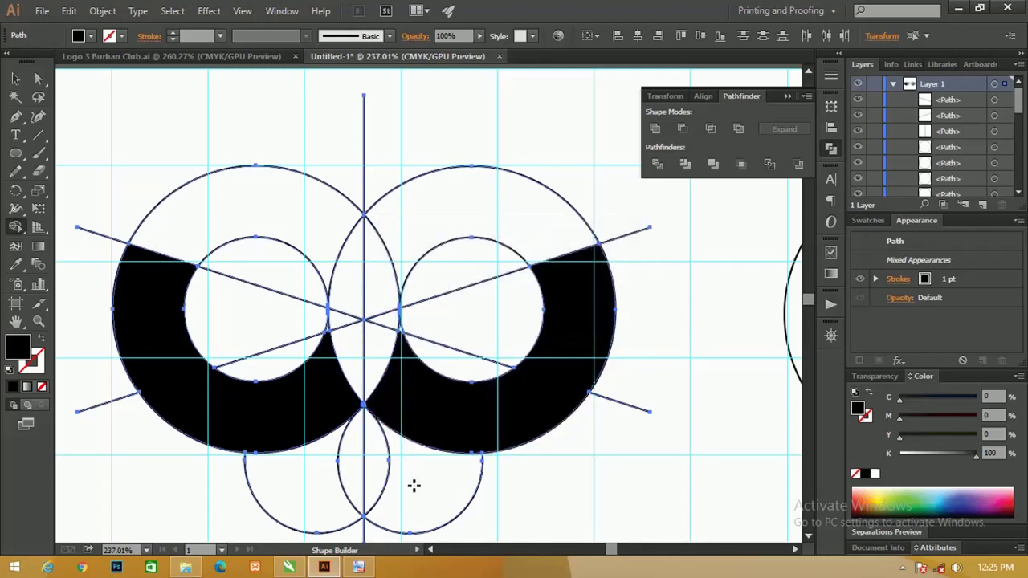
left_click(373, 451)
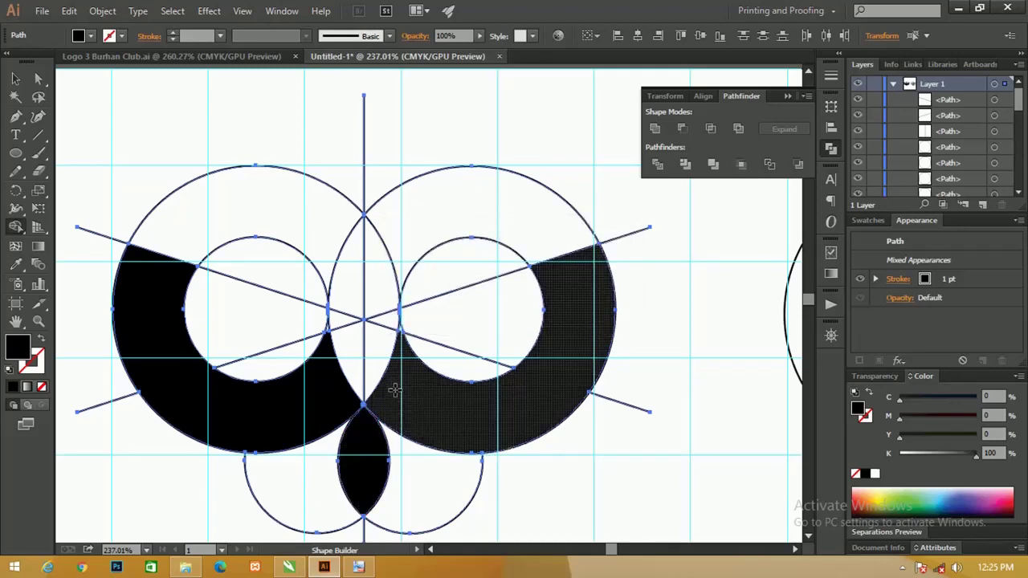
mouse_move(394, 390)
left_mouse_down()
mouse_move(372, 366)
mouse_move(348, 379)
left_mouse_up()
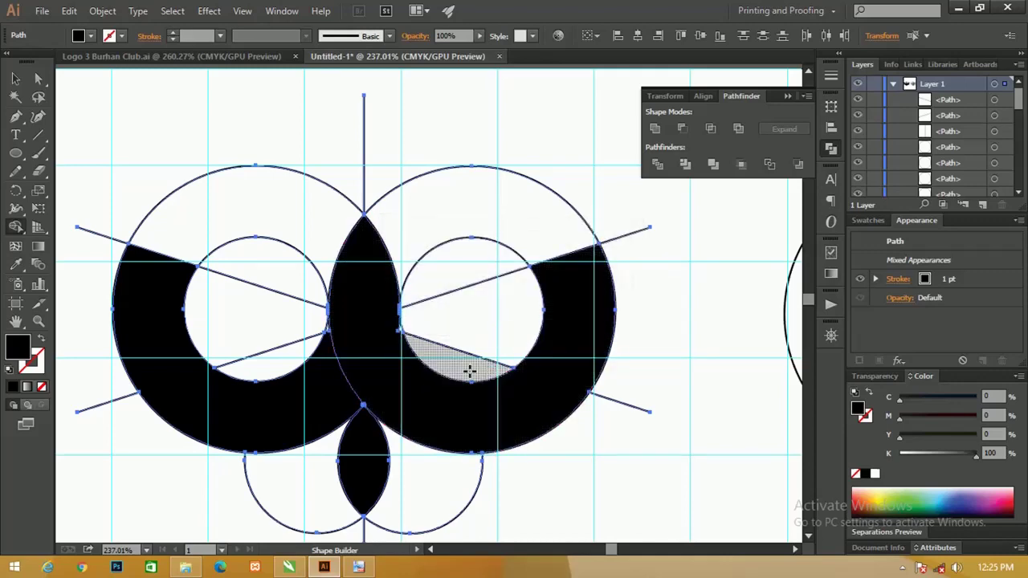
mouse_move(470, 367)
left_mouse_down()
mouse_move(356, 357)
mouse_move(356, 349)
left_mouse_up()
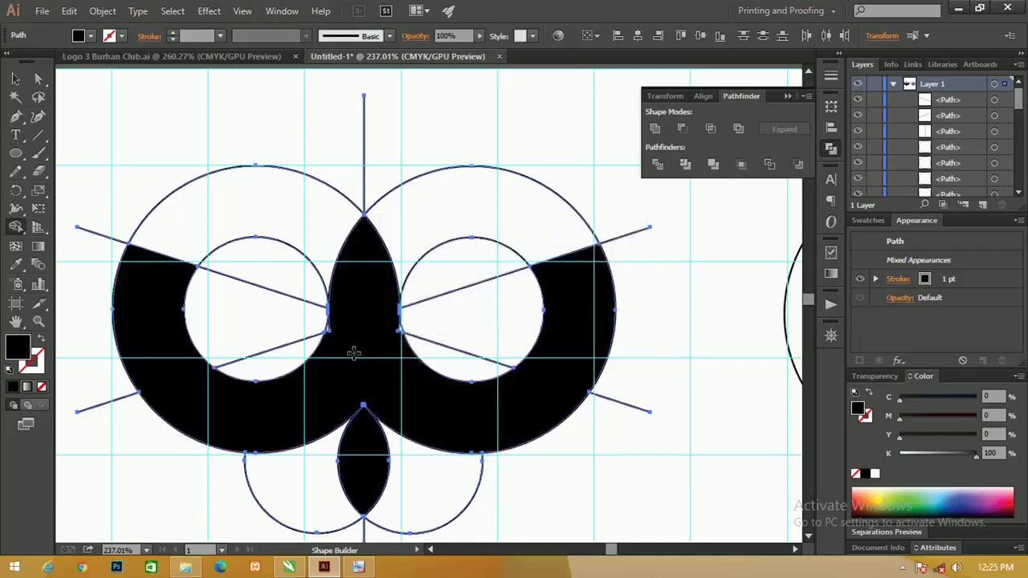
key("z")
left_click_drag(316, 319, 333, 381)
Merge the leftover sliver and lower halves of both inner eye circles into the black silhouette
left_click(275, 348)
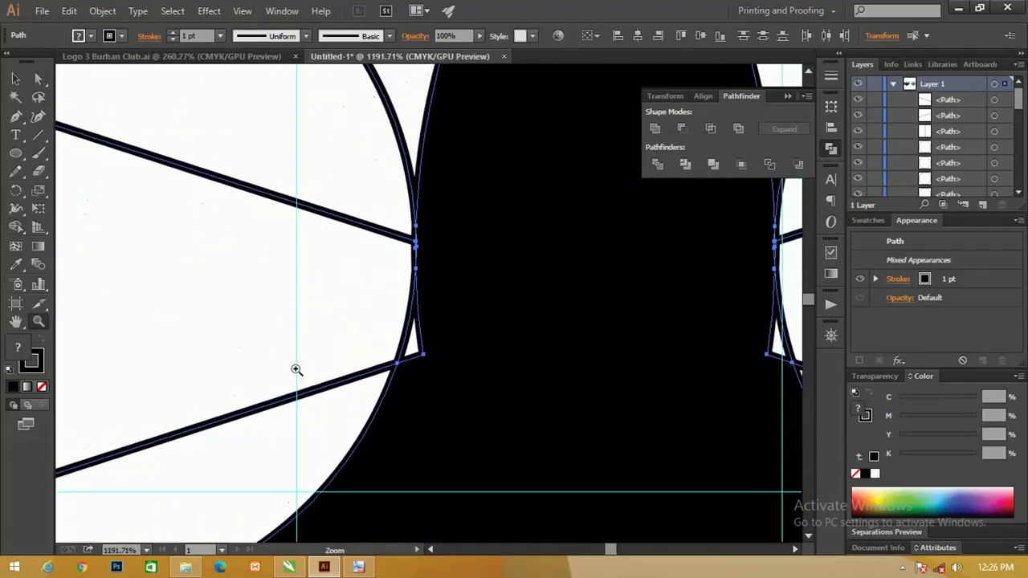
left_click(16, 226)
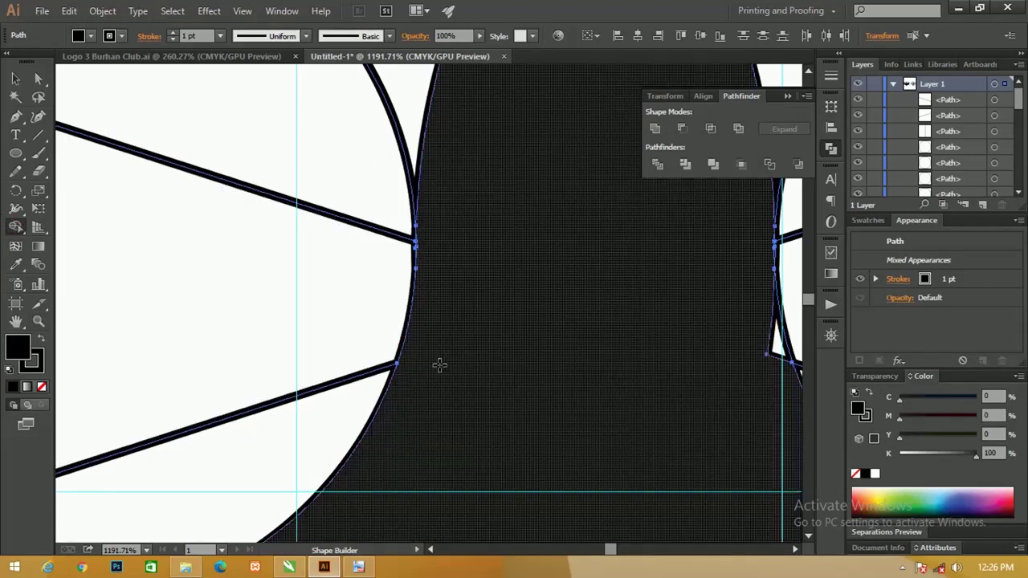
scroll(548, 294, "right", 5)
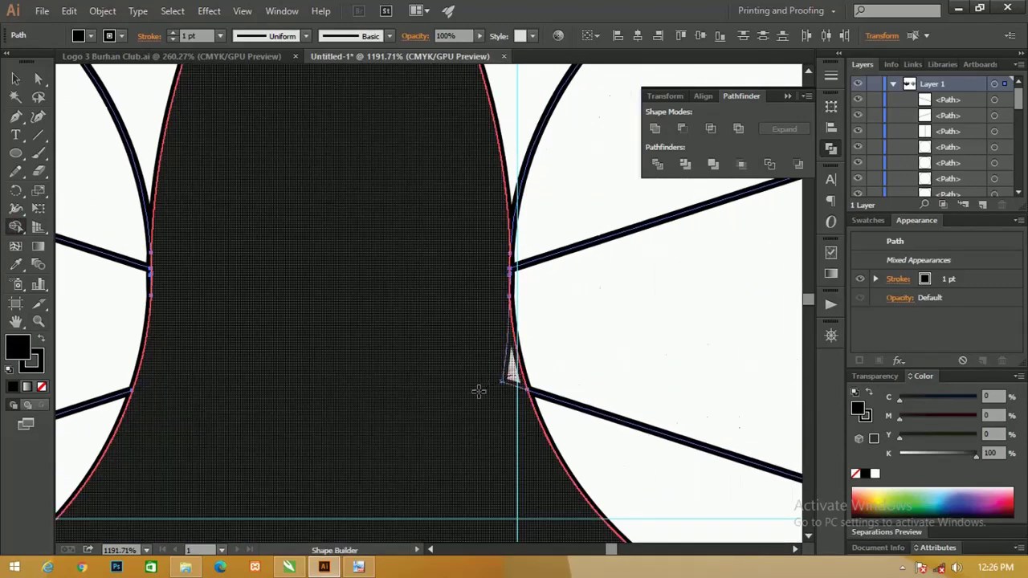
left_click_drag(477, 390, 510, 383)
key("ctrl+minus")
key("ctrl+minus")
key("ctrl+minus")
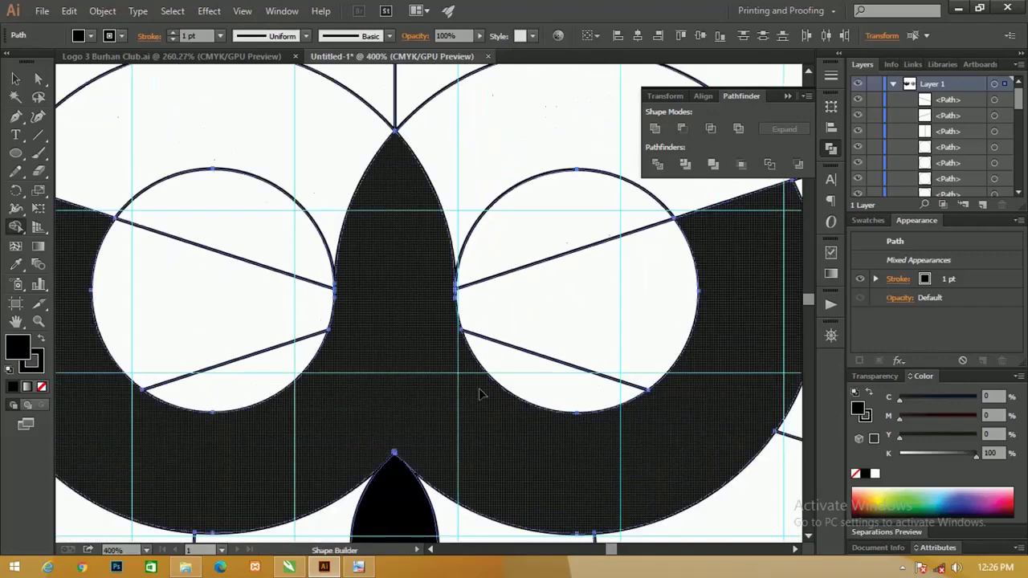
mouse_move(441, 359)
left_mouse_down()
mouse_move(381, 369)
mouse_move(477, 280)
mouse_move(601, 299)
left_mouse_up()
left_click_drag(381, 340, 351, 271)
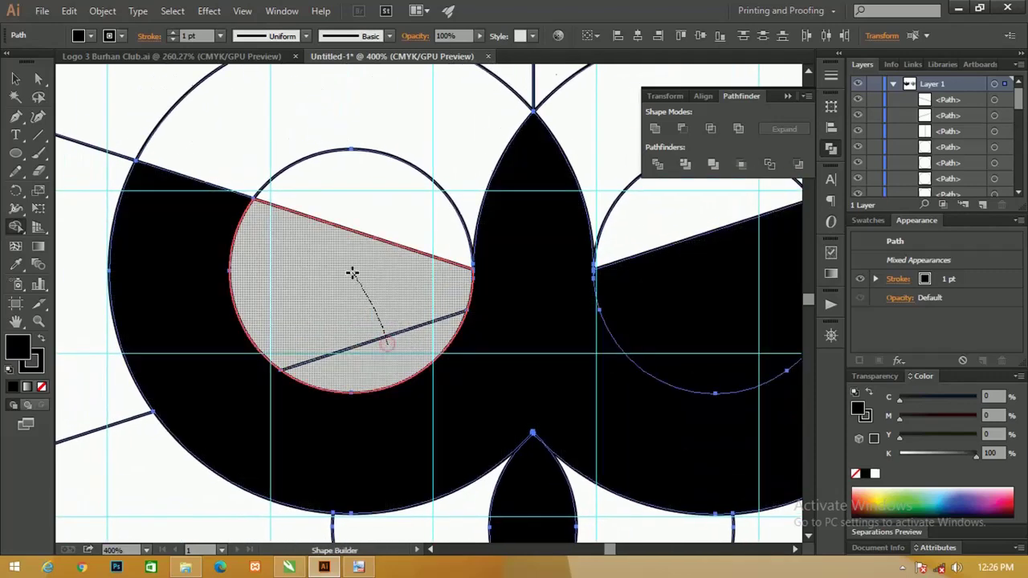
left_click(15, 75)
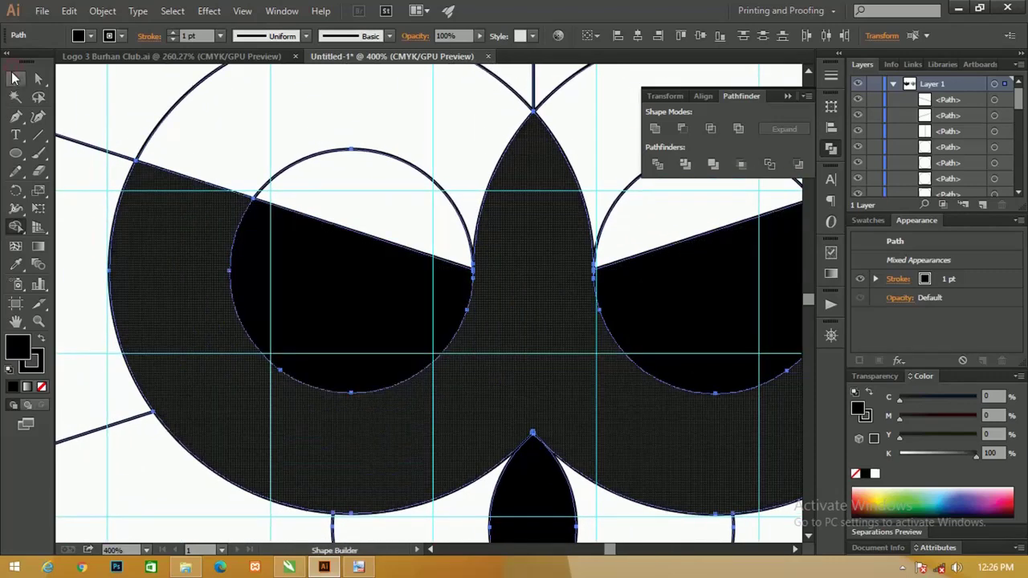
left_click(80, 83)
Select the black owl body and beak and drag them straight down below the guides
key("ctrl+minus")
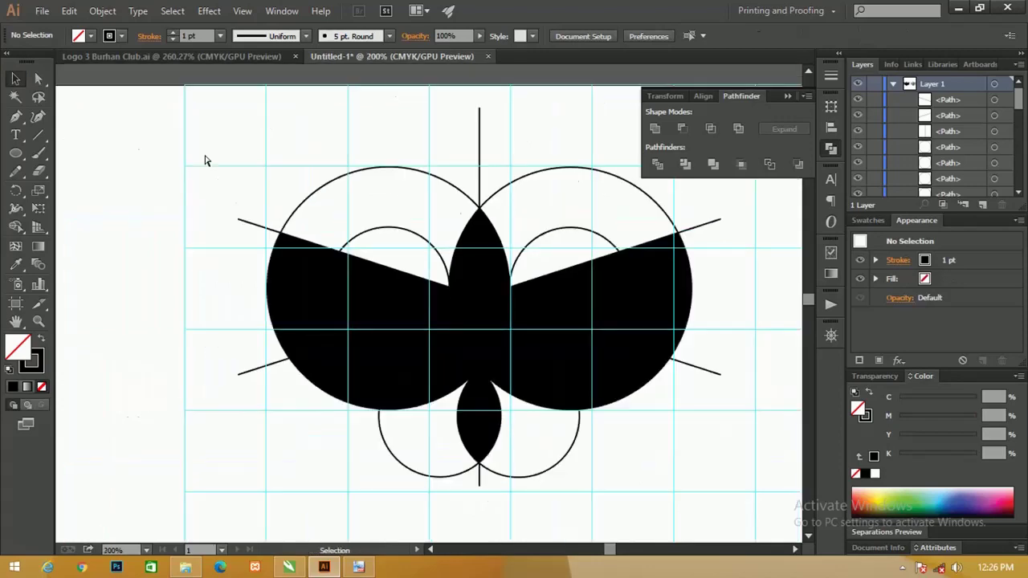
left_click_drag(204, 160, 223, 165)
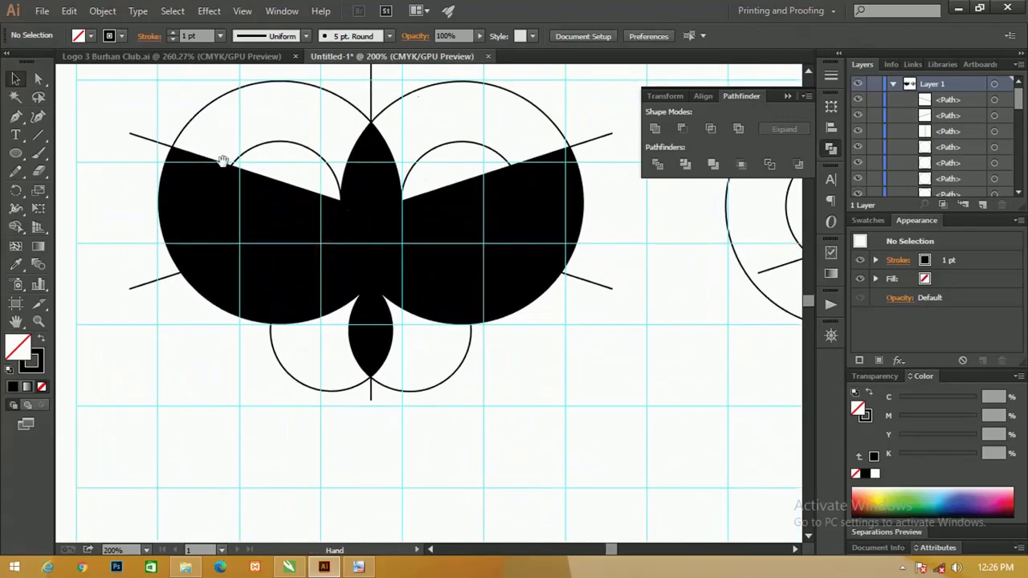
left_click(179, 157)
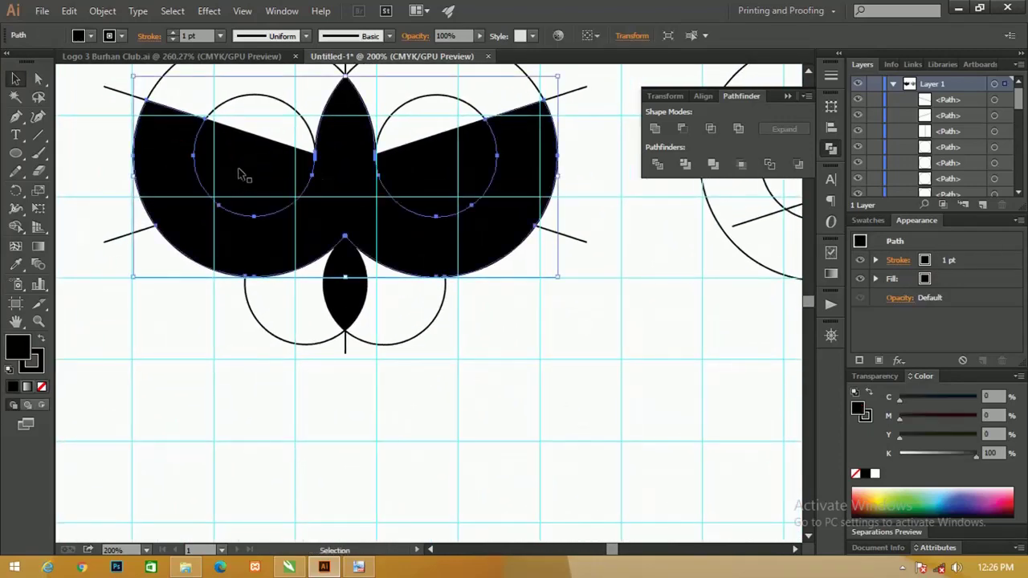
left_click(346, 265, "shift")
mouse_move(345, 265)
left_mouse_down()
mouse_move(403, 395)
mouse_move(401, 443)
left_mouse_up()
key("ctrl+z")
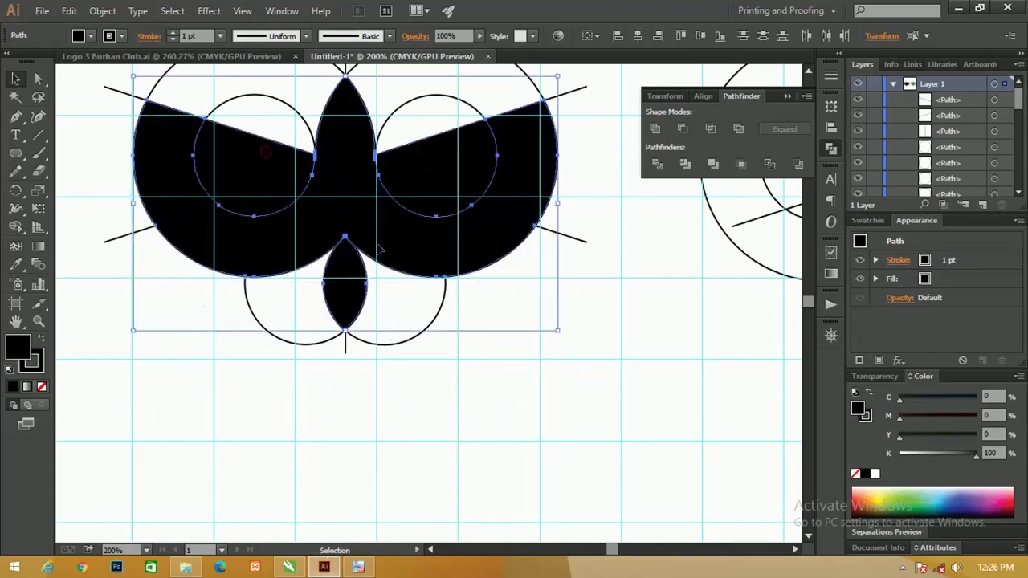
left_click_drag(455, 249, 429, 215)
left_click_drag(422, 138, 427, 479)
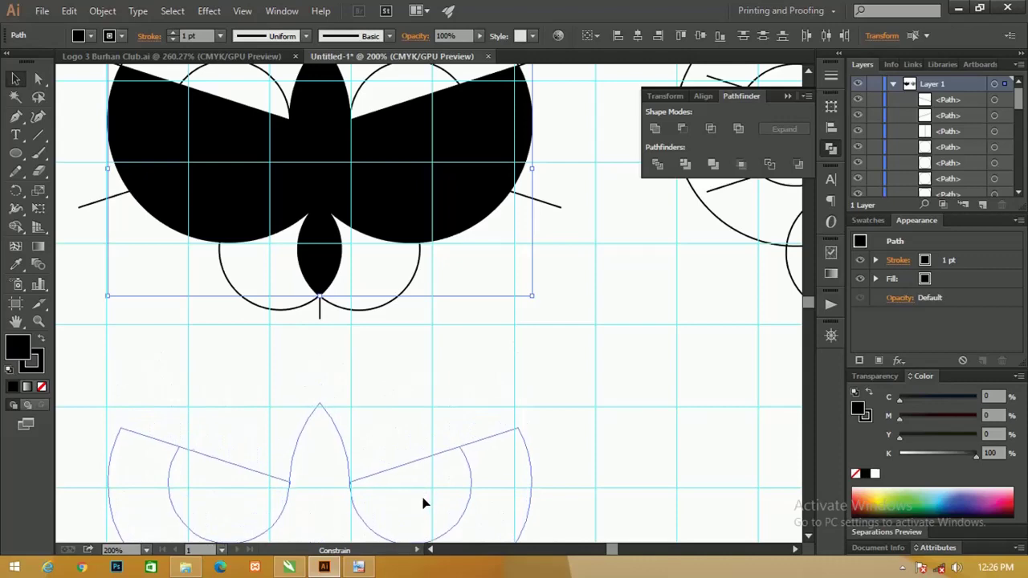
left_click_drag(427, 479, 427, 490)
left_click_drag(377, 407, 360, 108)
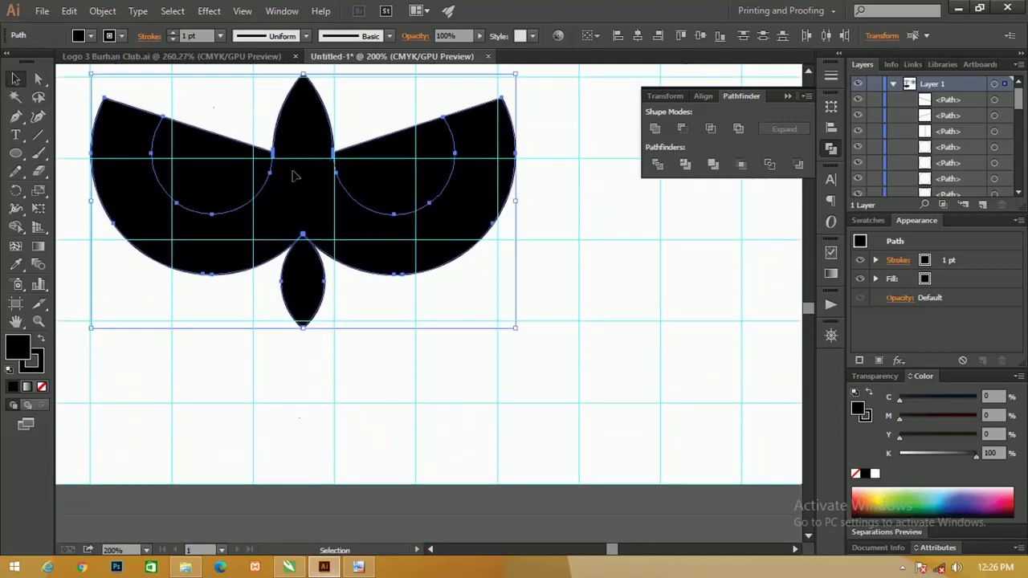
mouse_move(294, 172)
left_mouse_down()
mouse_move(281, 238)
mouse_move(236, 245)
left_mouse_up()
Marquee-select all of the owl's shapes together
left_click(15, 78)
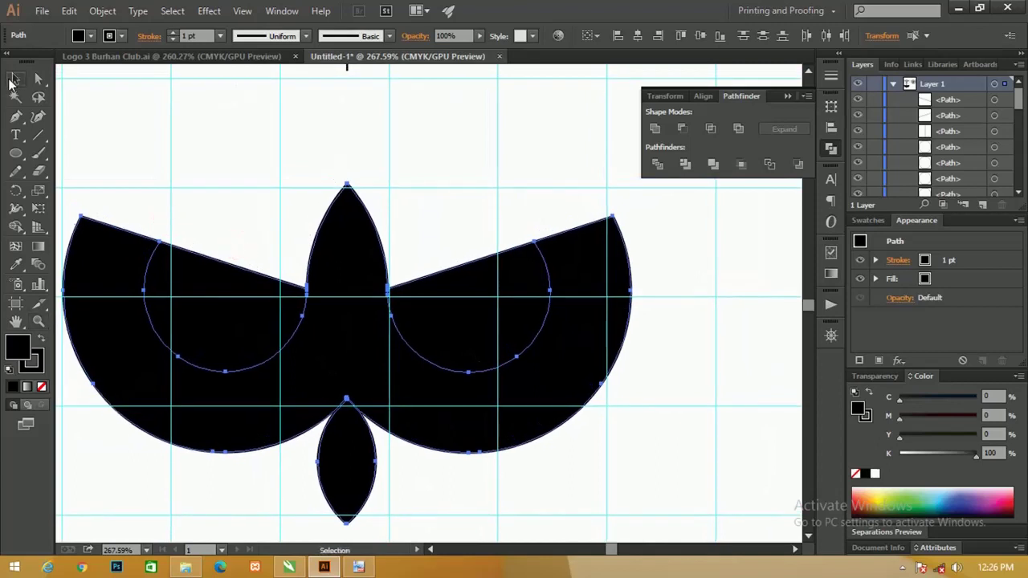
left_click(178, 197)
left_click(138, 271)
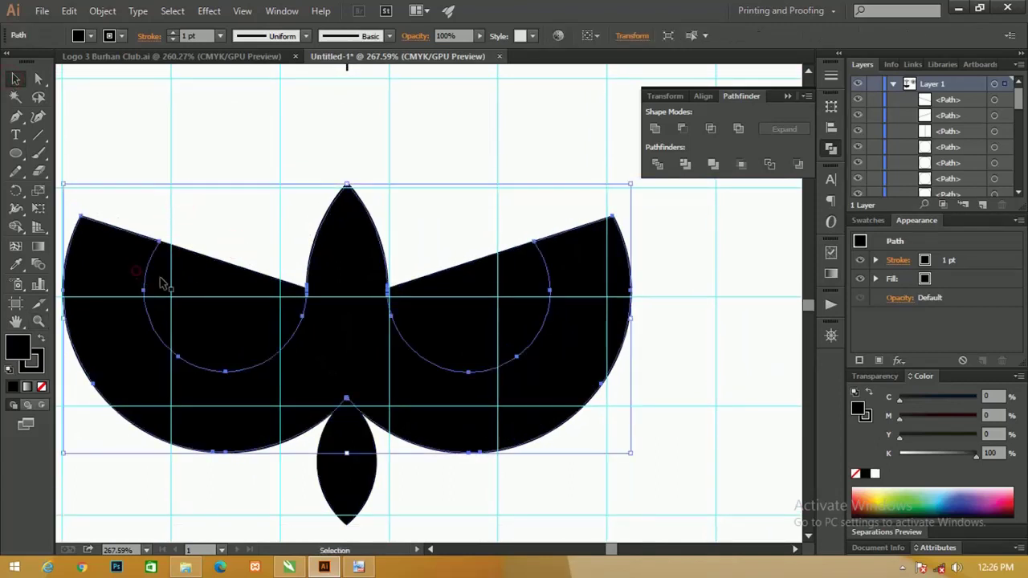
left_click(191, 277)
left_click(347, 263)
left_click(405, 209)
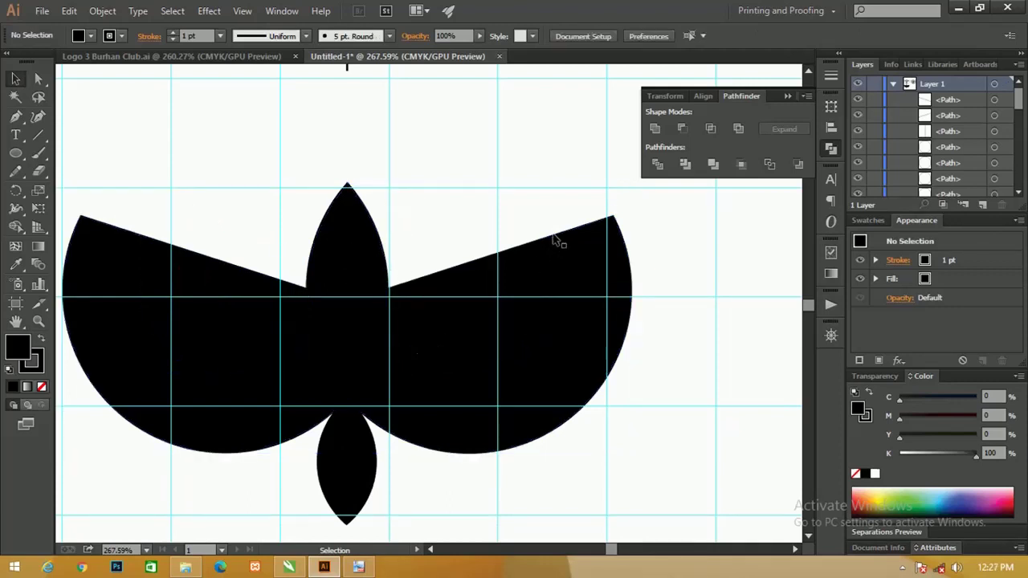
left_click_drag(99, 170, 595, 492)
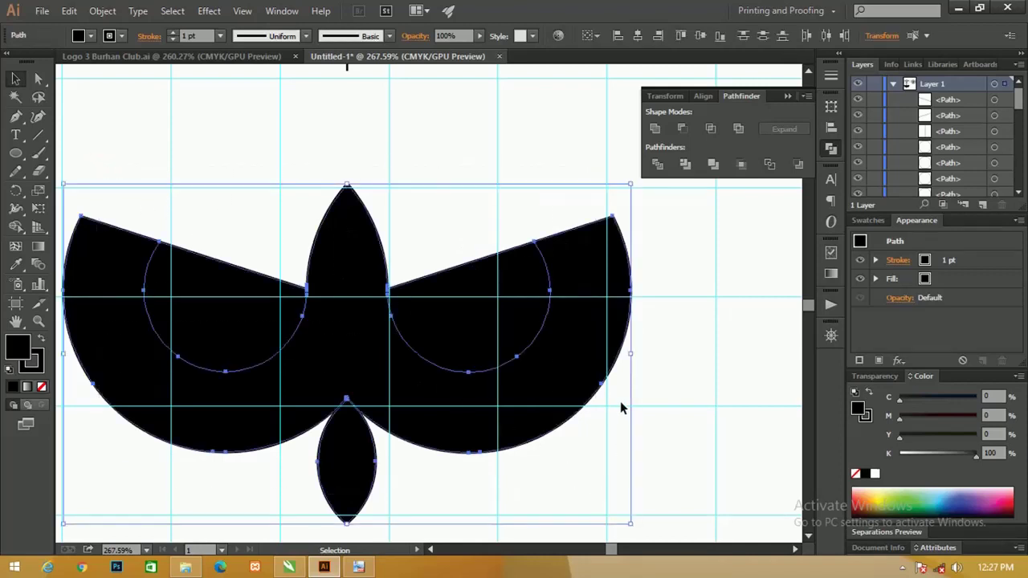
Set the owl's stroke to None and add an Offset Path effect
left_click(37, 364)
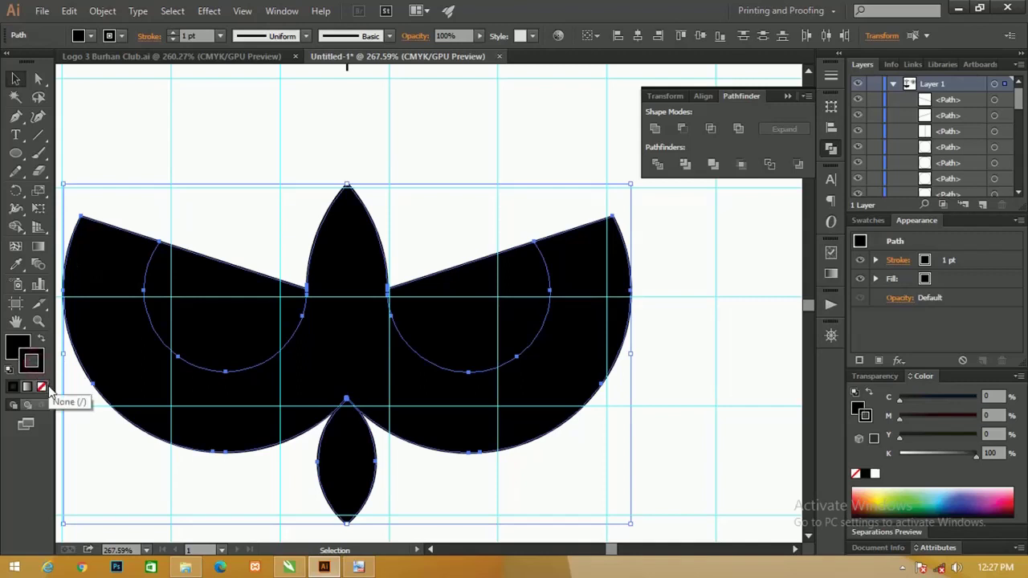
left_click(43, 388)
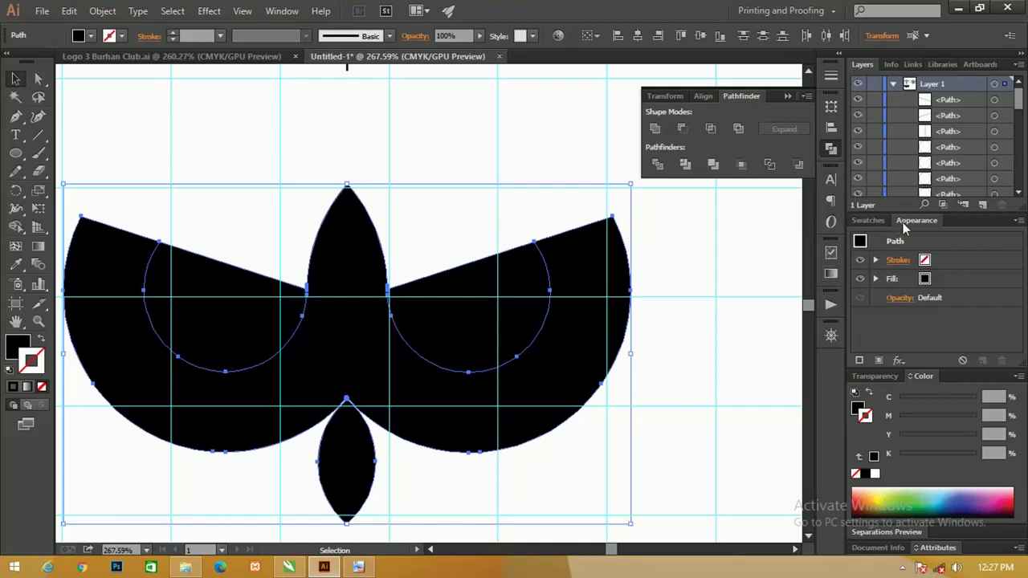
left_click(898, 362)
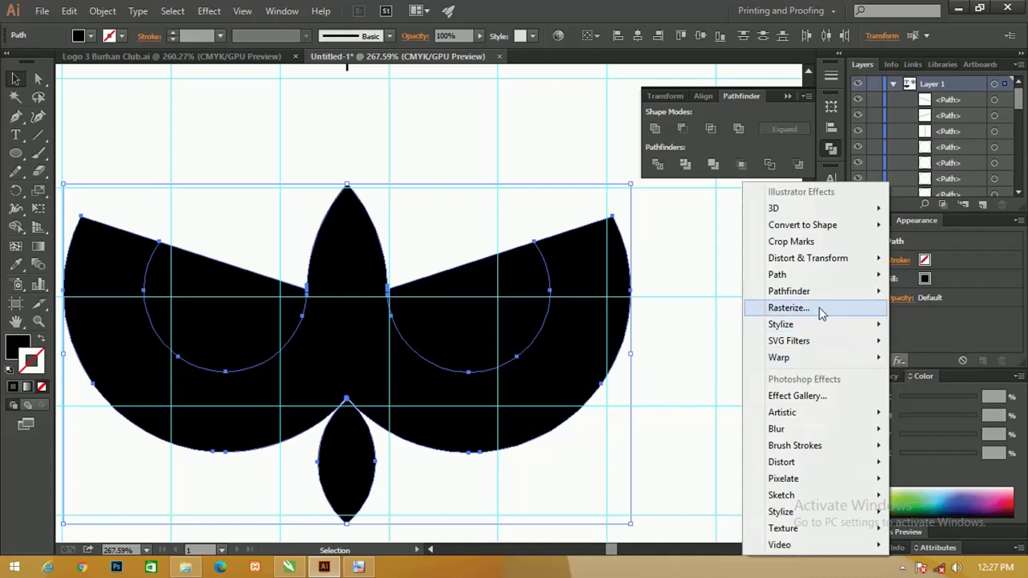
left_click(924, 275)
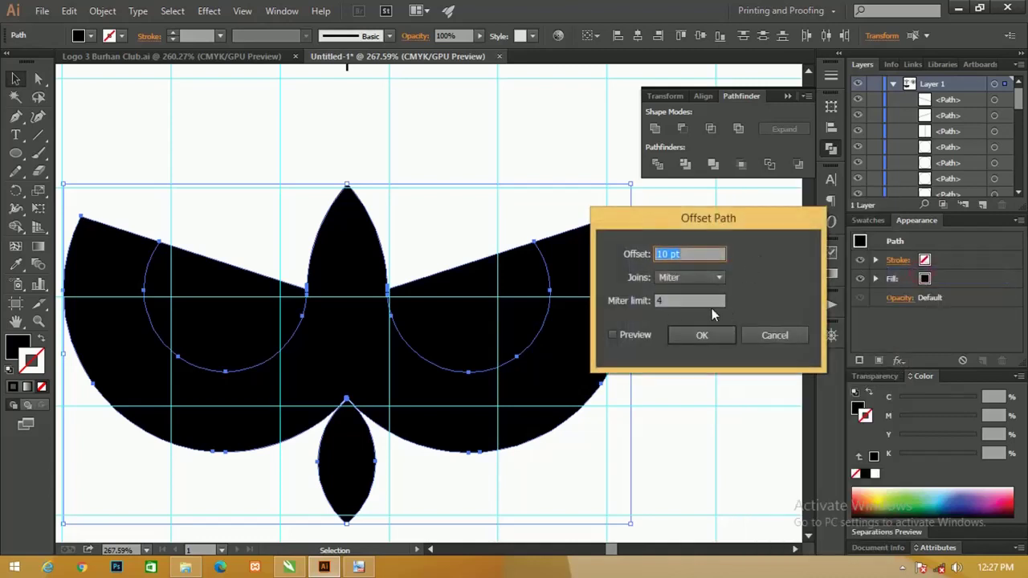
Preview trial offsets, then apply an Offset Path of -1.2 pt with Miter joins
left_click_drag(654, 233, 660, 212)
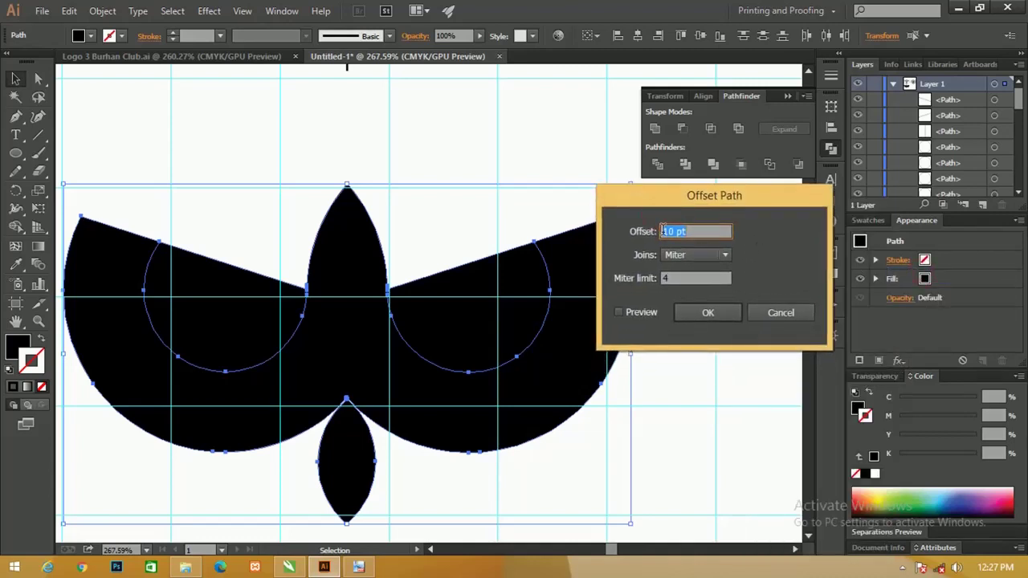
left_click(665, 231)
left_click(619, 313)
type("-10")
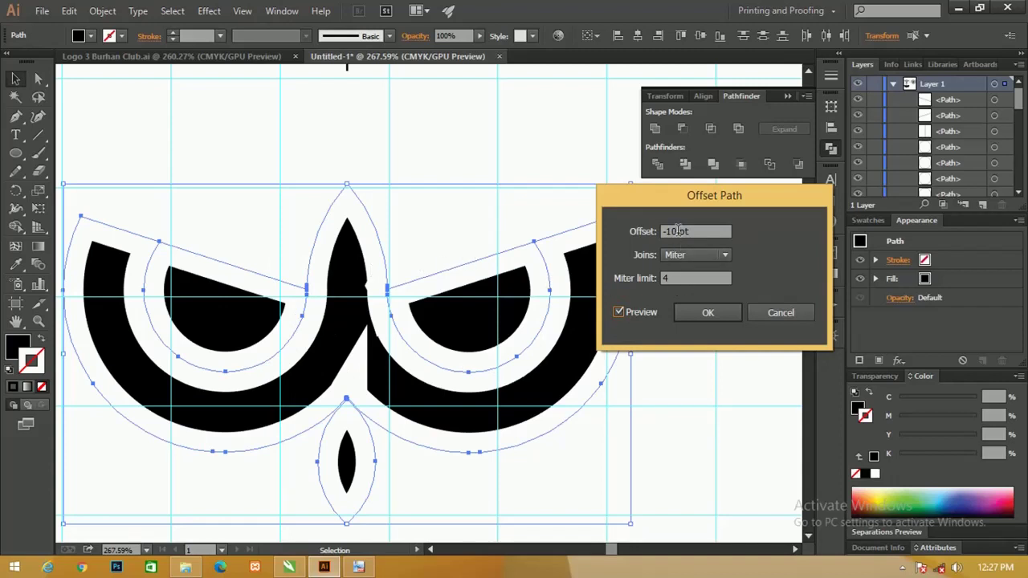
left_click_drag(678, 230, 667, 232)
type("-1")
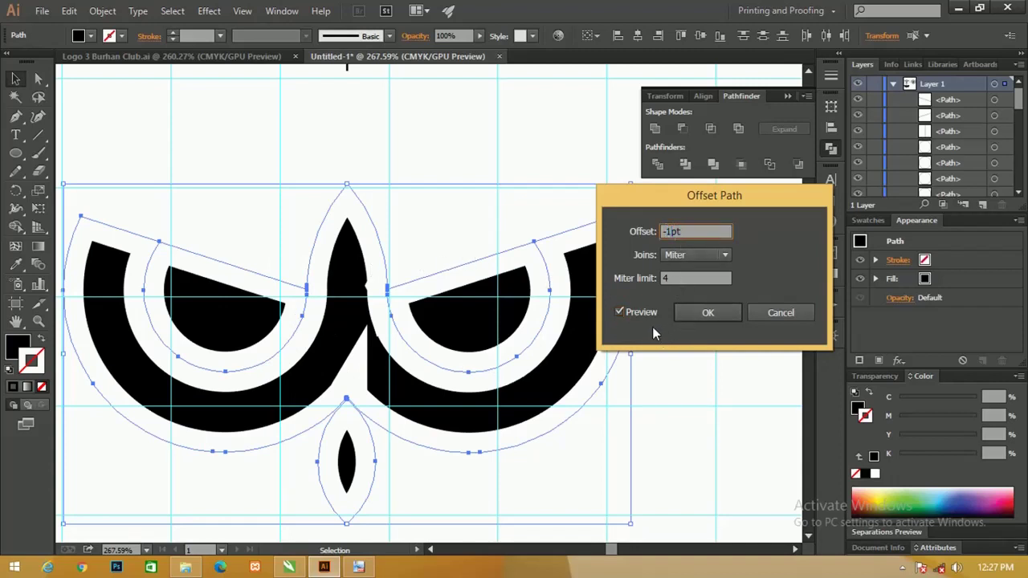
left_click(620, 312)
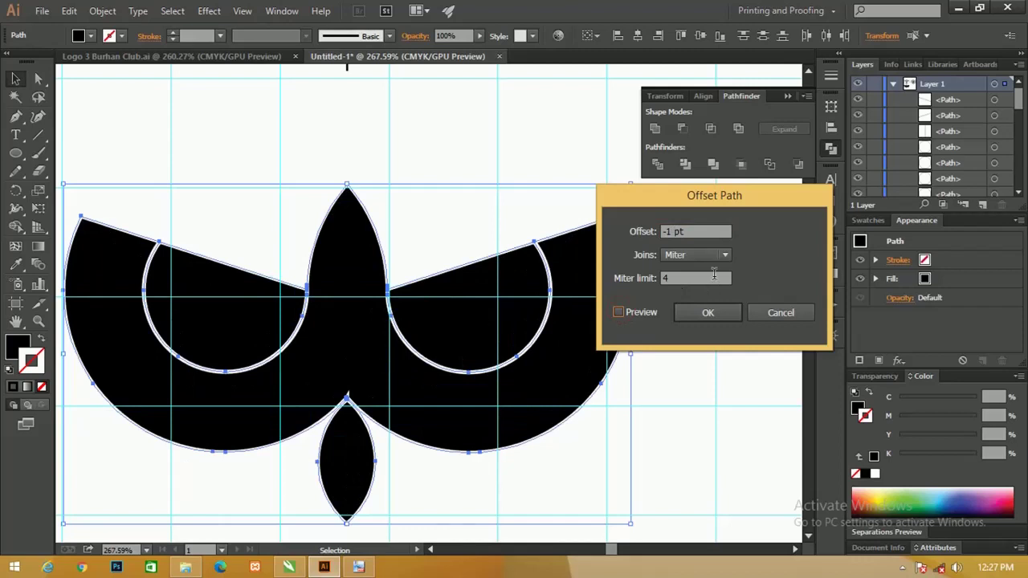
left_click(669, 229)
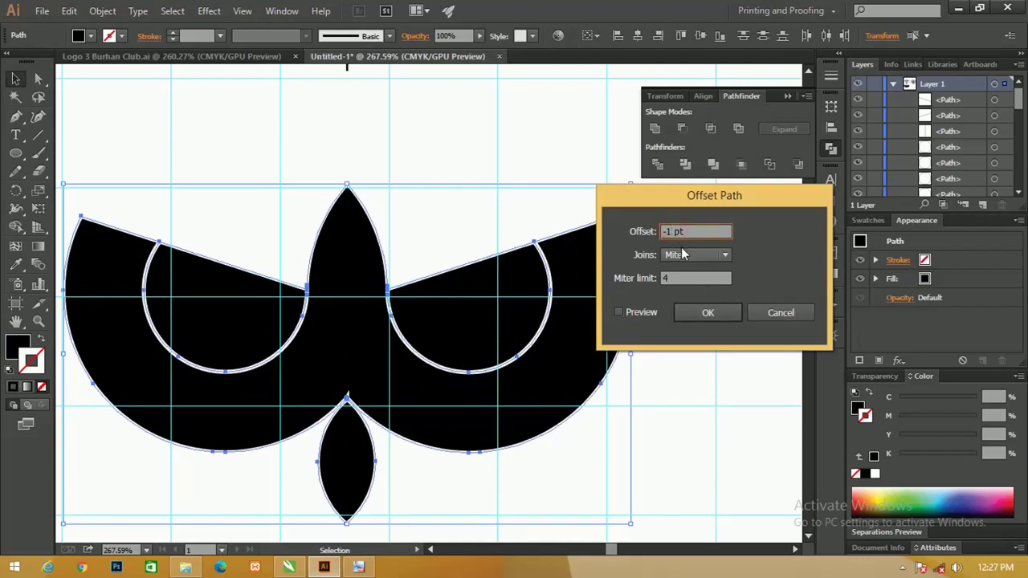
left_click(619, 313)
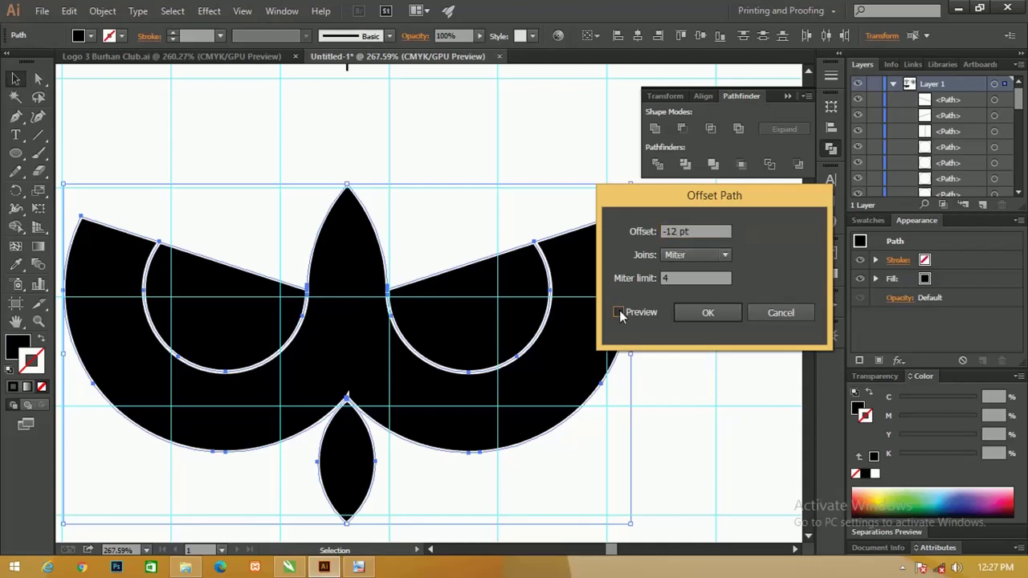
left_click(675, 231)
type("-1.2")
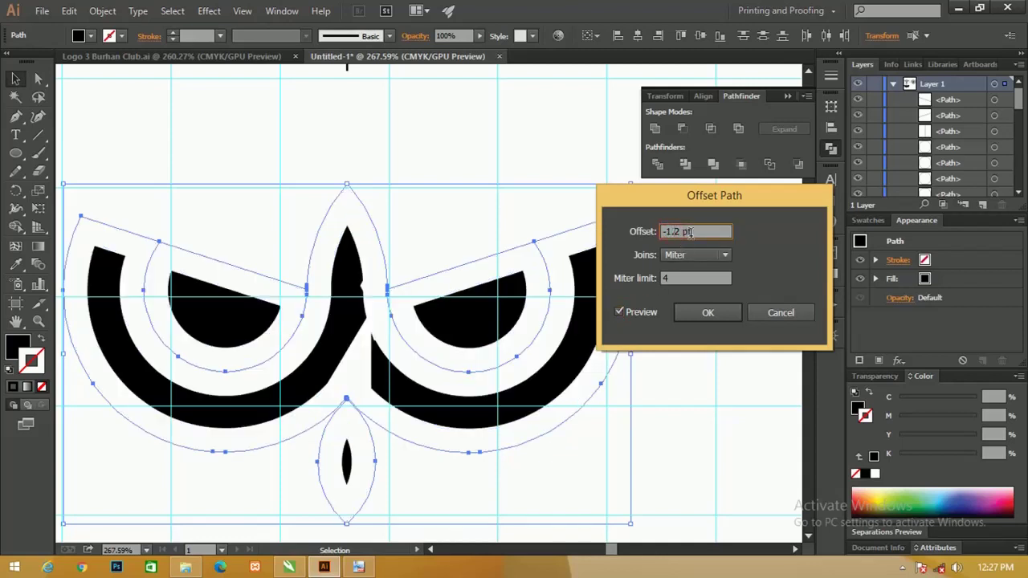
left_click(619, 312)
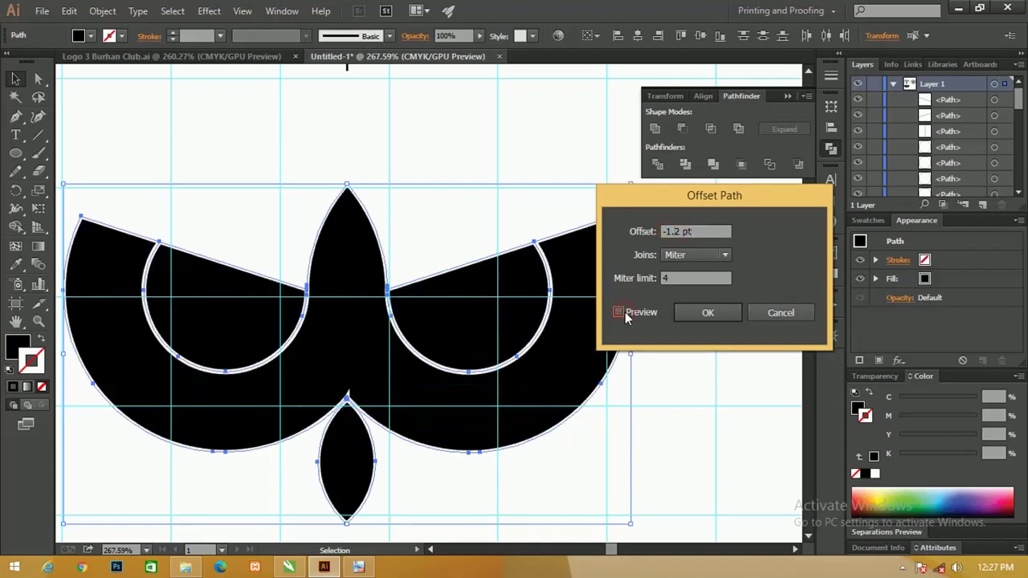
left_click(713, 312)
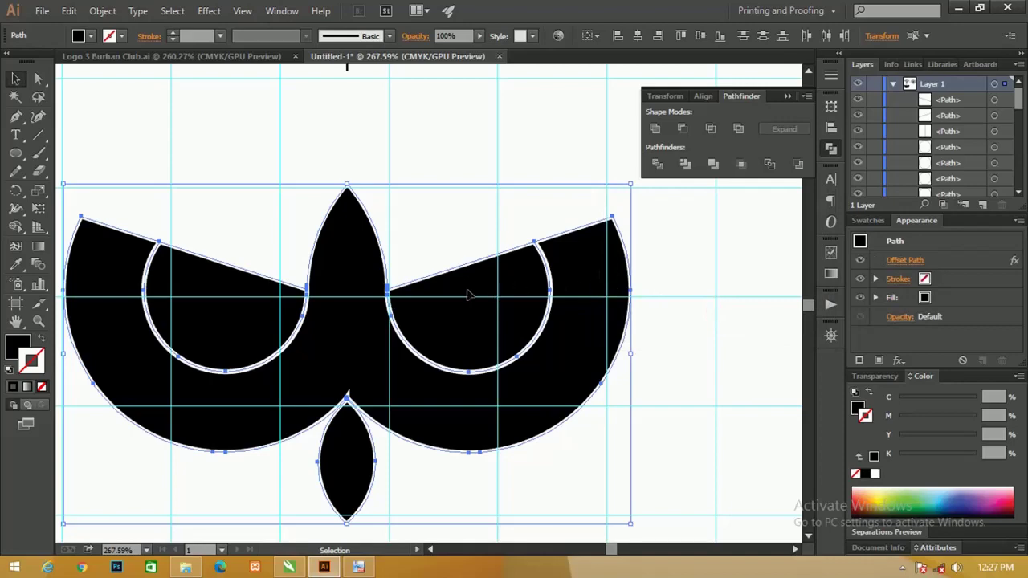
Zoom in and pan to inspect the white gaps around both eyes and the beak
key("z")
left_click_drag(235, 281, 518, 283)
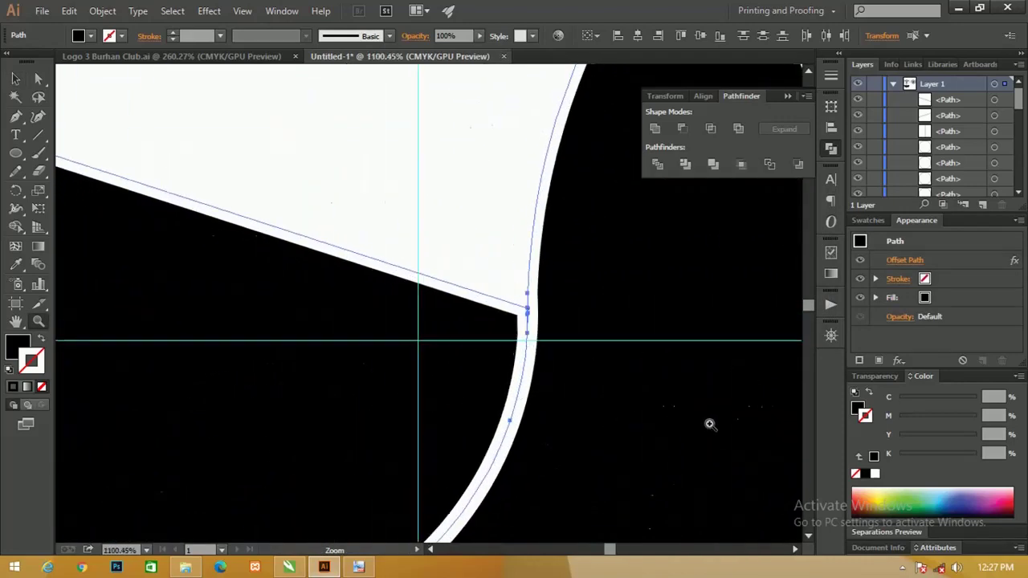
scroll(710, 424, "down", 3)
mouse_move(624, 404)
left_mouse_down()
mouse_move(420, 213)
mouse_move(410, 287)
left_mouse_up()
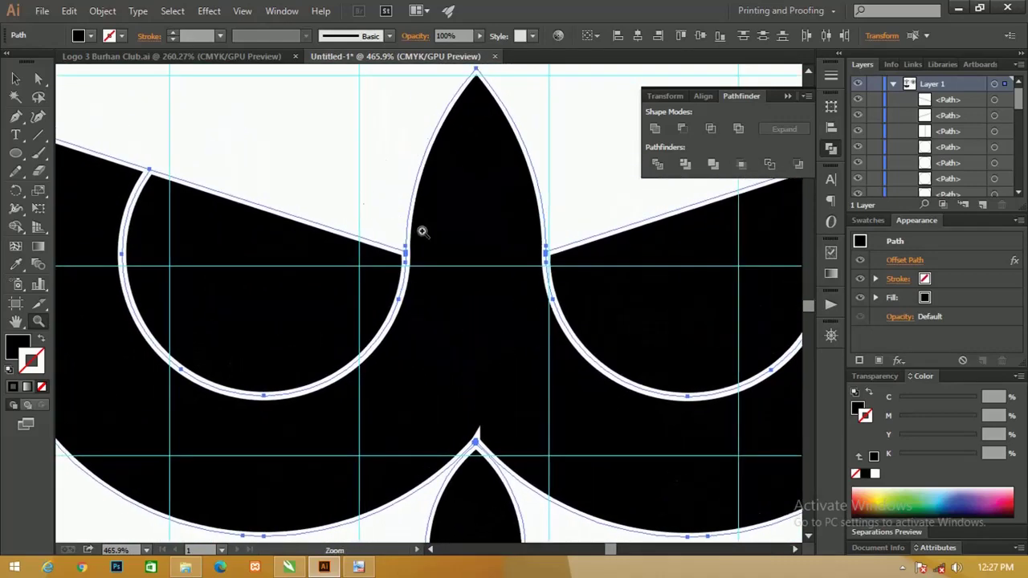
Expand the owl's Offset Path appearance into permanent outlined paths
left_click(102, 11)
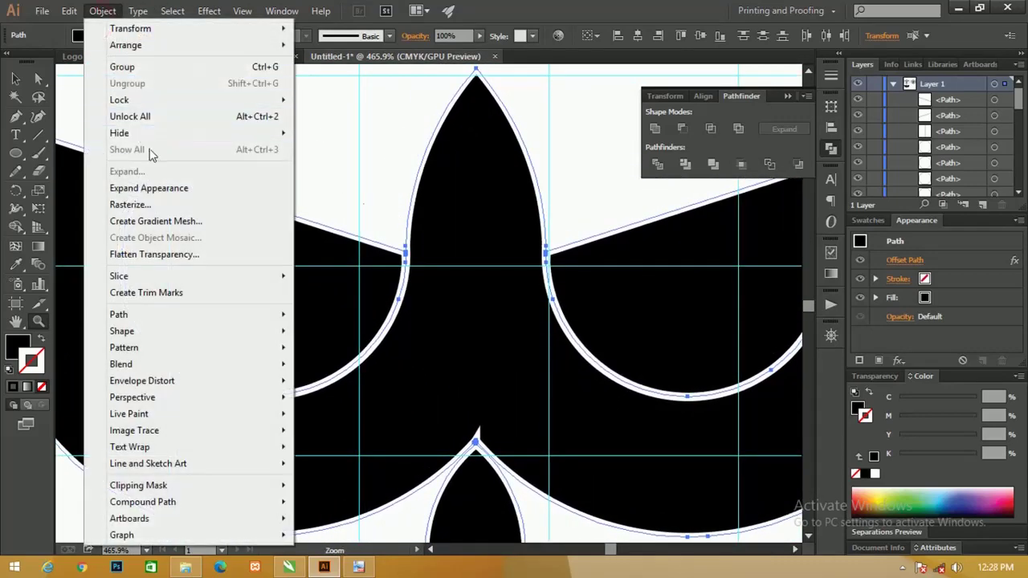
left_click(177, 188)
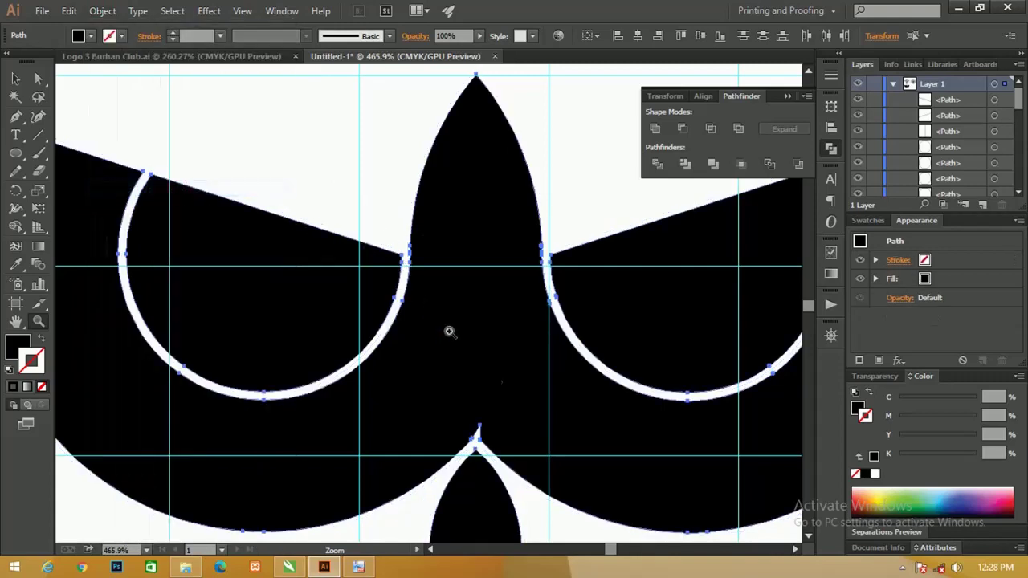
left_click_drag(534, 426, 500, 260)
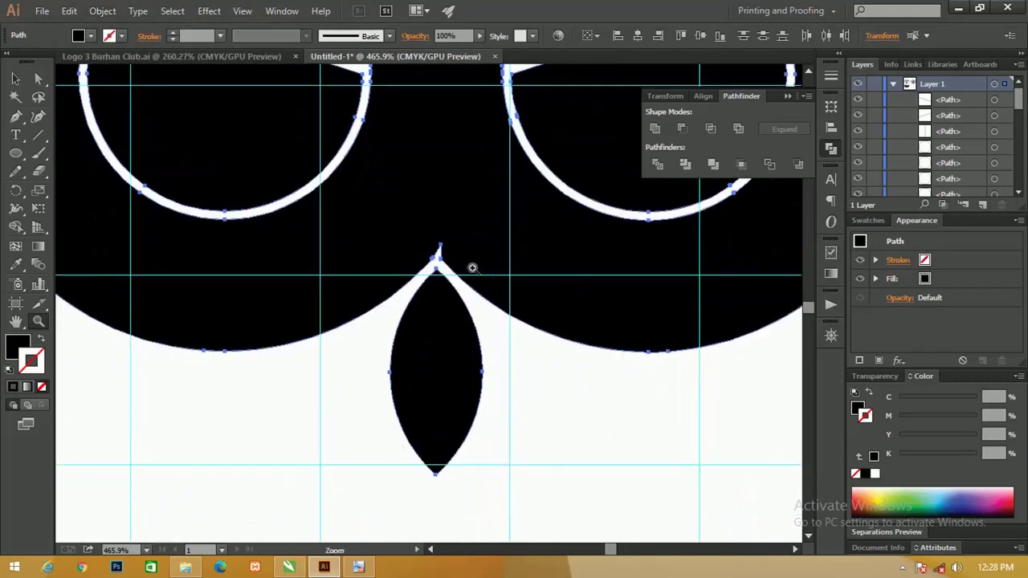
Zoom in and centre the view on the sharp tip above the beak
left_click(472, 268)
left_click(424, 257)
left_click(425, 256, "alt")
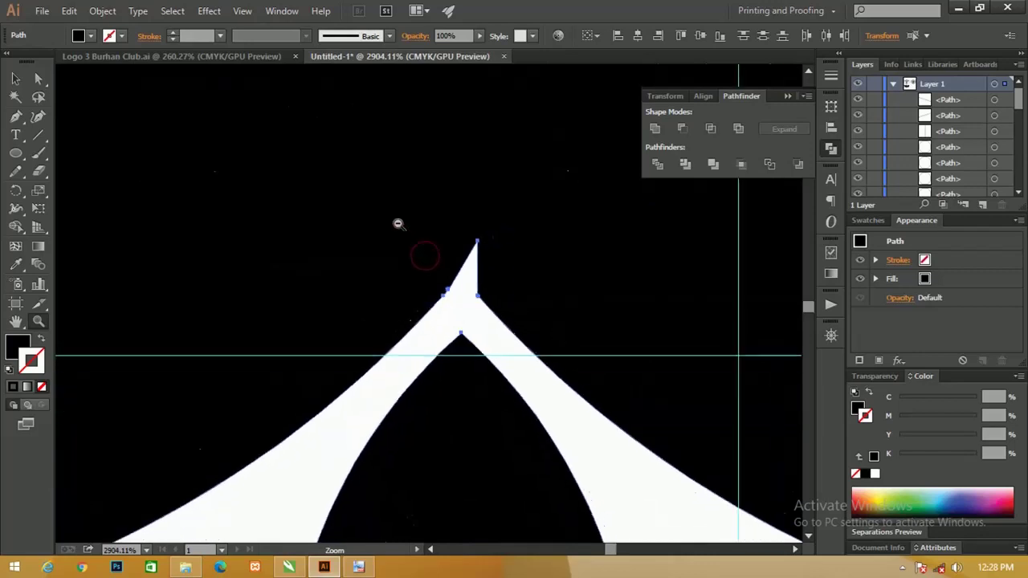
left_click_drag(509, 305, 473, 287)
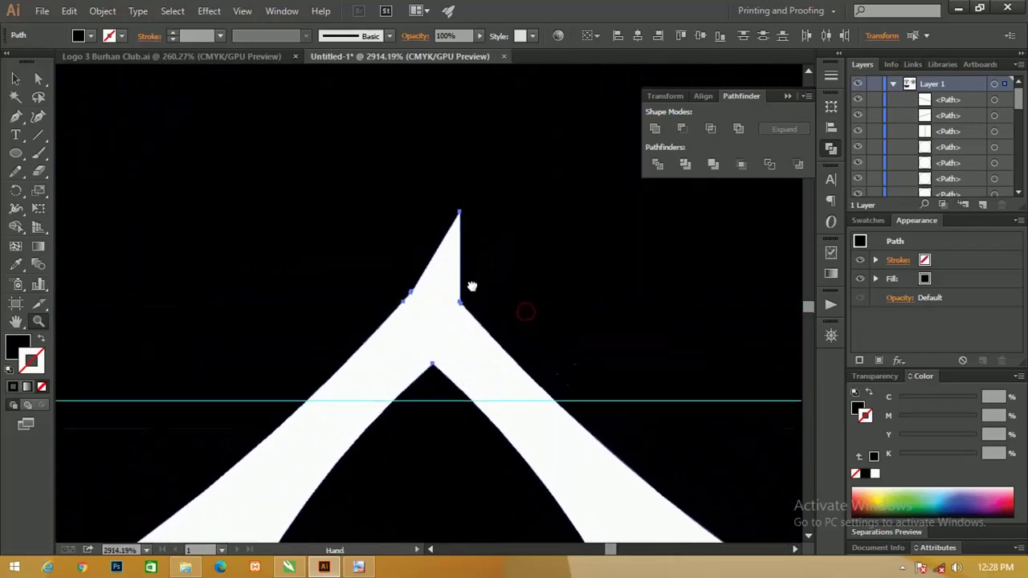
left_click(38, 78)
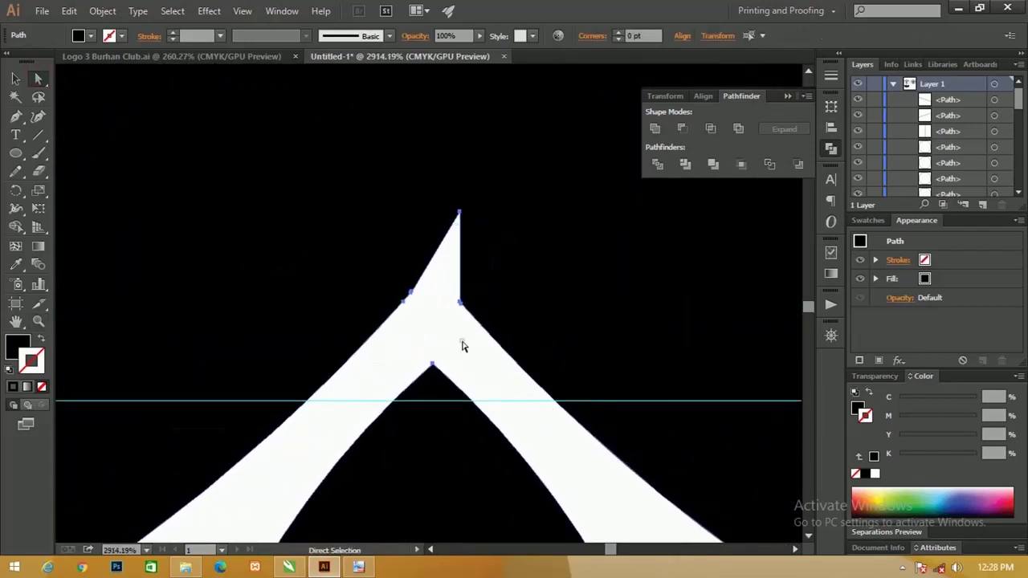
Show the rulers and drag a vertical centre guide across the beak tip
left_click(462, 346)
left_click(459, 302)
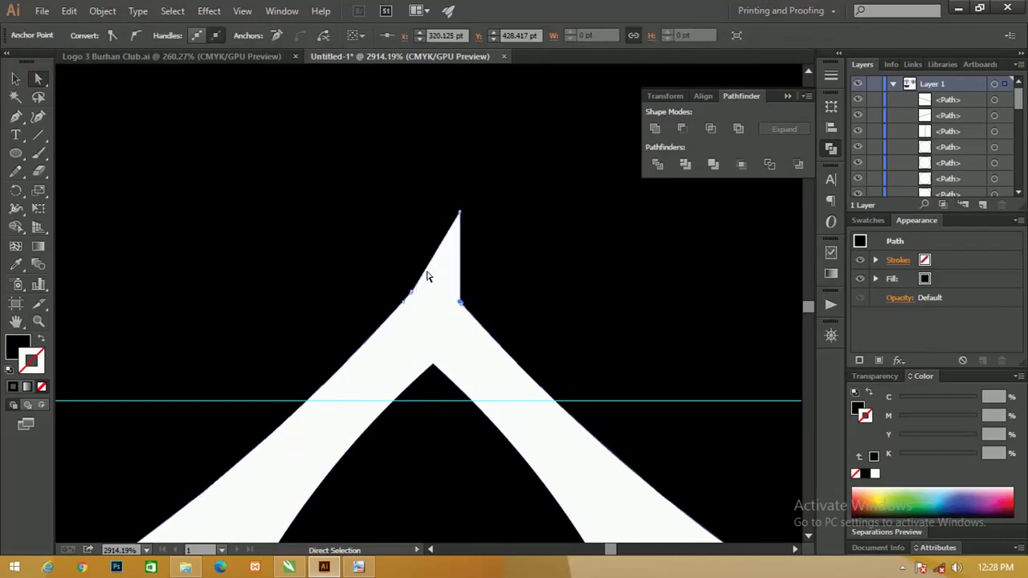
key("ctrl+r")
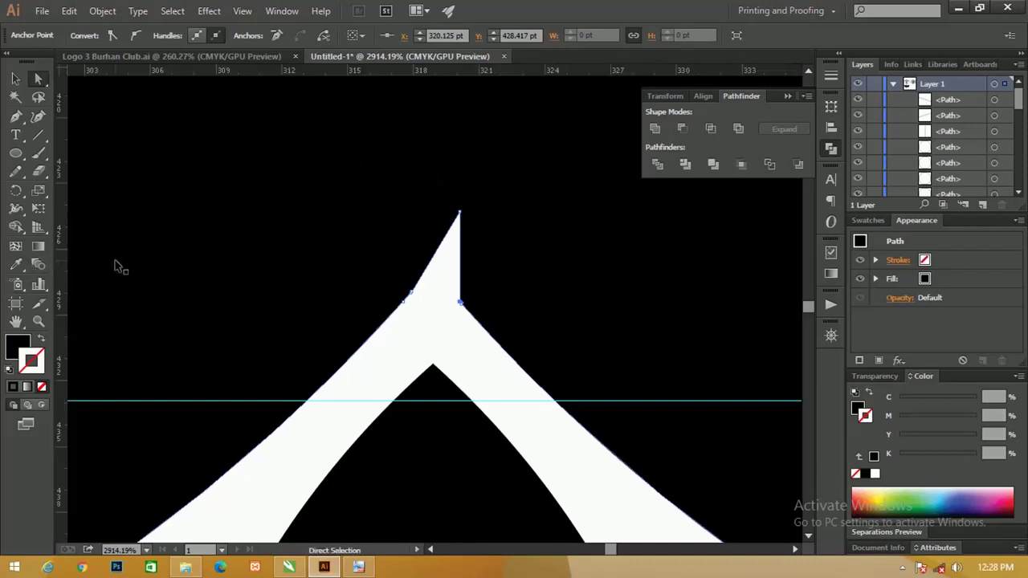
left_click_drag(64, 291, 432, 333)
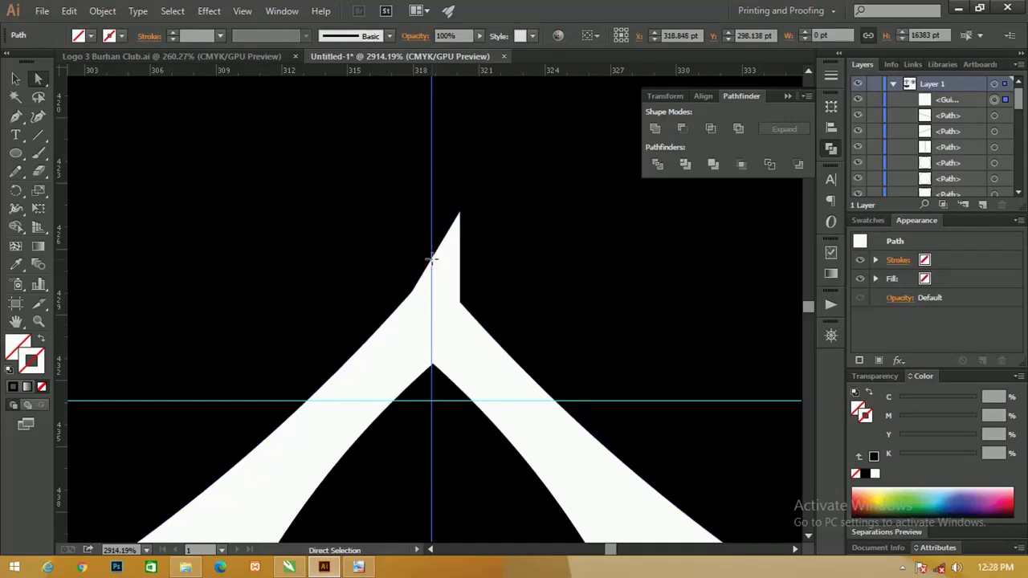
Add an anchor point where the white gap's edge meets the centre guide
key("p")
left_click(432, 260)
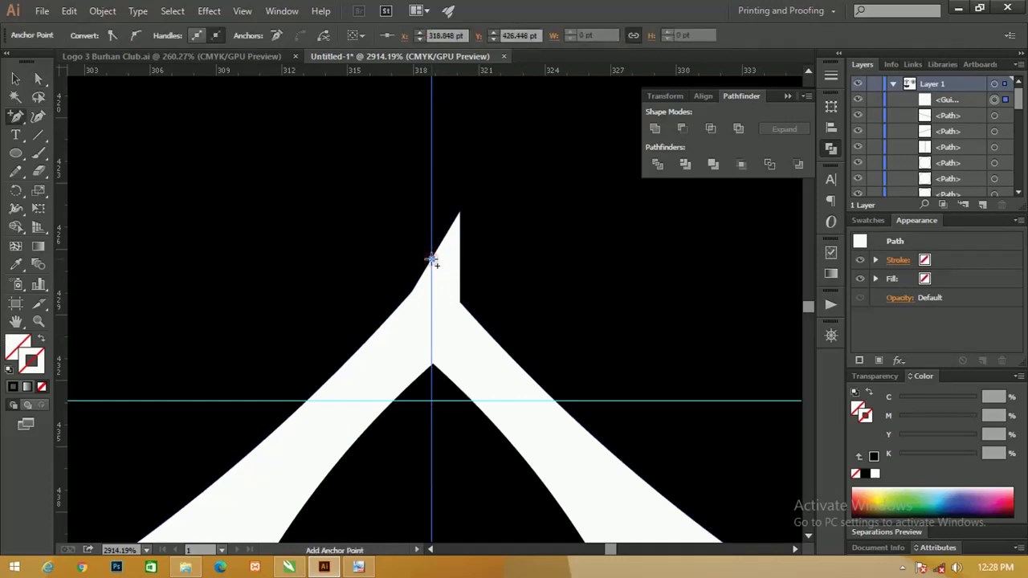
key("a")
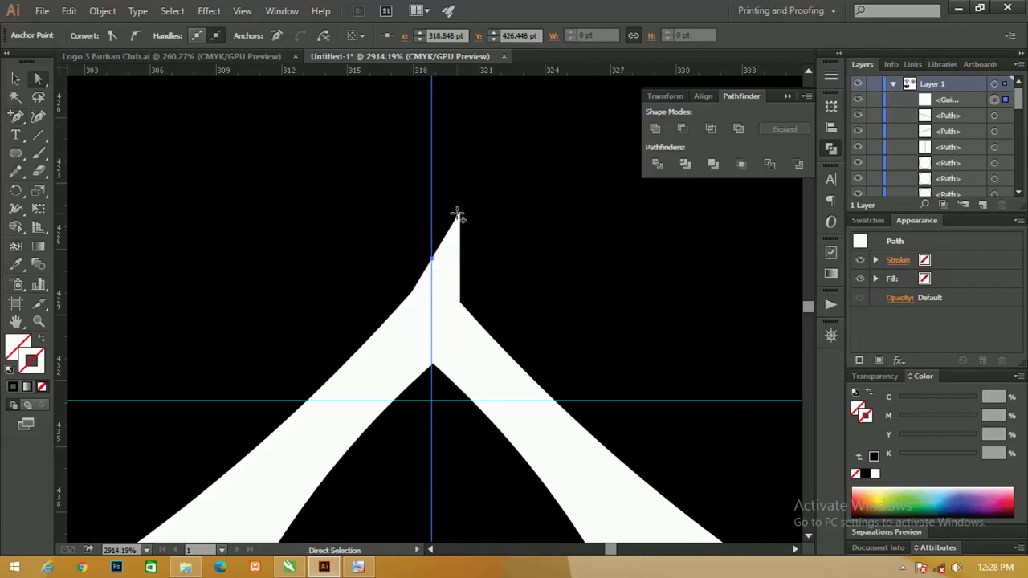
left_click(473, 216)
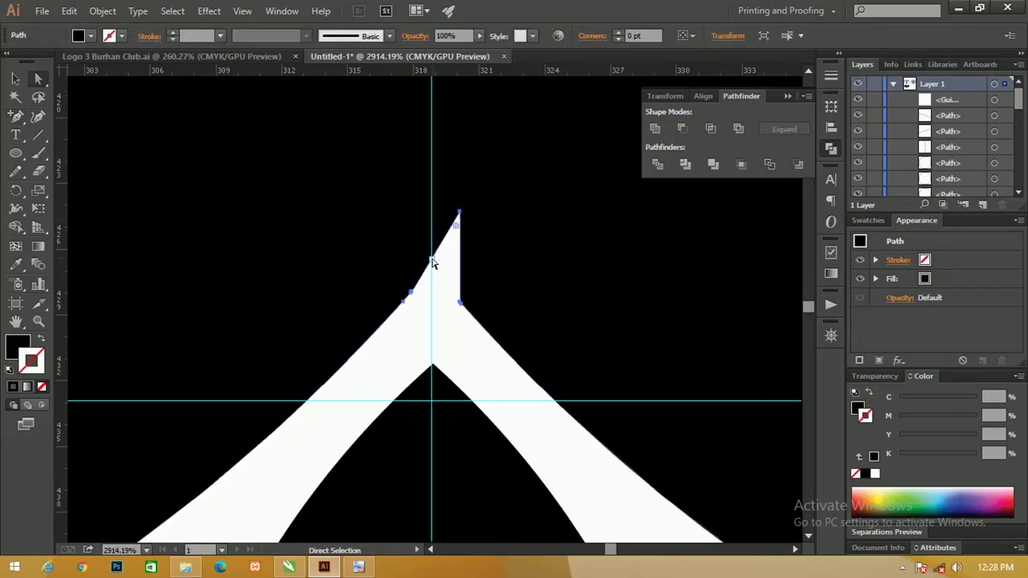
key("p")
left_click(432, 260)
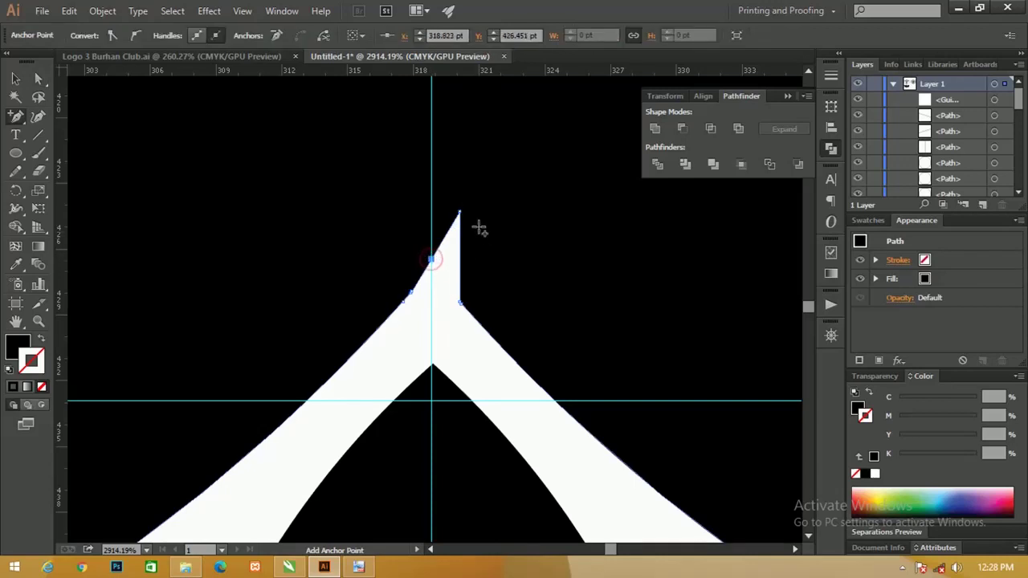
key("a")
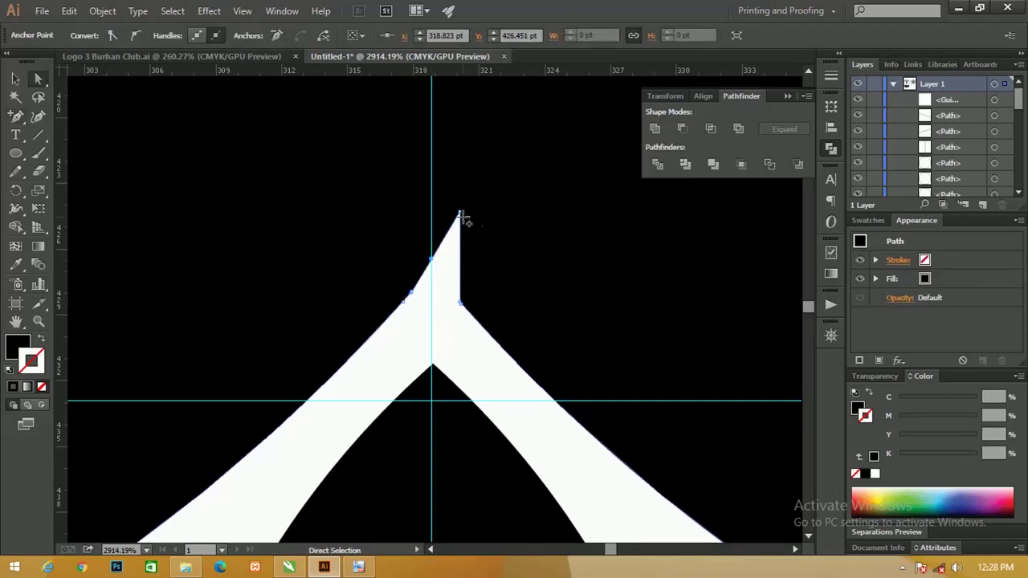
Delete the spike-tip anchor and nudge the apex anchor onto the centre guide
key("p")
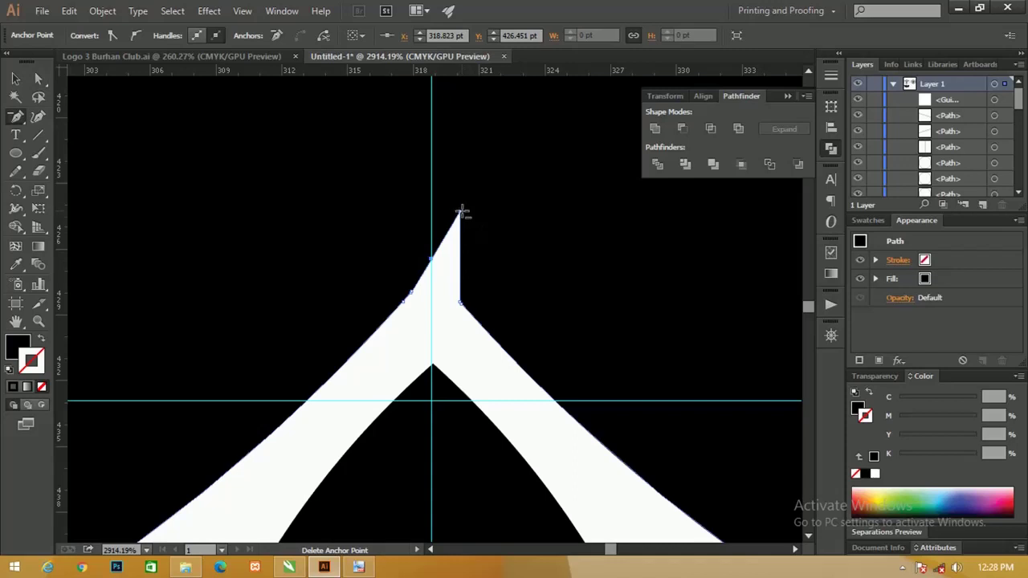
left_click(460, 211)
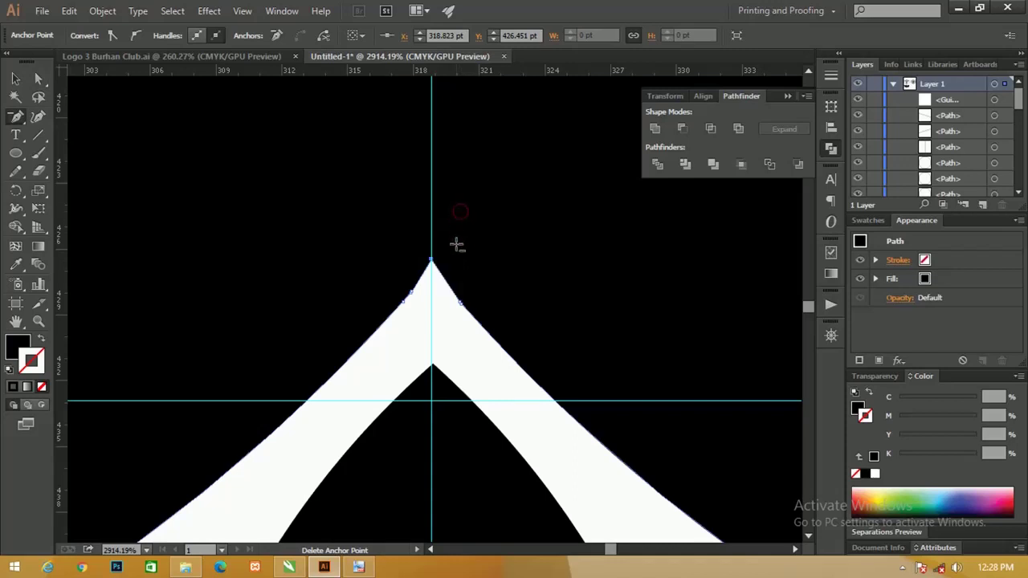
left_click_drag(390, 260, 504, 312)
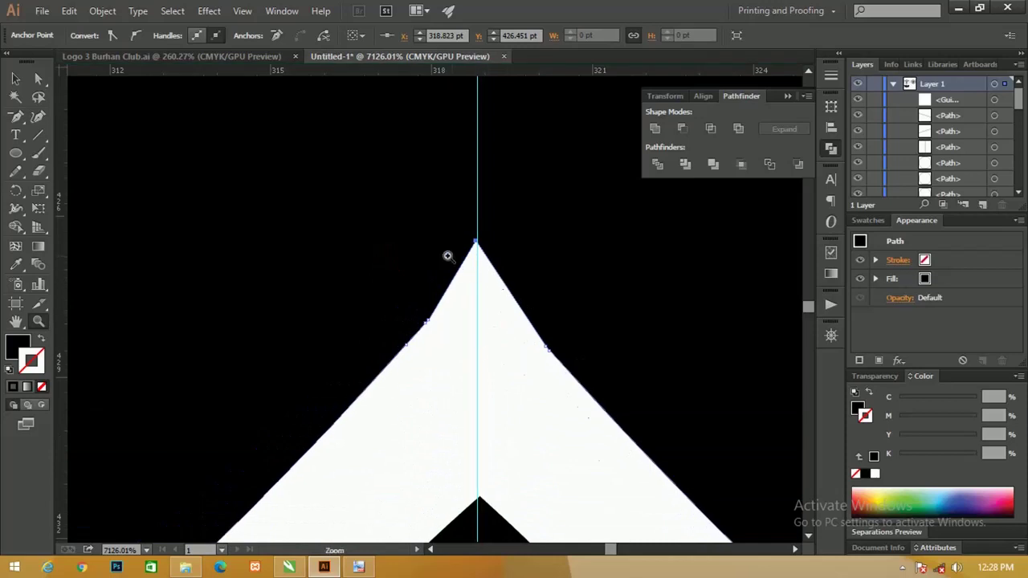
left_click_drag(447, 255, 622, 353)
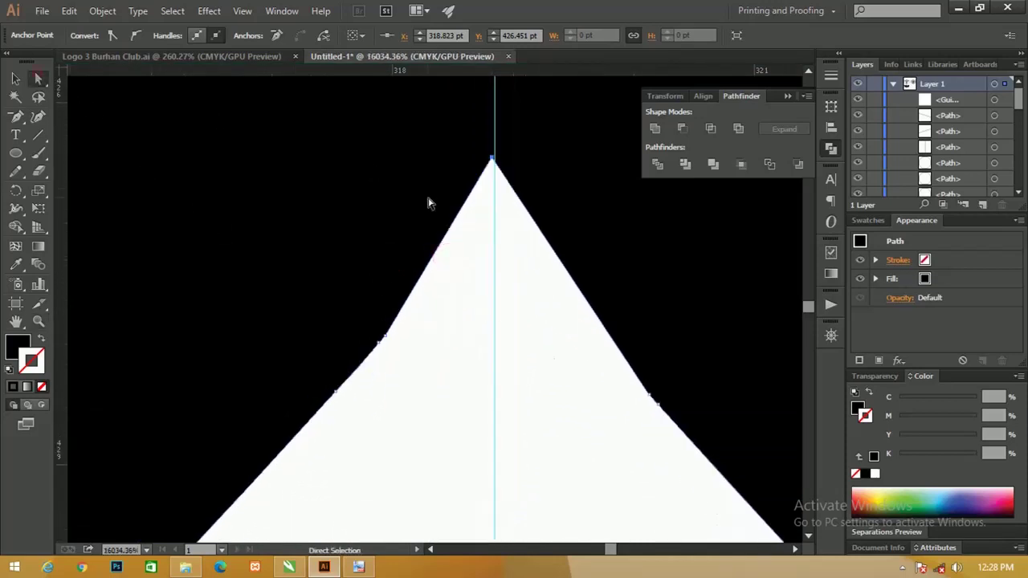
left_click_drag(493, 159, 493, 157)
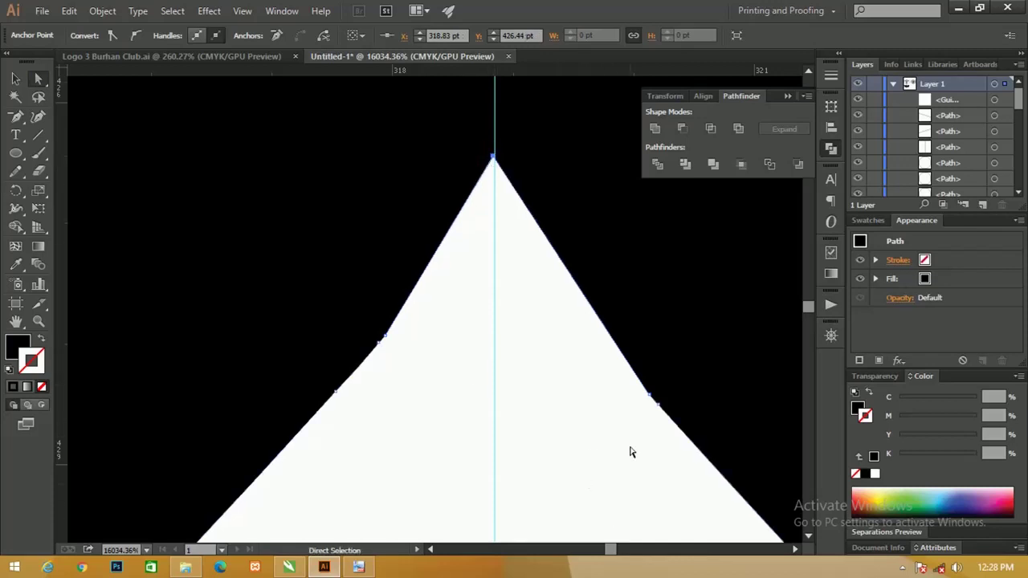
key("ctrl+minus")
key("ctrl+minus")
key("ctrl+minus")
key("ctrl+minus")
key("ctrl+minus")
key("ctrl+minus")
key("ctrl+minus")
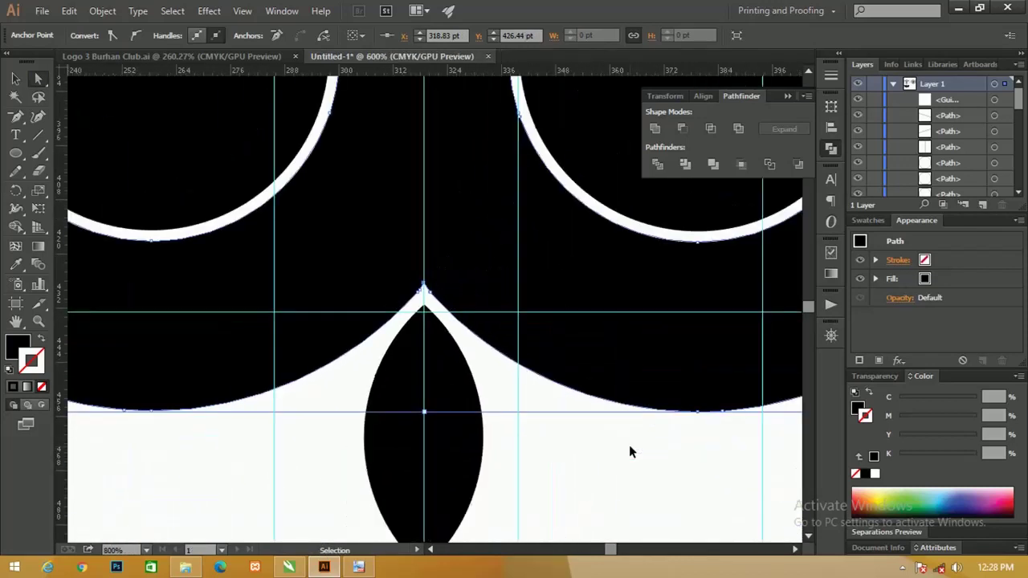
key("ctrl+minus")
key("ctrl+minus")
key("ctrl+minus")
key("ctrl+minus")
Zoom into the head's upper-left corner and draw a black circle over it with the Ellipse tool
key("space")
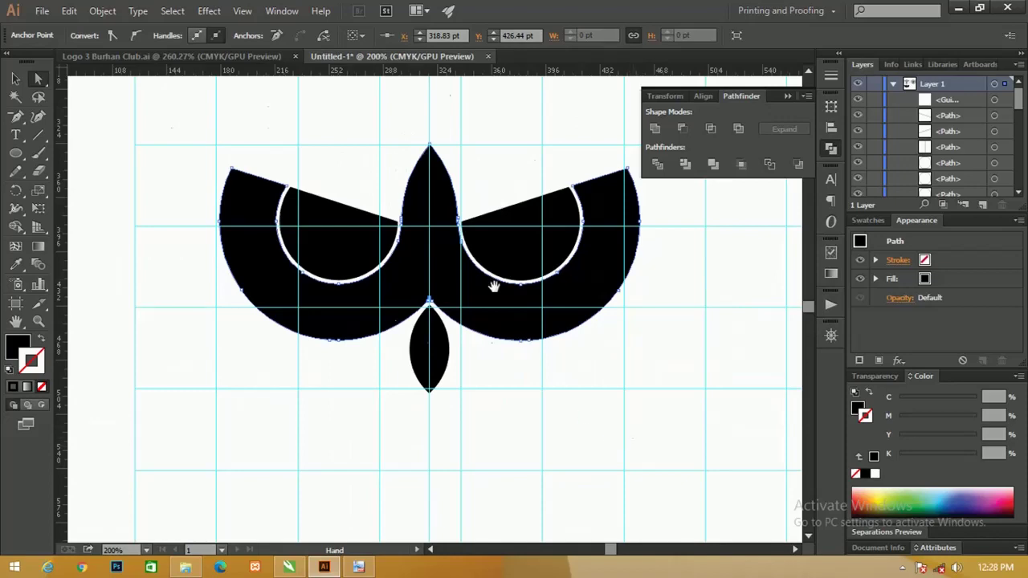
left_click_drag(494, 286, 425, 382)
key("z")
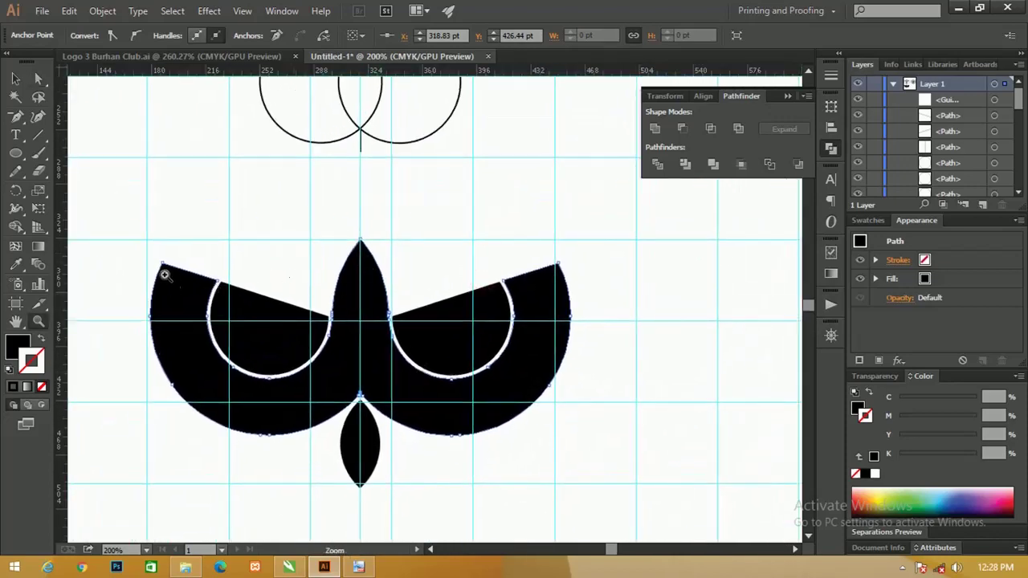
left_click_drag(160, 264, 239, 275)
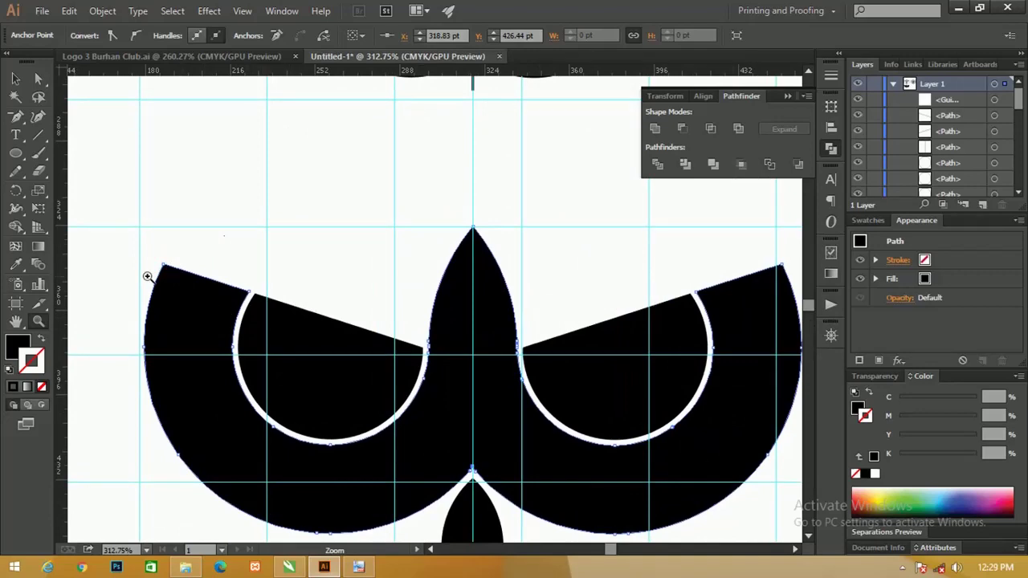
key("l")
left_click_drag(162, 190, 217, 265)
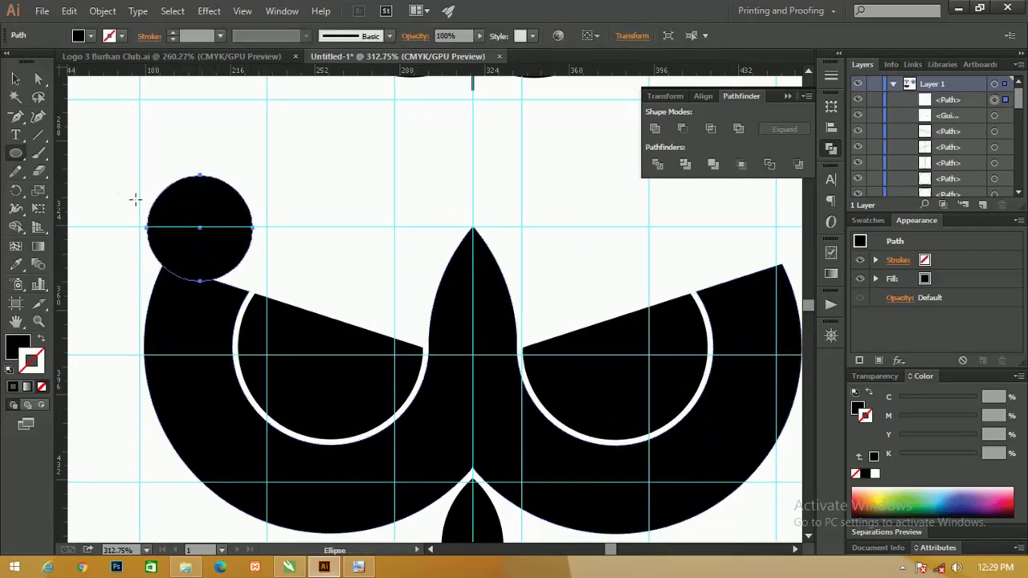
Resize the ear circle so it rests on the head's upper-left corner
key("ctrl+space")
mouse_move(154, 289)
left_mouse_down()
mouse_move(230, 302)
mouse_move(281, 341)
mouse_move(265, 336)
left_mouse_up()
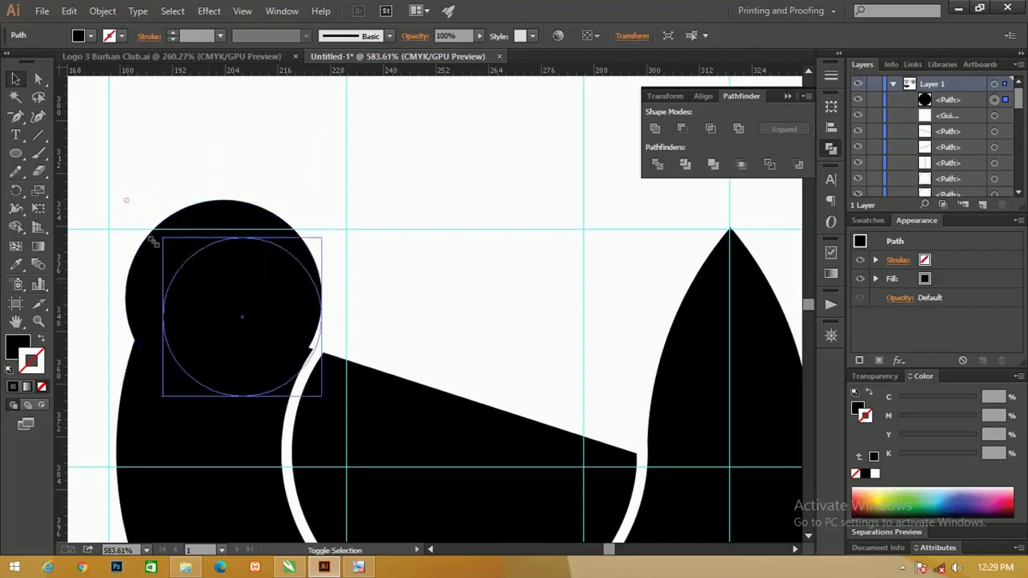
left_click_drag(129, 207, 190, 265)
mouse_move(255, 316)
left_mouse_down()
mouse_move(218, 299)
mouse_move(203, 325)
mouse_move(206, 315)
left_mouse_up()
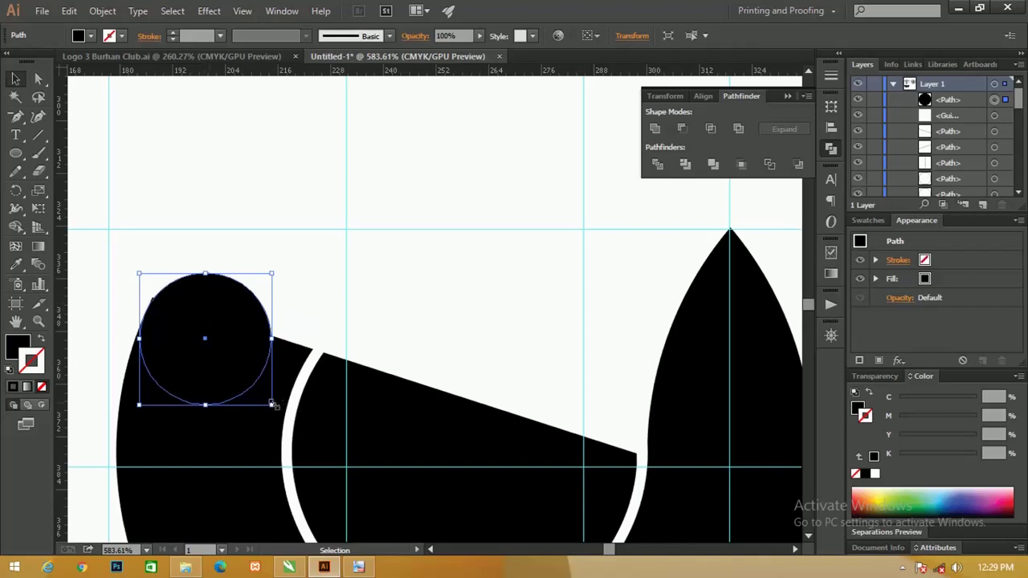
left_click_drag(273, 404, 296, 470)
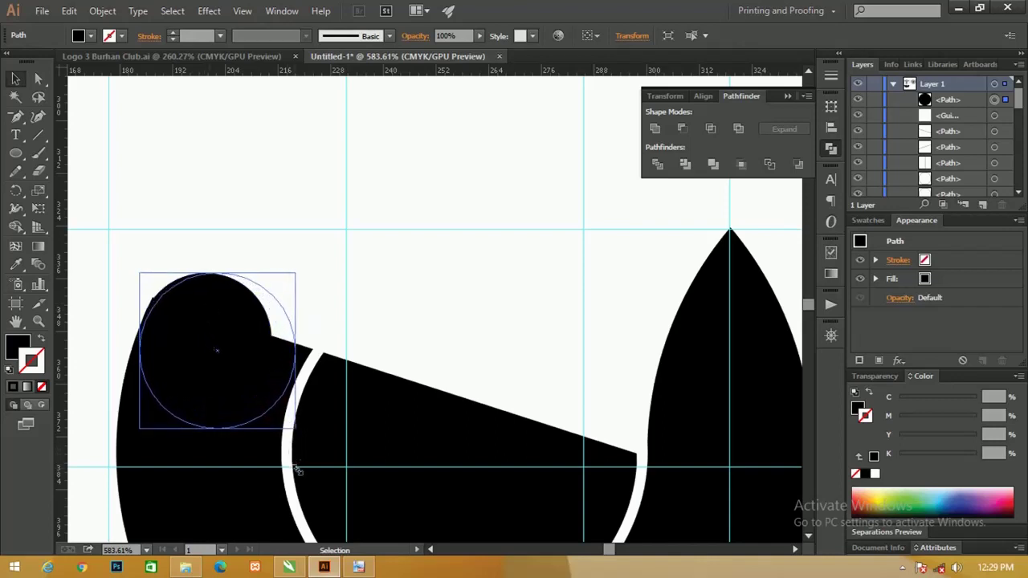
left_click_drag(296, 470, 299, 477)
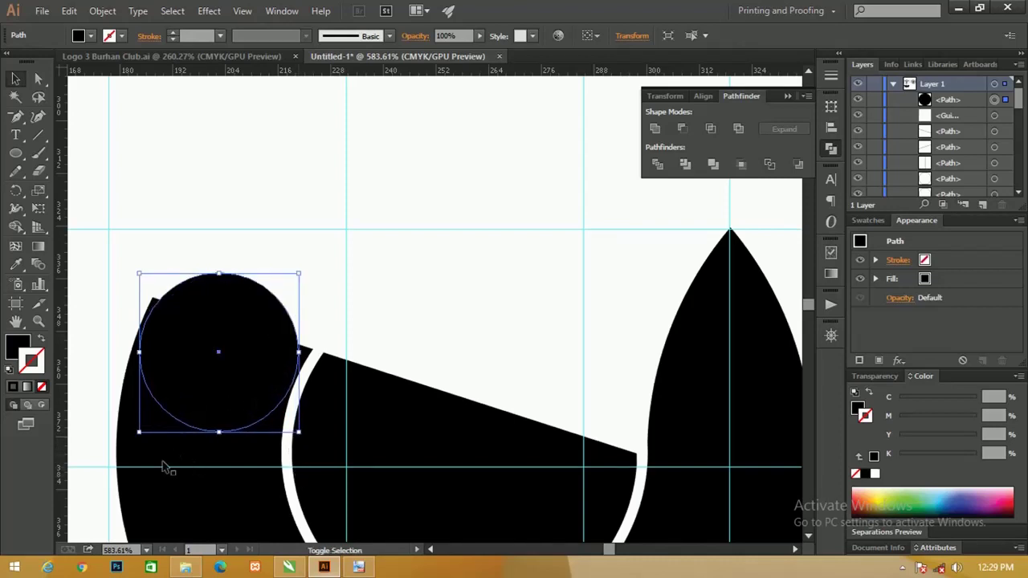
Add the head shape to the selection and swap fill and stroke to show 1 pt outlines
left_click(170, 486, "shift")
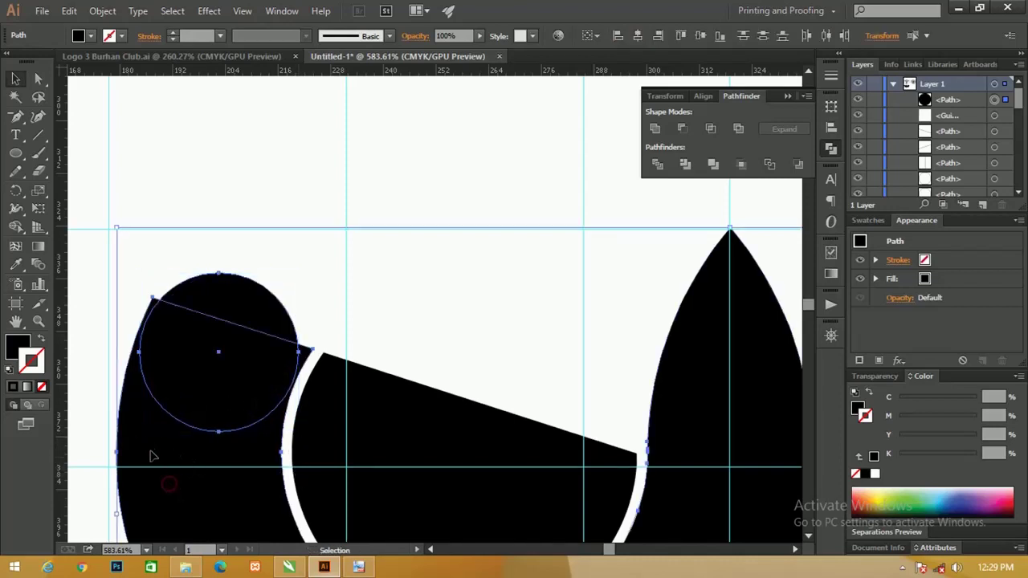
left_click(41, 340)
scroll(303, 280, "down", 1)
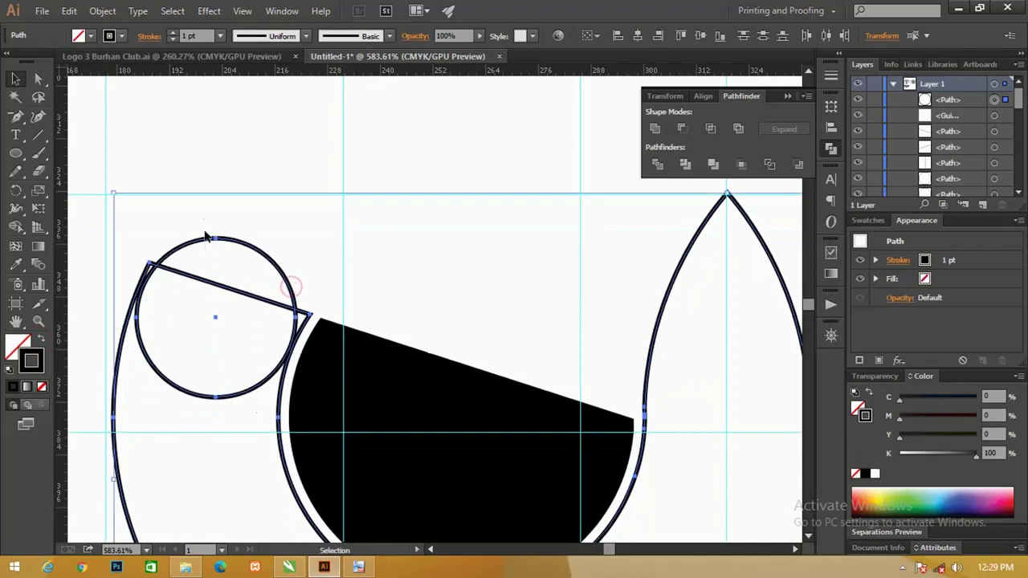
left_click(195, 202)
key("z")
left_click(159, 220)
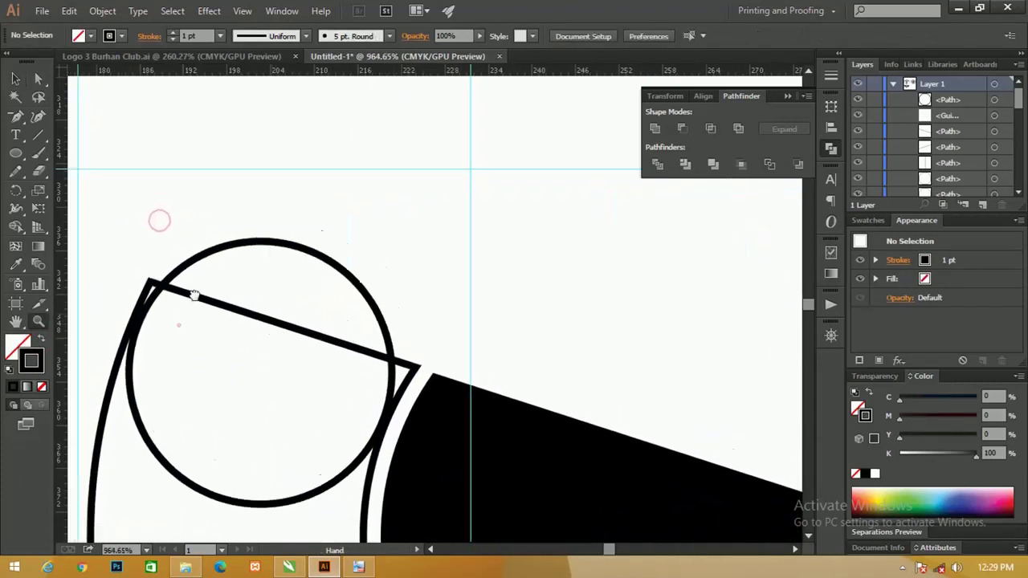
mouse_move(194, 295)
left_mouse_down()
mouse_move(213, 271)
mouse_move(199, 234)
left_mouse_up()
key("v")
left_click(197, 242)
key("ctrl+minus")
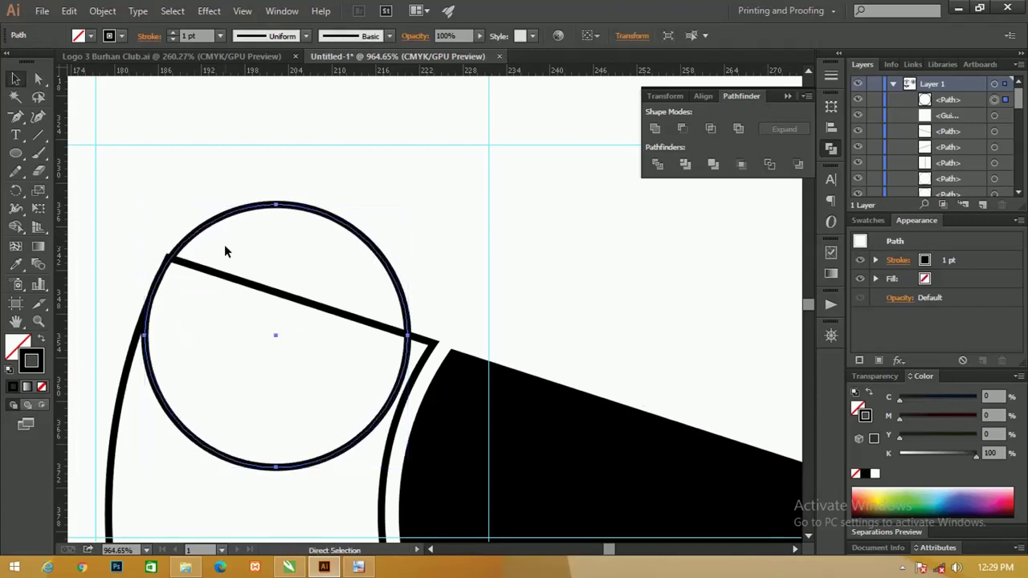
key("ctrl+minus")
key("ctrl+minus")
left_click_drag(287, 329, 258, 314)
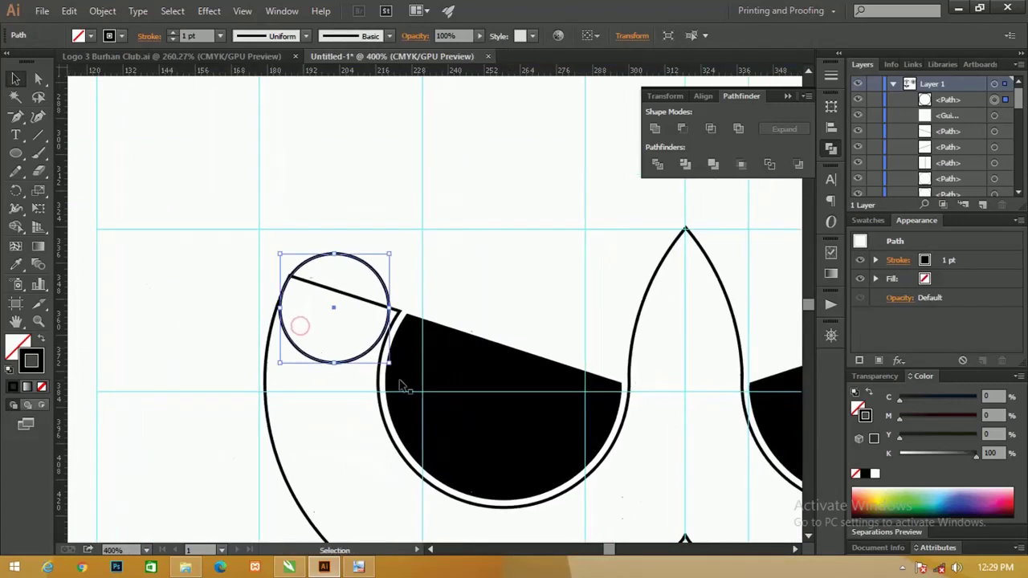
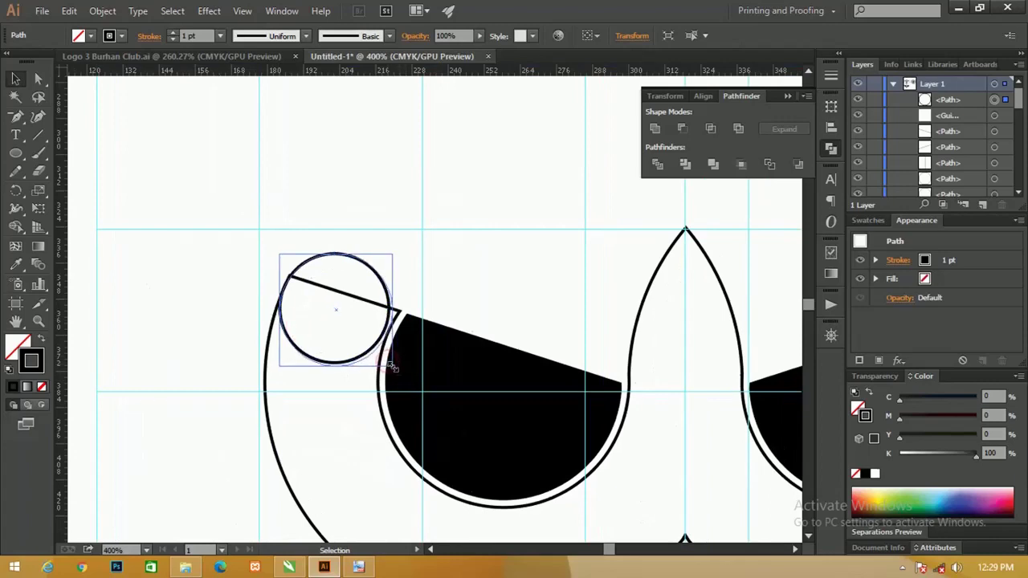
Inspect the small left-eye circle up close, then Alt-drag a copy toward the right eye
key("z")
mouse_move(353, 294)
left_mouse_down()
mouse_move(410, 346)
mouse_move(362, 339)
left_mouse_up()
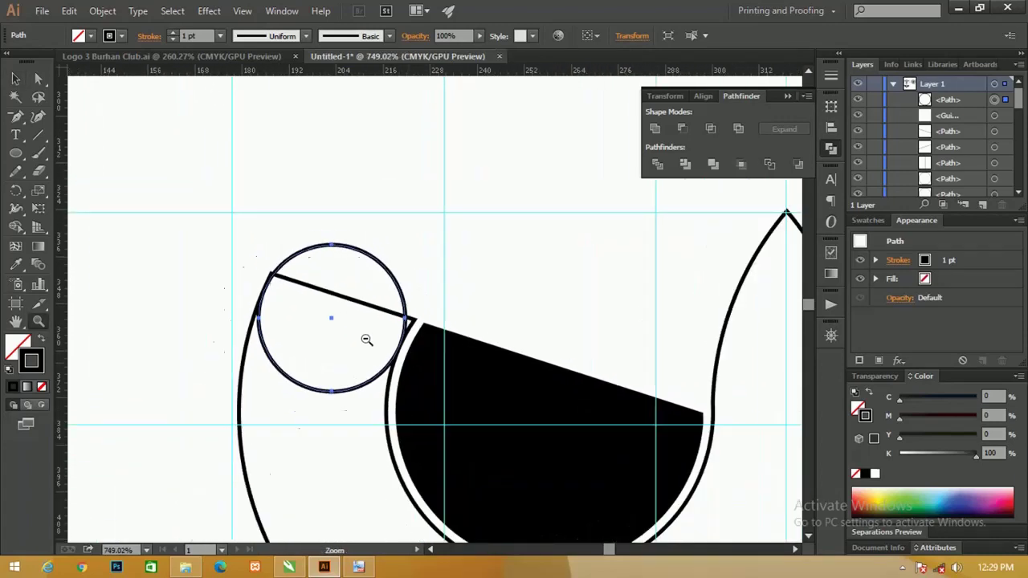
mouse_move(367, 284)
left_mouse_down()
mouse_move(213, 247)
mouse_move(136, 203)
left_mouse_up()
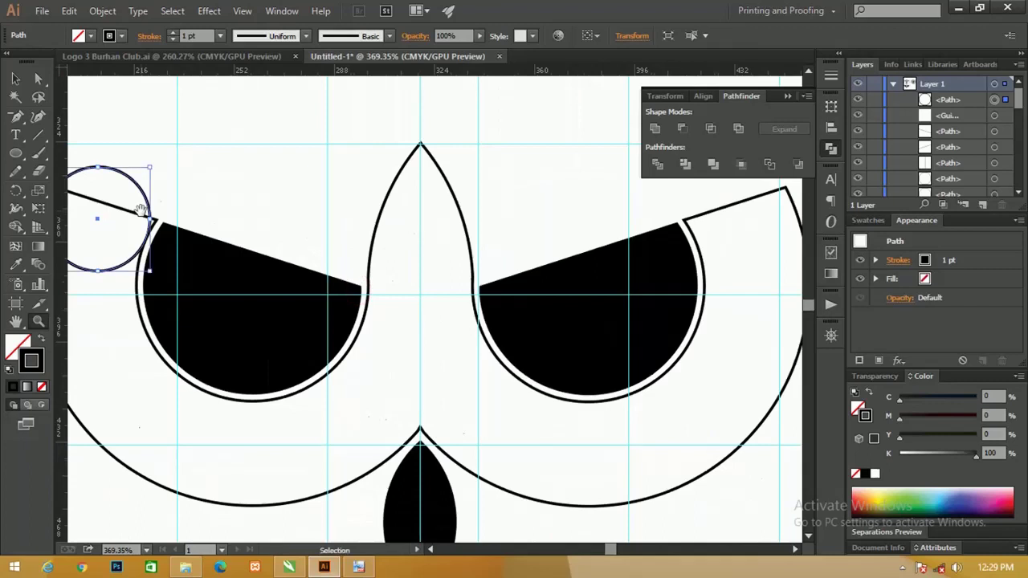
key("ctrl+minus")
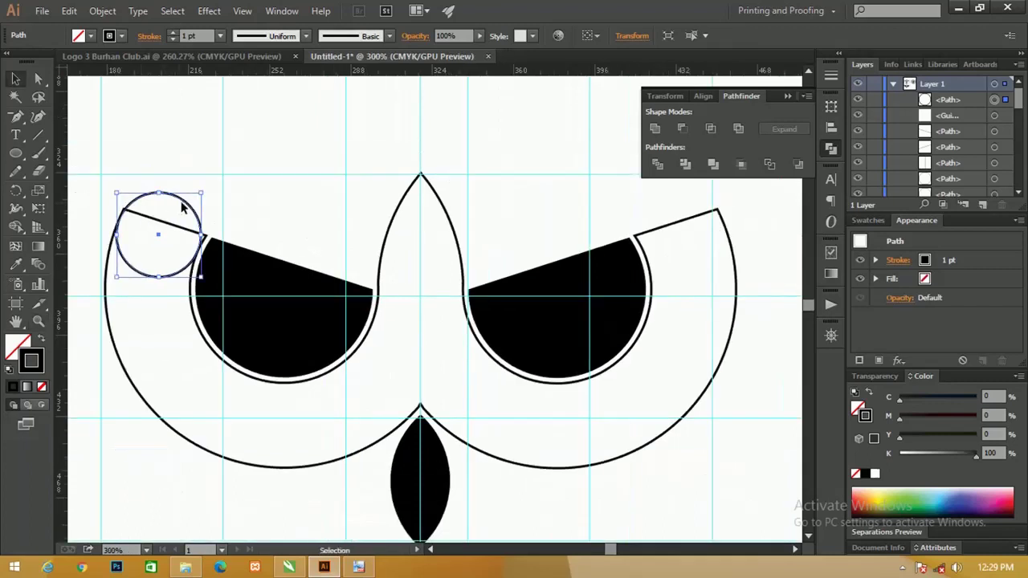
left_click_drag(183, 205, 705, 225)
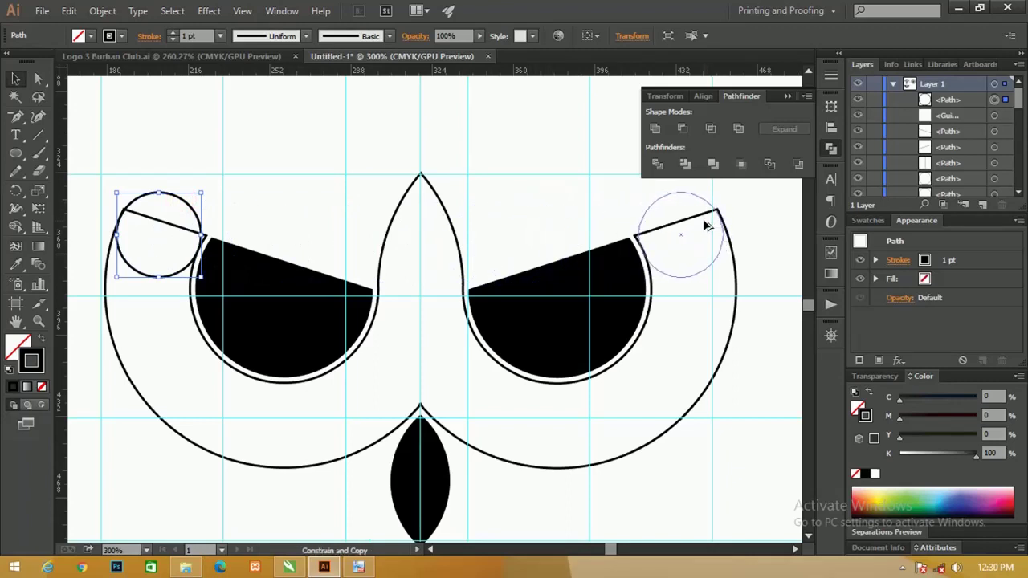
Position the circle copy precisely on the right eye's outer corner, mirroring the left circle
left_click_drag(705, 225, 707, 223)
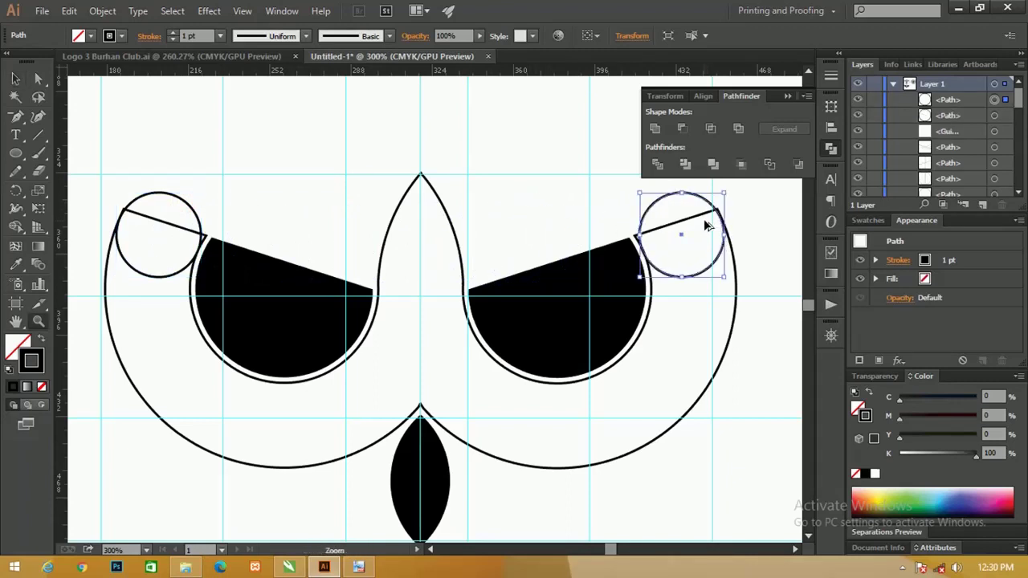
mouse_move(657, 189)
left_mouse_down()
mouse_move(754, 263)
mouse_move(532, 236)
mouse_move(692, 350)
left_mouse_up()
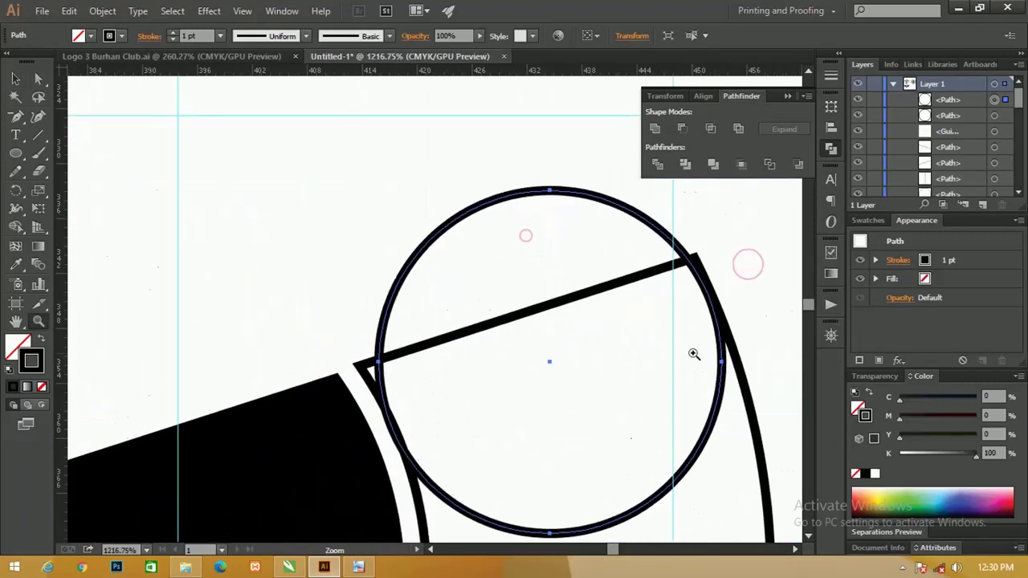
left_click(15, 78)
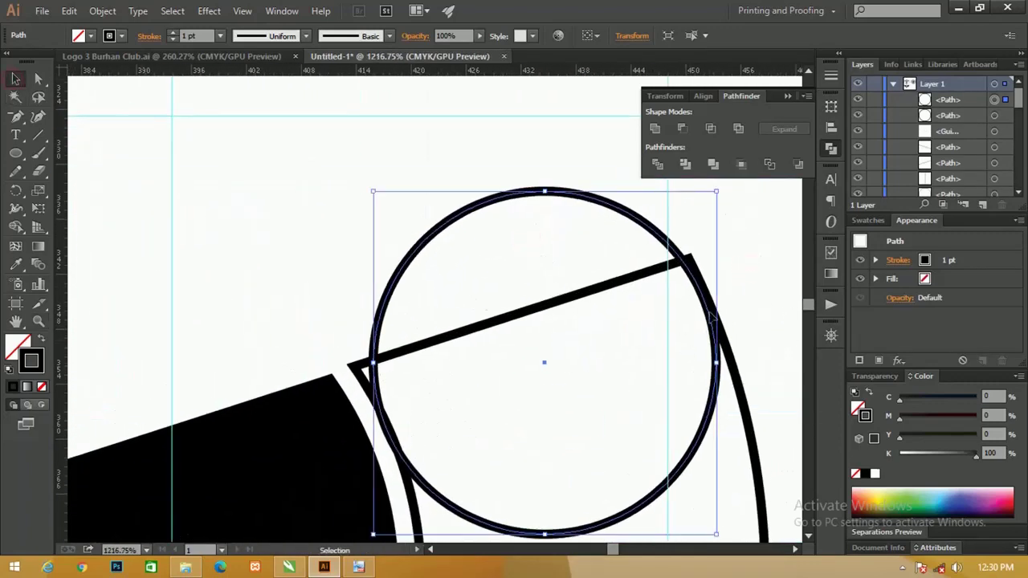
key("Right")
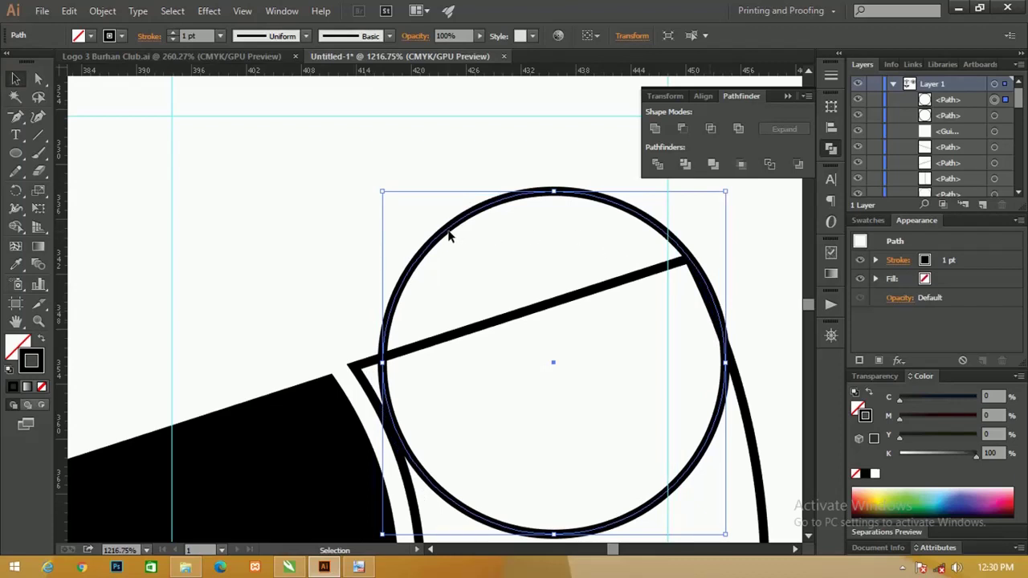
left_click_drag(445, 230, 440, 233)
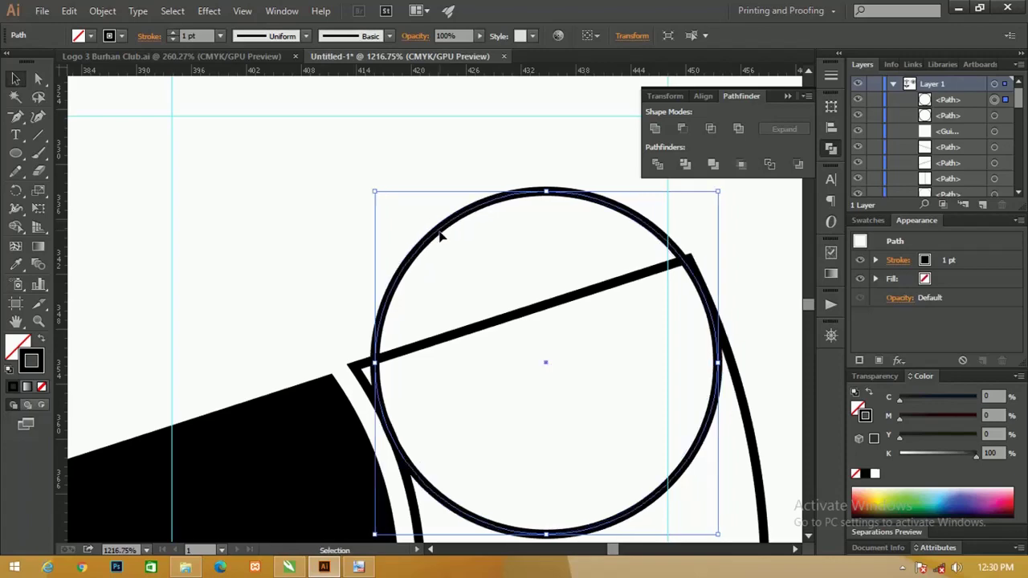
key("ctrl+minus")
key("ctrl+minus")
key("ctrl+minus")
key("ctrl+minus")
key("ctrl+minus")
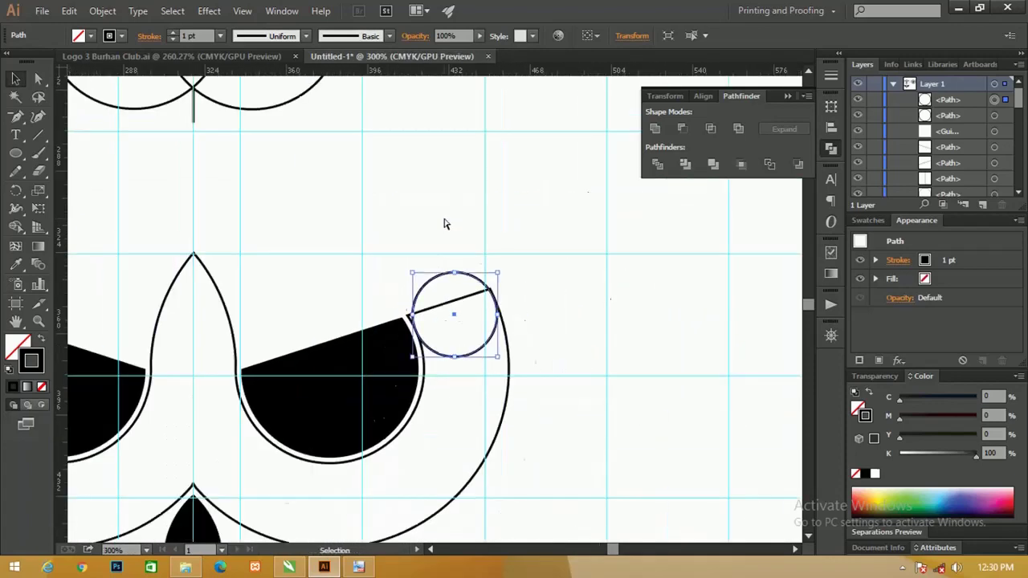
mouse_move(444, 224)
left_mouse_down()
mouse_move(477, 186)
mouse_move(781, 182)
mouse_move(705, 177)
left_mouse_up()
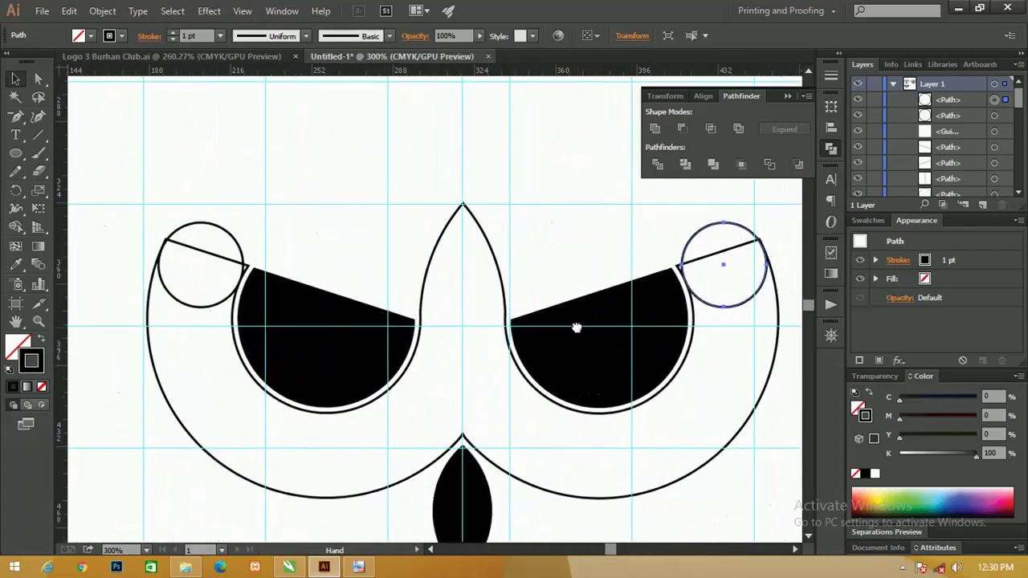
left_click(749, 213)
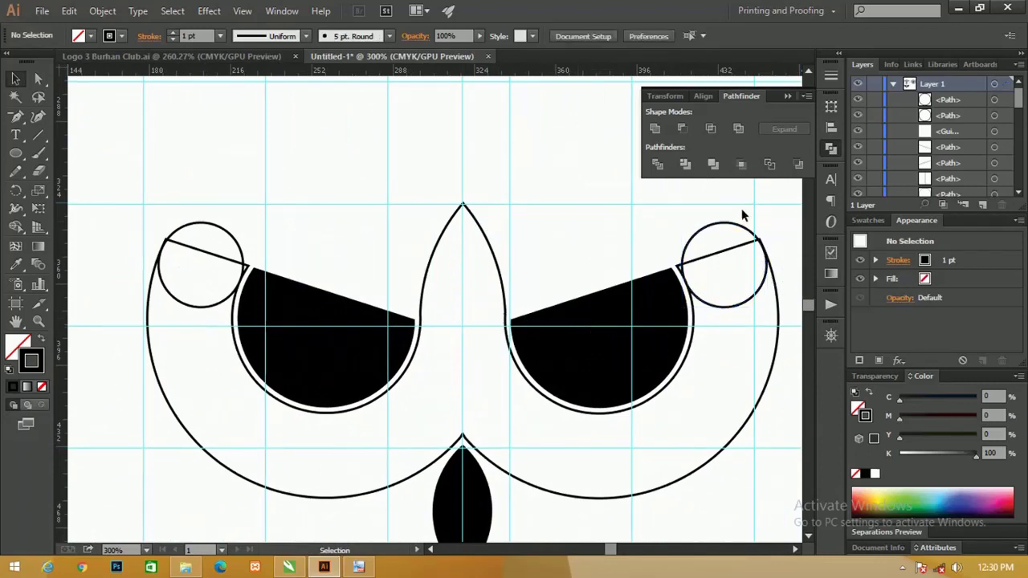
left_click_drag(738, 208, 742, 290)
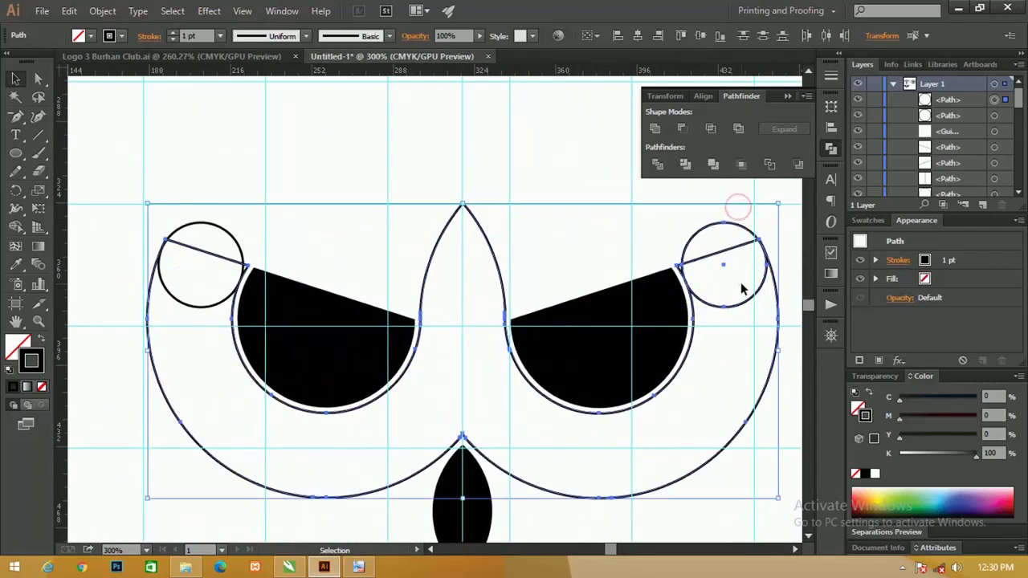
left_click(202, 224, "shift")
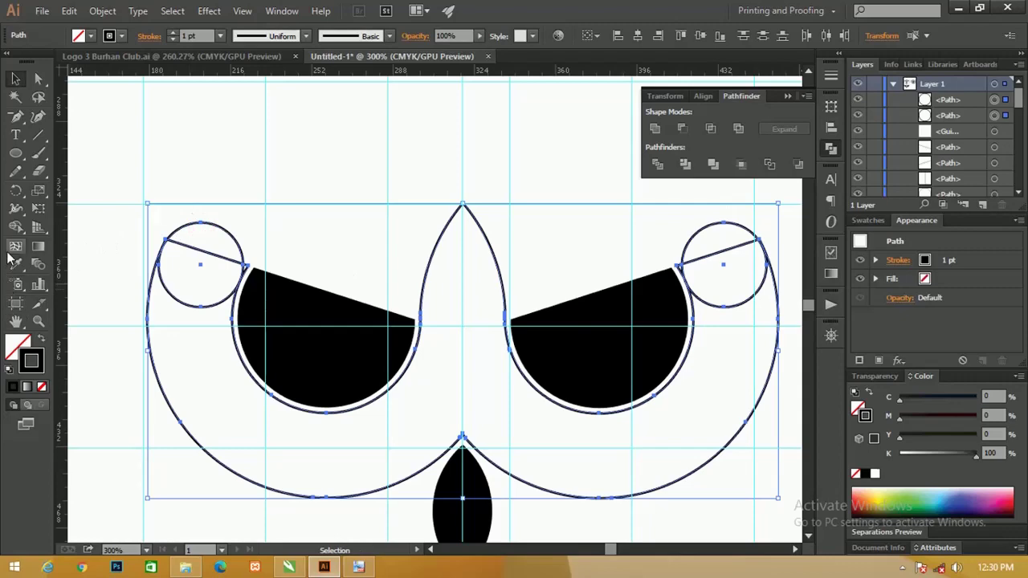
left_click(15, 227)
mouse_move(202, 240)
left_mouse_down()
mouse_move(181, 316)
mouse_move(206, 380)
mouse_move(258, 439)
mouse_move(278, 444)
left_mouse_up()
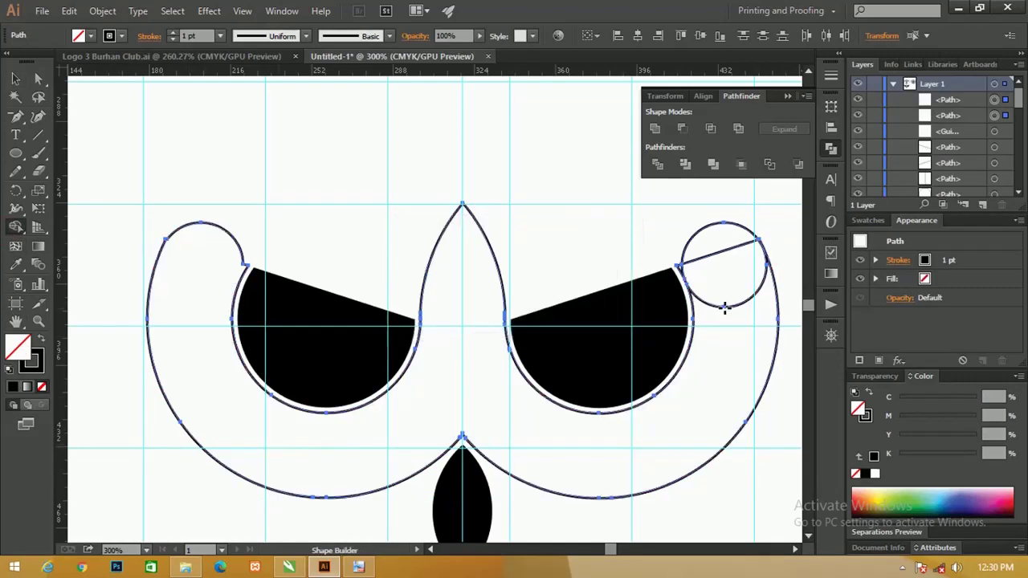
left_click_drag(741, 331, 714, 234)
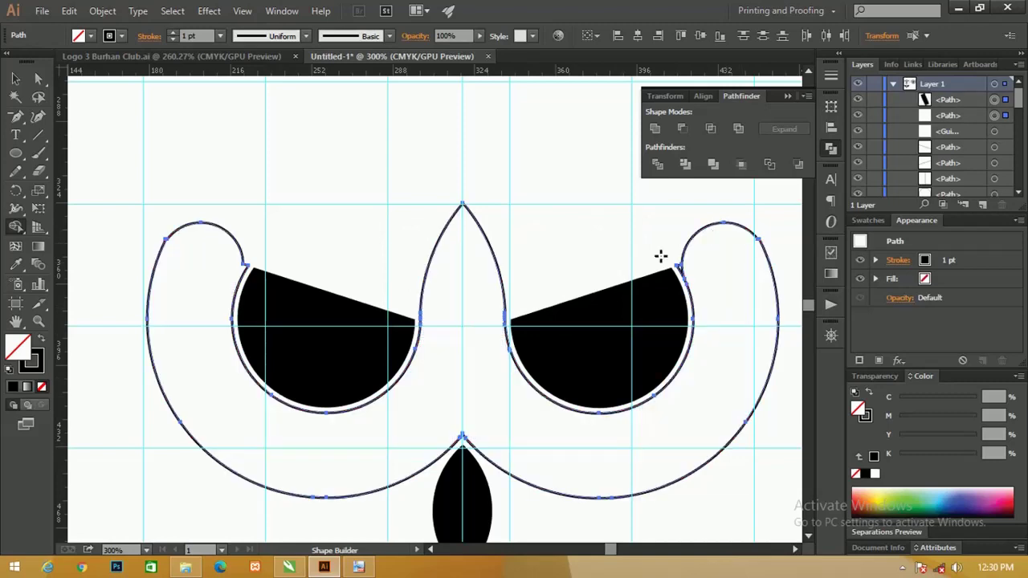
key("ctrl+z")
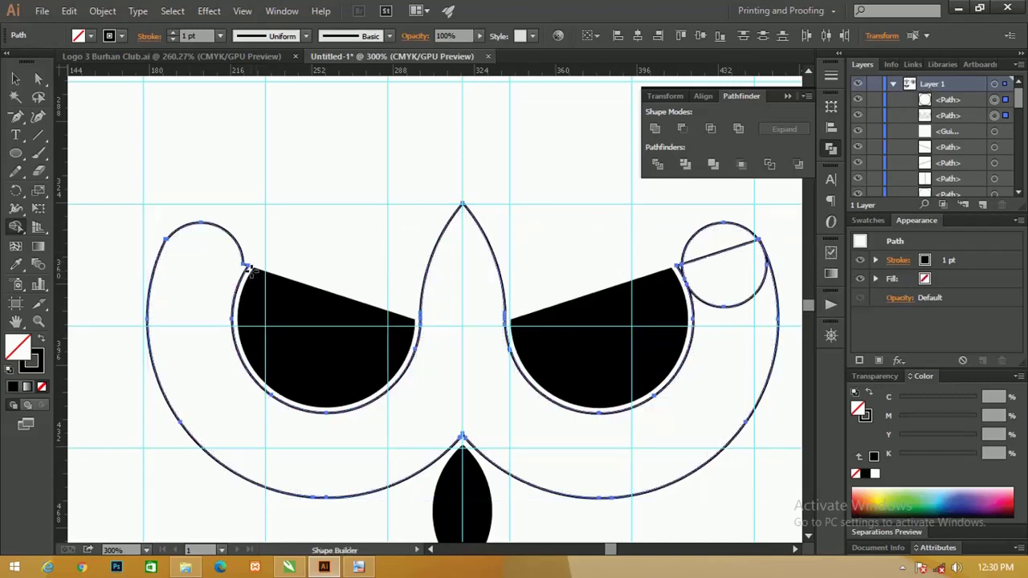
key("ctrl+z")
key("z")
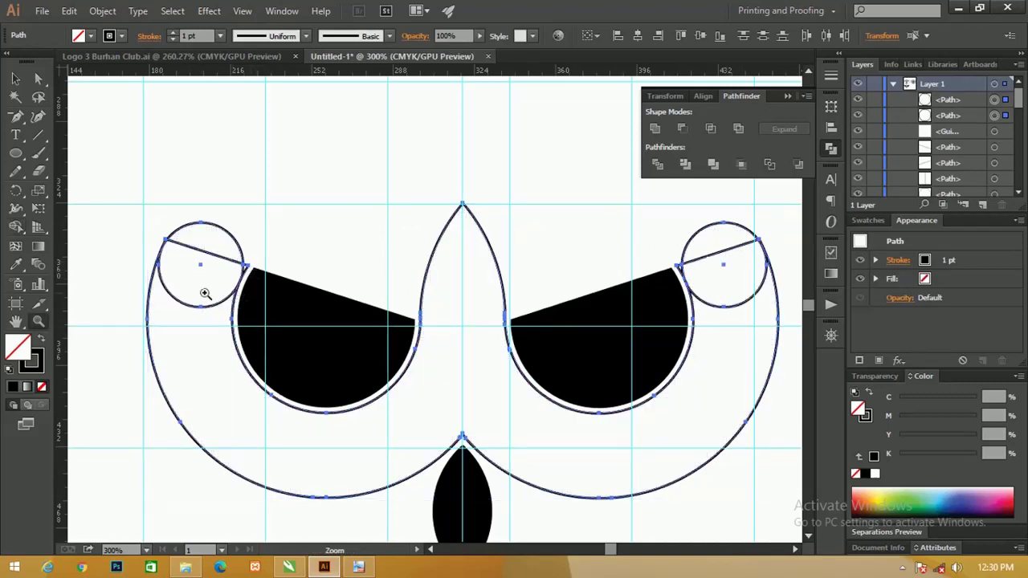
left_click(202, 326)
left_click(15, 228)
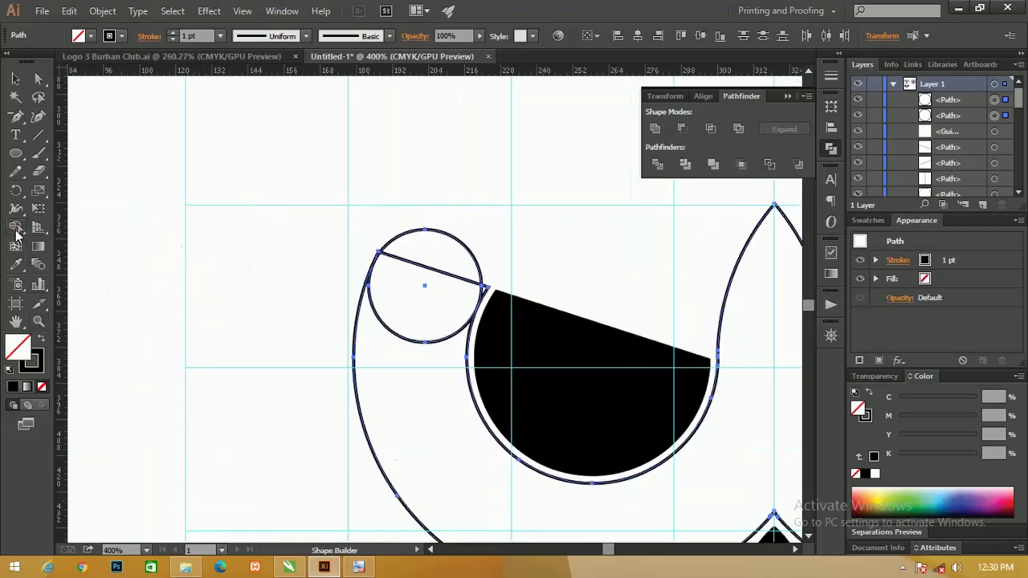
left_click_drag(428, 302, 436, 415)
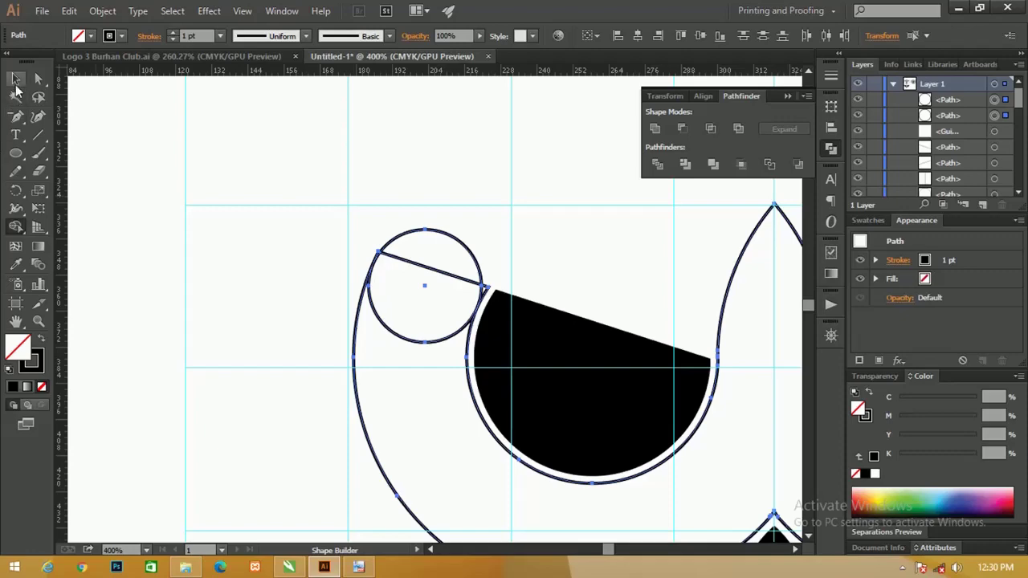
key("z")
left_click_drag(401, 266, 555, 395)
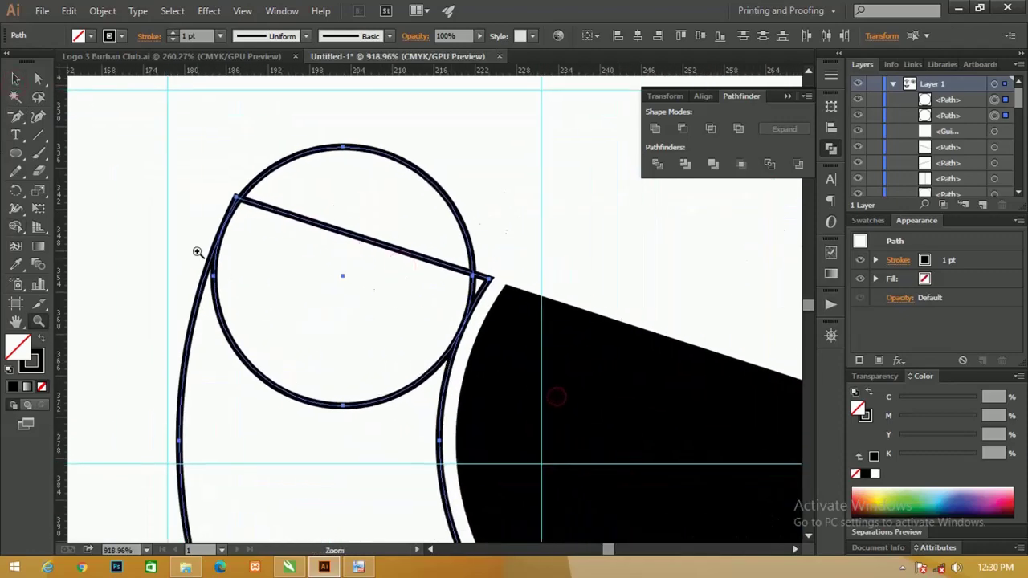
left_click(16, 80)
left_click(92, 115)
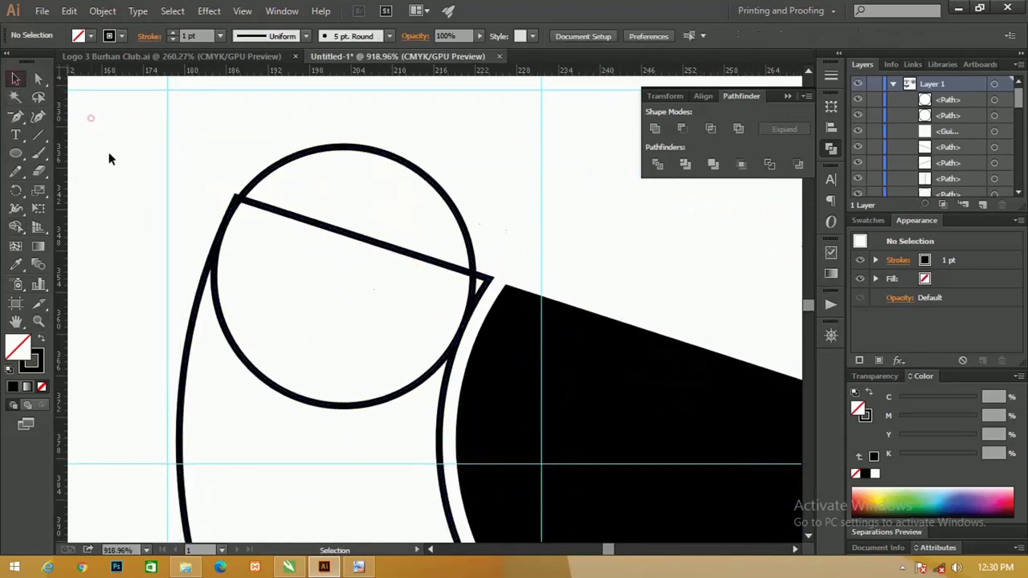
left_click(280, 390)
left_click_drag(523, 388, 546, 406)
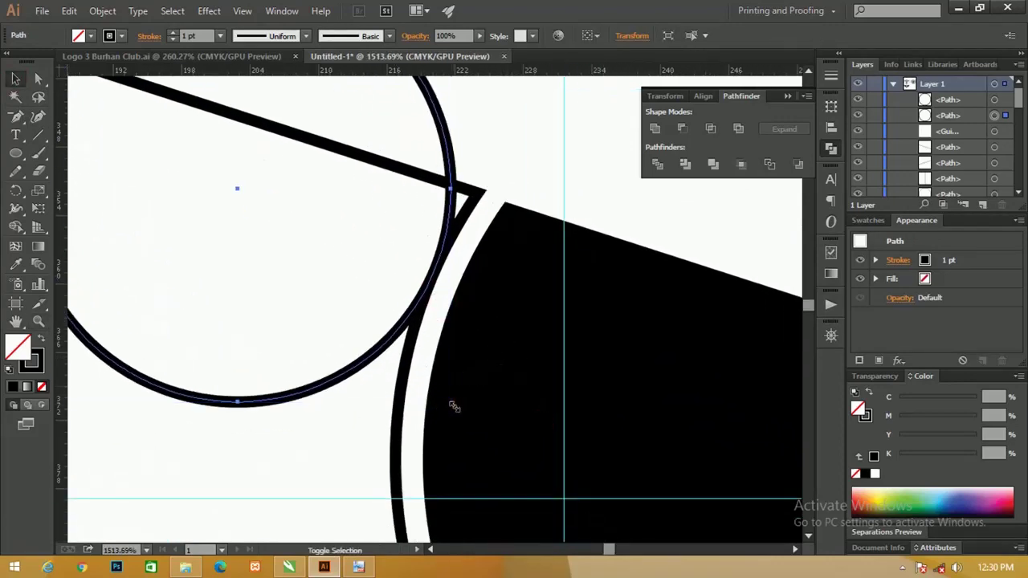
key("a")
key("ctrl+minus")
key("ctrl+minus")
key("ctrl+minus")
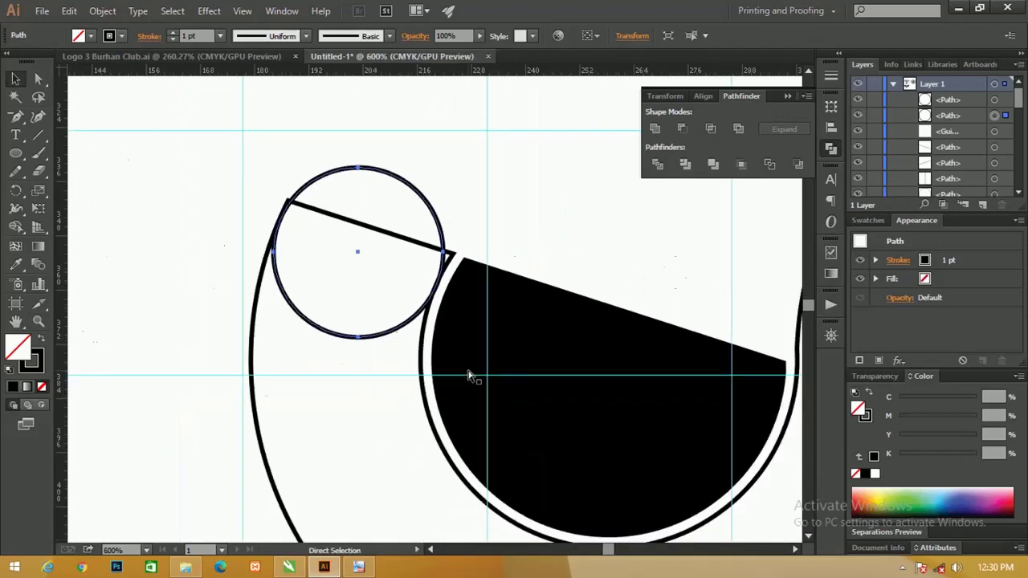
key("ctrl+minus")
left_click_drag(597, 339, 361, 326)
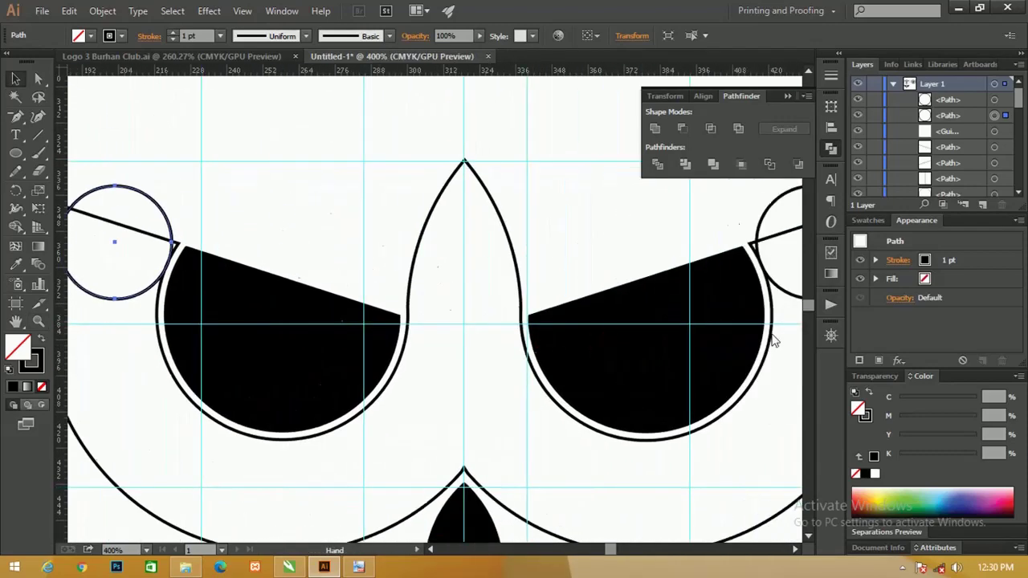
key("ctrl+minus")
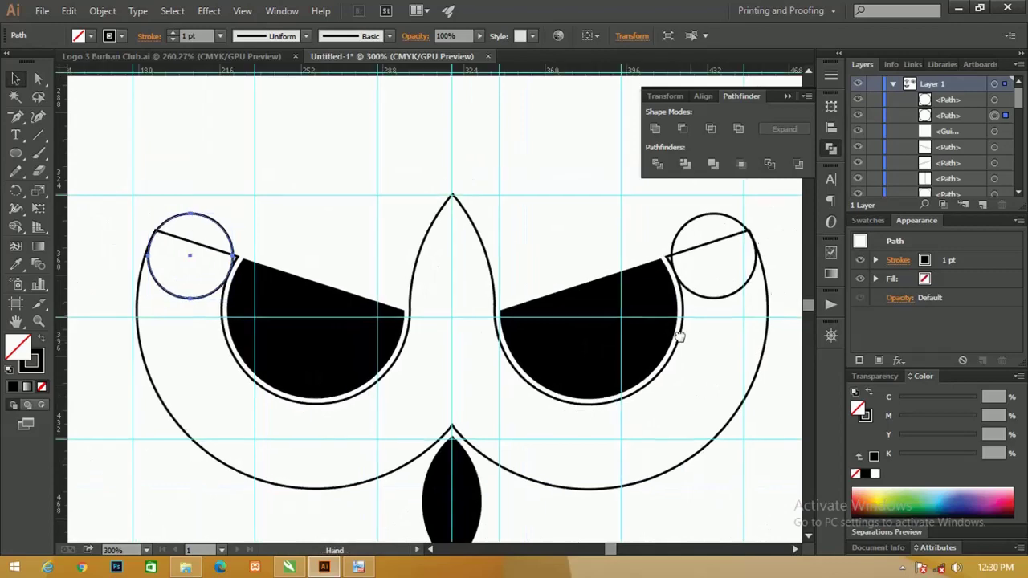
left_click_drag(679, 337, 659, 327)
Shape Builder-merge the left circle, head outline and right circle into one shape
left_click(699, 231, "shift")
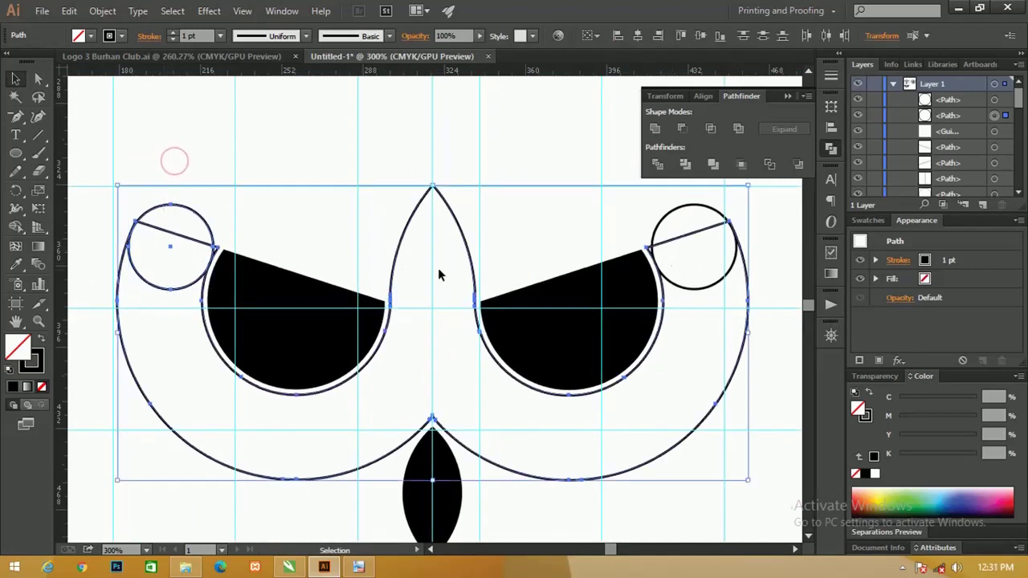
left_click(688, 207, "shift")
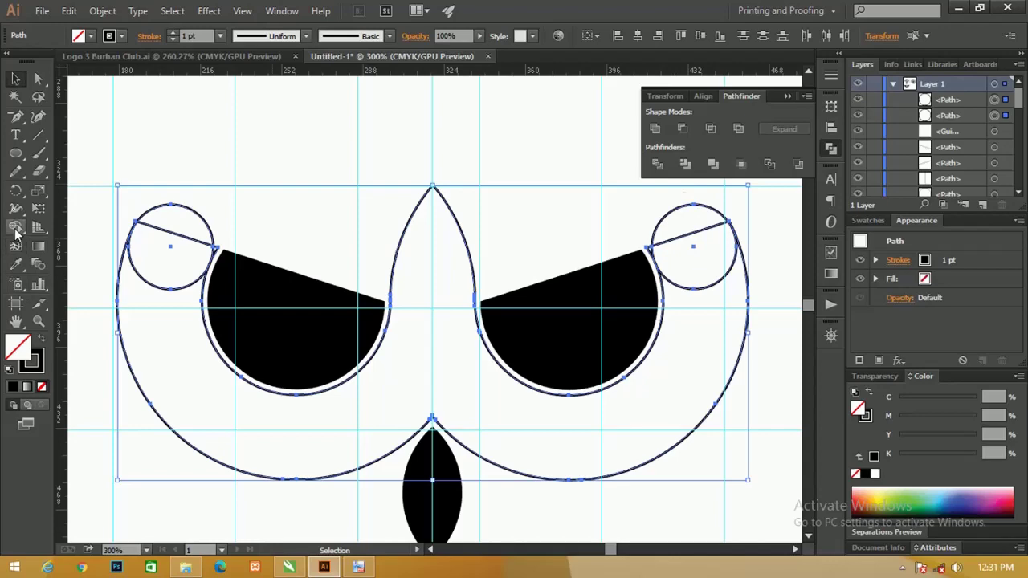
left_click(16, 227)
left_click_drag(177, 225, 208, 399)
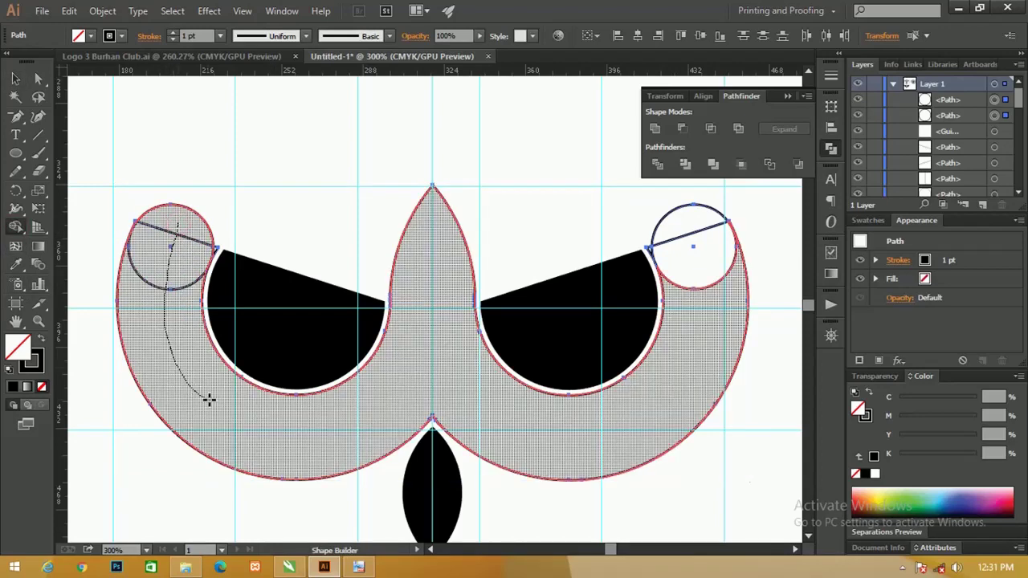
left_click_drag(380, 411, 449, 391)
left_click_drag(703, 338, 686, 223)
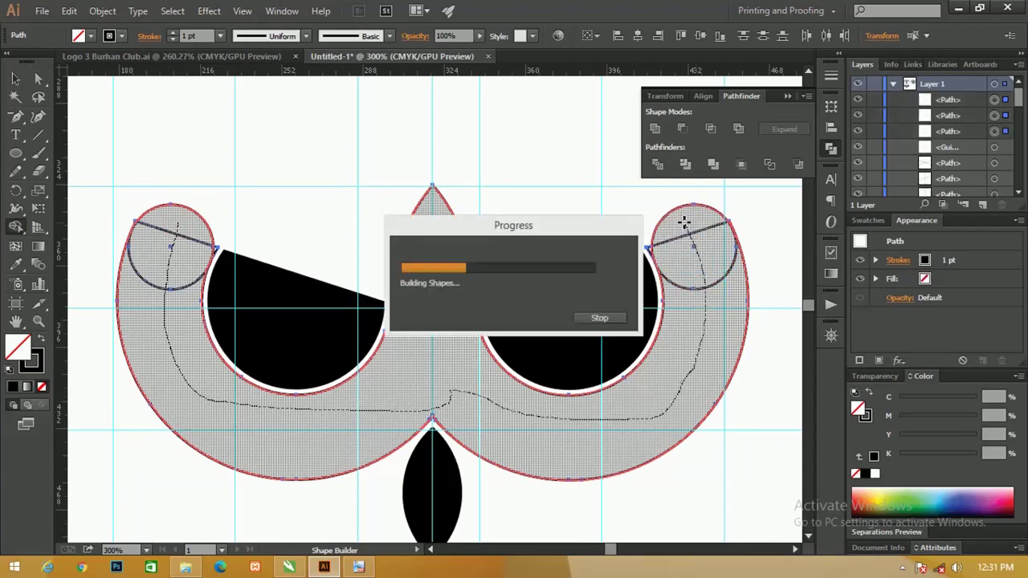
key("v")
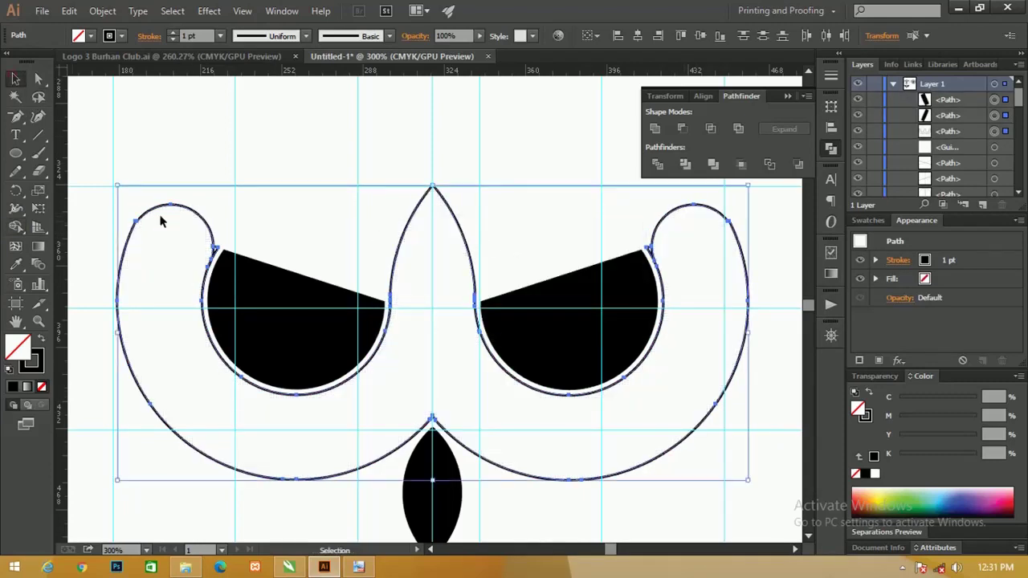
Check the merged head and the small pieces left at each eye corner
right_click(203, 231)
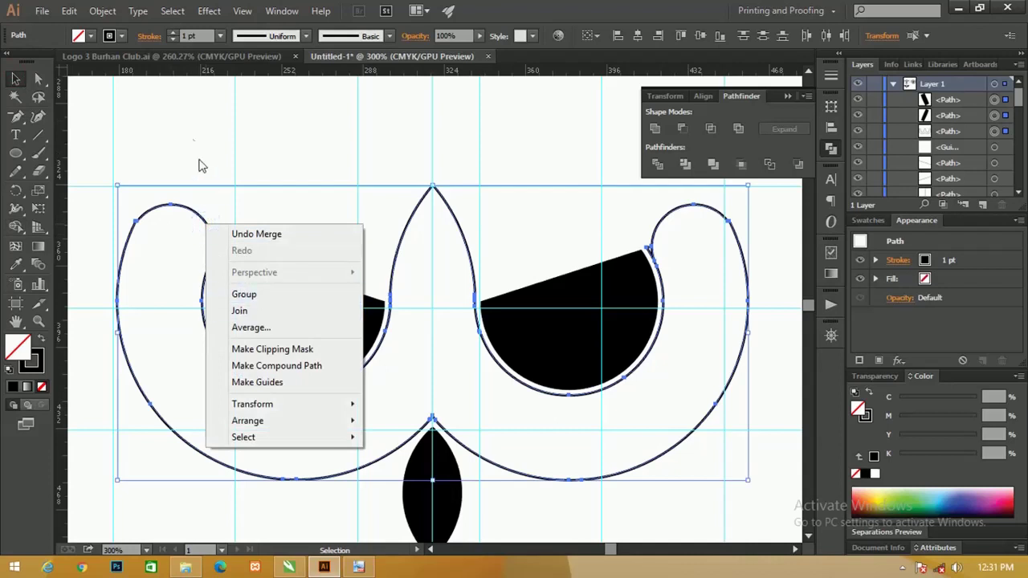
left_click(189, 137)
left_click(215, 252)
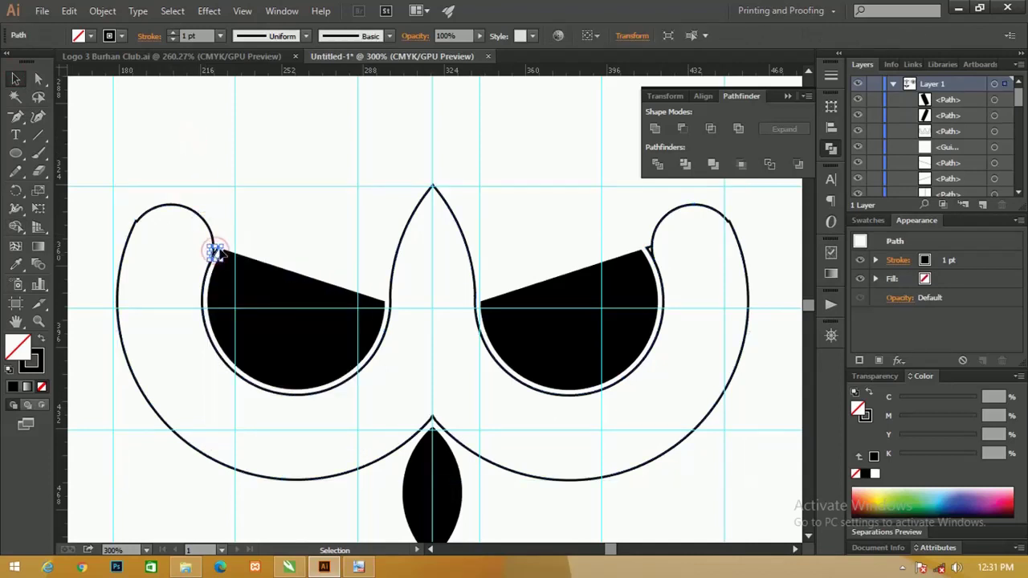
left_click(226, 258)
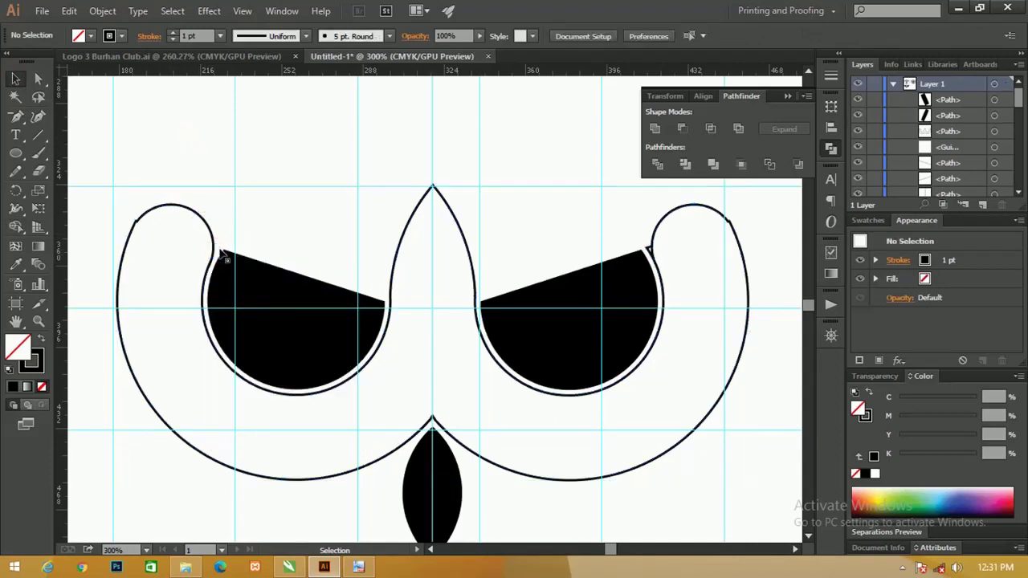
left_click(647, 252)
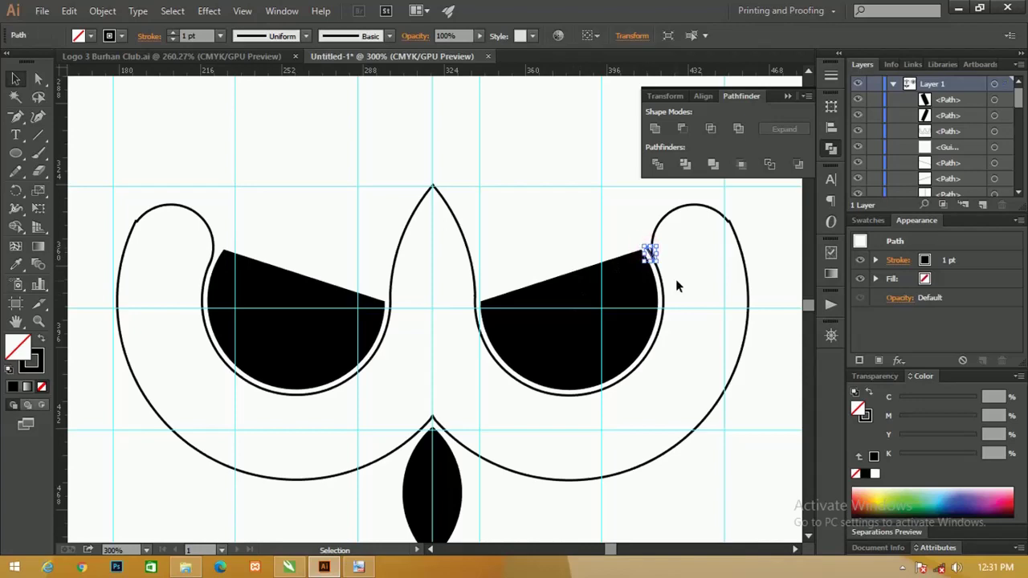
left_click(675, 278)
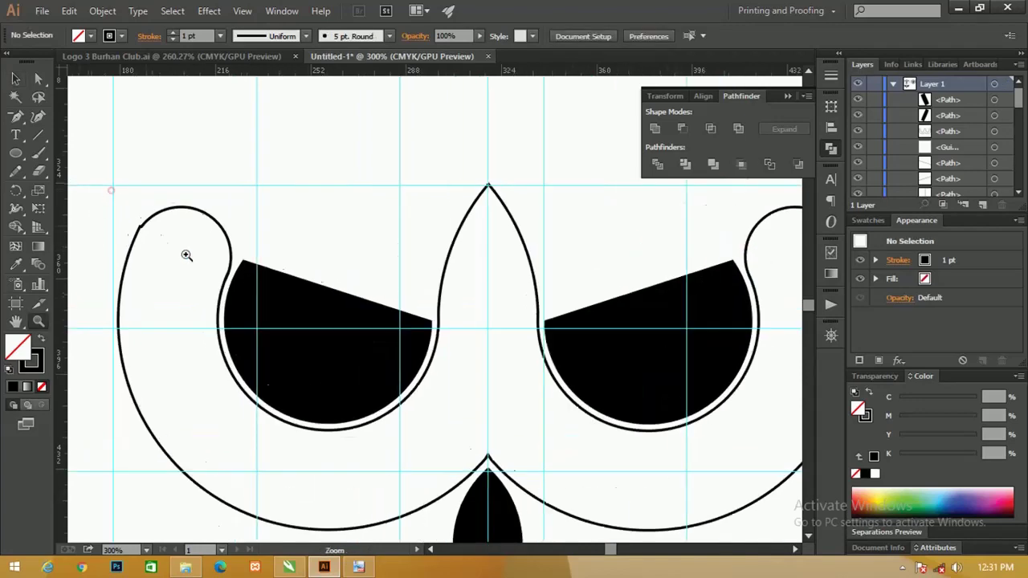
Drag the notch anchor on the left ear loop to smooth its curve
left_click_drag(112, 192, 378, 412)
left_click_drag(285, 401, 406, 413)
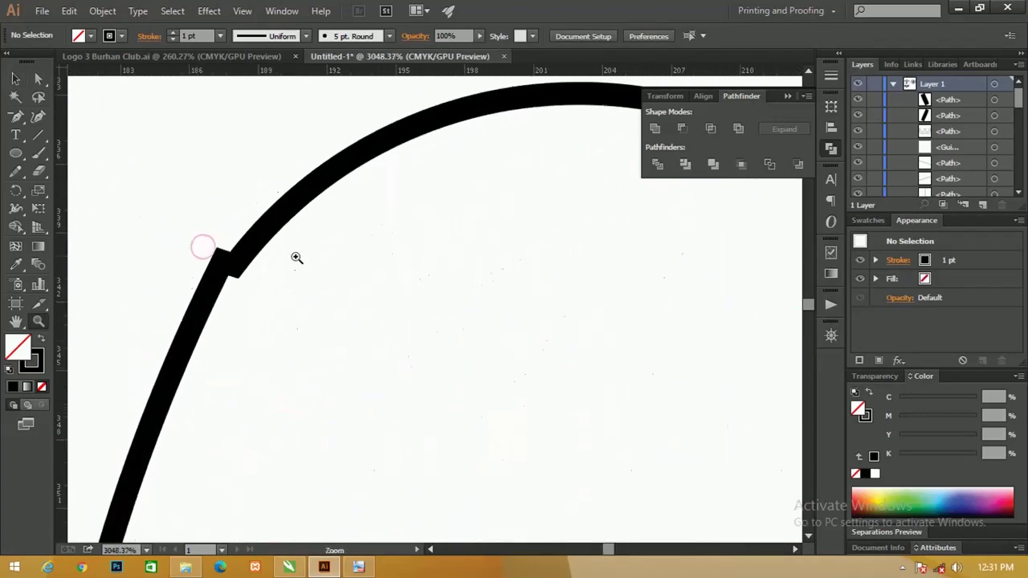
left_click_drag(297, 248, 289, 265)
key("a")
left_click(239, 244)
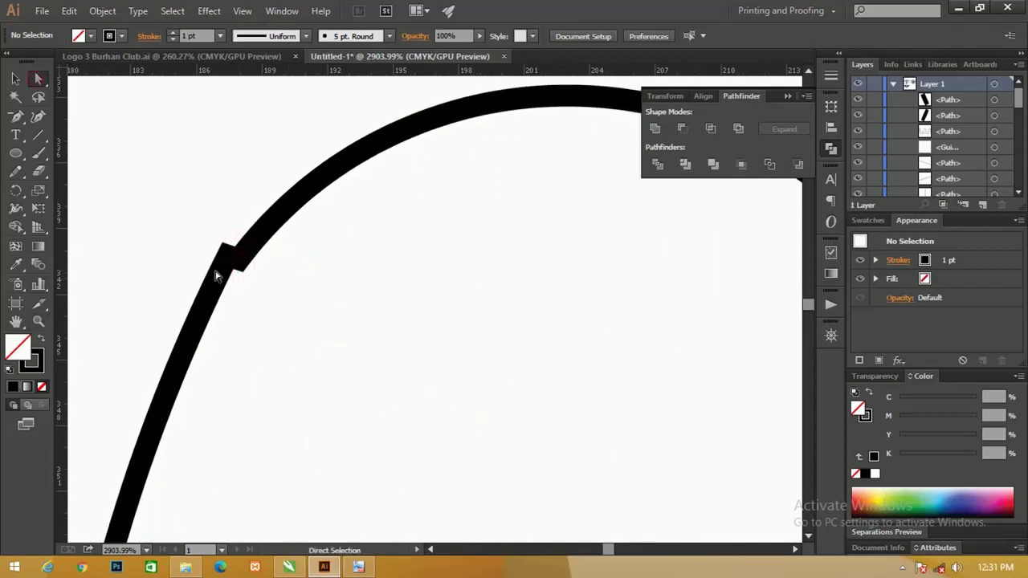
left_click_drag(195, 204, 232, 255)
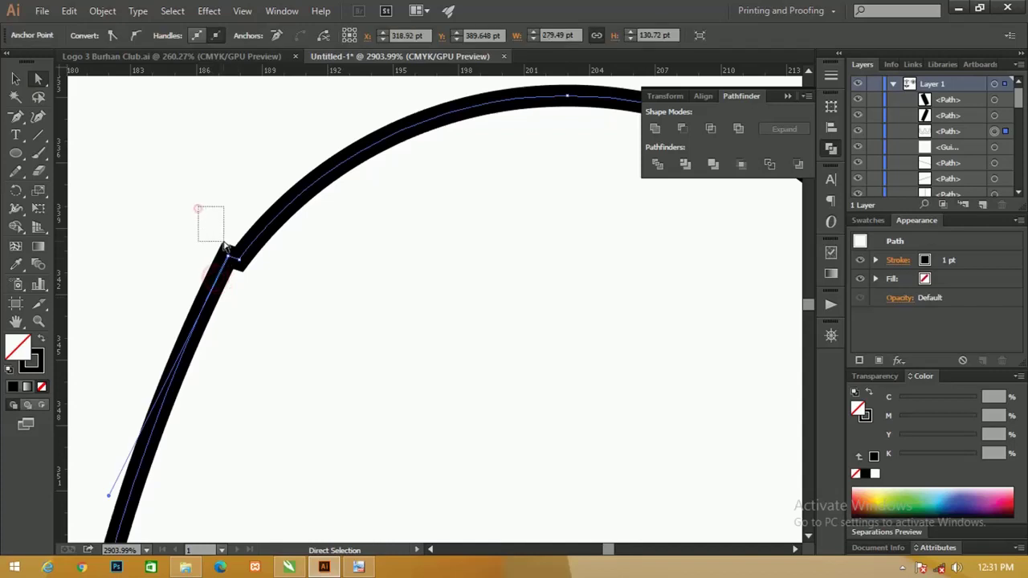
left_click(198, 209)
left_click_drag(165, 207, 298, 326)
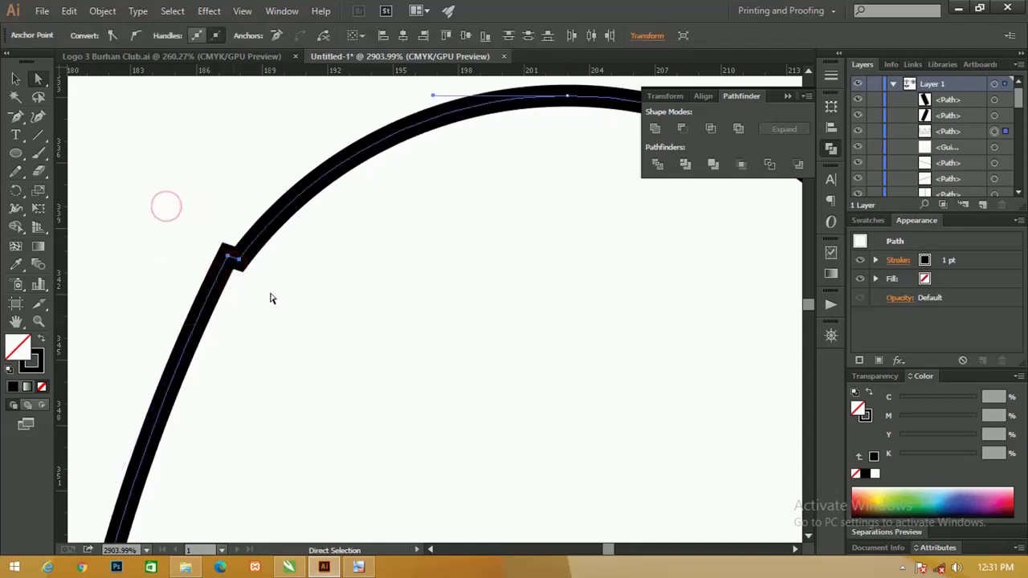
key("z")
left_click(193, 222)
left_click(420, 392)
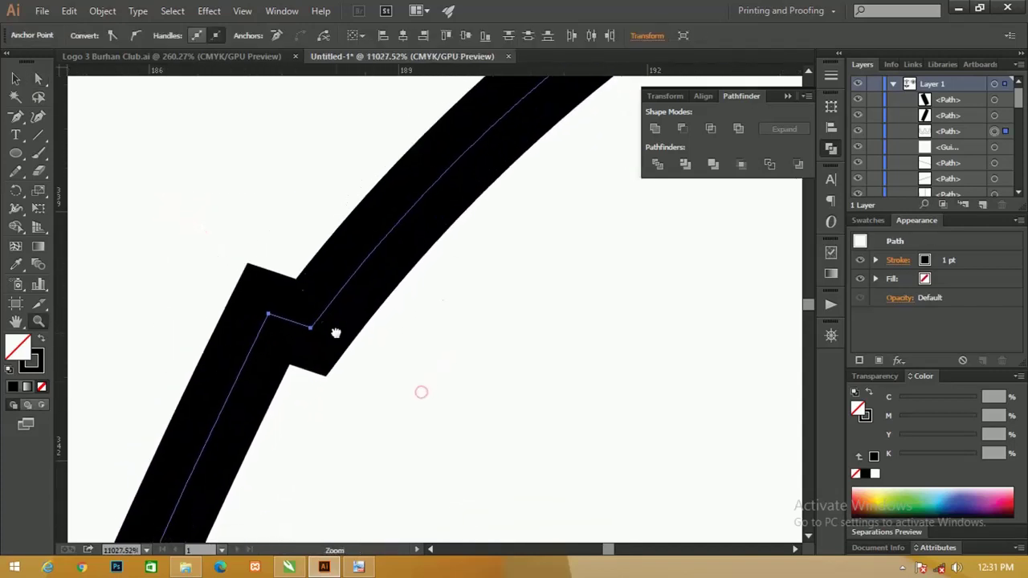
key("a")
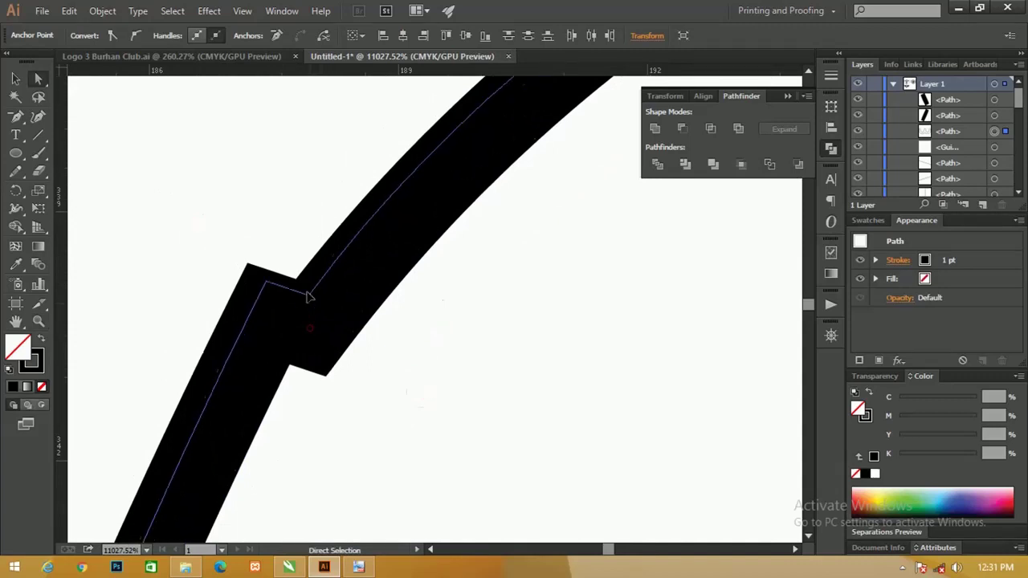
mouse_move(312, 333)
left_mouse_down()
mouse_move(310, 294)
mouse_move(315, 329)
mouse_move(291, 274)
left_mouse_up()
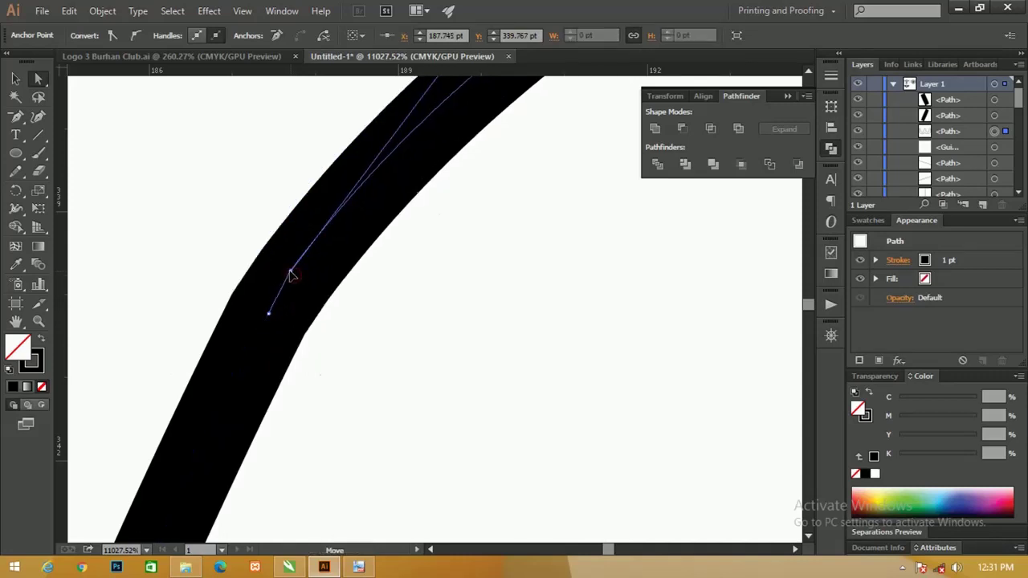
Nudge the kink anchor on the right ear loop upward to smooth it
key("ctrl+minus")
key("ctrl+minus")
key("ctrl+minus")
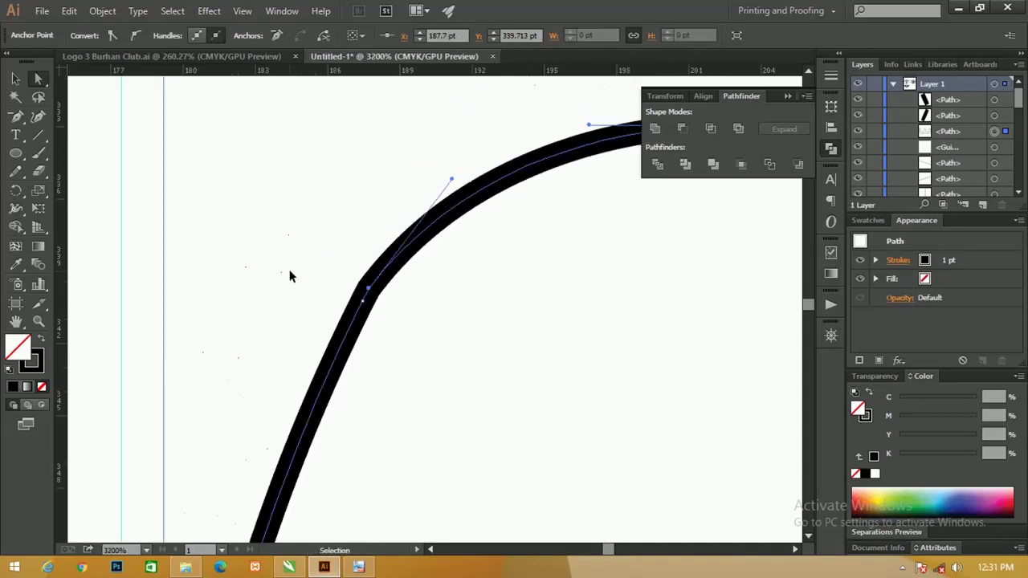
key("ctrl+minus")
key("ctrl+minus")
key("ctrl+minus")
key("ctrl+minus")
key("ctrl+minus")
key("ctrl+minus")
key("ctrl+minus")
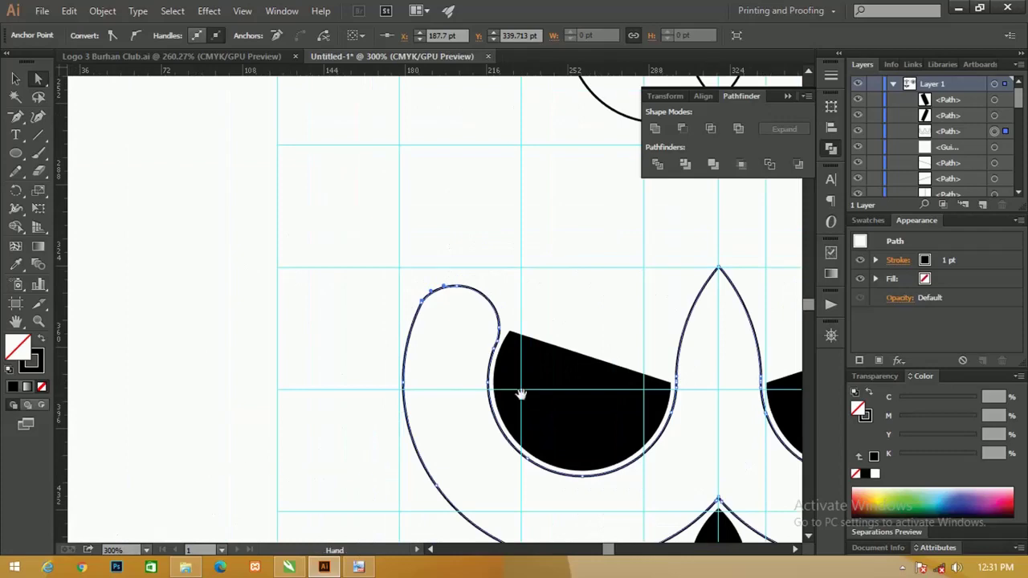
left_click_drag(649, 367, 265, 381)
key("z")
left_click_drag(504, 361, 683, 450)
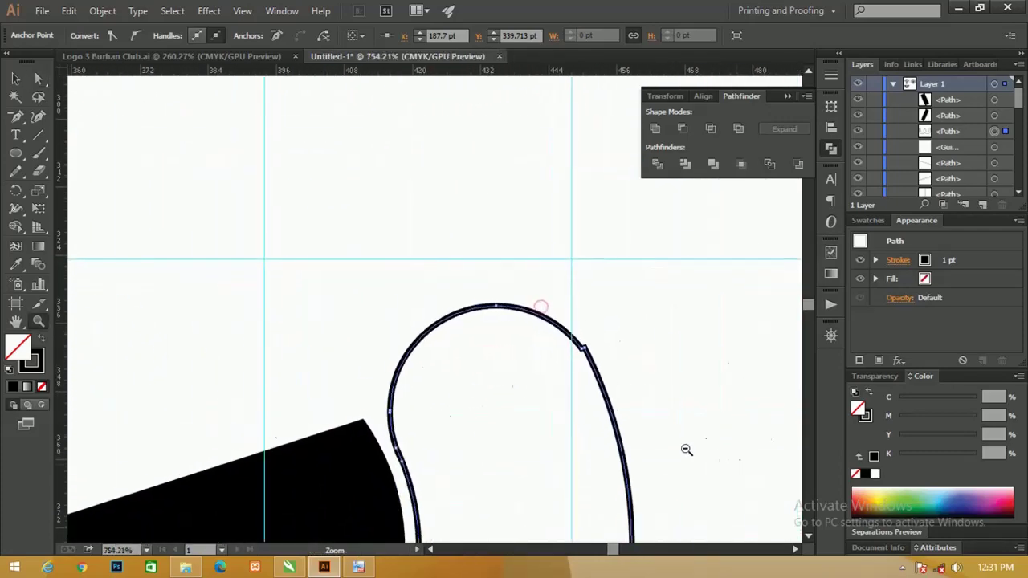
left_click_drag(654, 403, 657, 405)
key("a")
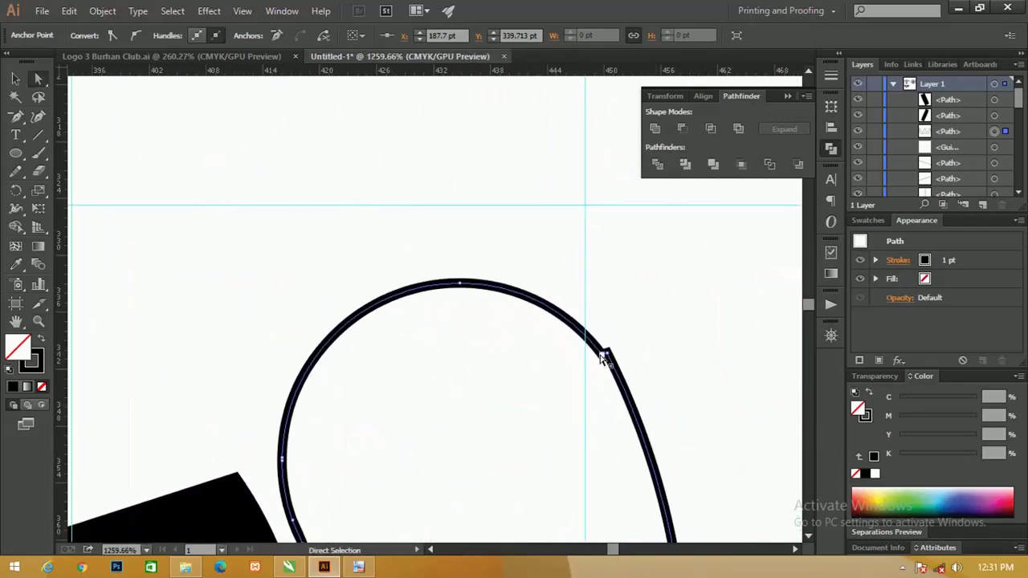
left_click(603, 358)
left_click_drag(603, 358, 603, 346)
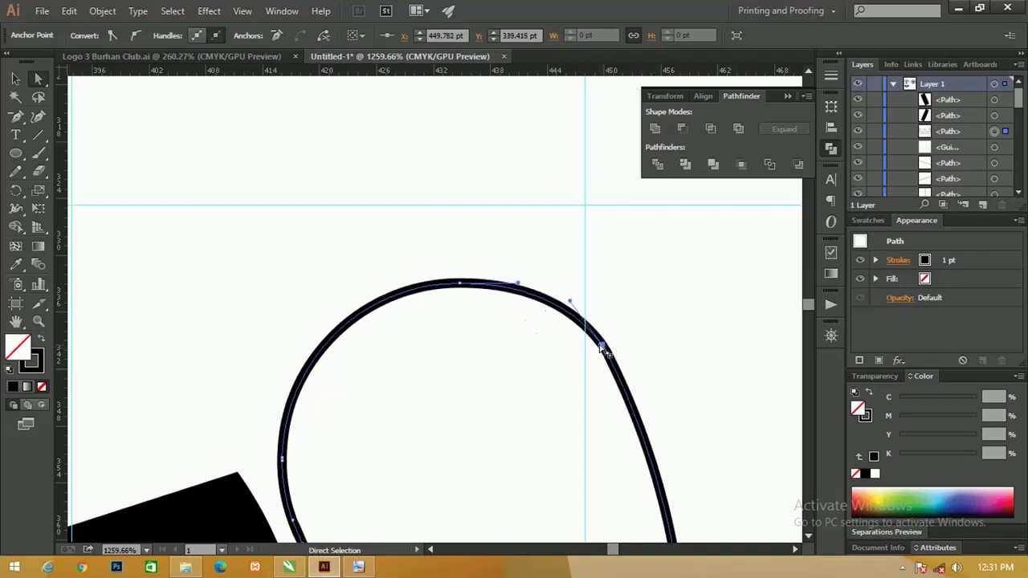
left_click(464, 287)
left_click(657, 330)
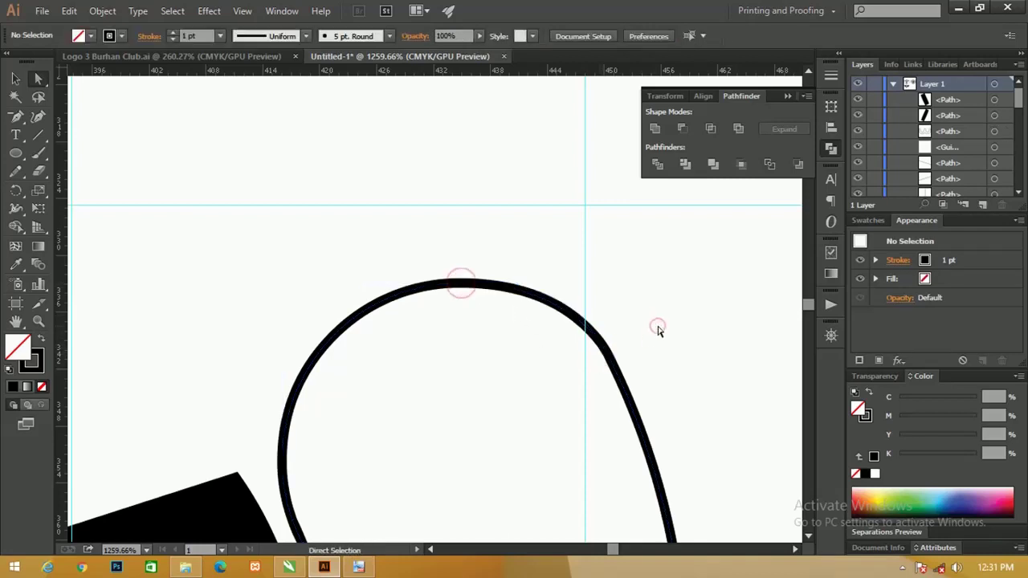
key("ctrl+minus")
key("ctrl+minus")
key("ctrl+minus")
key("ctrl+minus")
key("ctrl+minus")
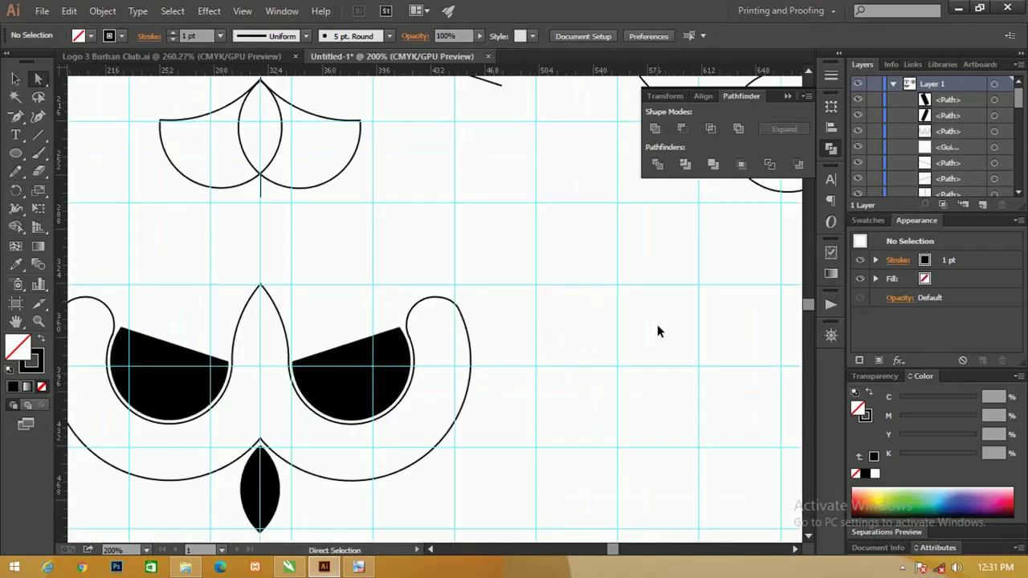
Eyedropper the black eye fill onto the merged owl-head outline, then view the whole page
left_click_drag(280, 418, 402, 386)
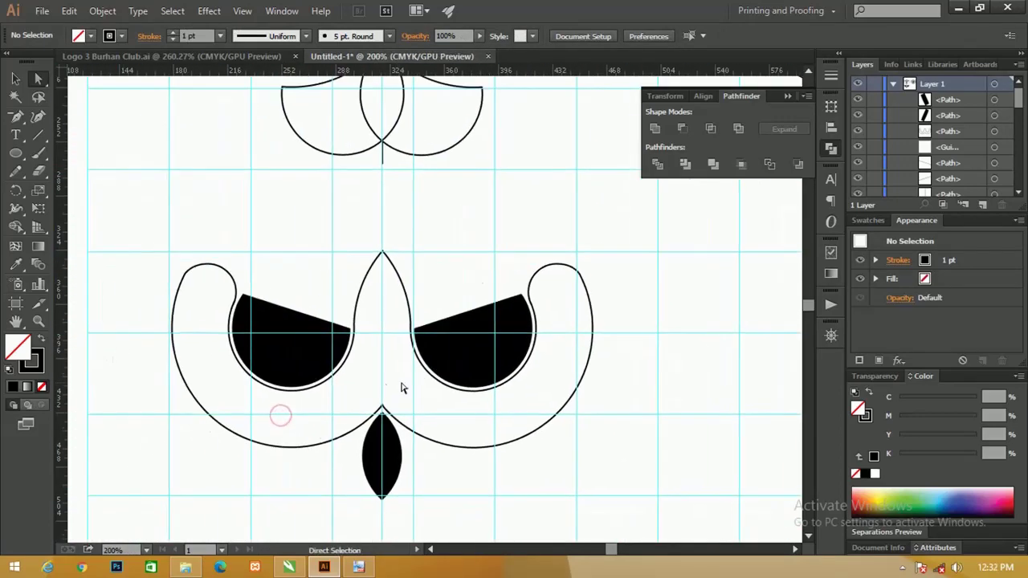
left_click(15, 78)
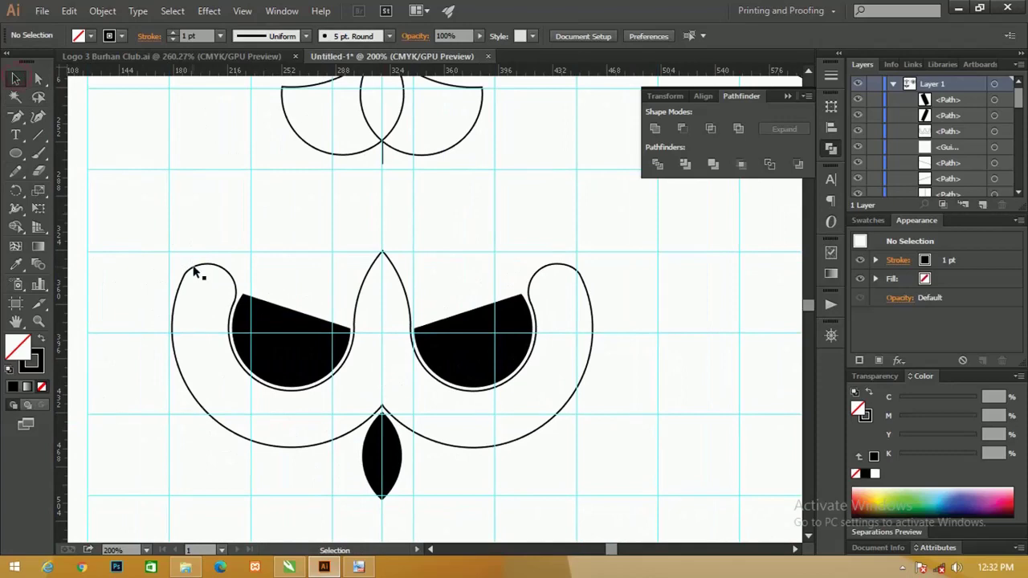
left_click(192, 271)
key("i")
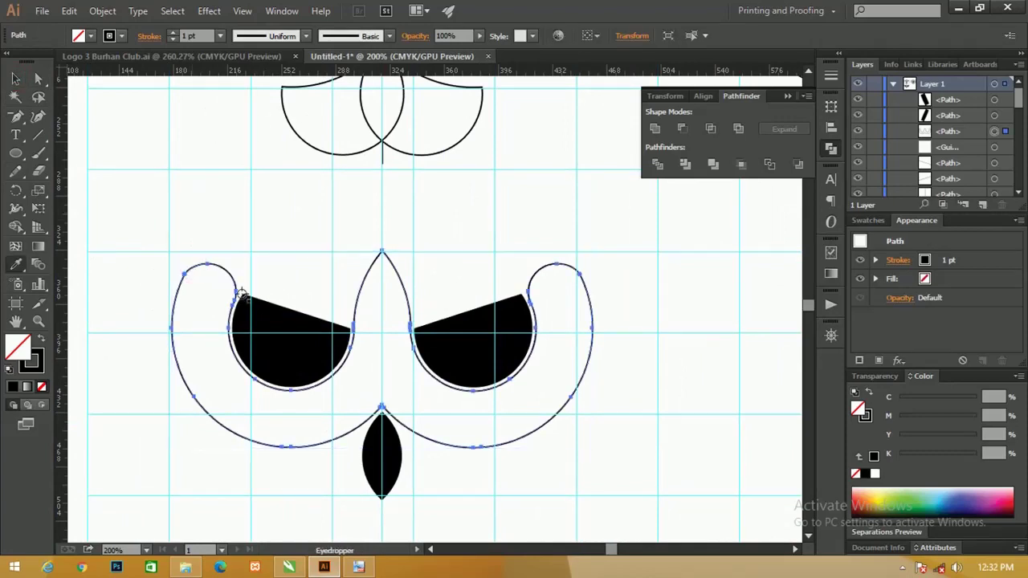
left_click(265, 325)
left_click(14, 77)
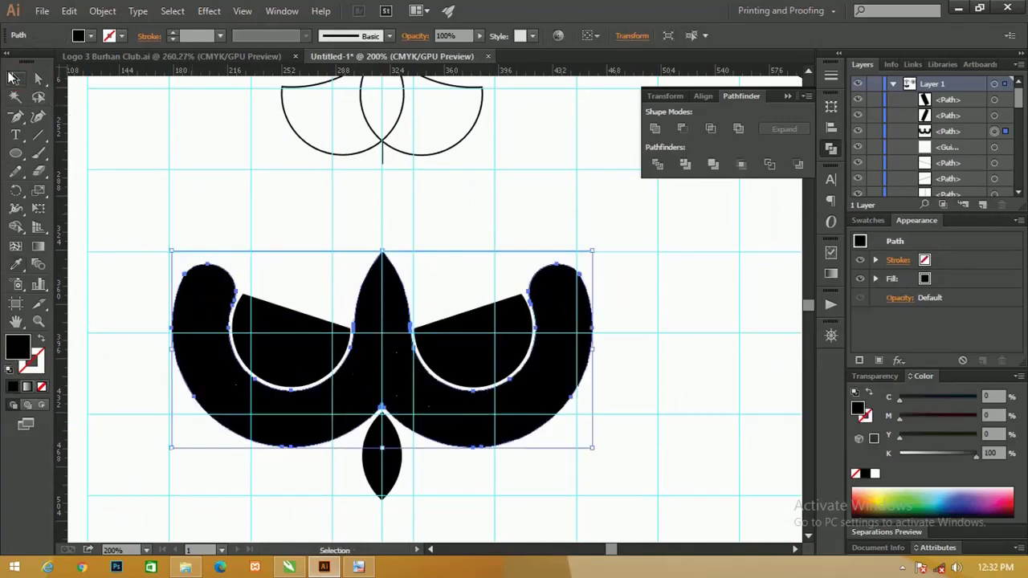
left_click(316, 196)
key("p")
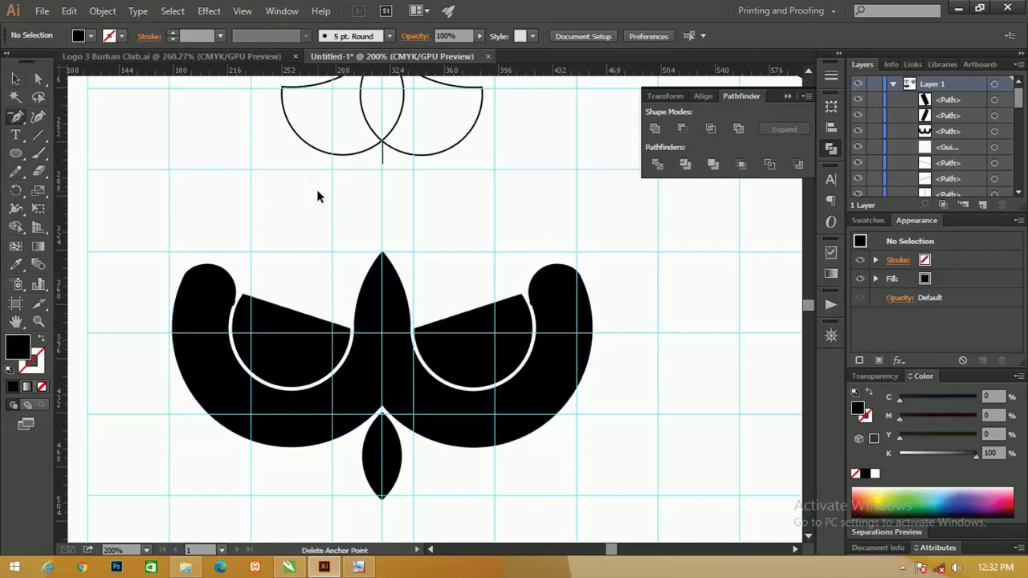
key("ctrl+minus")
key("ctrl+minus")
key("t")
left_click_drag(471, 305, 437, 216)
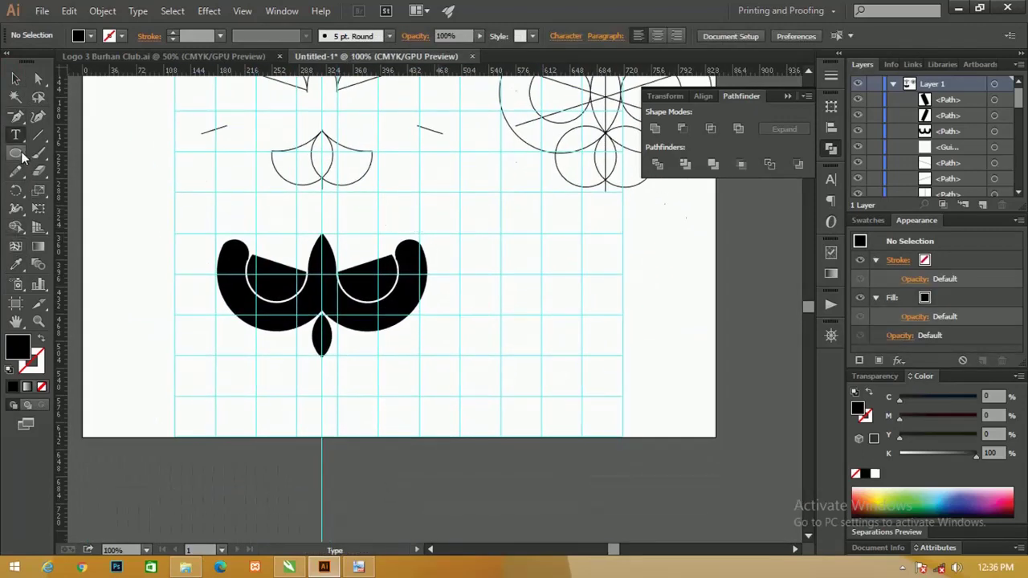
Draw a 512 × 327.6 pt rectangle over the owl and fill it orange
left_click_drag(23, 158, 72, 152)
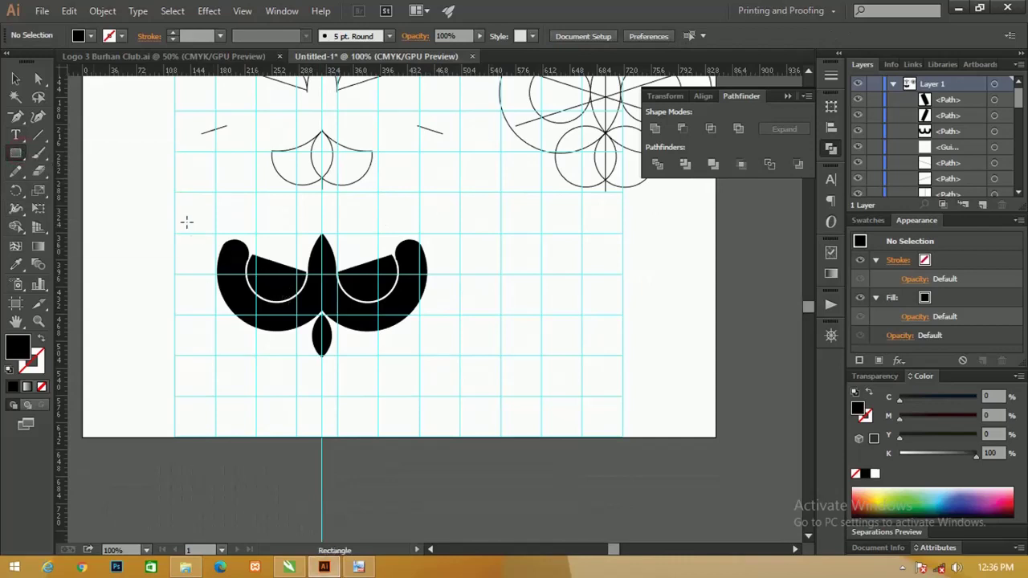
left_click_drag(186, 223, 557, 435)
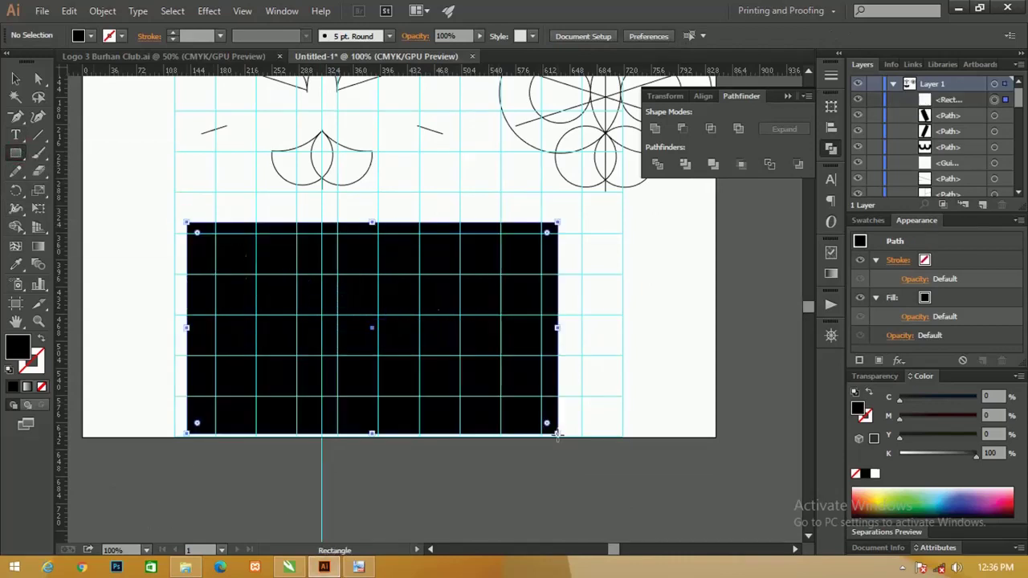
left_click(15, 78)
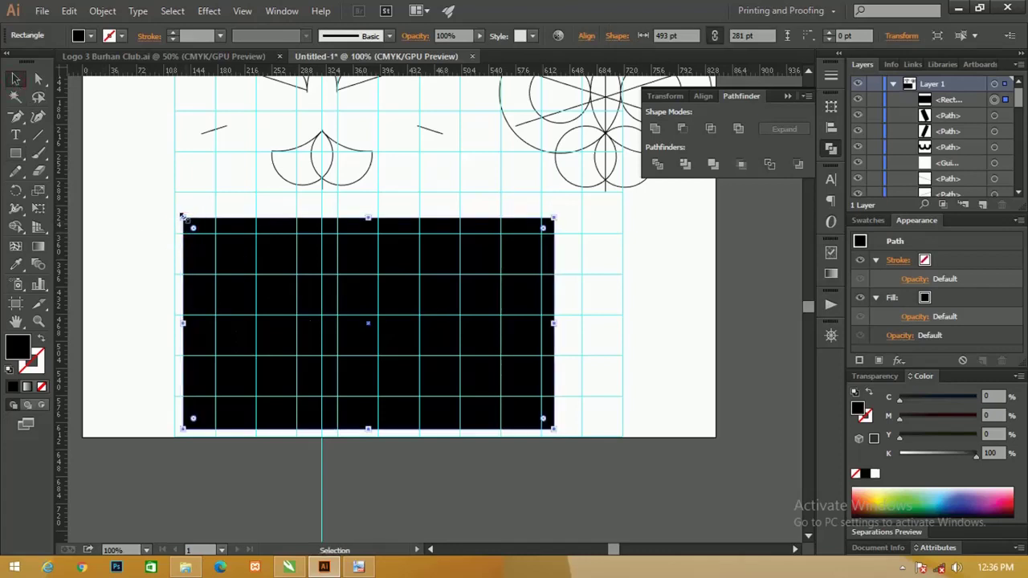
left_click_drag(186, 224, 175, 193)
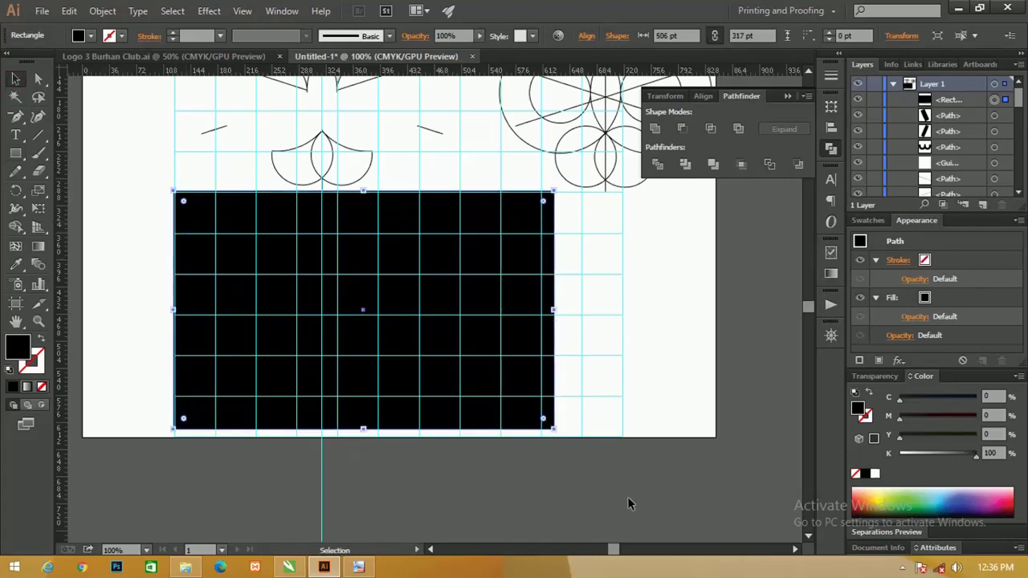
left_click_drag(553, 428, 558, 437)
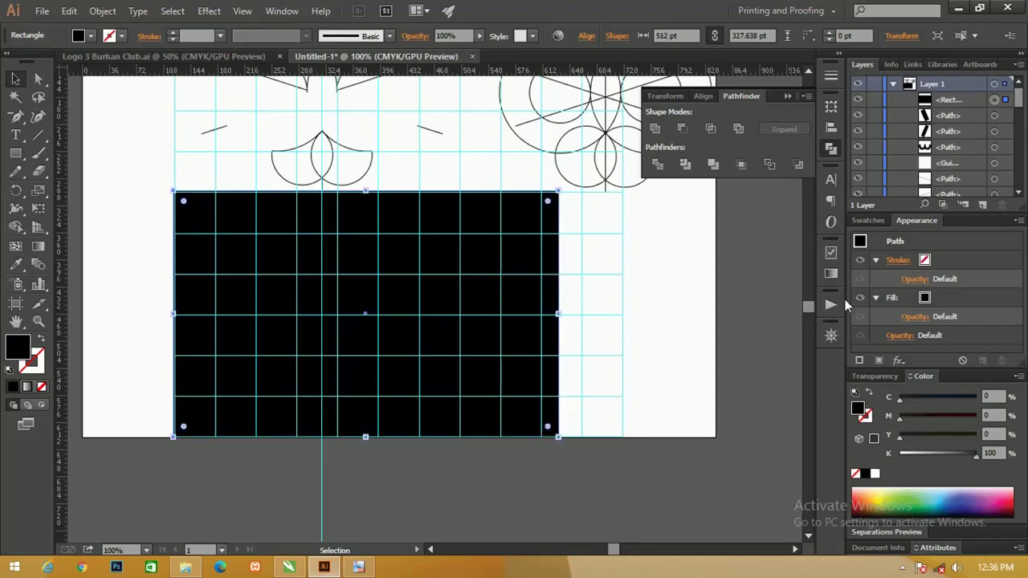
left_click(871, 221)
left_click(994, 264)
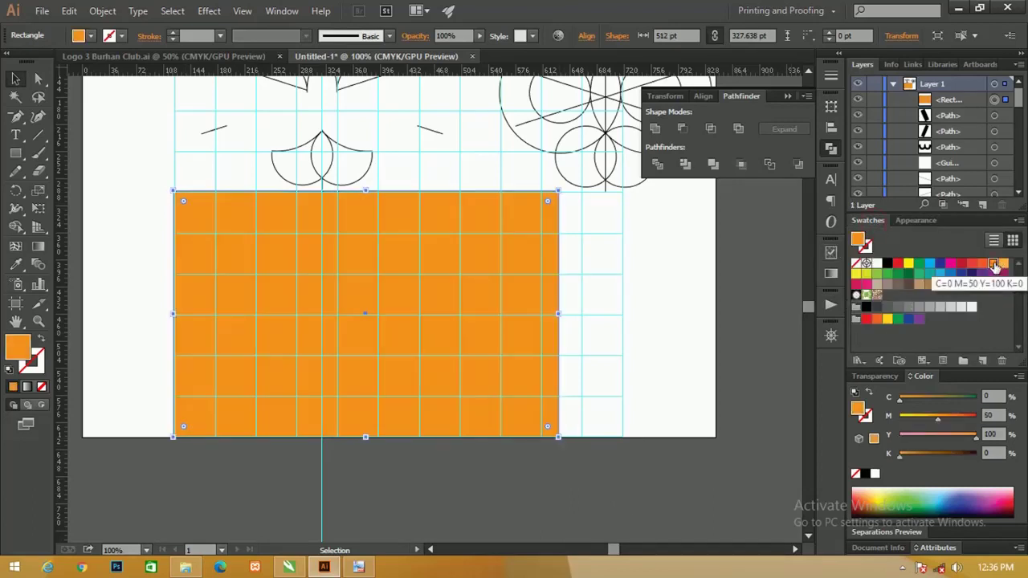
Send the orange rectangle behind the owl and group the owl's paths
key("a")
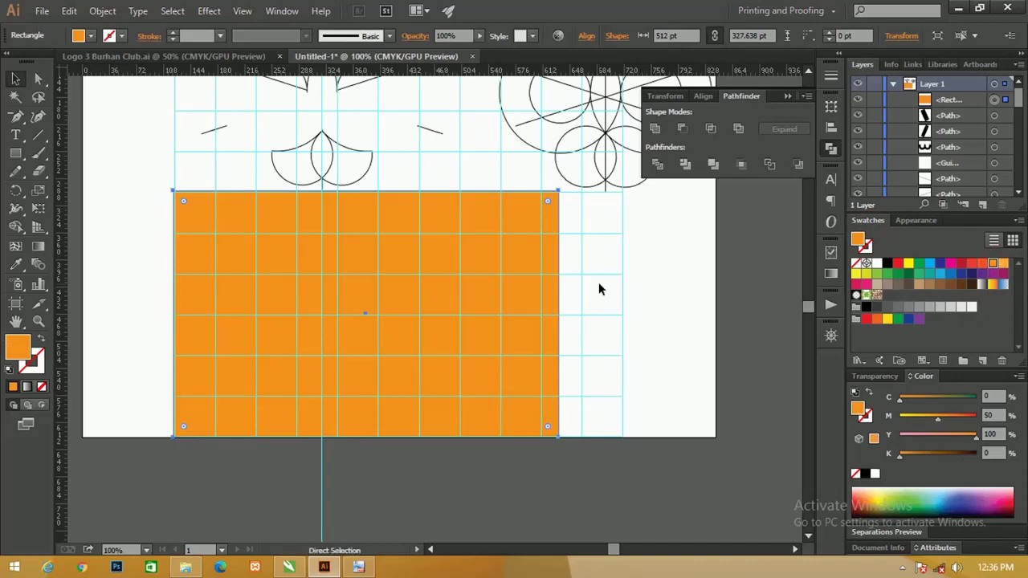
key("ctrl")
key("ctrl+shift+bracketleft")
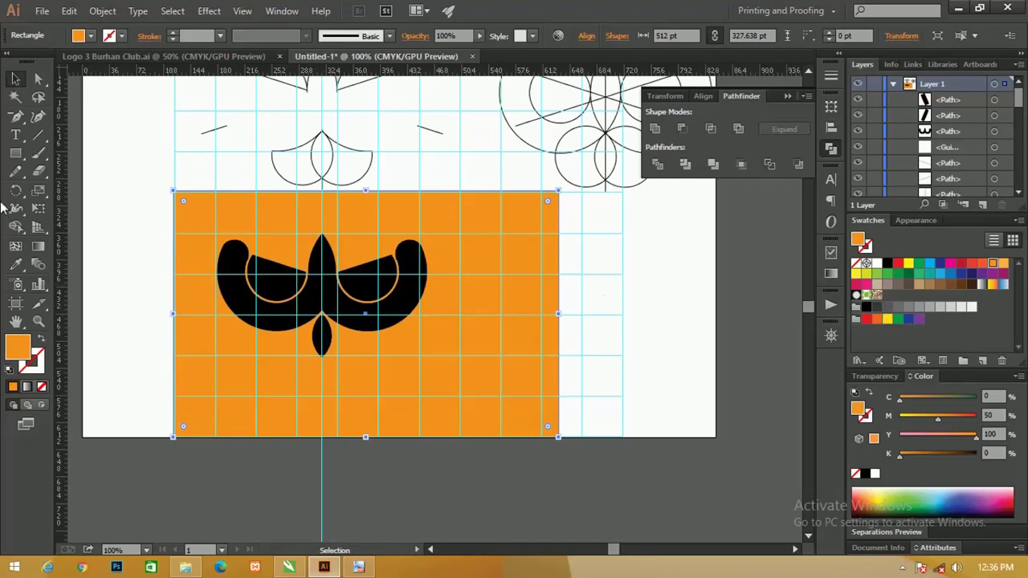
left_click_drag(132, 237, 421, 371)
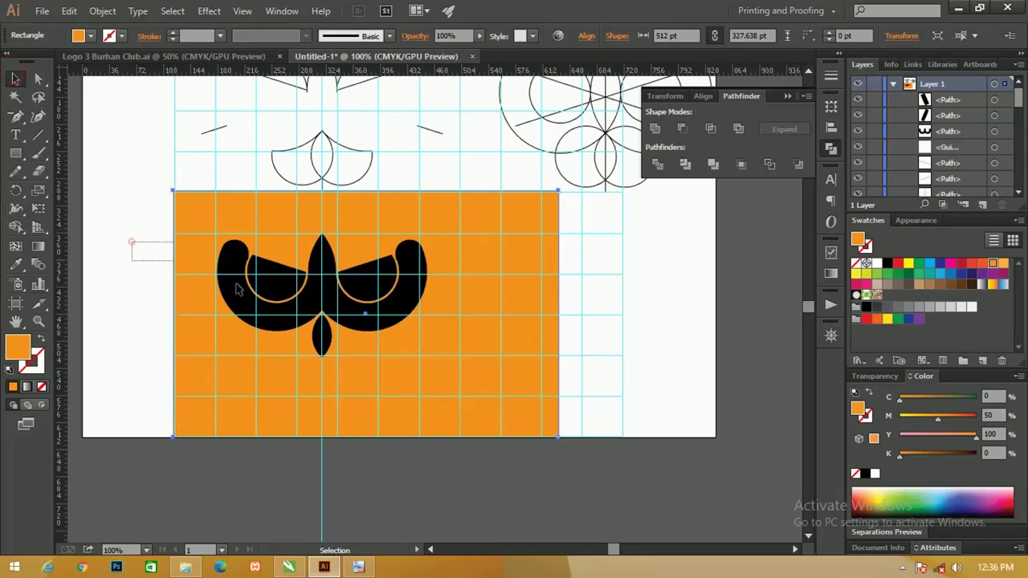
left_click(457, 261, "shift")
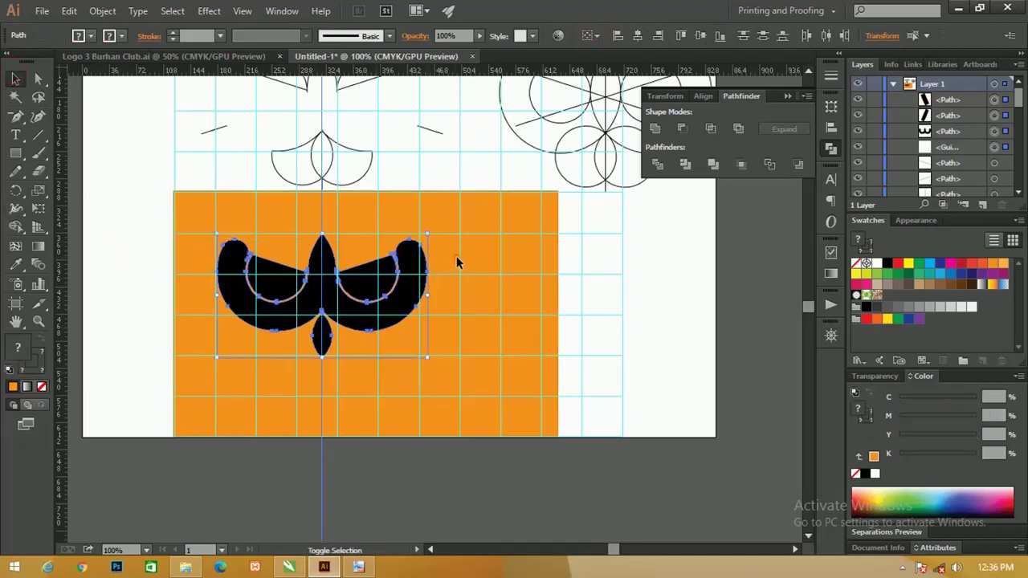
key("ctrl+g")
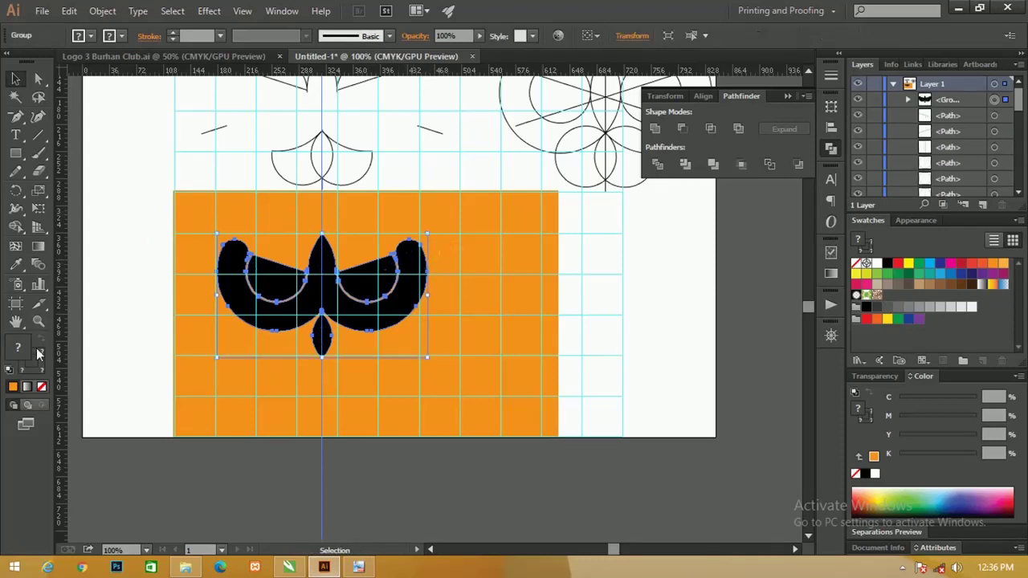
Make the owl white with no stroke, aligned horizontally centred and bottom-aligned to the rectangle
key("d")
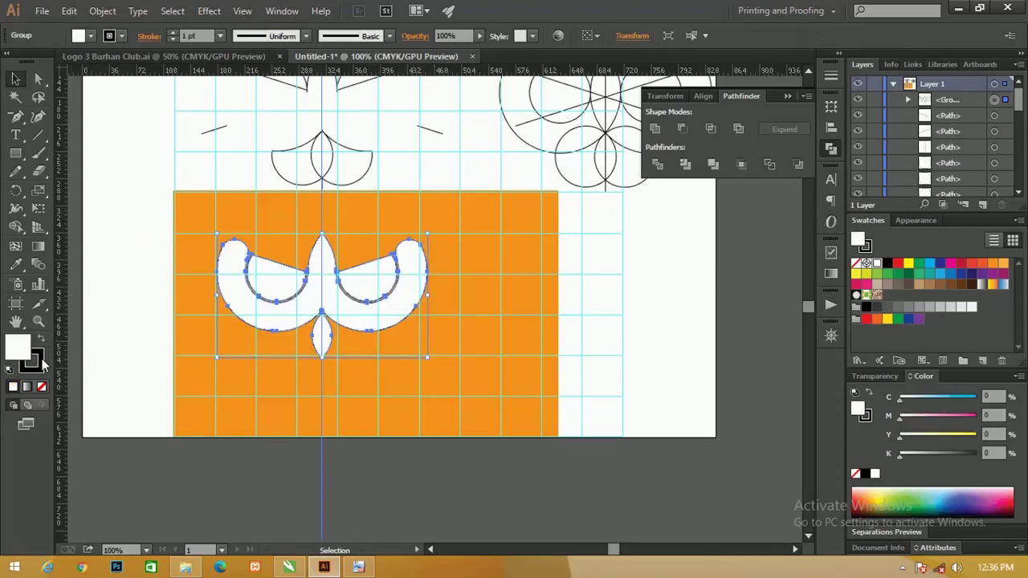
key("x")
left_click(42, 387)
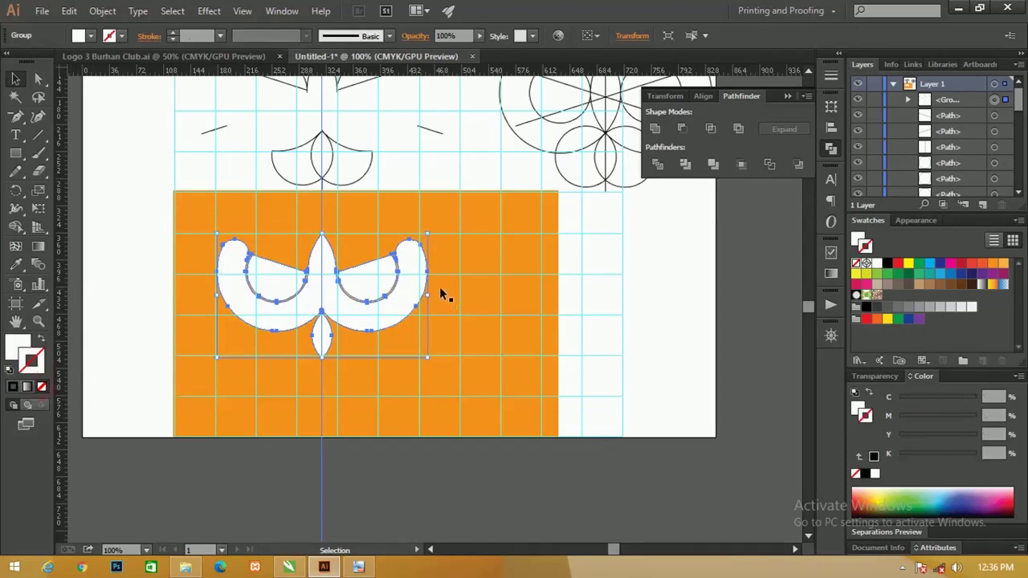
left_click(446, 247, "shift")
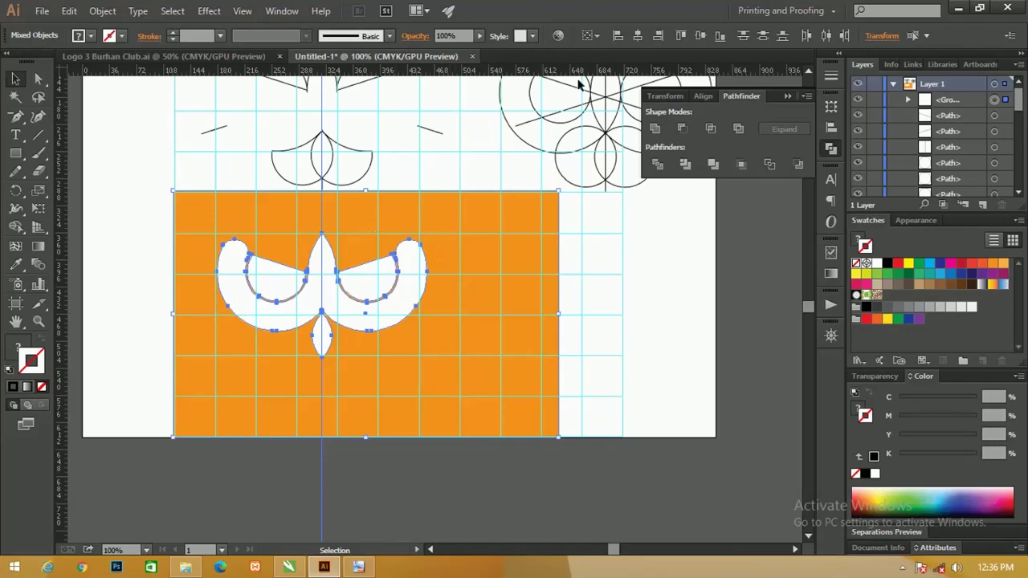
left_click(638, 35)
left_click(705, 36)
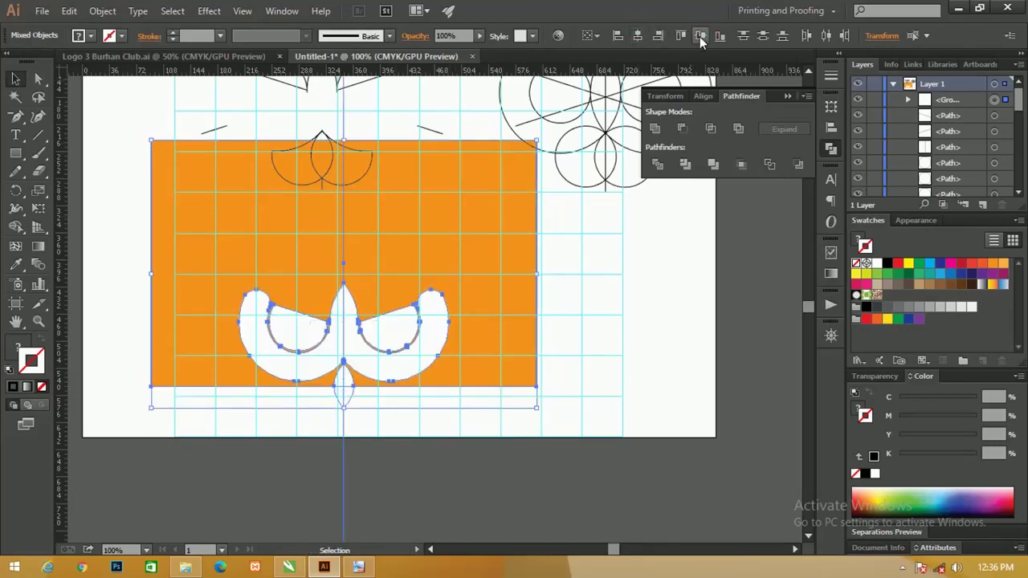
left_click(701, 36)
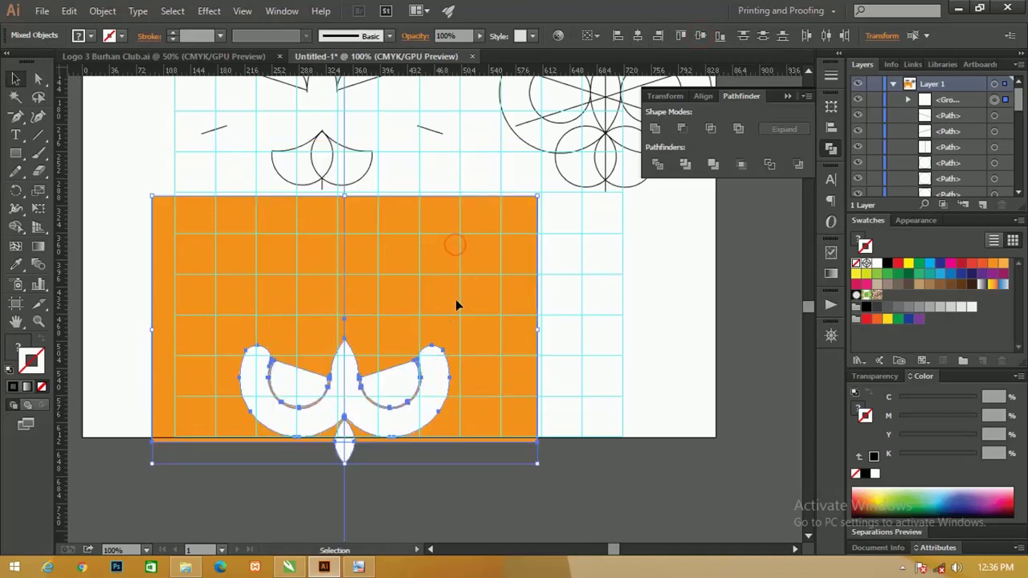
Cut and paste the owl group in front, then reselect the rectangle and centre guide
left_click(592, 287)
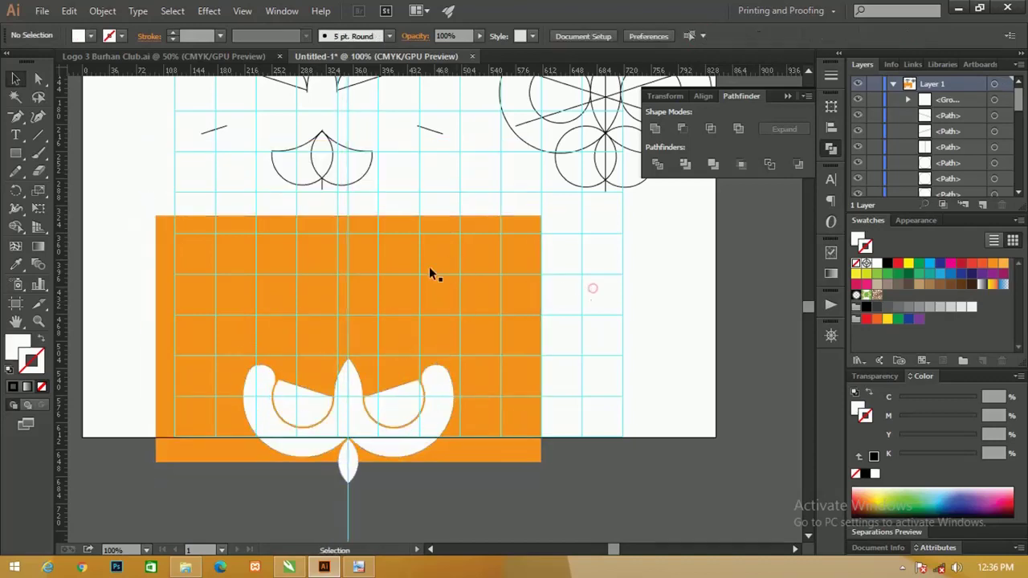
left_click(348, 200)
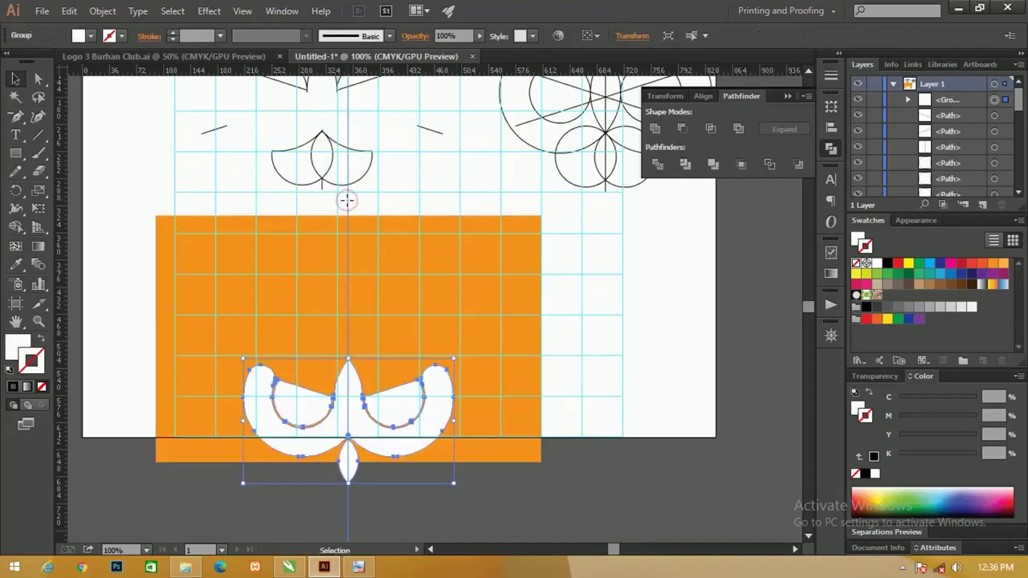
key("ctrl+x")
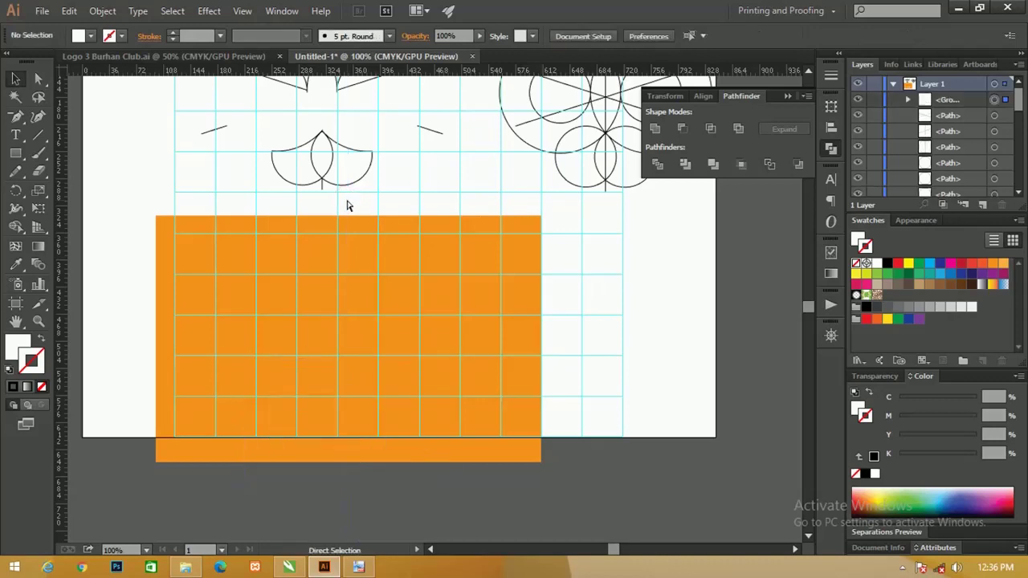
key("ctrl+f")
right_click(371, 394)
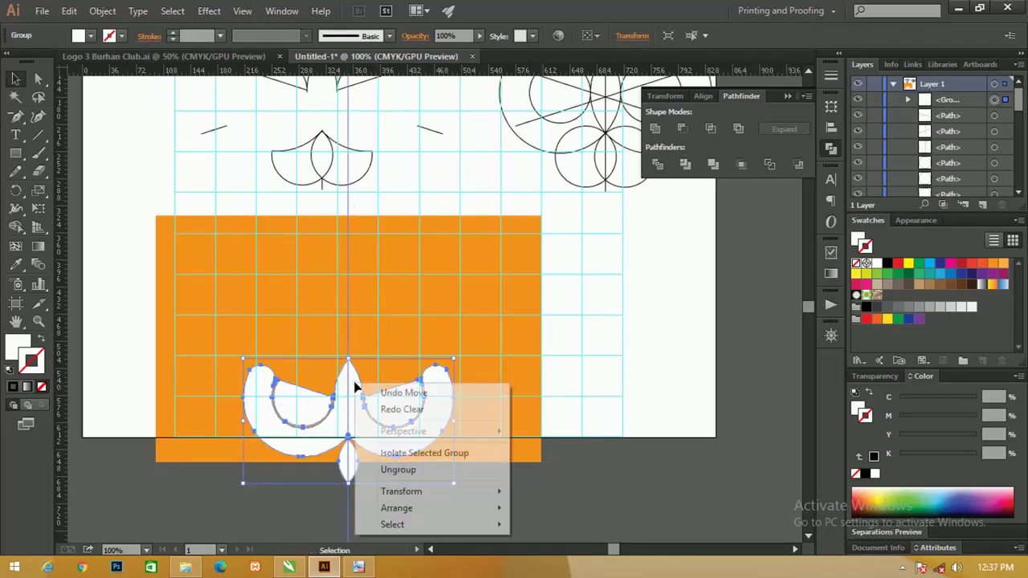
left_click(439, 468)
left_click(366, 303)
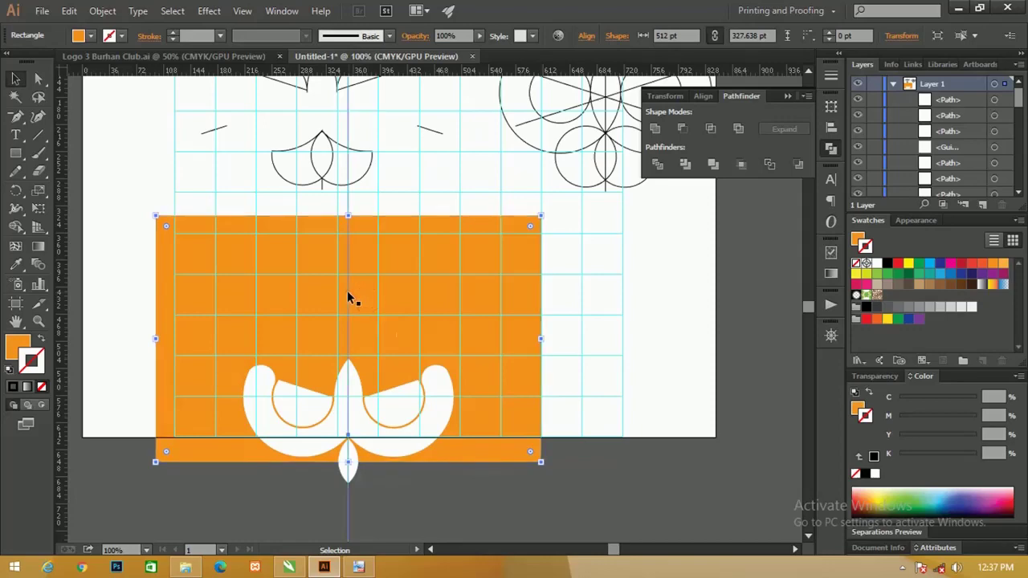
left_click(347, 293)
key("ctrl+shift+a")
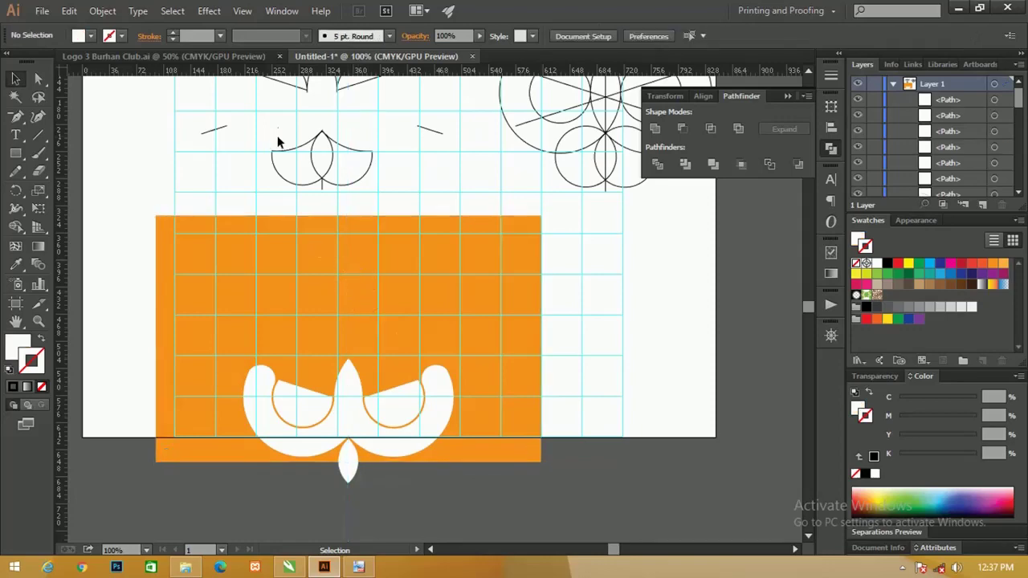
Hide the guides and the selection bounding box
left_click(240, 12)
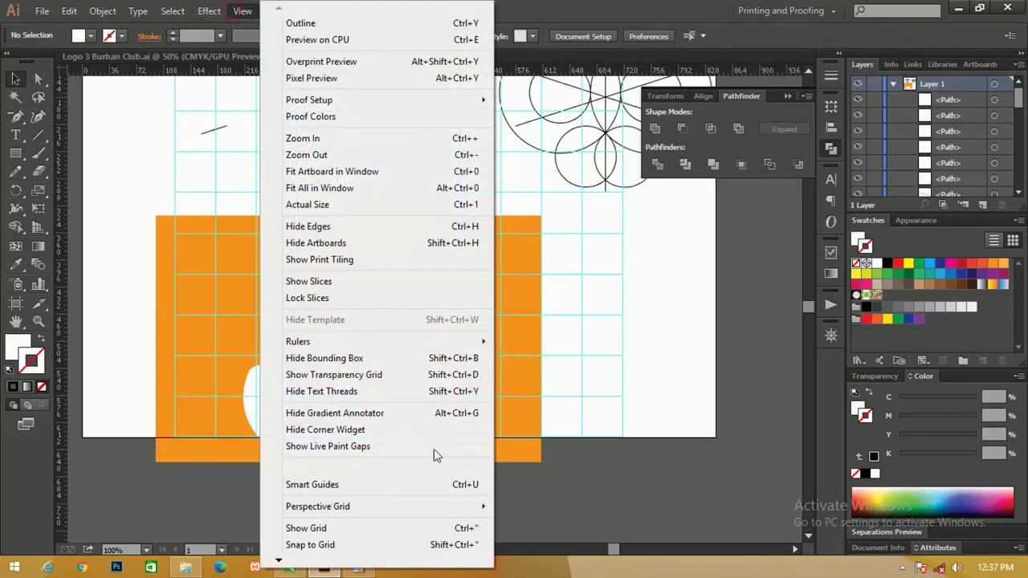
mouse_move(378, 465)
left_click(528, 464)
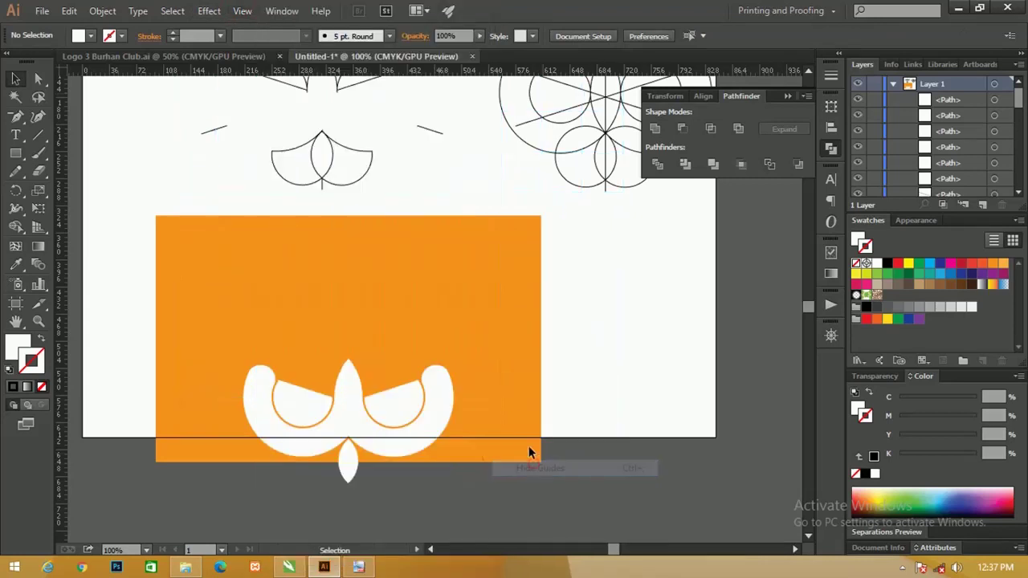
left_click(435, 390)
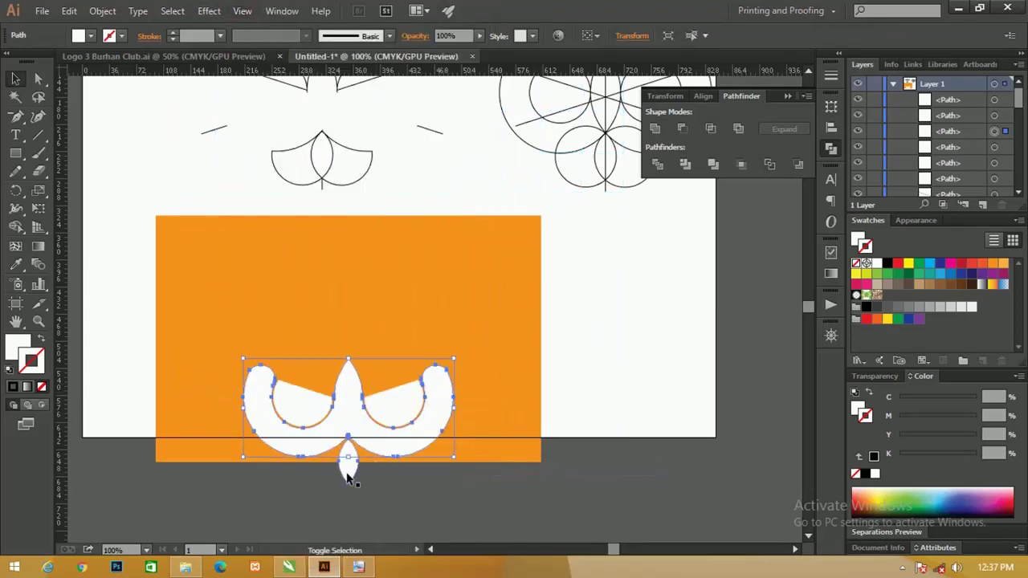
left_click(405, 242, "shift")
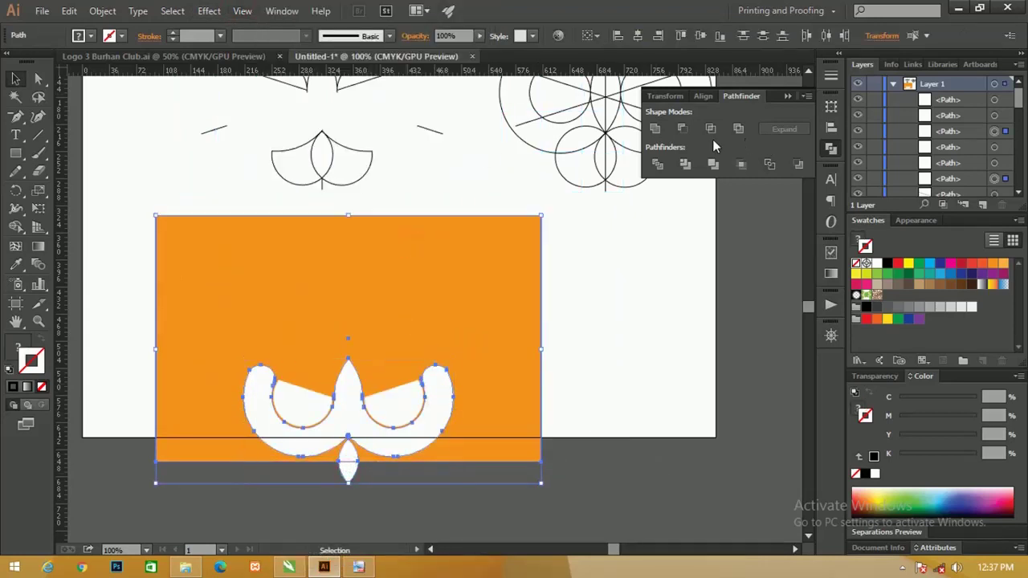
key("ctrl+shift+b")
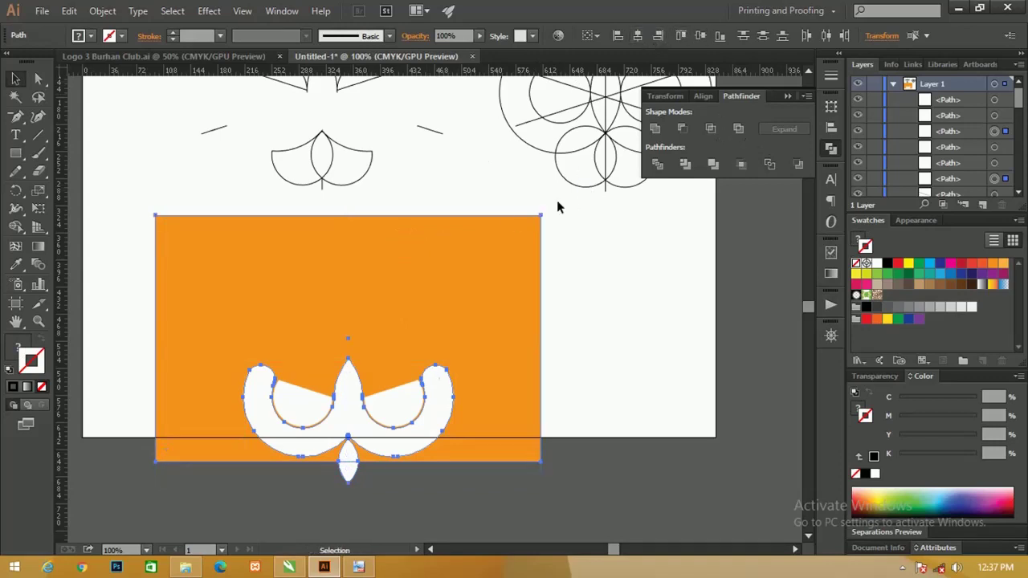
Group the owl shape and vertically centre it with the orange rectangle
left_click(425, 250, "shift")
key("ctrl+g")
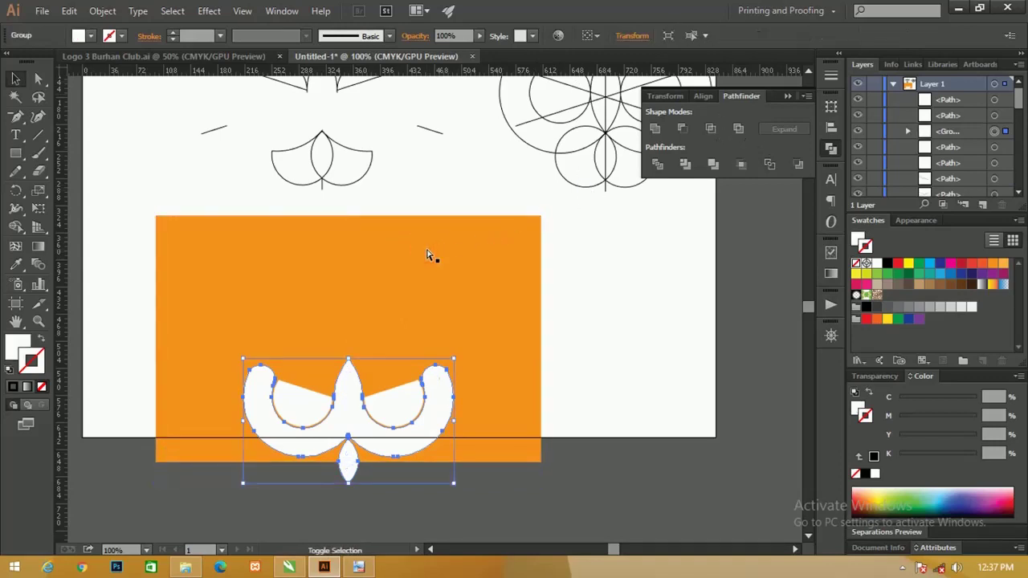
left_click(427, 254, "shift")
left_click(701, 35)
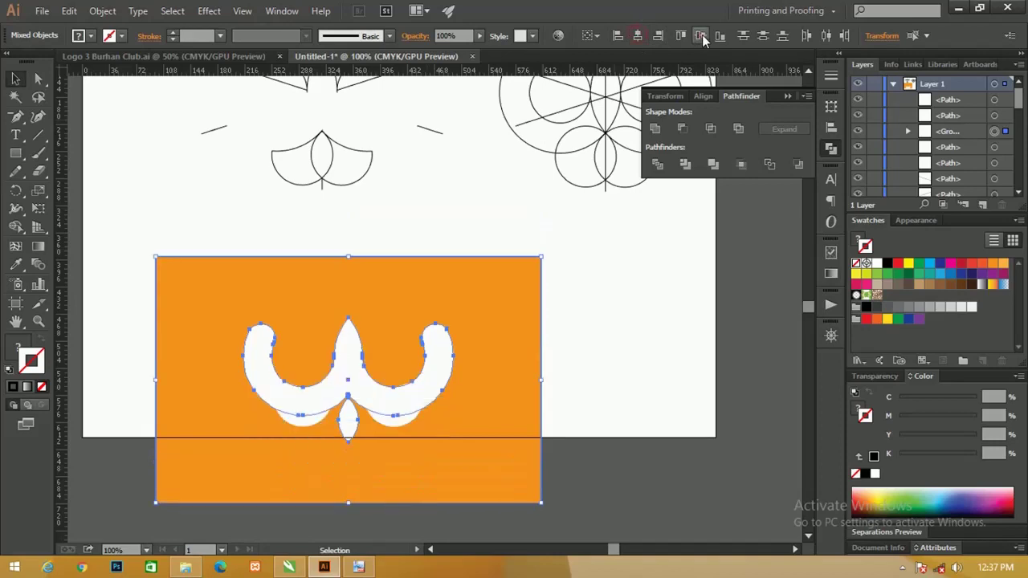
key("ctrl+z")
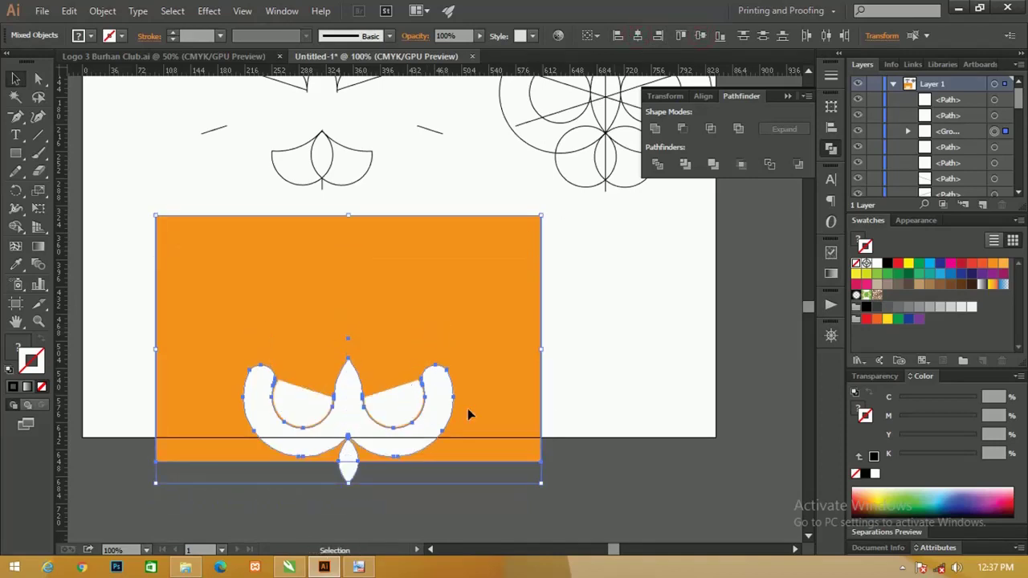
left_click(574, 468)
left_click(340, 409)
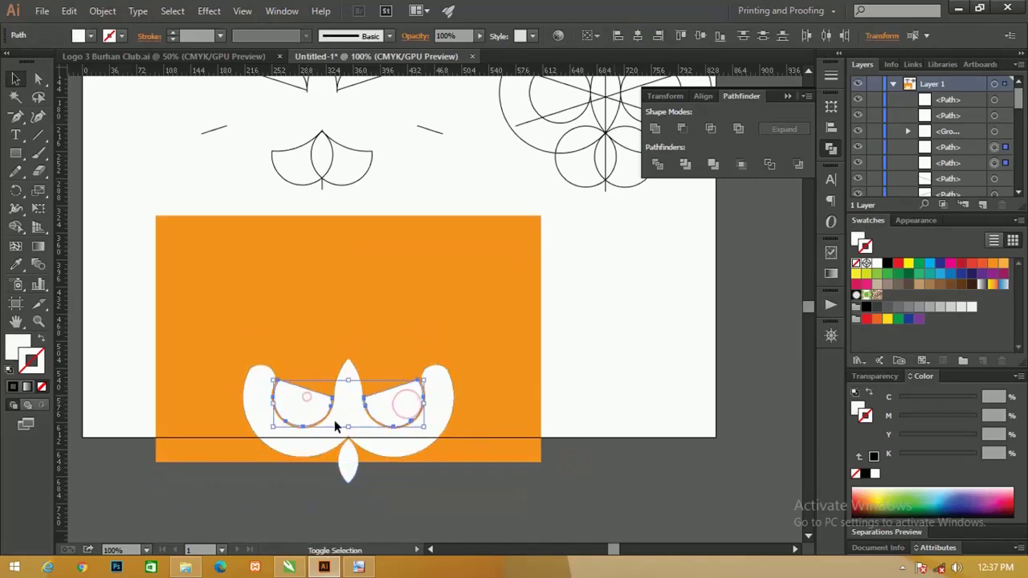
key("a")
key("v")
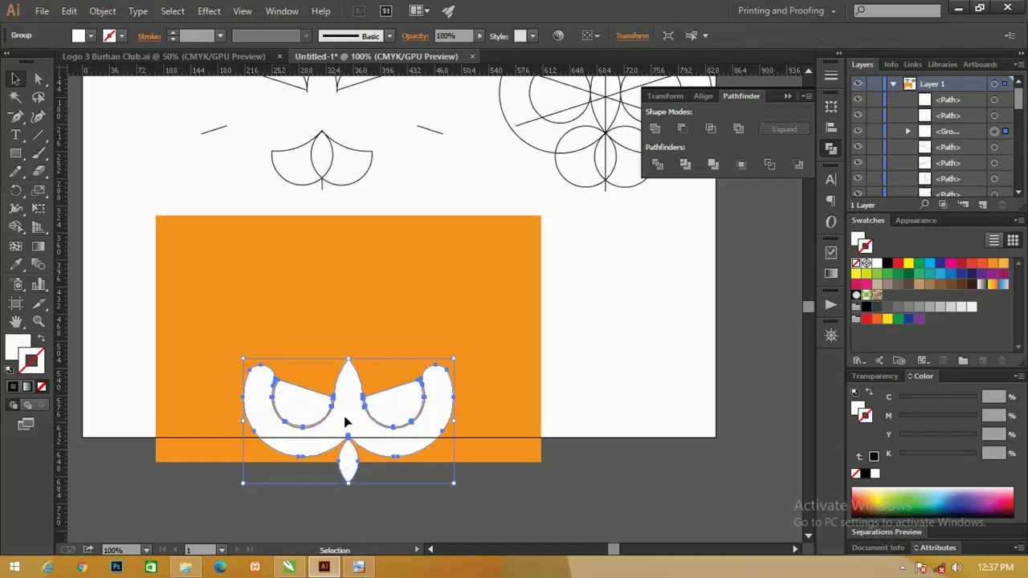
left_click(404, 294, "shift")
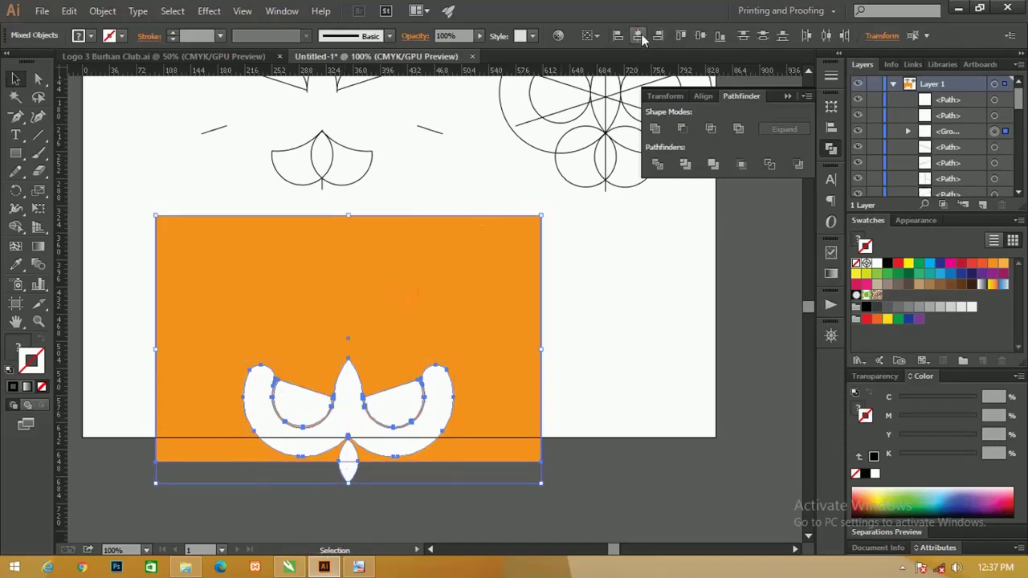
left_click(700, 36)
Move the orange rectangle and owl onto the artboard and zoom in on the logo
key("a")
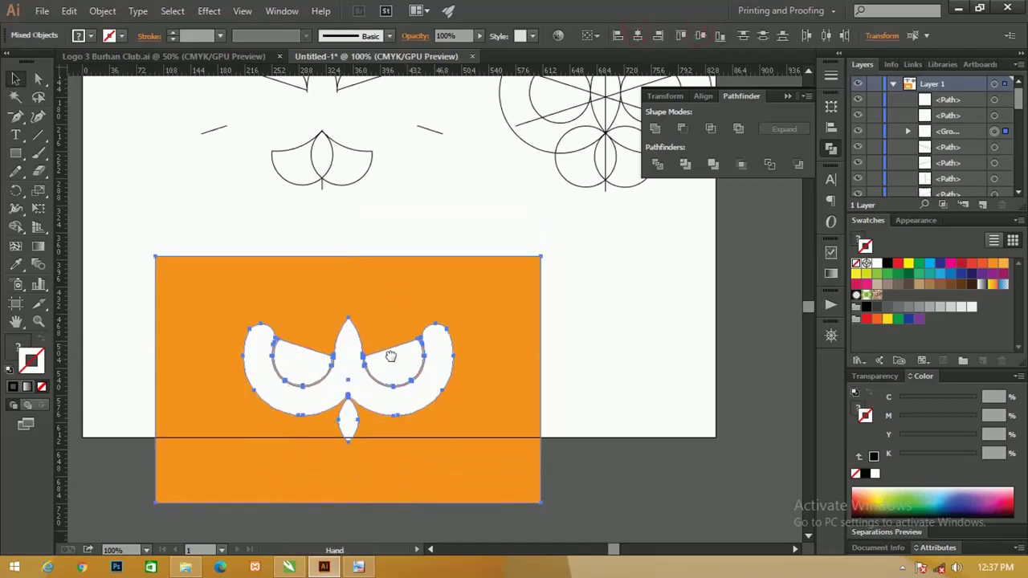
key("ctrl+minus")
key("ctrl+minus")
key("ctrl+minus")
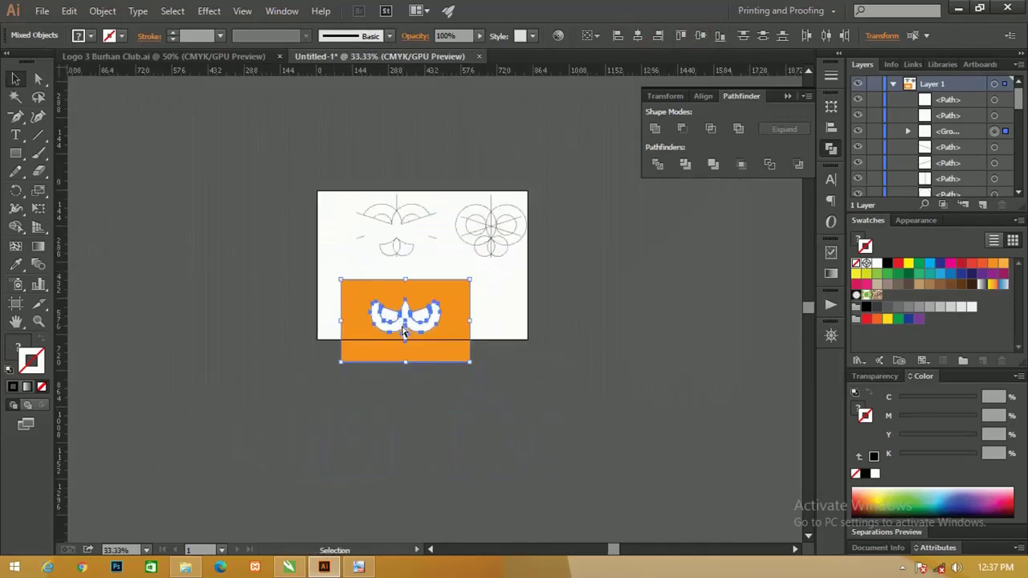
key("v")
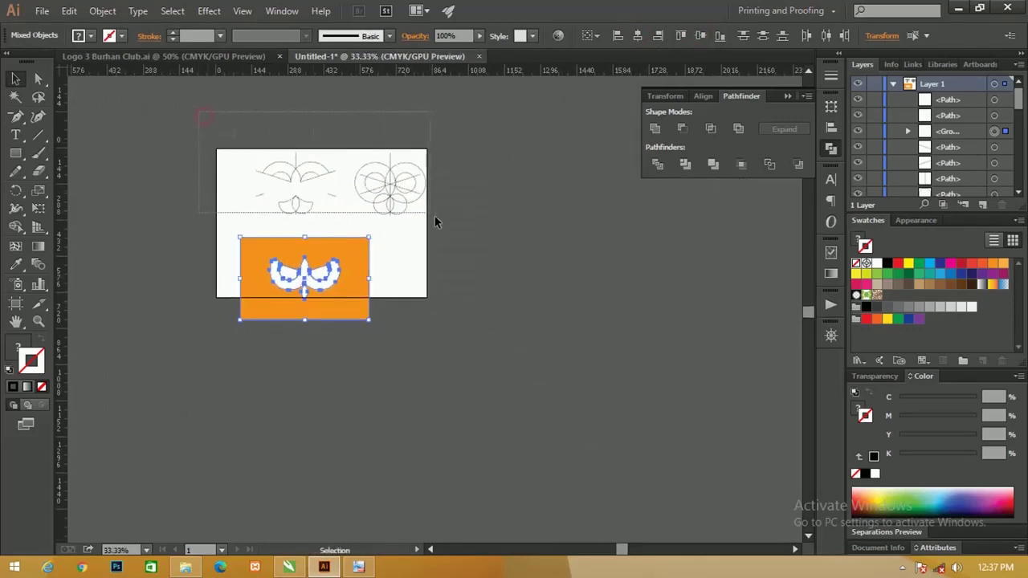
mouse_move(244, 144)
left_mouse_down()
mouse_move(434, 215)
mouse_move(648, 203)
left_mouse_up()
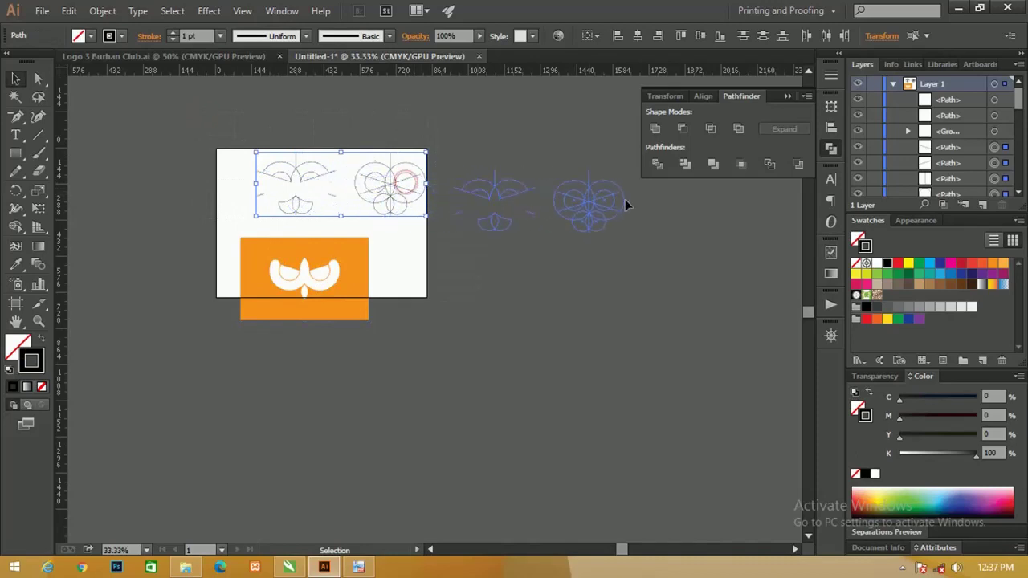
left_click_drag(273, 245, 273, 194)
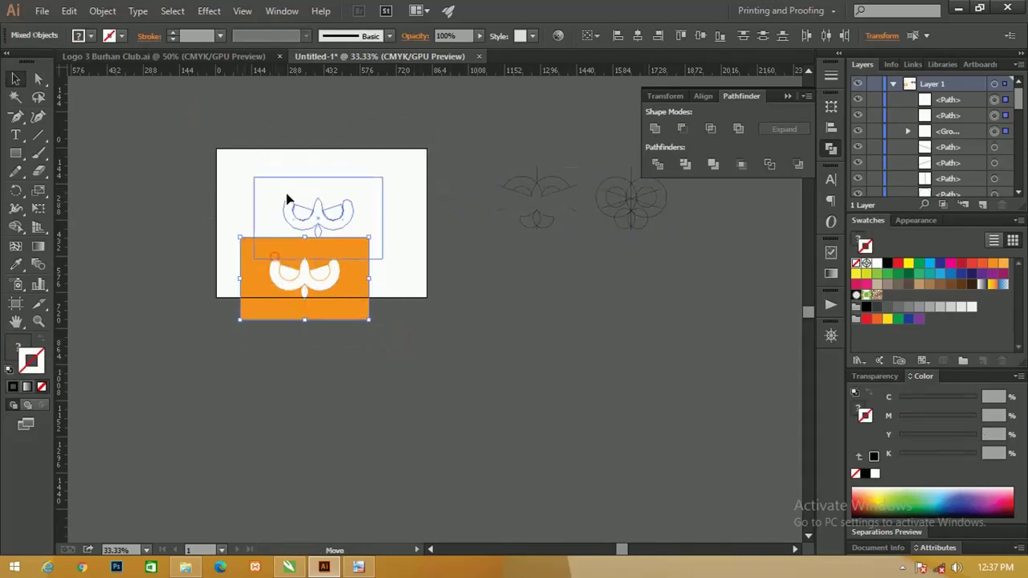
key("z")
left_click(234, 156)
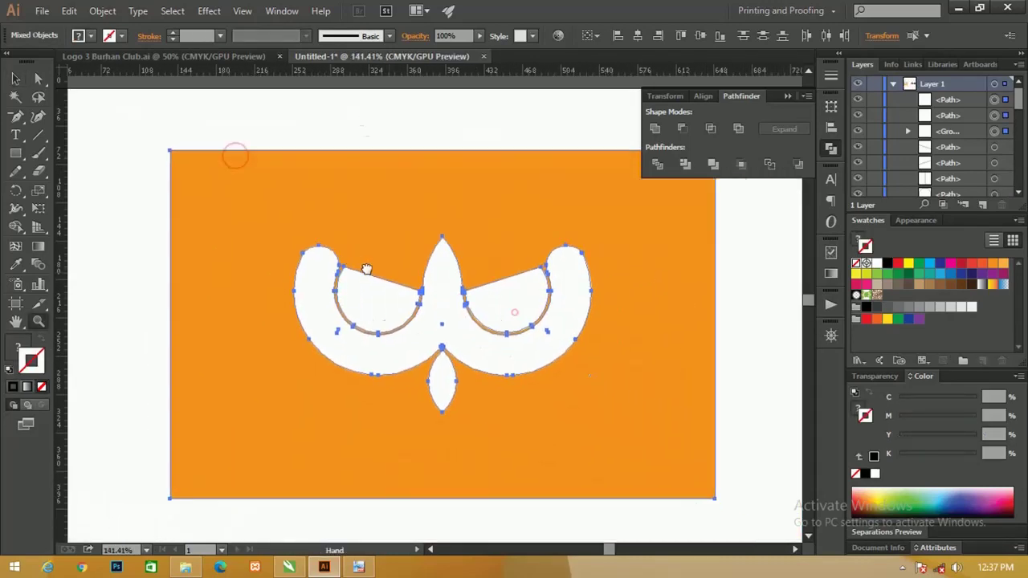
left_click_drag(381, 268, 298, 268)
Raise the white owl shape into the rectangle's upper area
key("v")
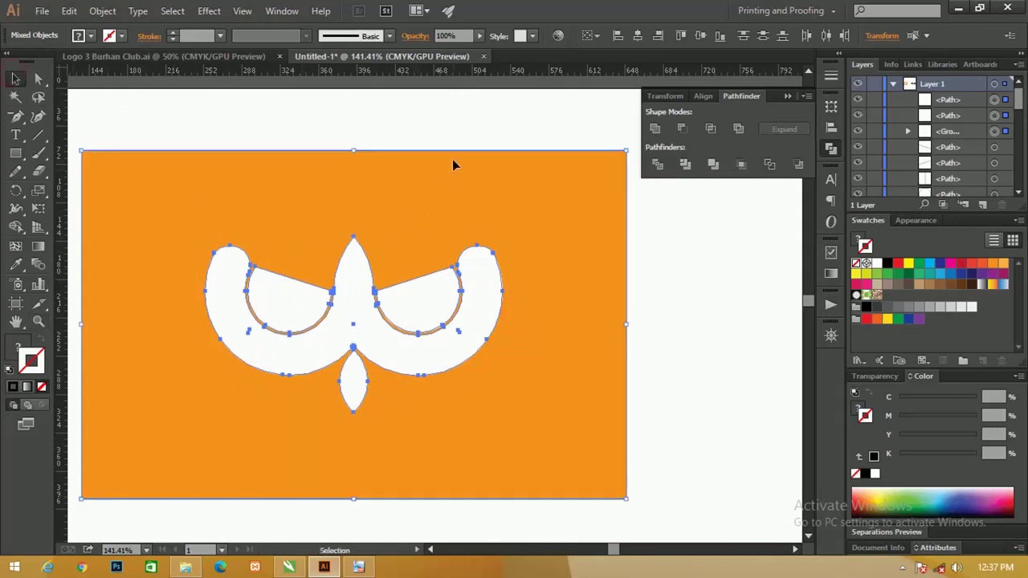
left_click(458, 138)
left_click(361, 340)
left_click_drag(358, 338, 356, 299)
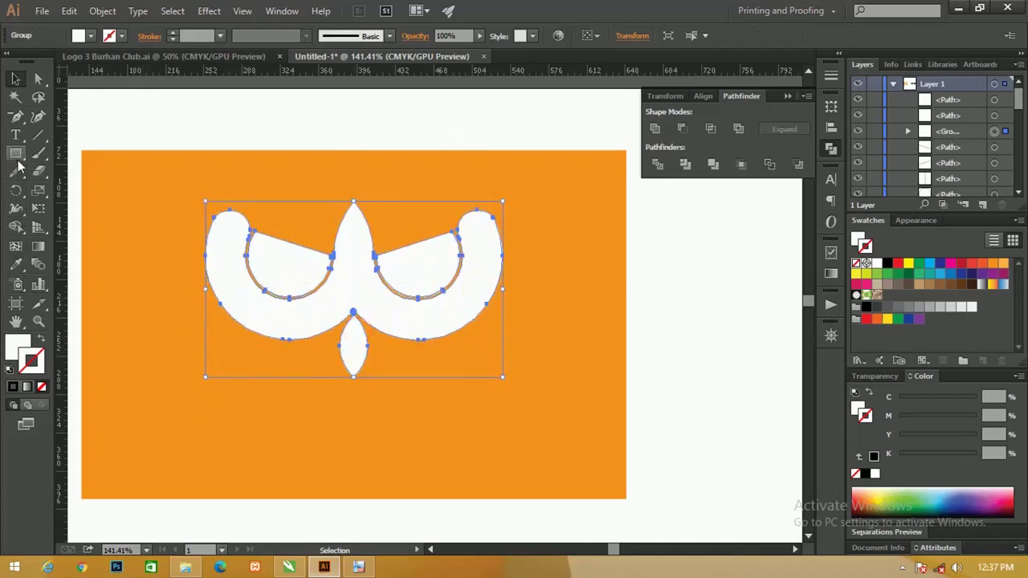
left_click(15, 135)
Paste the 'Burhan Club' title below the owl and Alt-drag a copy beneath it
left_click(252, 423)
key("ctrl+v")
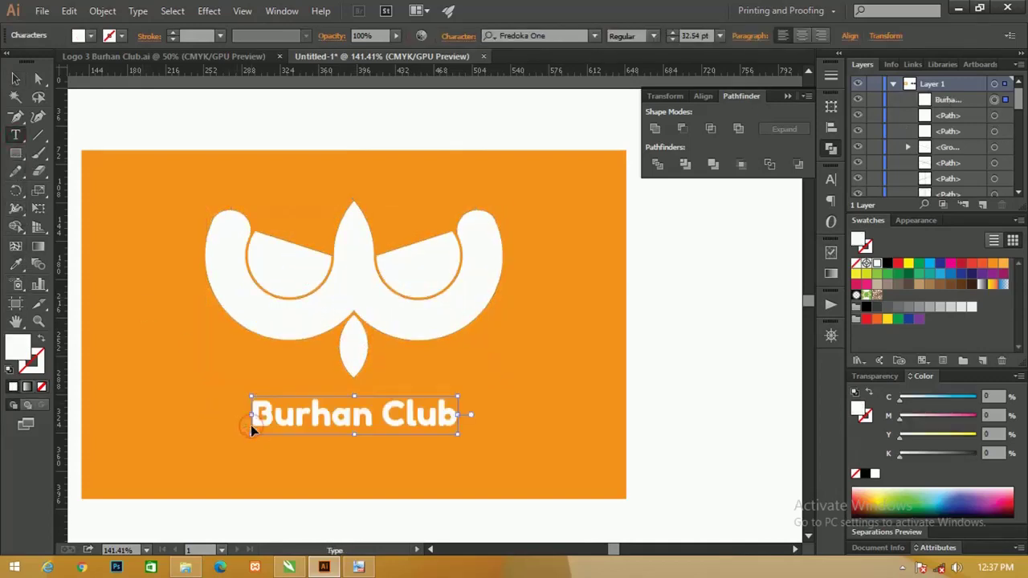
left_click(16, 78)
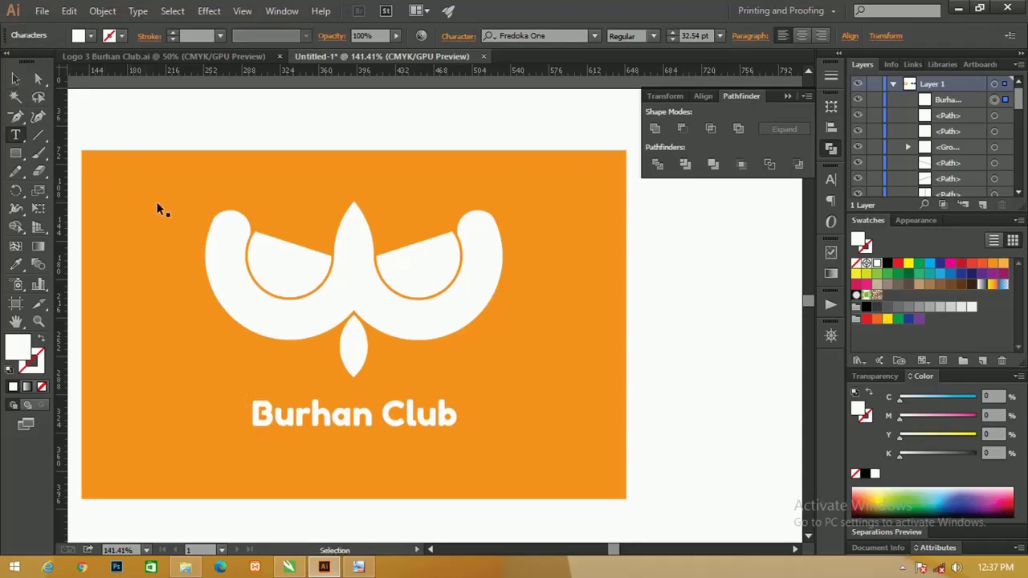
key("ctrl+a")
left_click(15, 78)
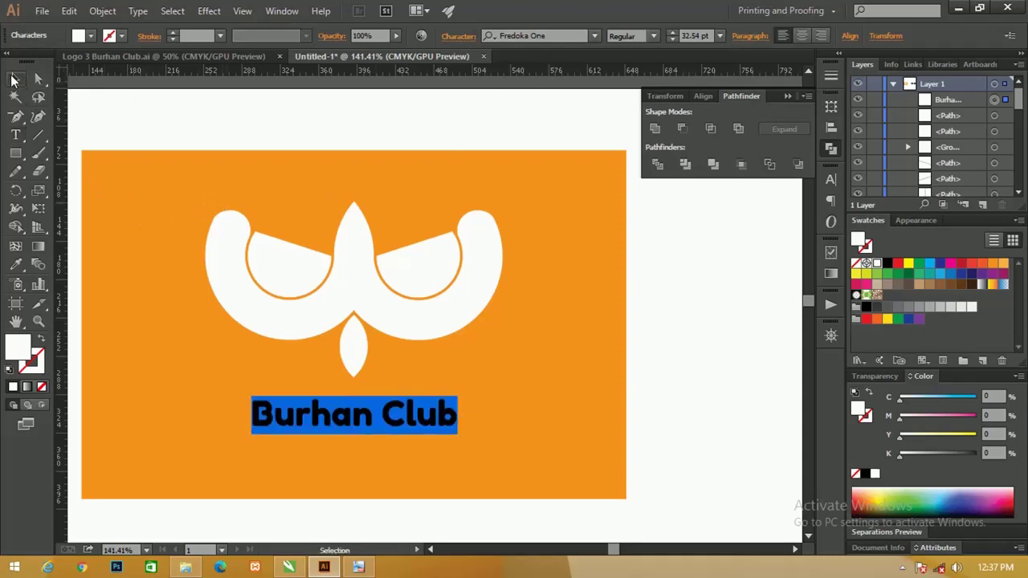
left_click(367, 411)
mouse_move(368, 418)
left_mouse_down()
mouse_move(362, 407)
mouse_move(357, 442)
left_mouse_up()
Retype the copied line as 'Komuntias Pecinta Bur'
key("t")
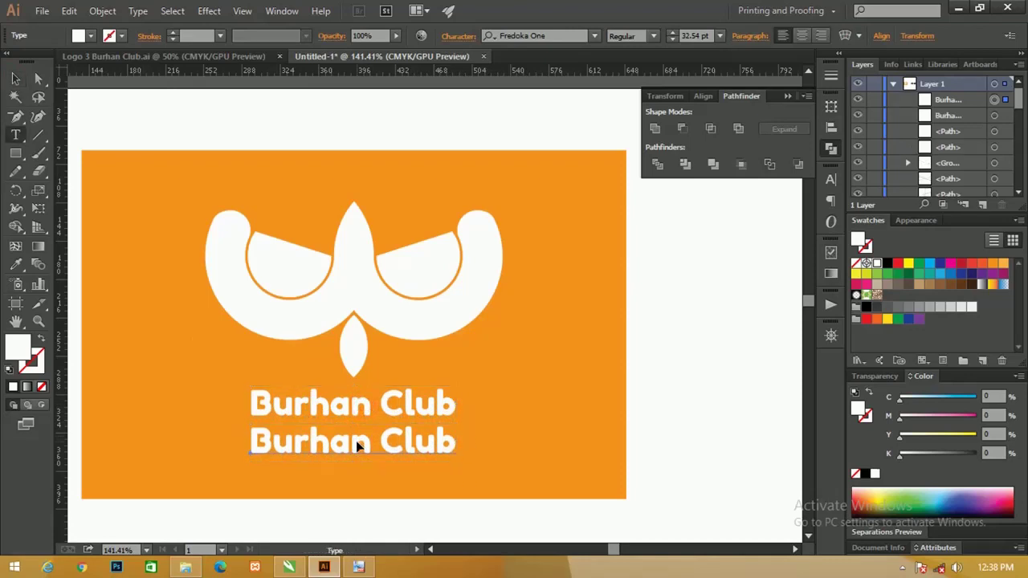
triple_click(359, 444)
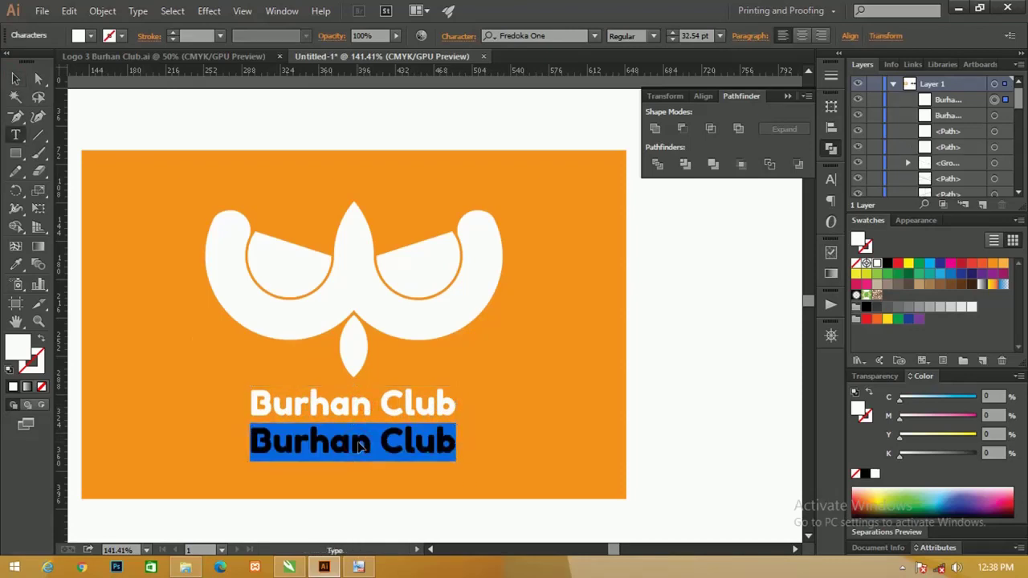
type("kOM")
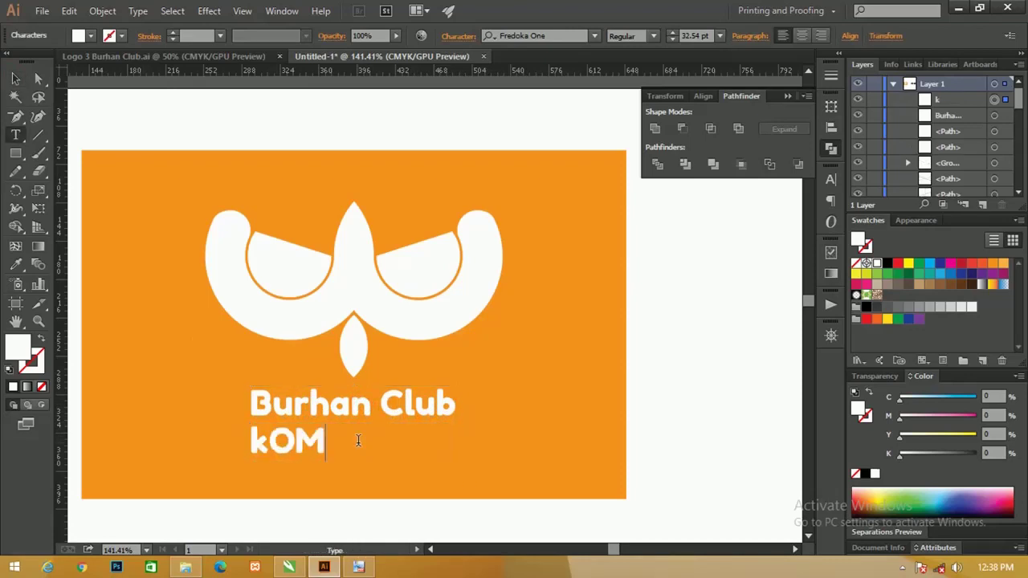
type("U")
key("BackSpace")
key("BackSpace")
key("BackSpace")
key("BackSpace")
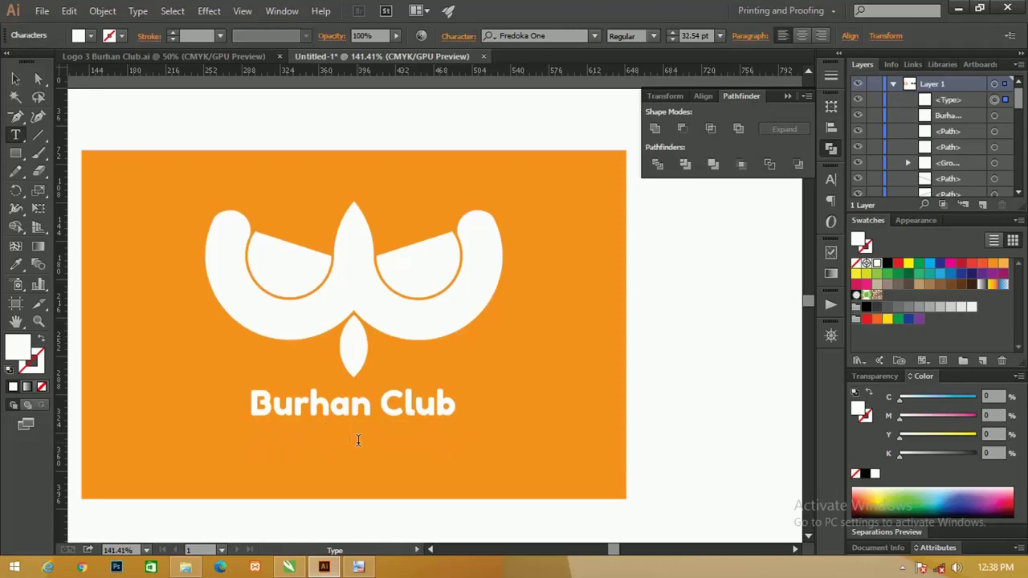
type("Komuntias")
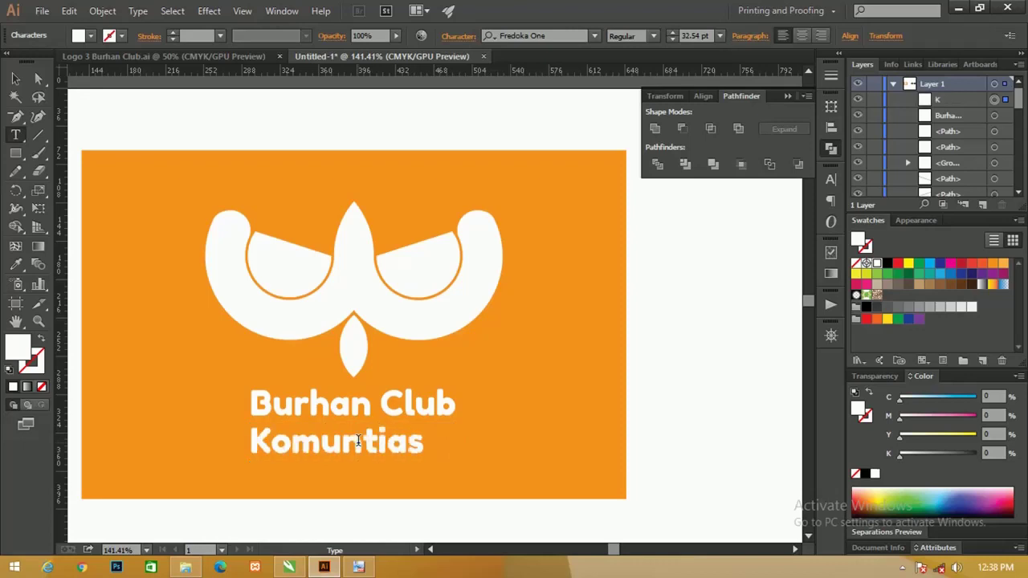
key("BackSpace")
type("Peci")
type("nta")
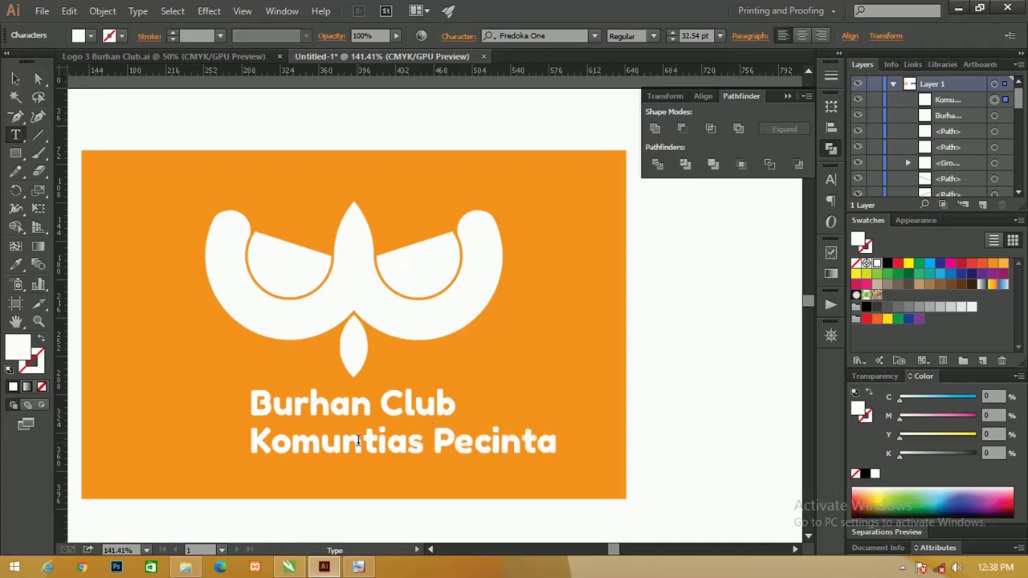
type(" Bur")
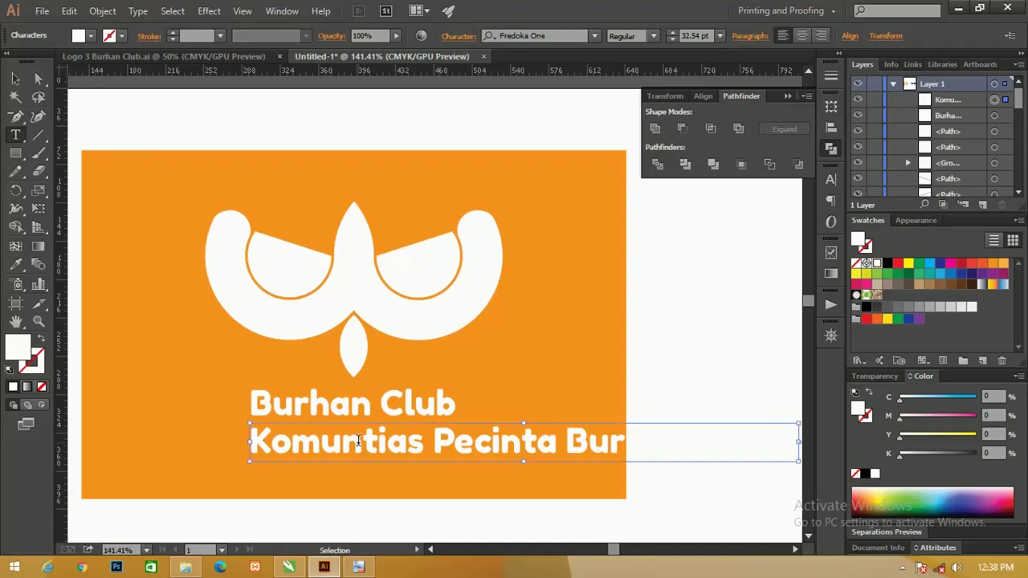
key("ctrl+a")
Set the tagline font to Calibri Bold and scale it to about 14.55 pt
left_click(536, 35)
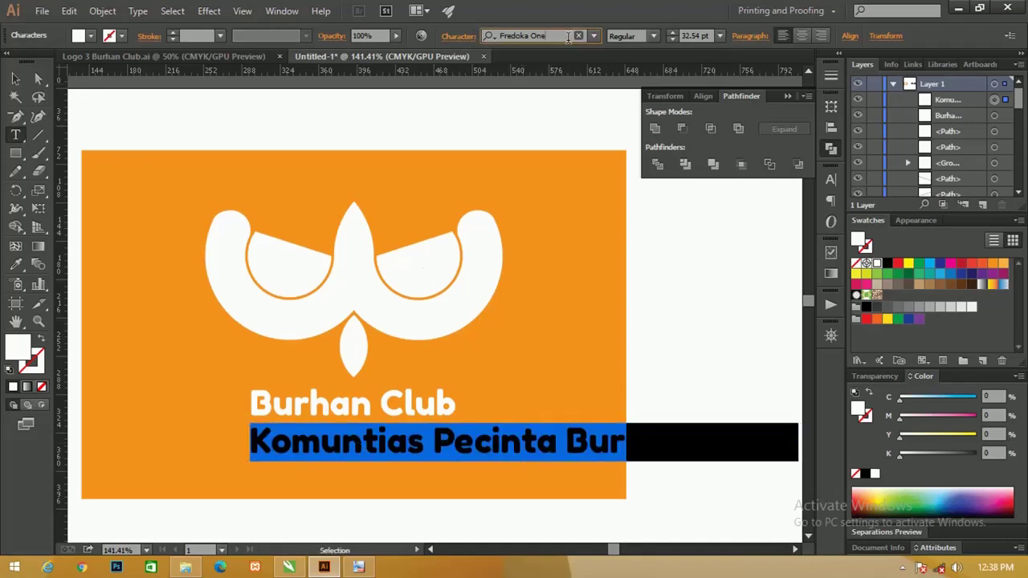
type("cal")
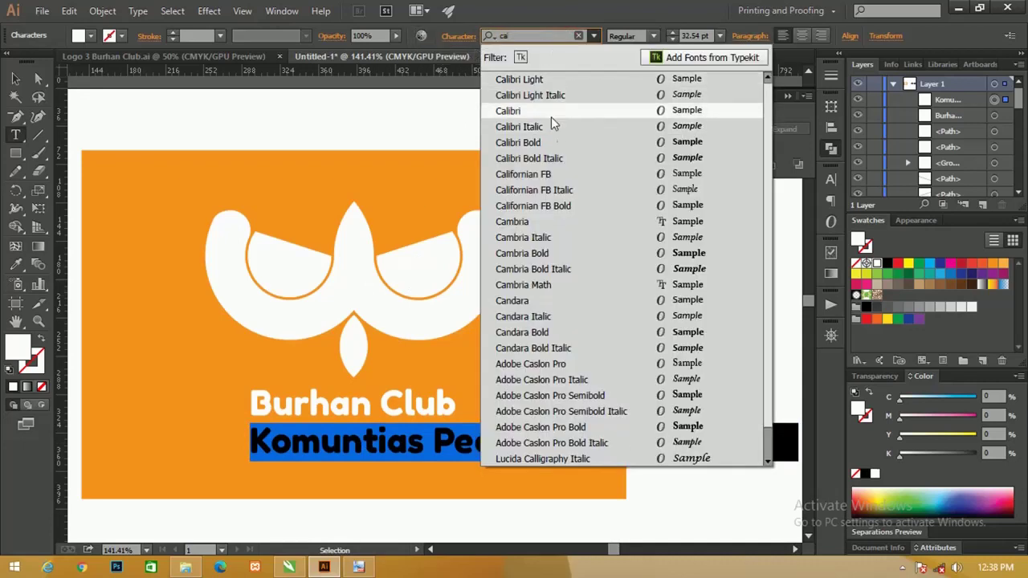
left_click(551, 141)
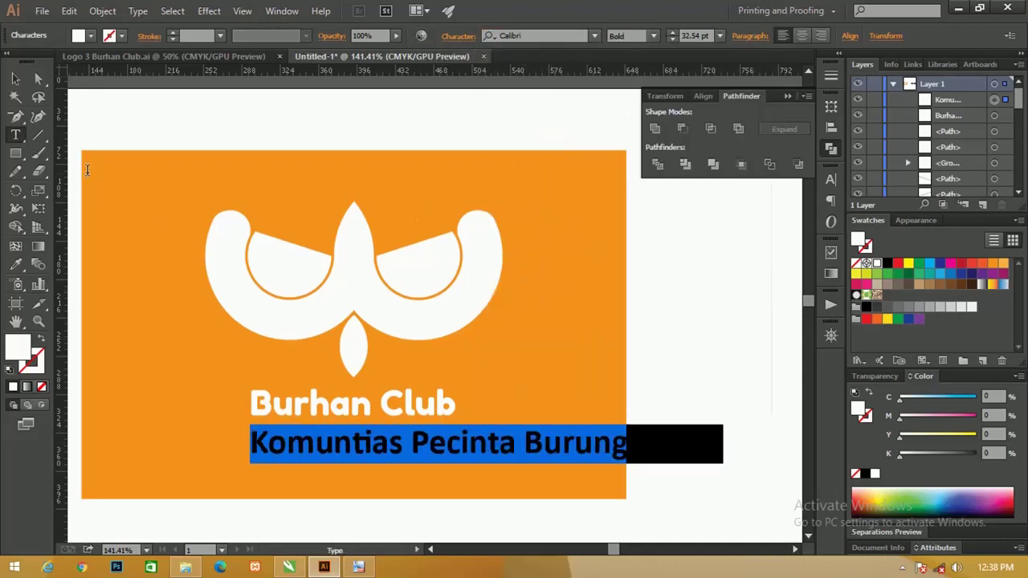
left_click(15, 78)
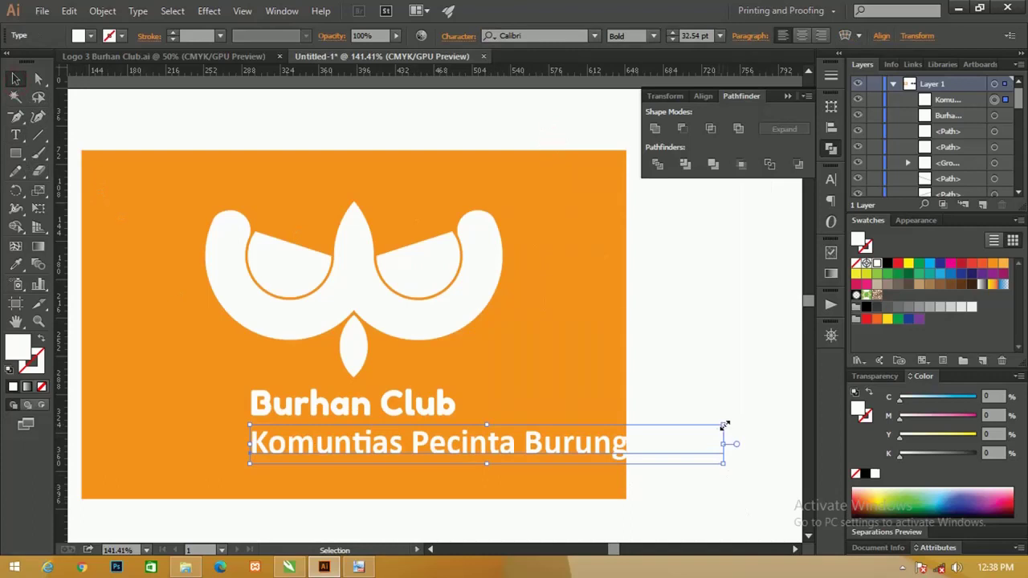
mouse_move(724, 424)
left_mouse_down()
mouse_move(462, 444)
mouse_move(421, 428)
left_mouse_up()
Make the tagline solid black with no stroke, zooming in to check it
key("d")
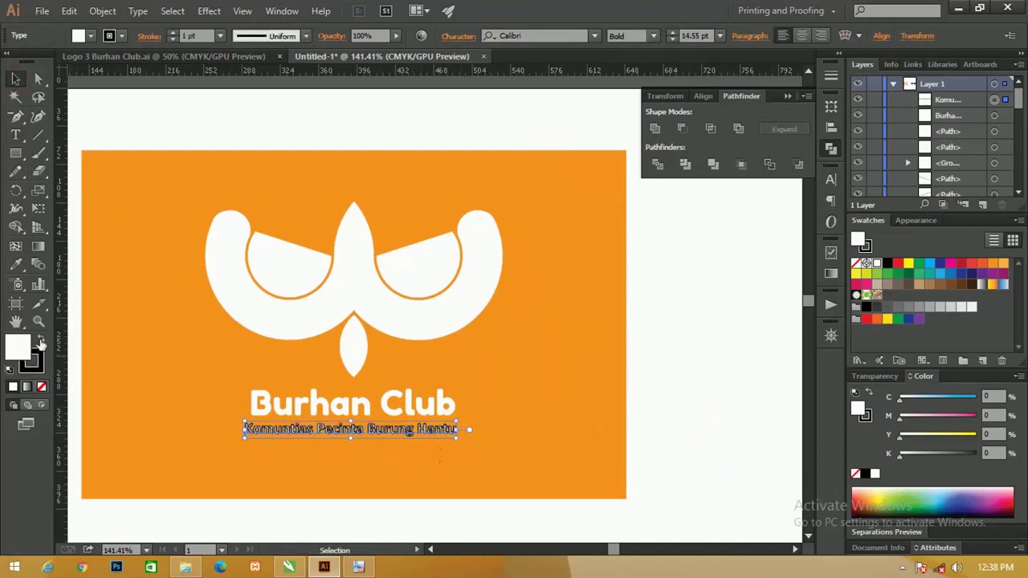
left_click(41, 340)
left_click(42, 386)
key("z")
left_click(276, 379)
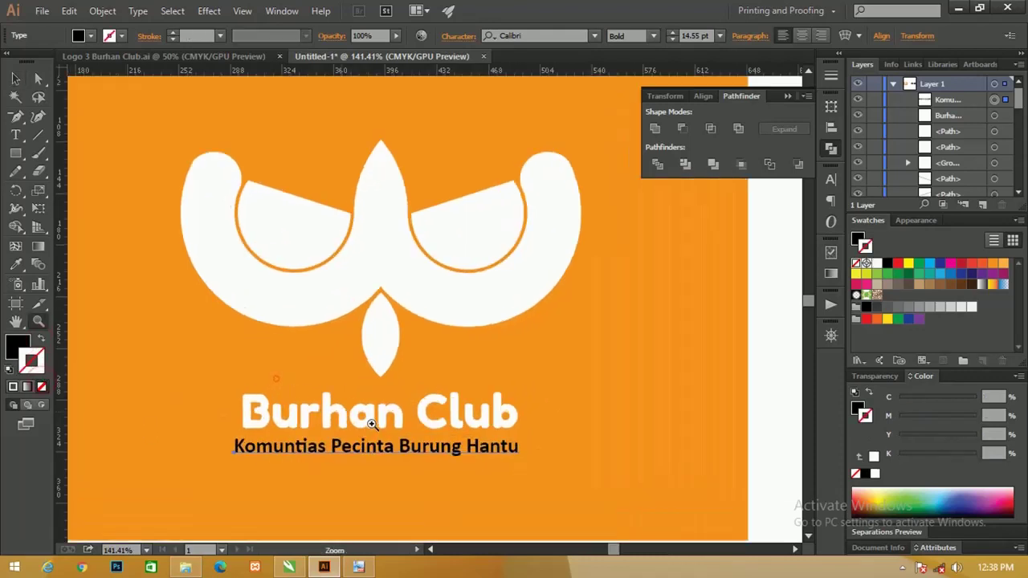
left_click(372, 423)
key("v")
left_click(526, 421)
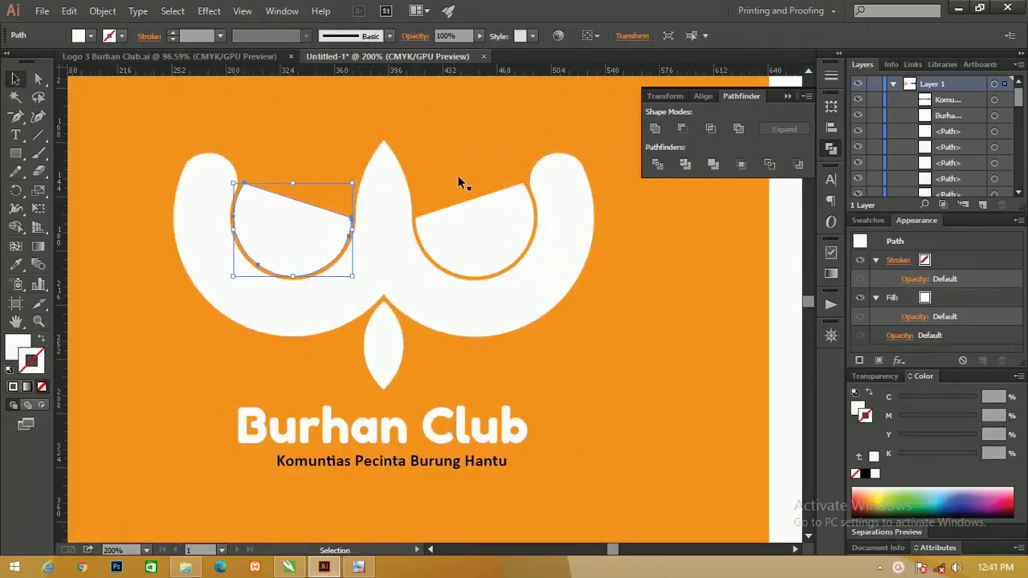
Zoom in on the owl face and select both eye cutouts
key("z")
mouse_move(397, 321)
left_mouse_down()
mouse_move(429, 340)
mouse_move(379, 313)
left_mouse_up()
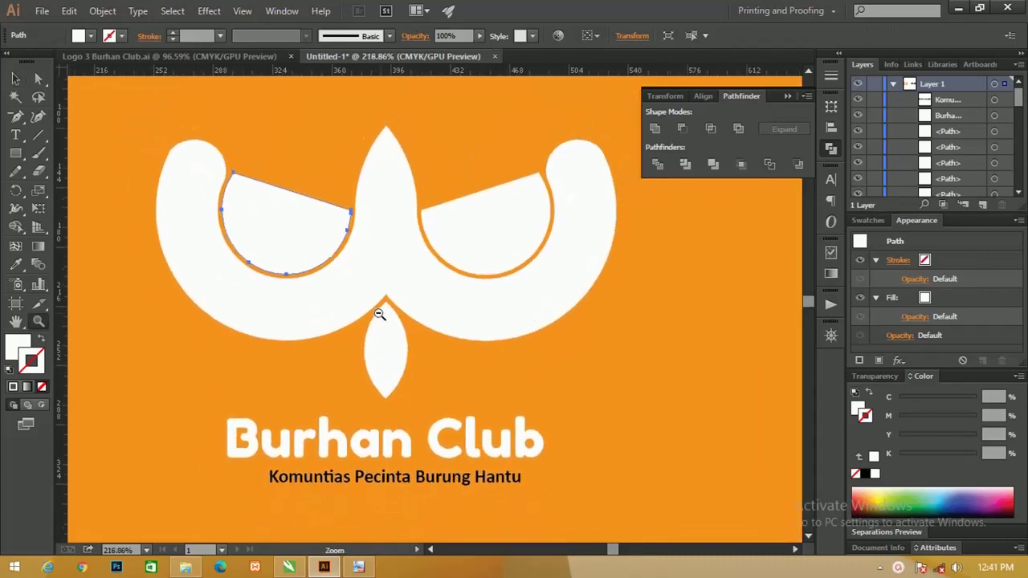
left_click(18, 79)
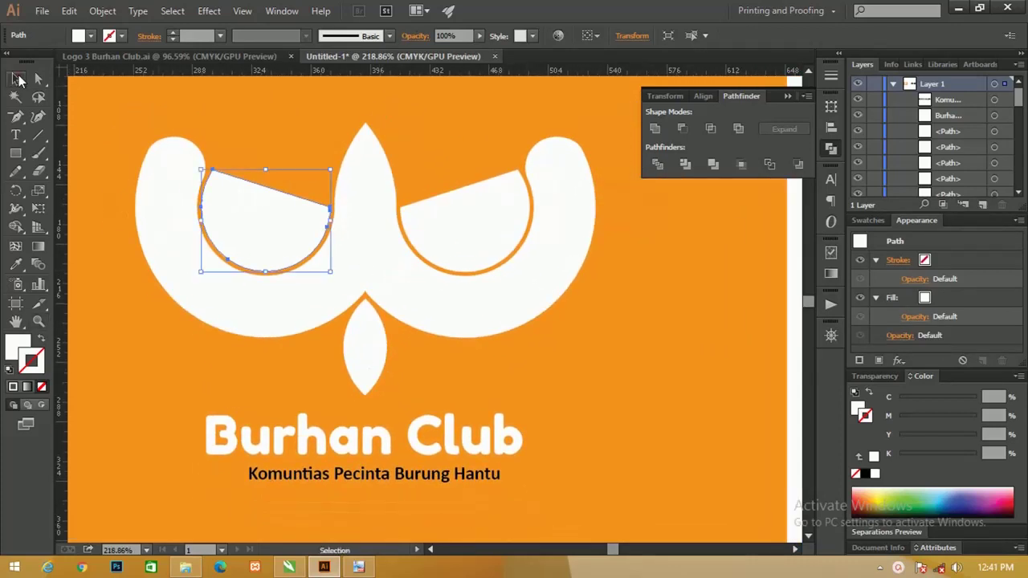
left_click(472, 225, "shift")
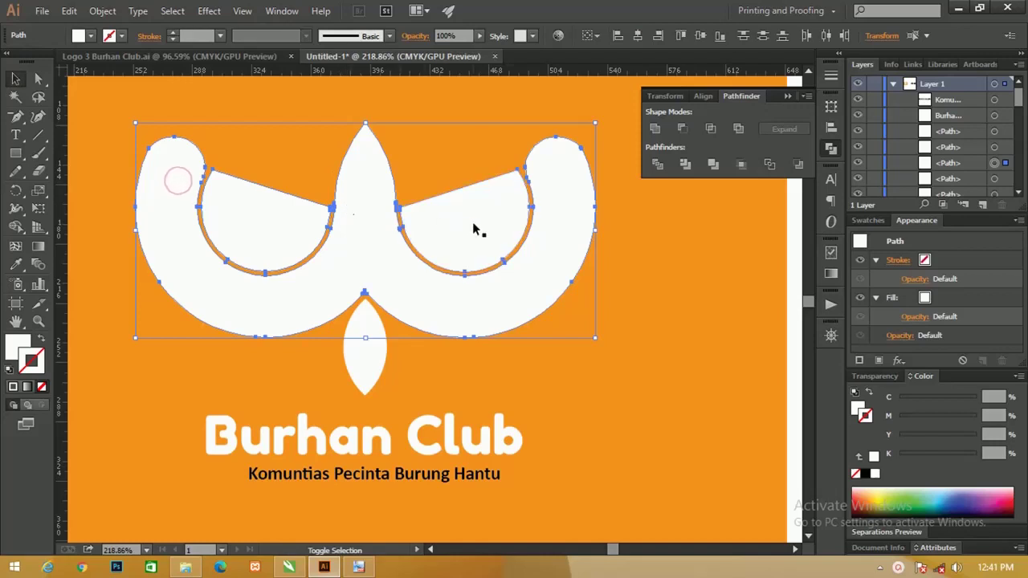
Apply an Offset Path effect of -2 pt to the selected eye shapes
left_click(899, 359)
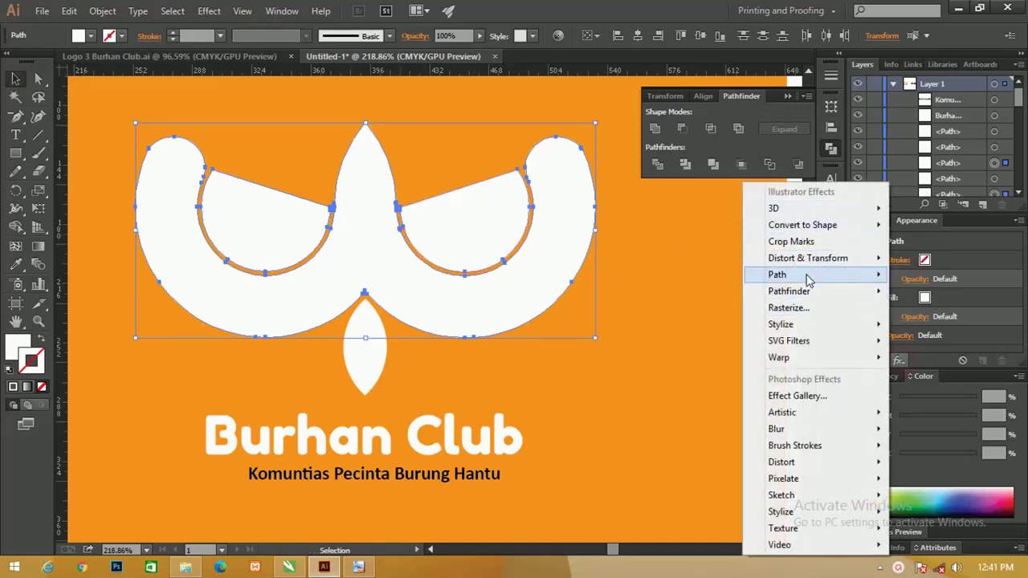
mouse_move(777, 275)
left_click(928, 275)
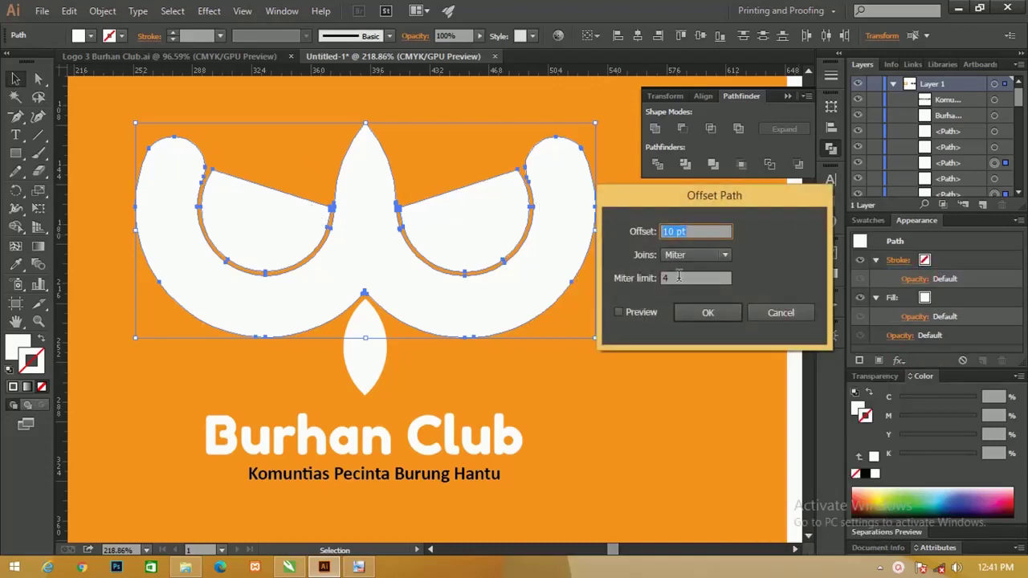
left_click(619, 312)
left_click(699, 232)
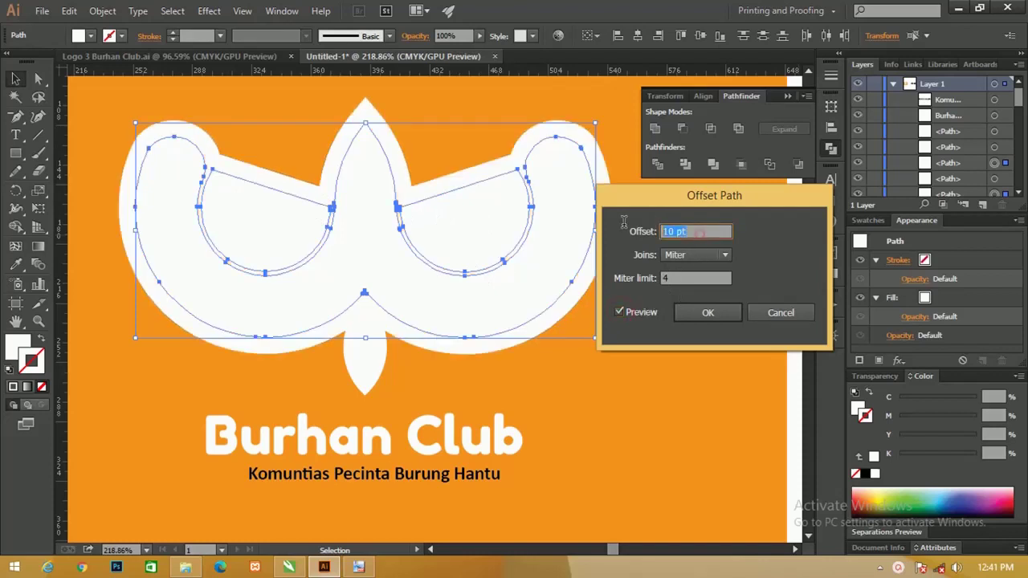
type("2")
left_click(624, 313)
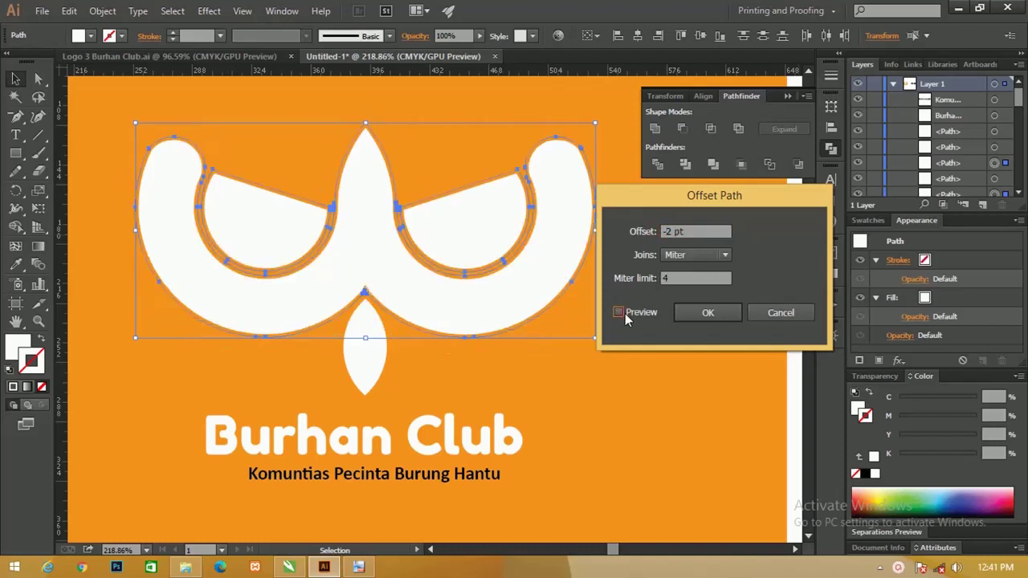
left_click(697, 315)
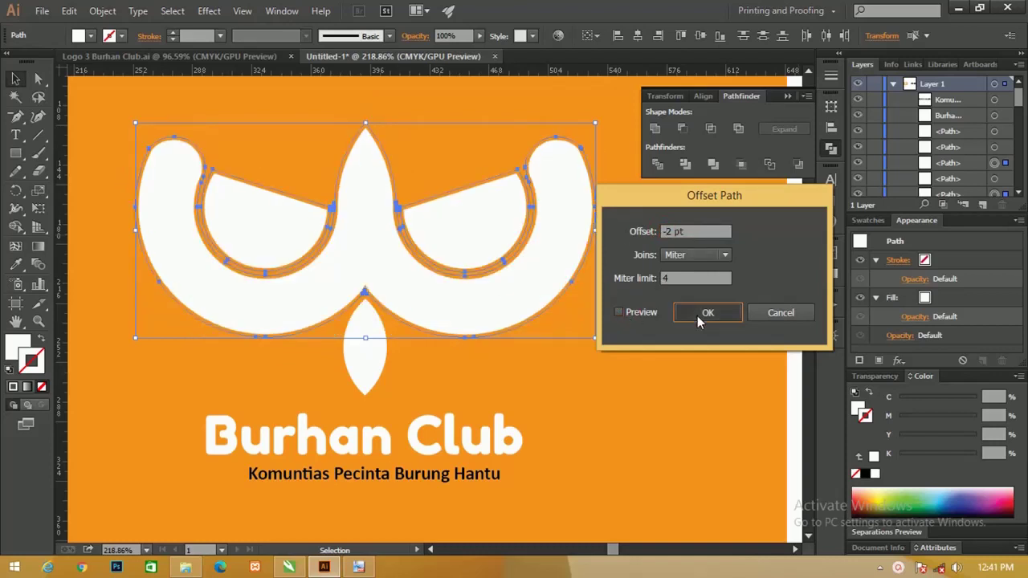
left_click(362, 362)
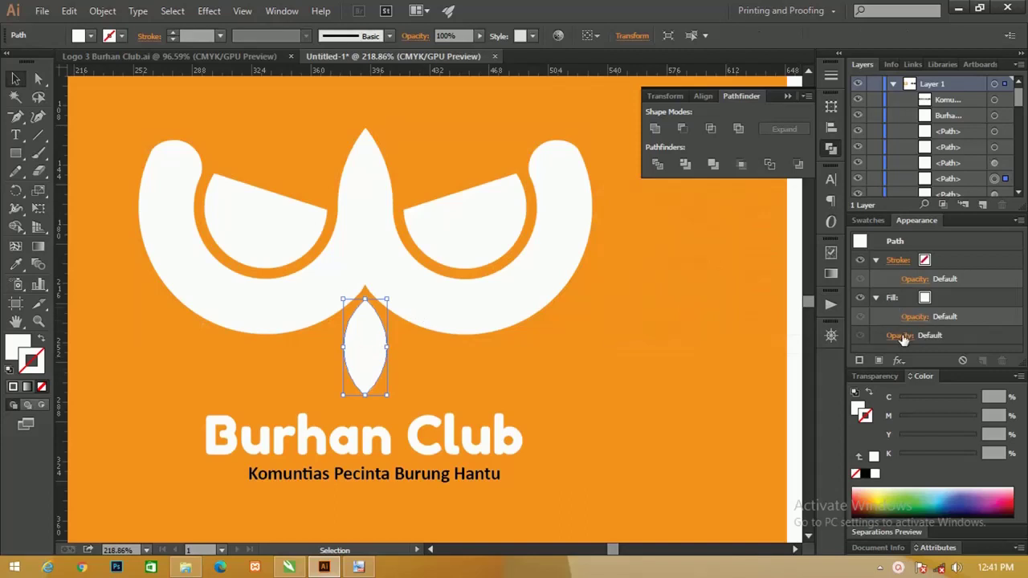
Apply an Offset Path effect of -2 pt to the beak shape
left_click(900, 363)
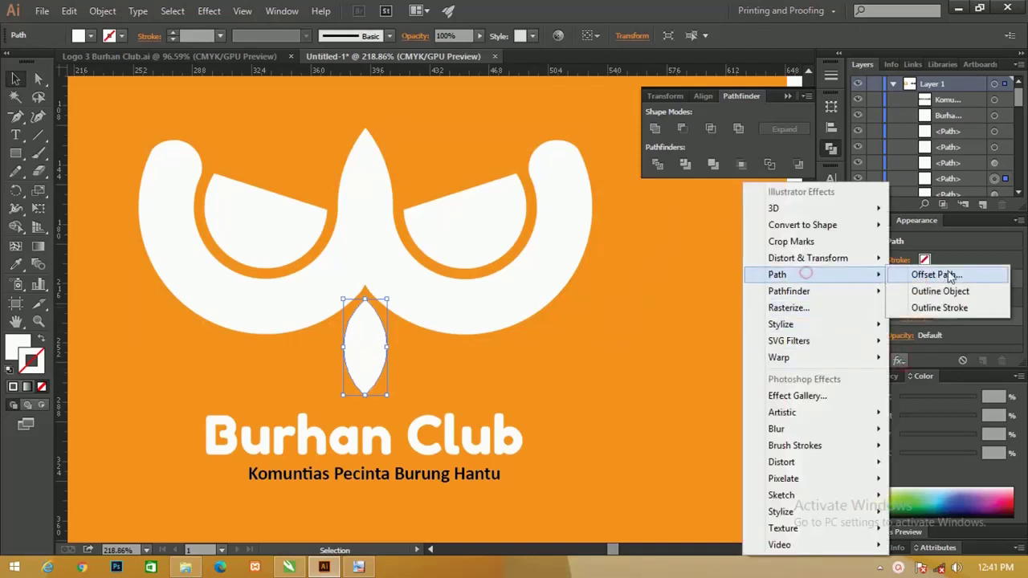
left_click(941, 270)
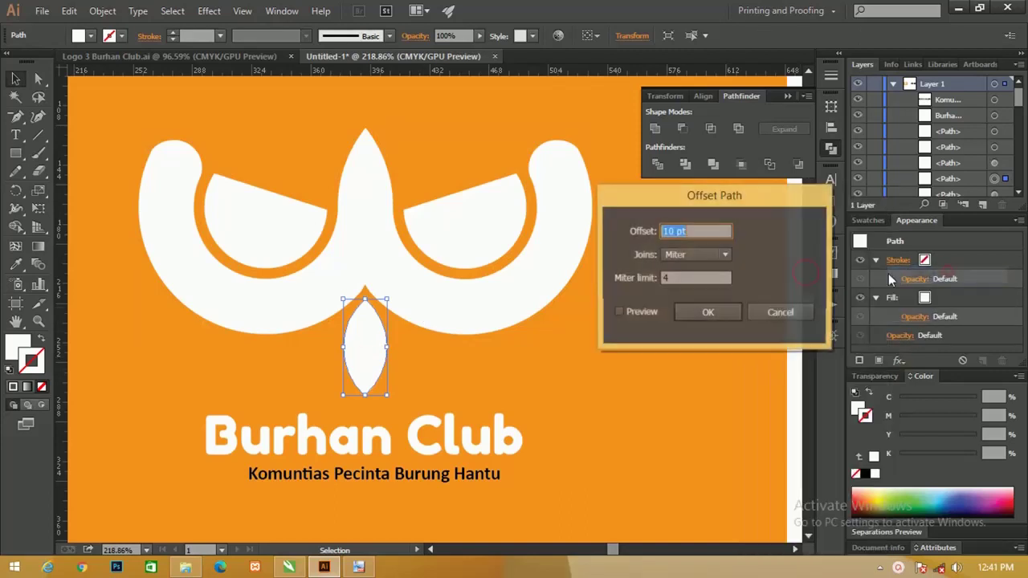
left_click(669, 231)
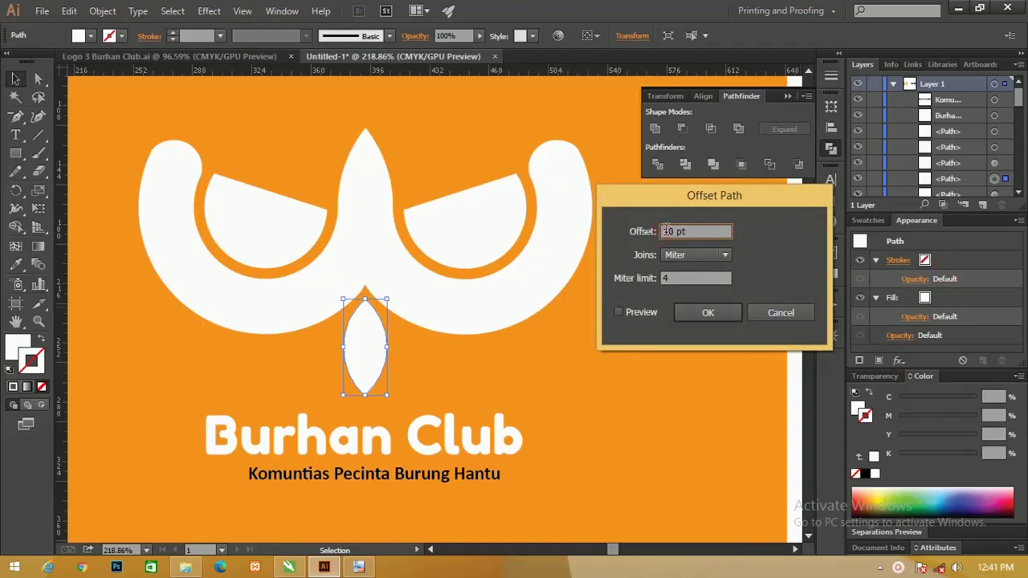
type("-")
key("Delete")
type("3")
left_click(618, 313)
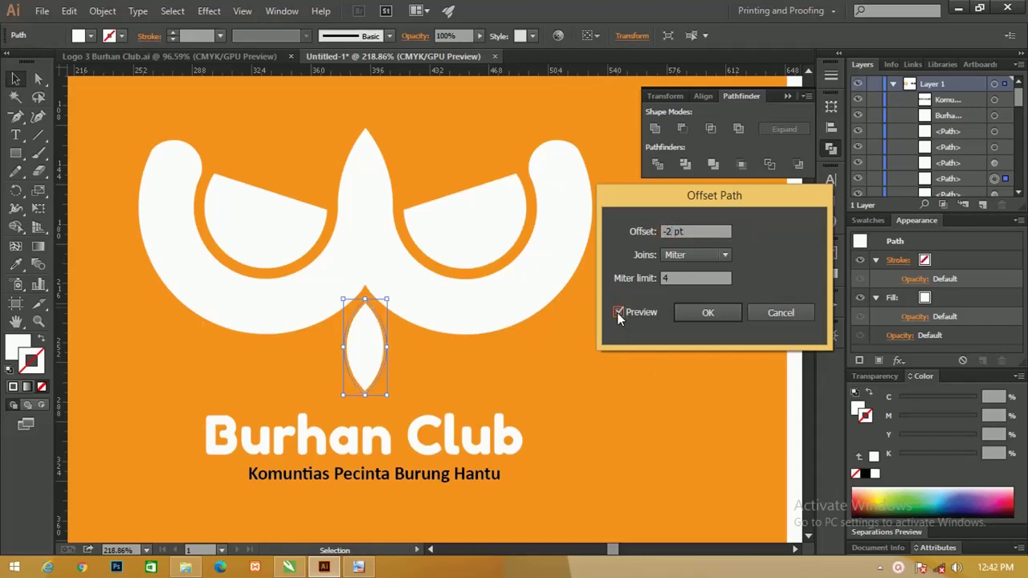
left_click(707, 312)
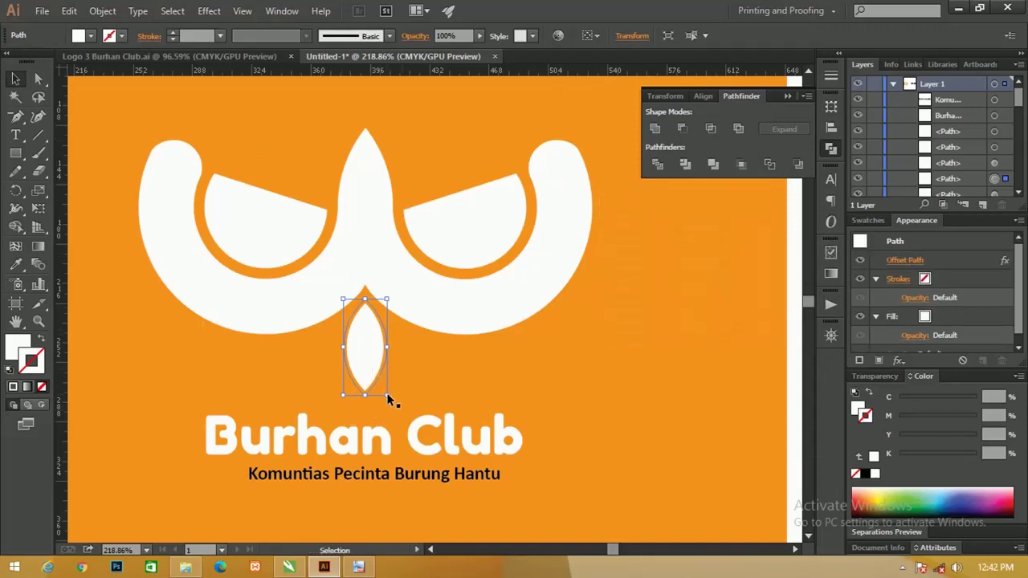
Shrink the beak and move it up beneath the face's centre notch
left_click_drag(388, 393, 384, 387)
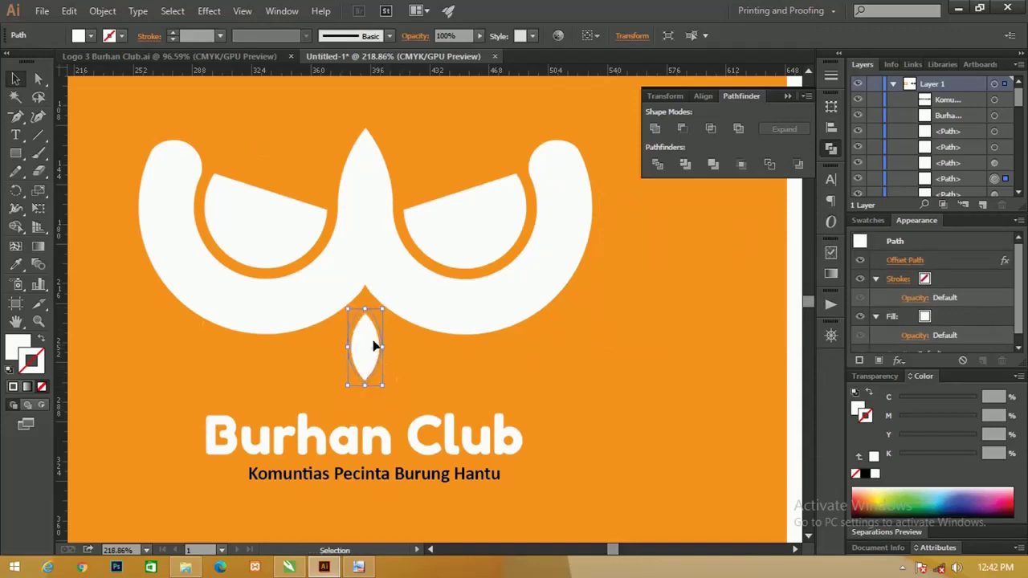
left_click_drag(375, 337, 375, 321)
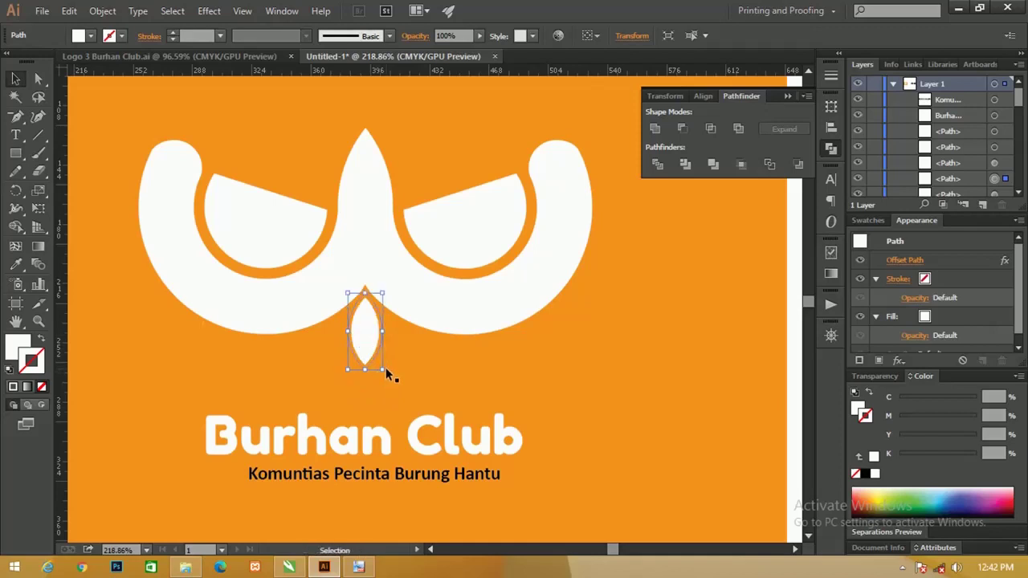
left_click_drag(385, 369, 379, 361)
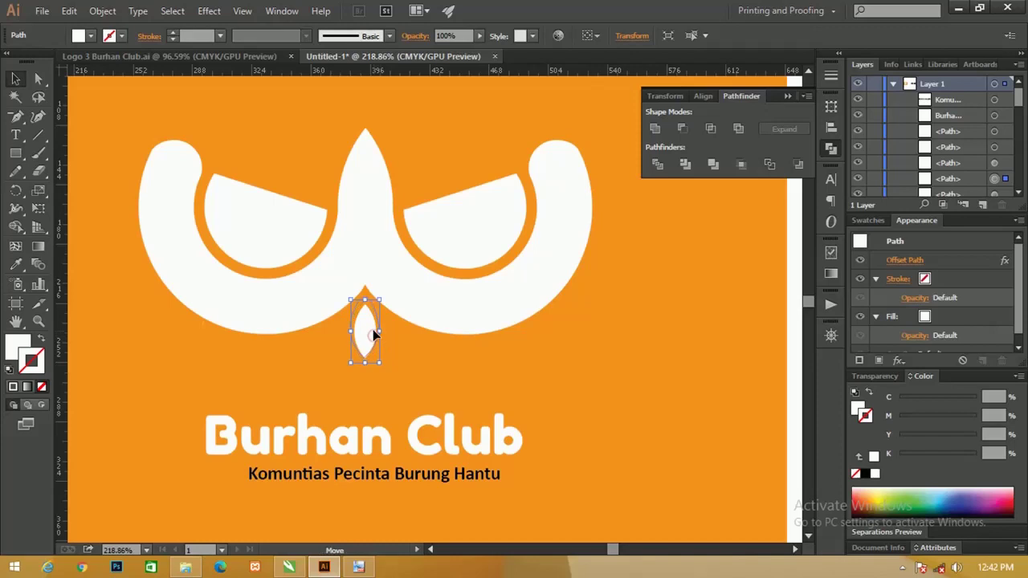
left_click(427, 351)
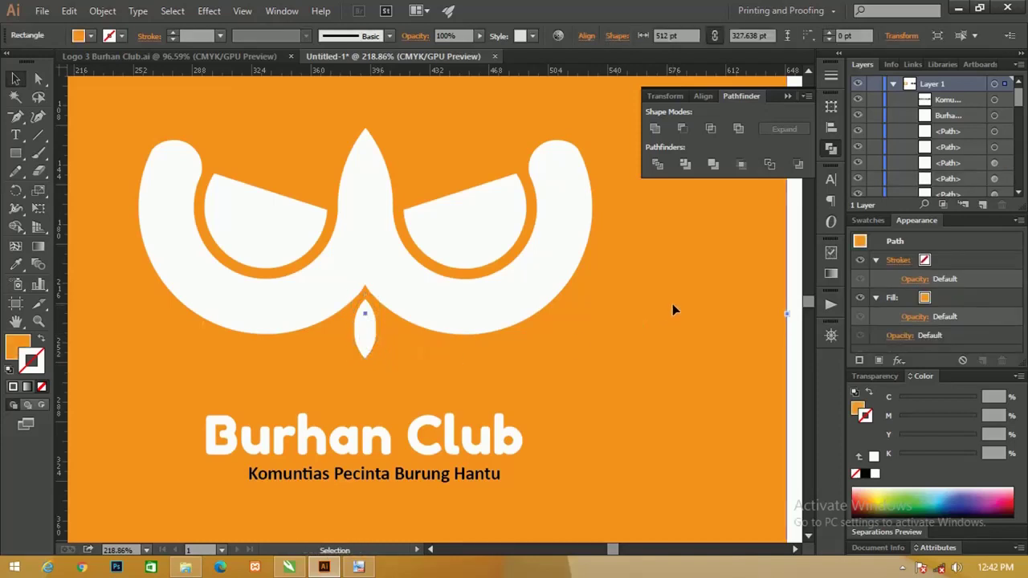
Zoom and pan to frame the whole logo and tagline
key("z")
mouse_move(95, 125)
left_mouse_down()
mouse_move(169, 162)
mouse_move(149, 156)
left_mouse_up()
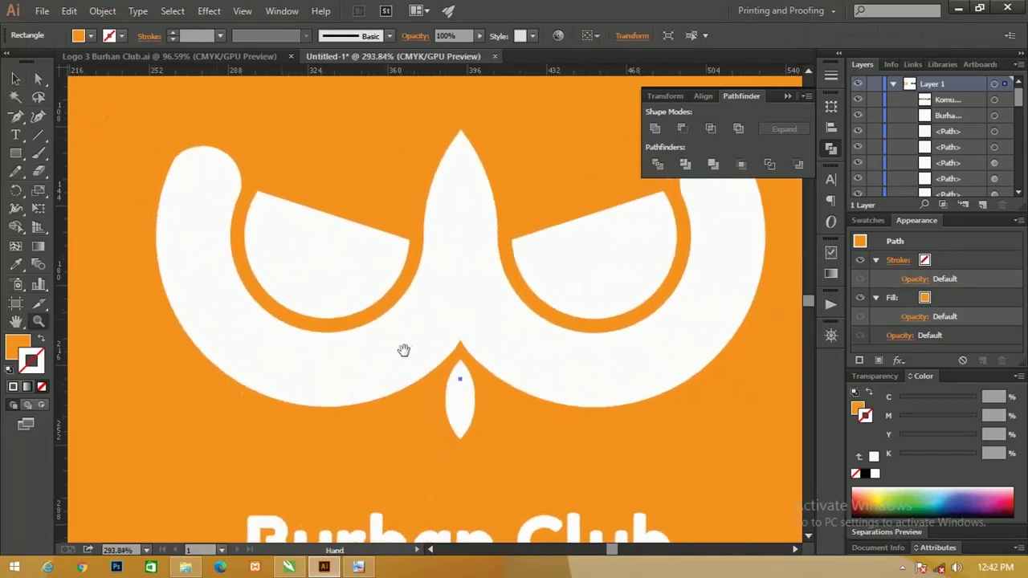
mouse_move(404, 349)
left_mouse_down()
mouse_move(395, 320)
mouse_move(425, 294)
left_mouse_up()
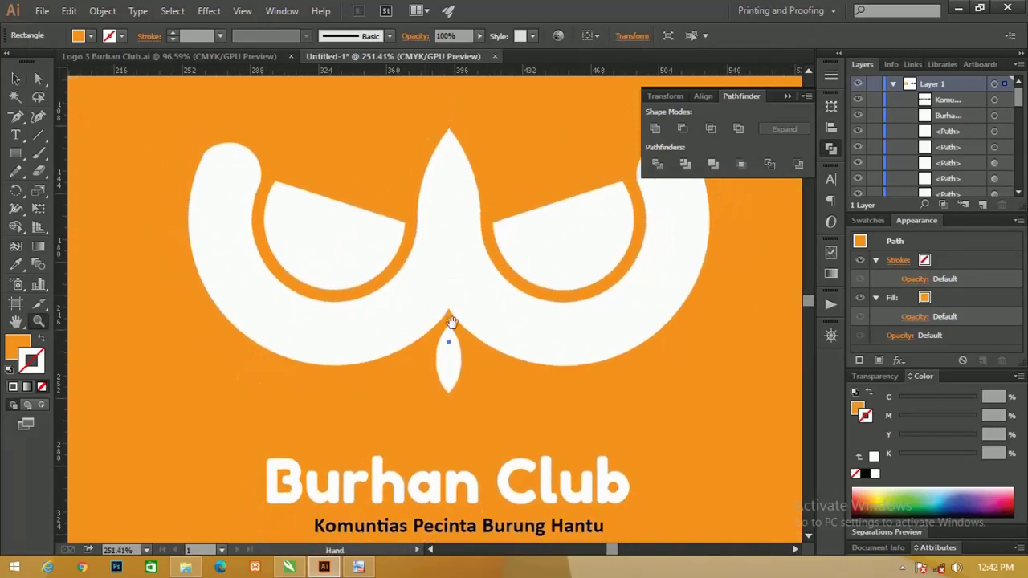
left_click_drag(479, 336, 465, 320)
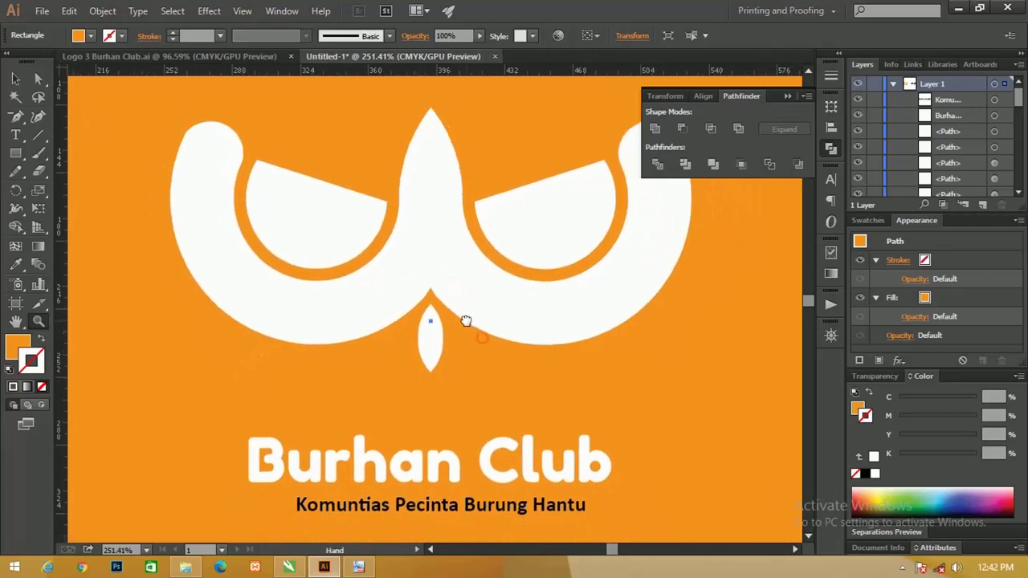
Collapse the Pathfinder panel and return to the Selection tool
left_click(788, 97)
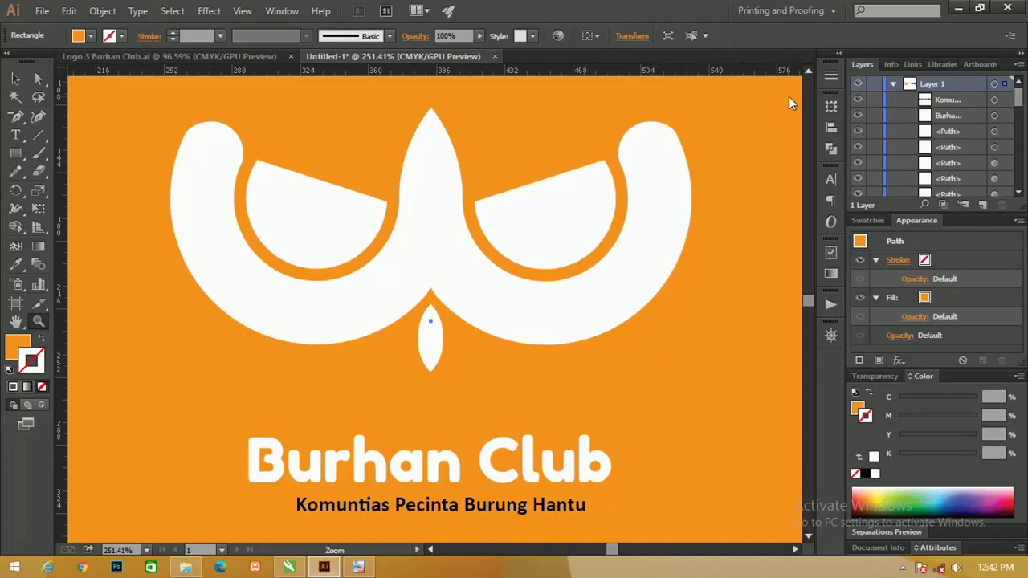
left_click(15, 78)
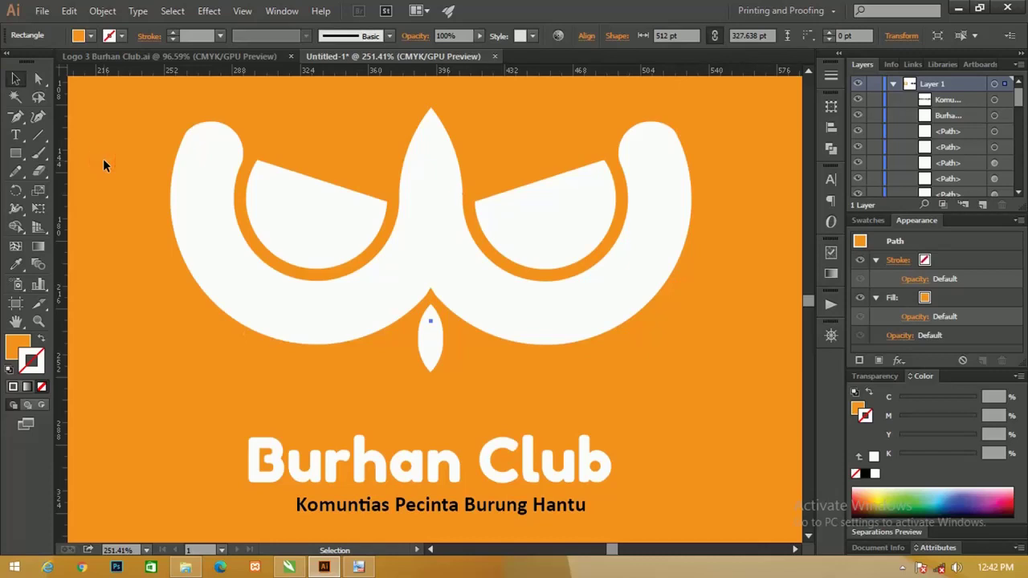
key("a")
key("v")
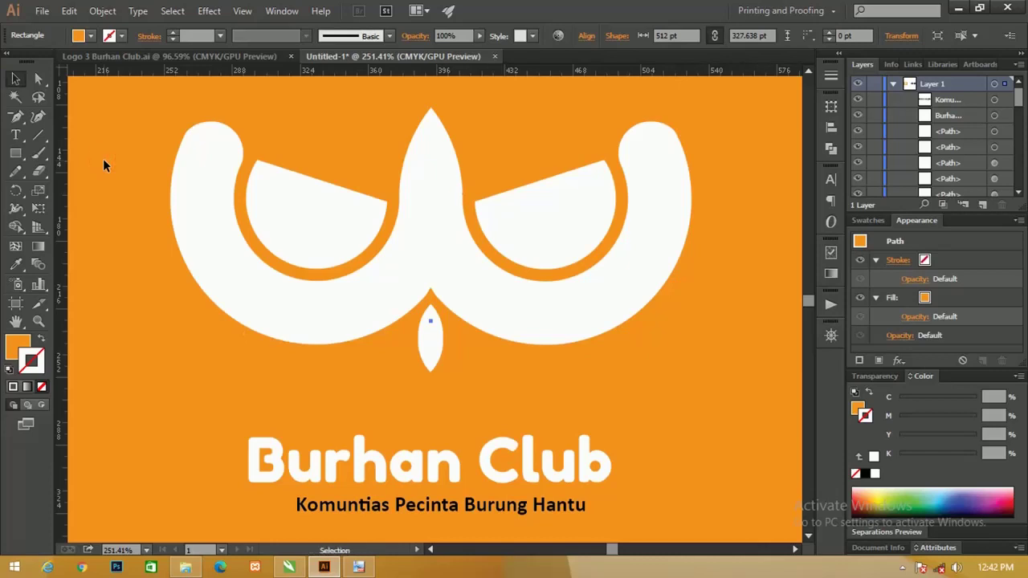